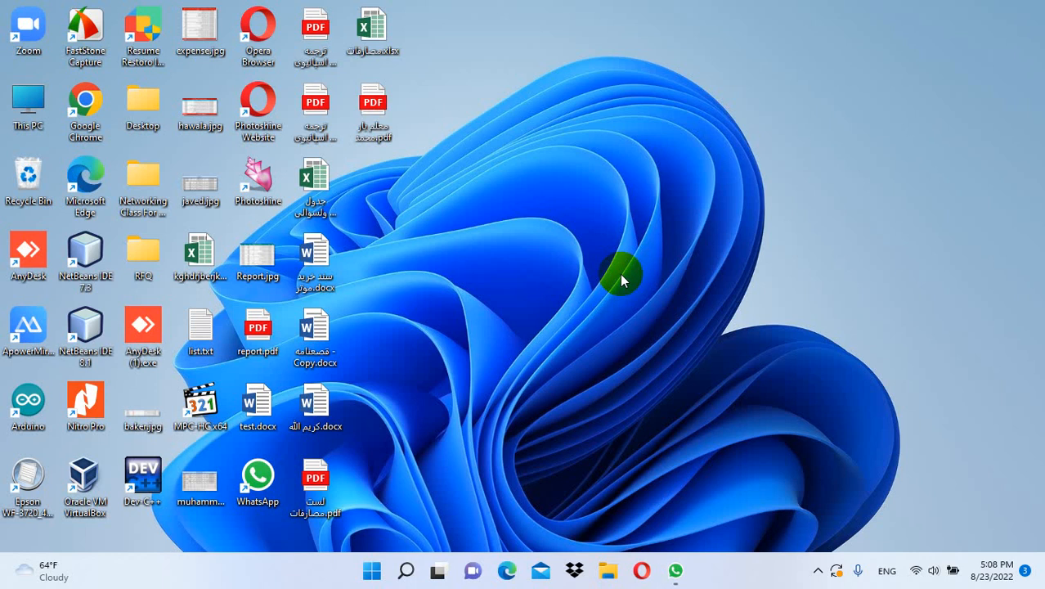
Launch a blank Notepad document by running 'notepad' from the Run box
key(super+r)
text(not)
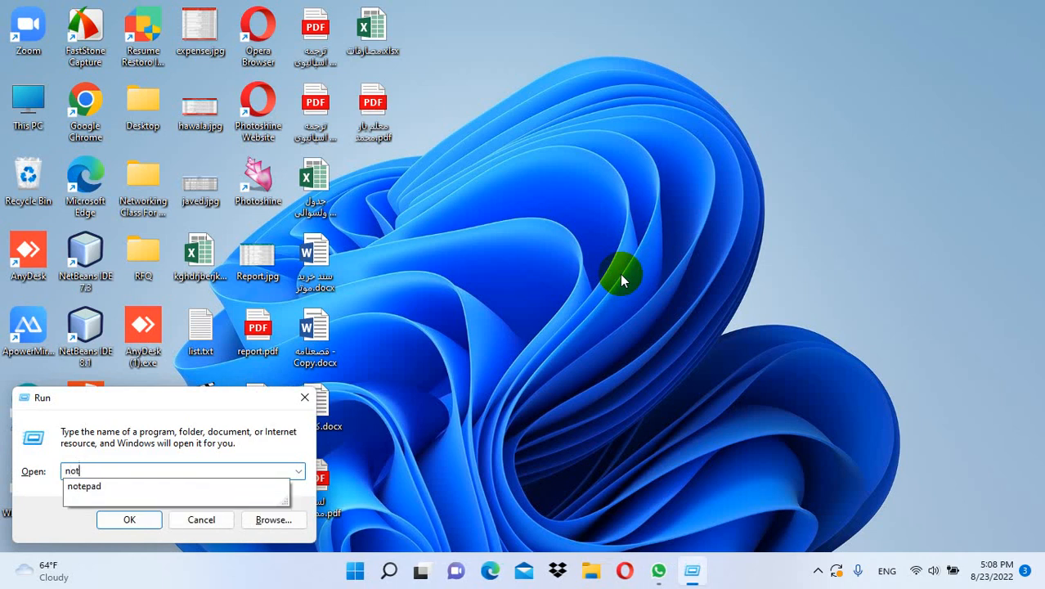
text(epad)
key(Return)
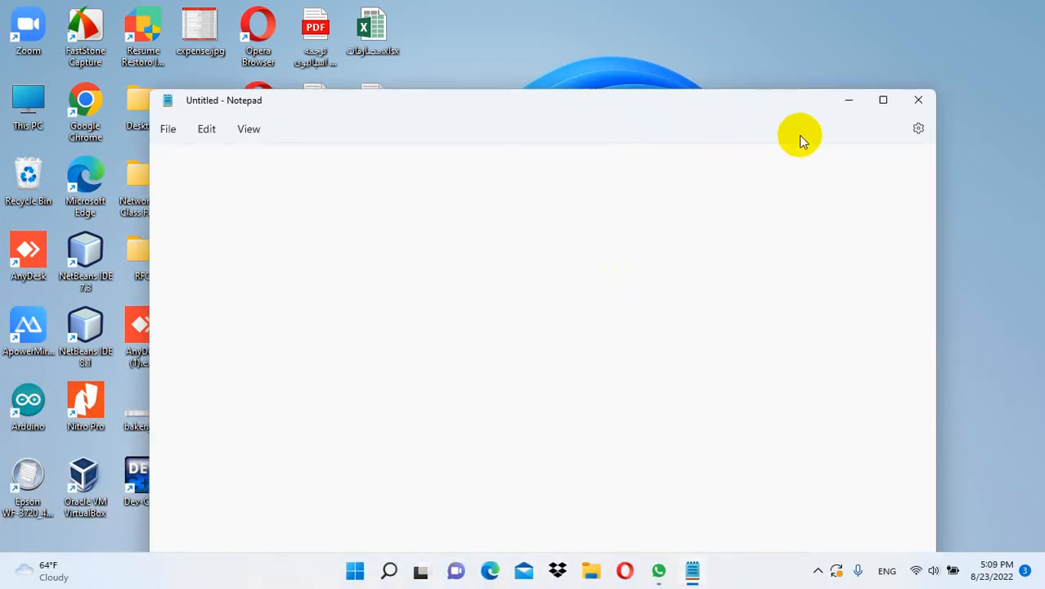
Maximize the empty Untitled Notepad window to full screen
click(884, 100)
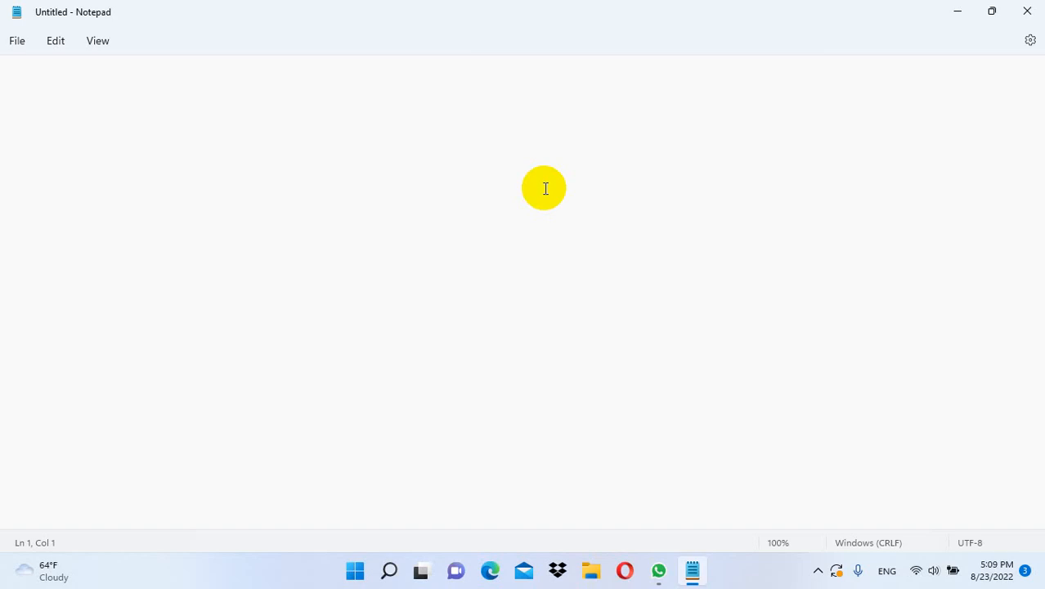
Type Owner Equity, Asset, Expense and Revenue on separate lines
text(O)
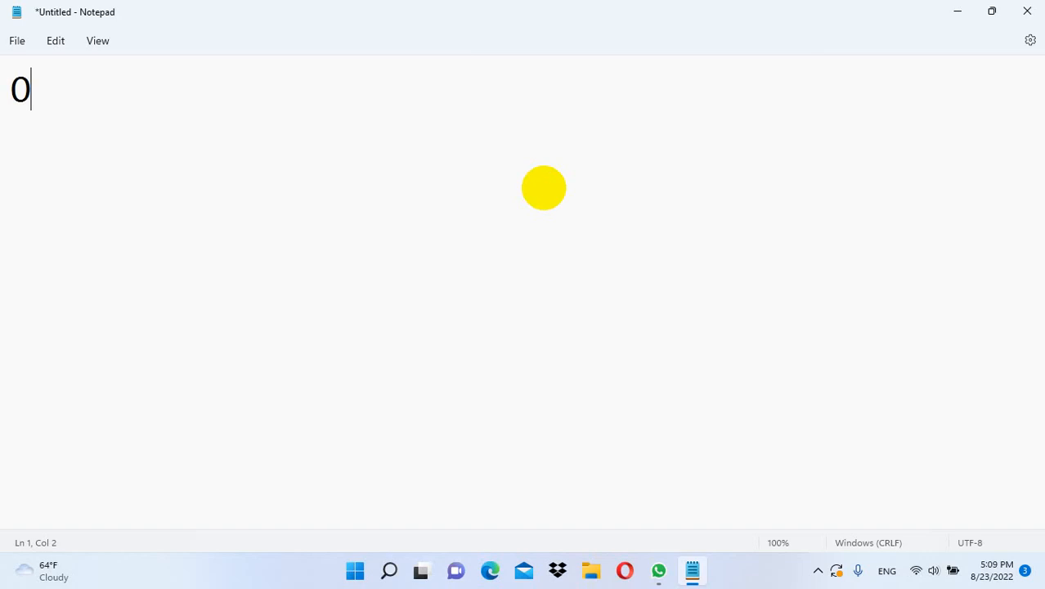
text(wner )
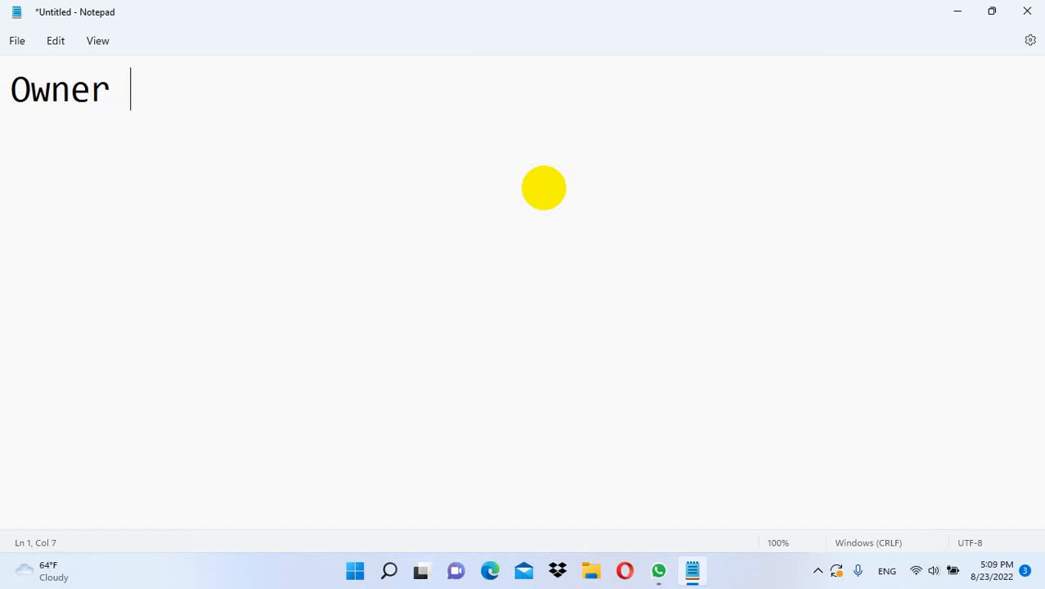
text(Equity)
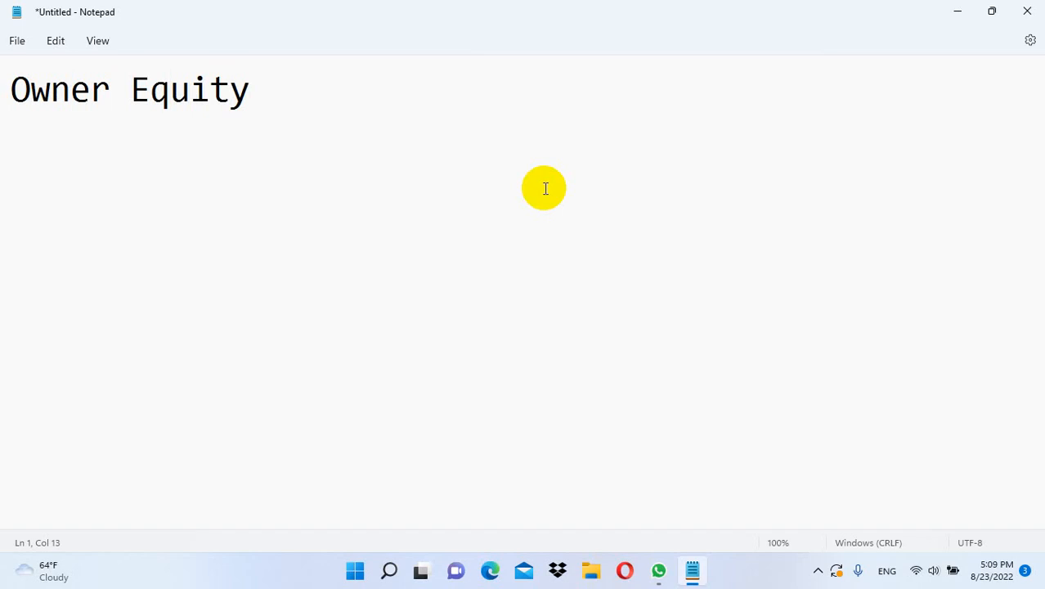
key(Return)
text(Asse)
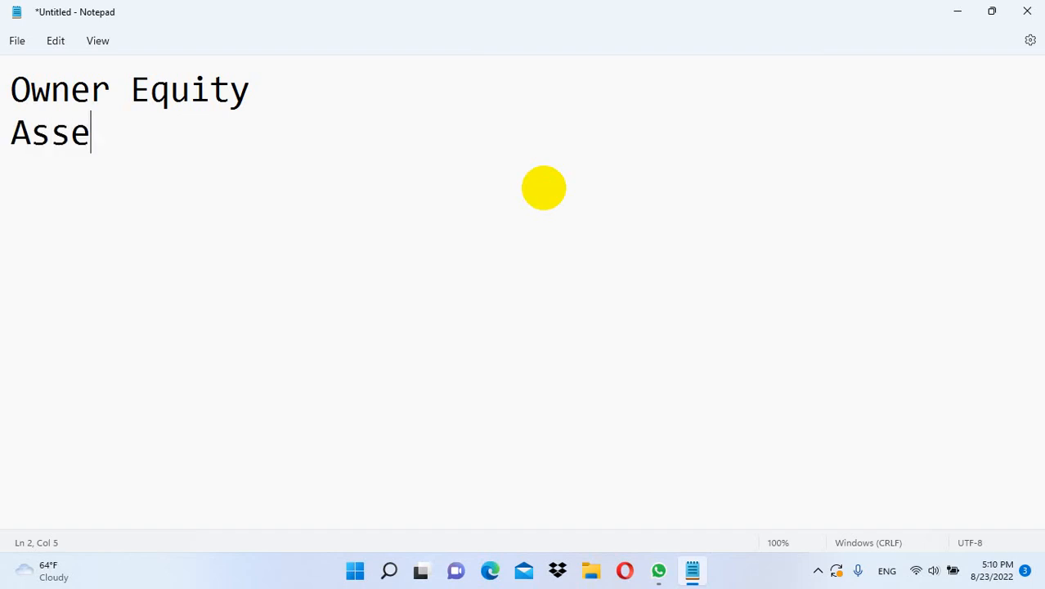
text(t)
key(Return)
key(Return)
text(E)
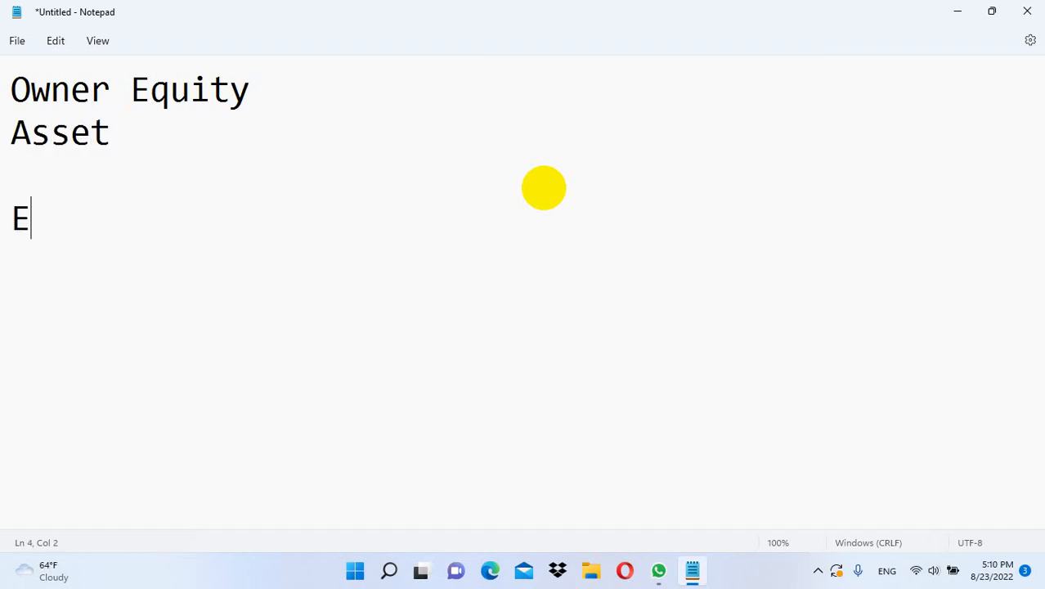
text(xpense)
key(Return)
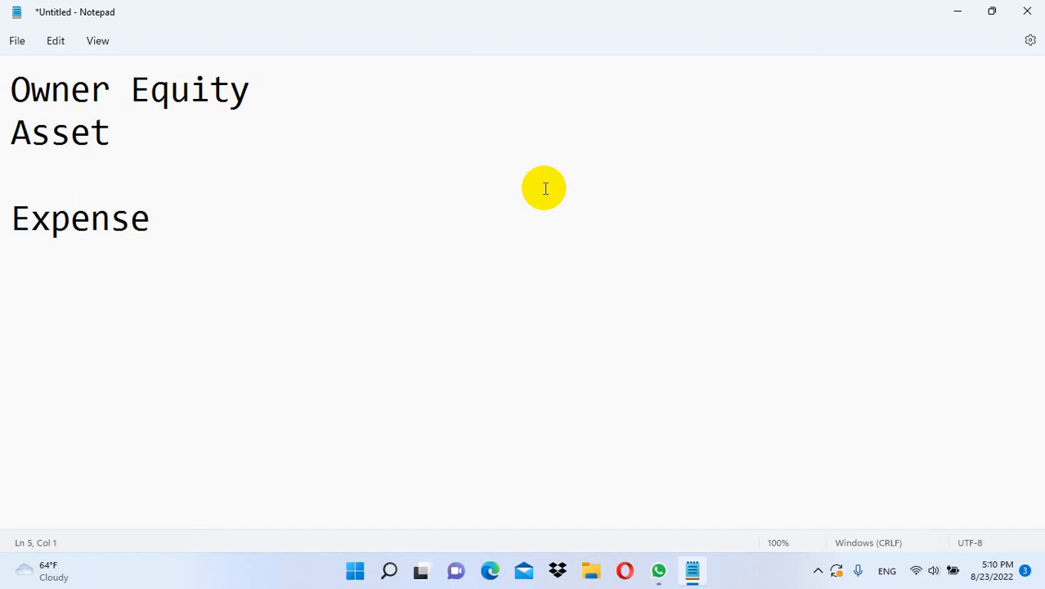
text(Revenue)
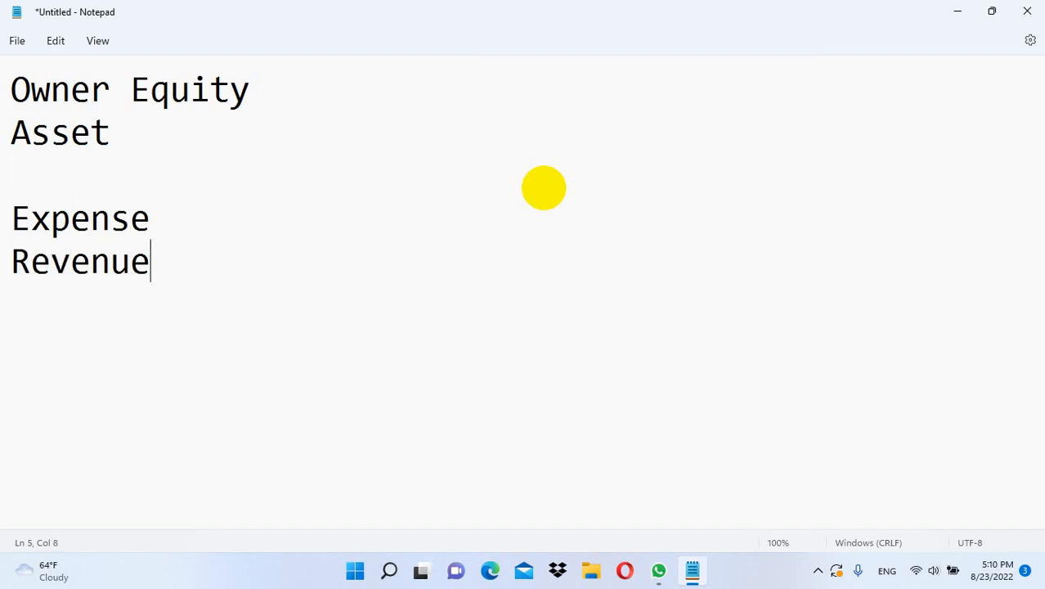
key(Return)
Show the hidden tray icons, then select the space at the start of line 6
click(818, 570)
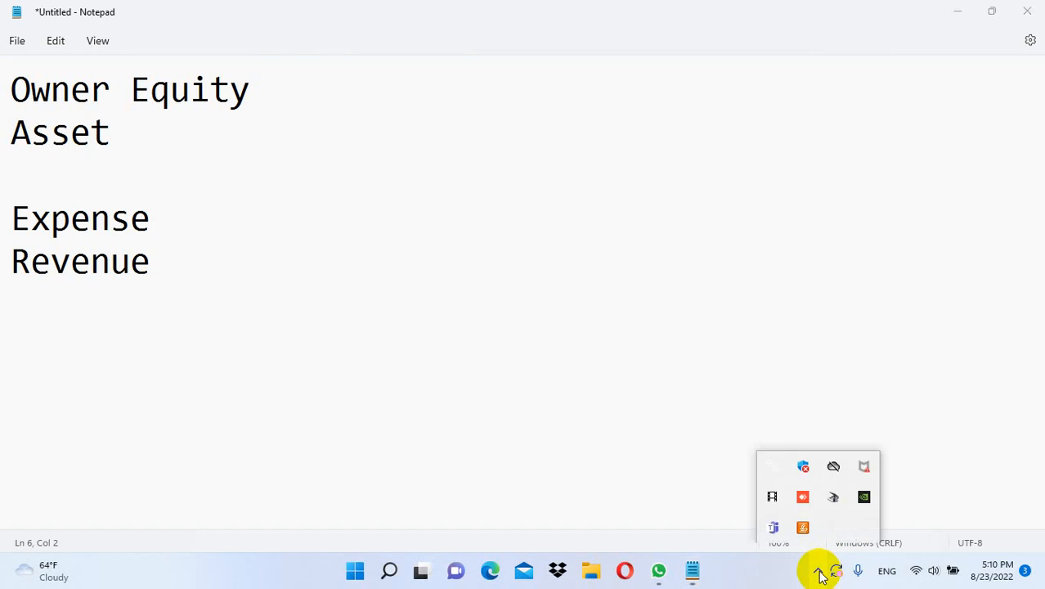
click(171, 292)
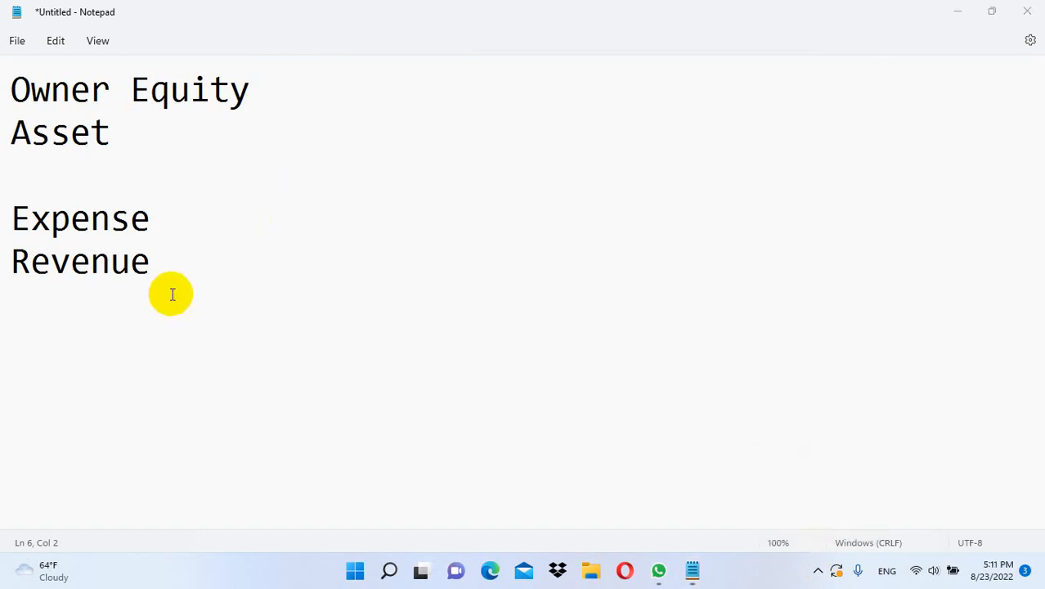
drag(33, 306, 6, 300)
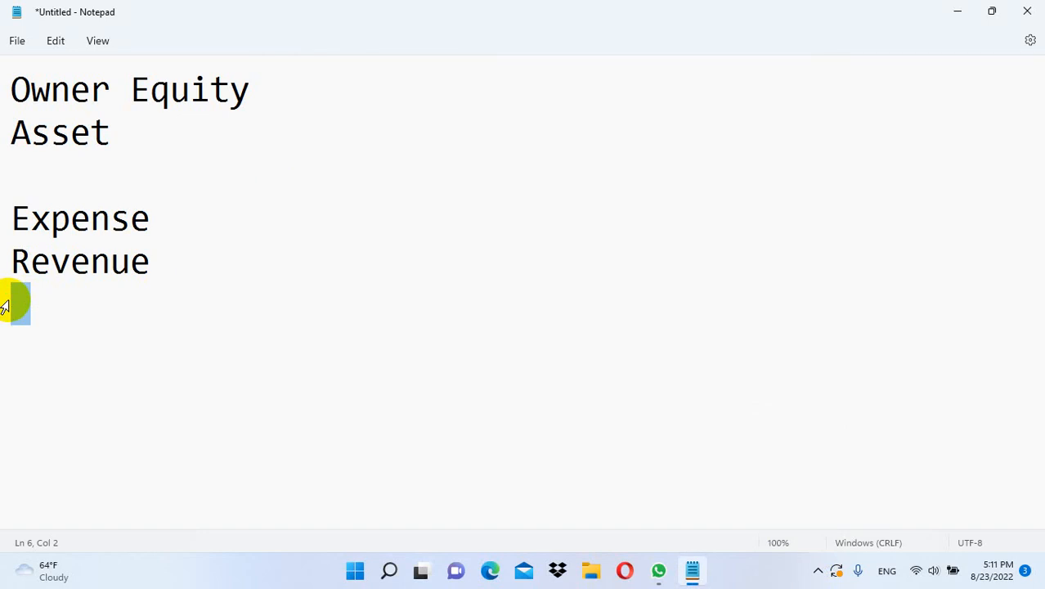
Replace everything from Asset onward with Asset, then put 5000 on line 5
drag(191, 286, 3, 137)
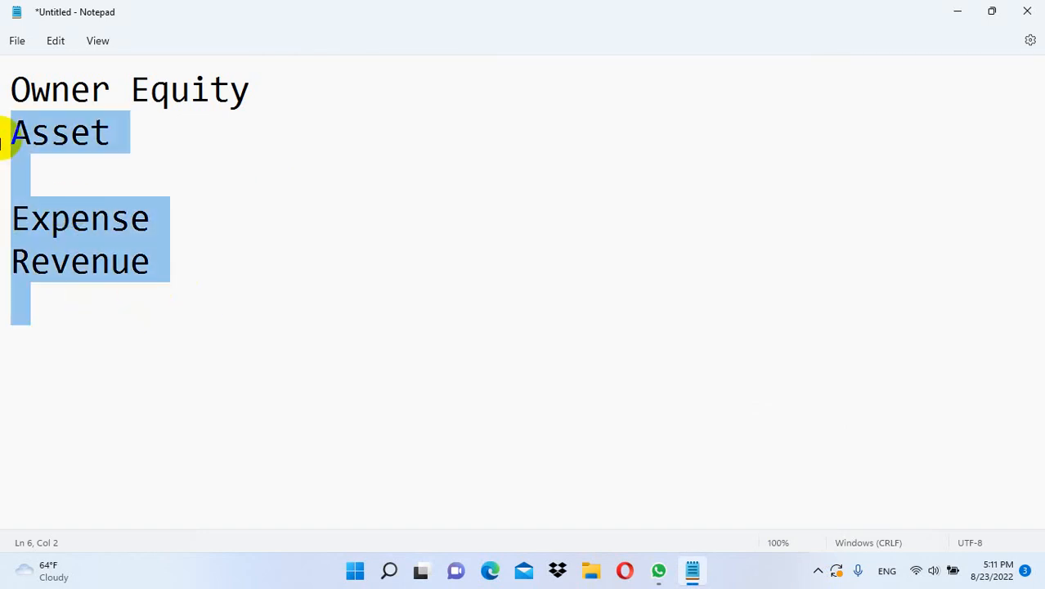
key(BackSpace)
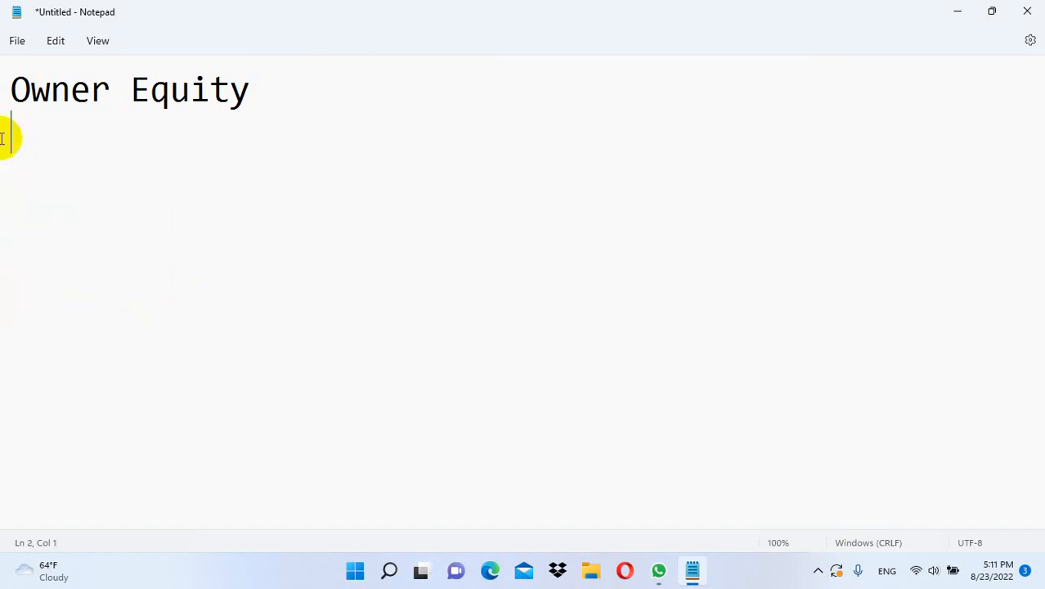
text(Asset)
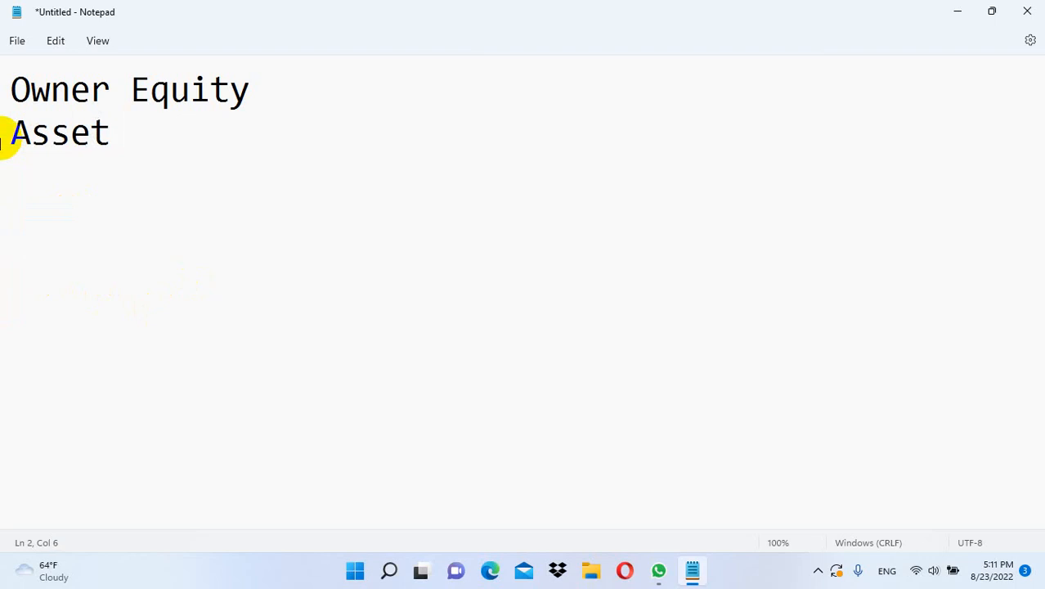
key(Return)
key(Return)
key(Return)
text(500)
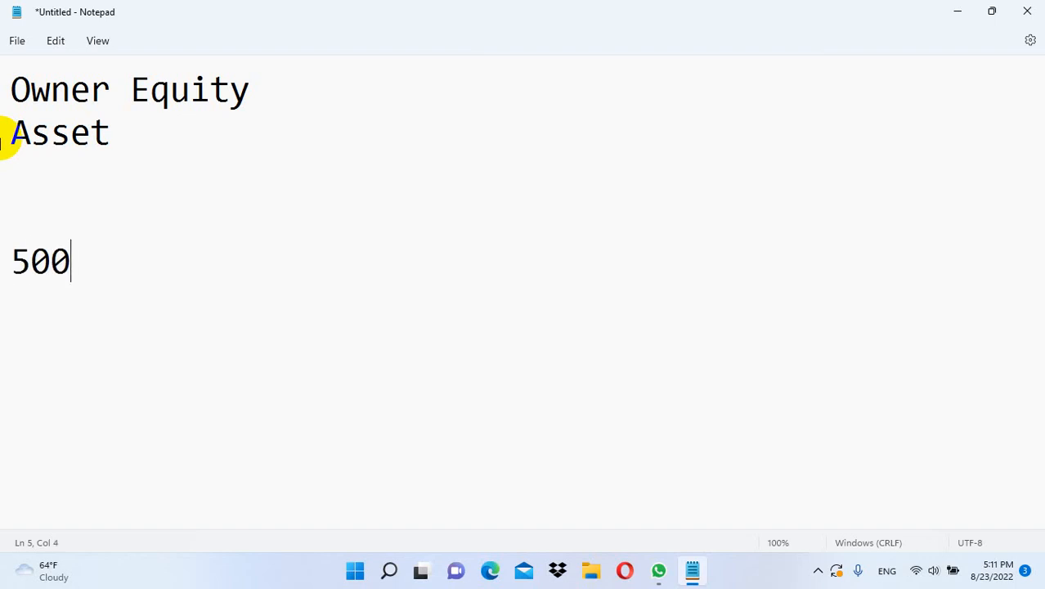
text(0)
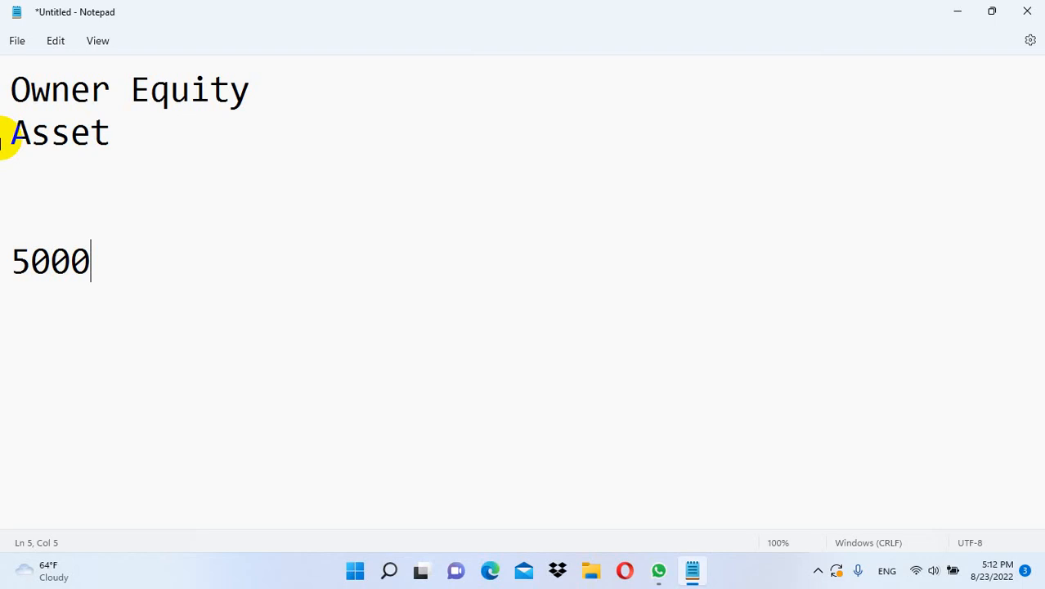
click(819, 570)
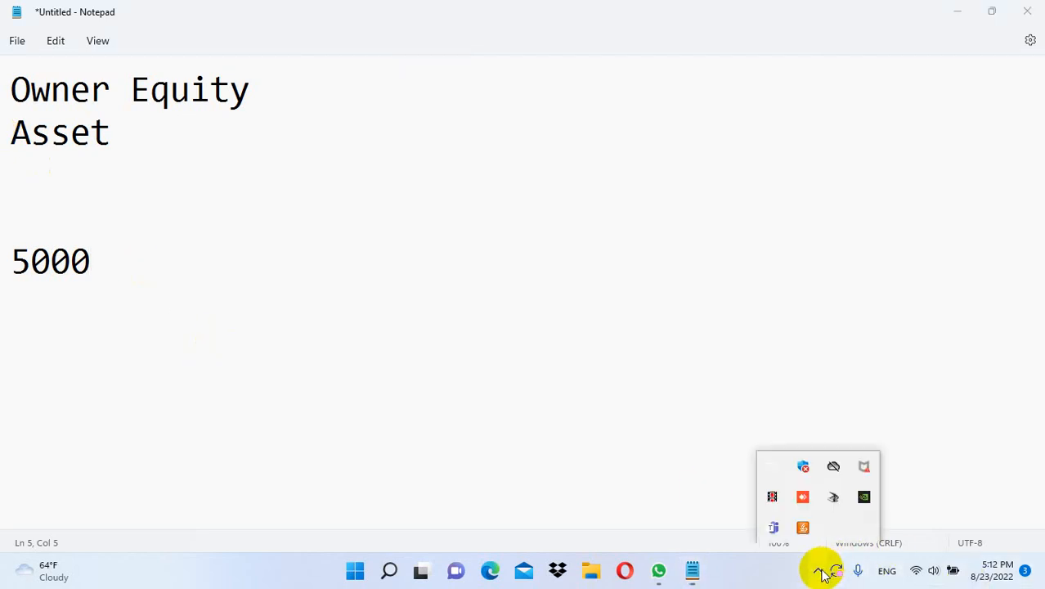
click(188, 269)
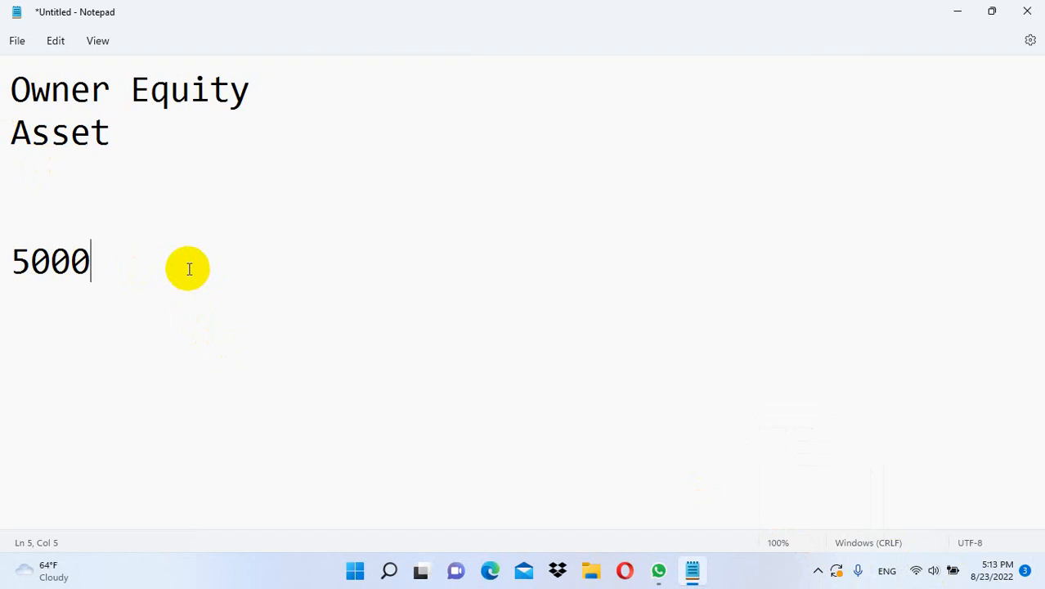
List the amounts 2000 and 3000 on lines below 5000
key(Return)
key(Return)
text(2000)
key(Return)
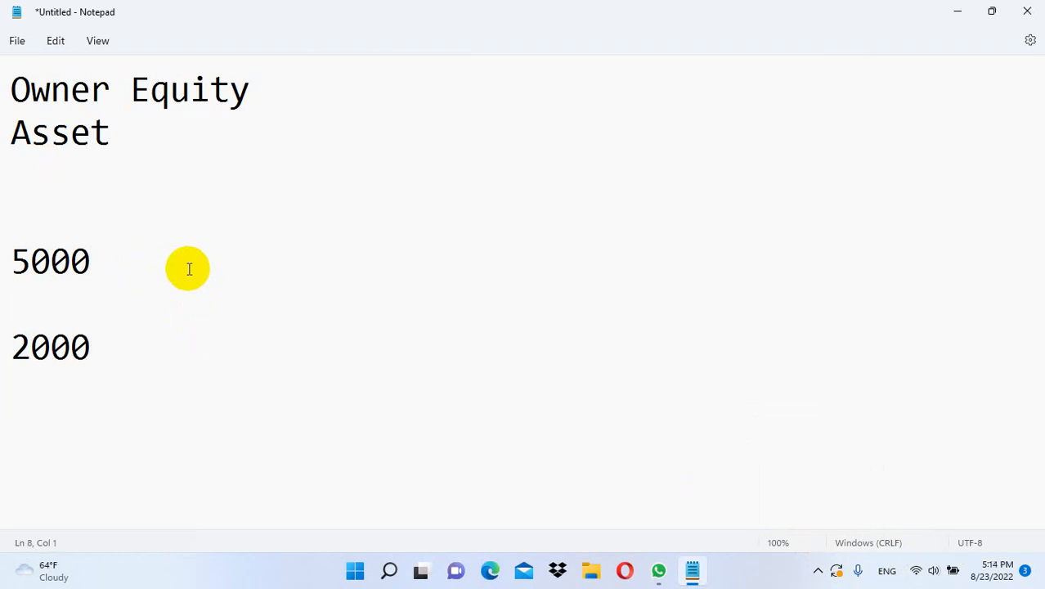
text(300)
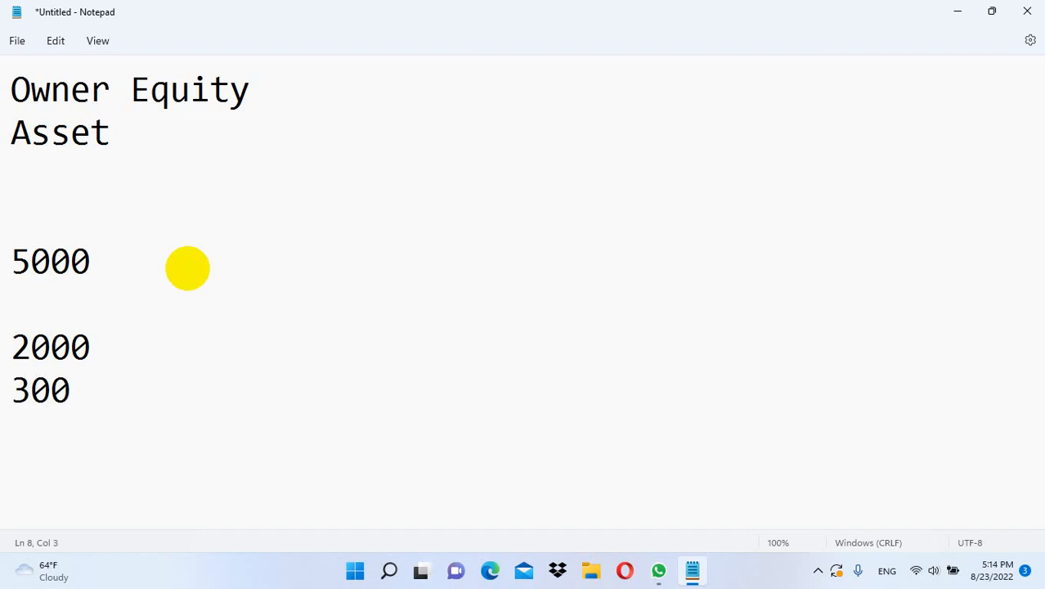
text(0)
Add the label 'Owner Equit' beside 5000 and a blank line below it
click(174, 254)
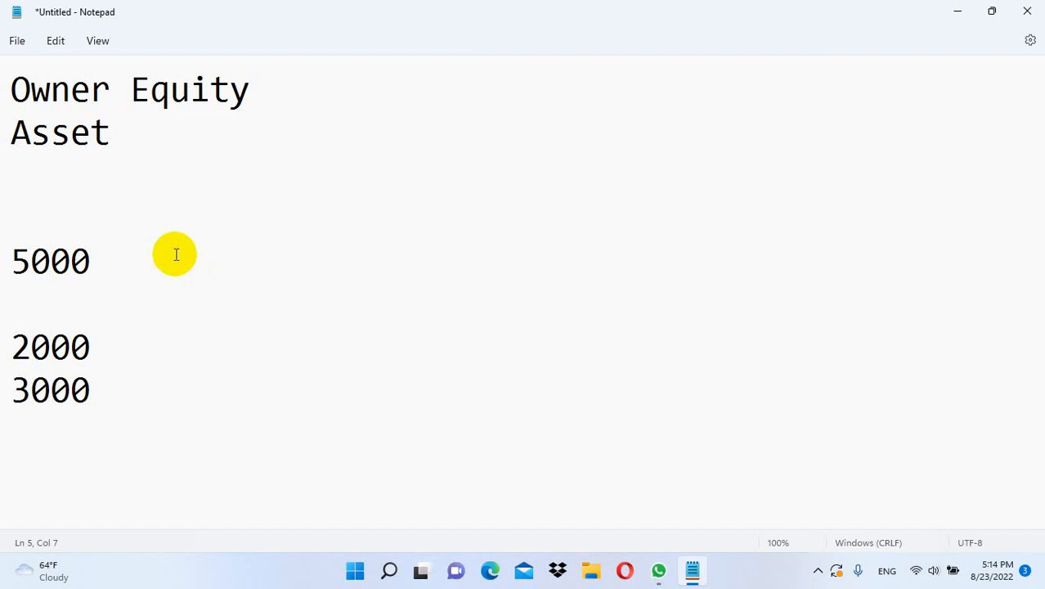
text(Owner )
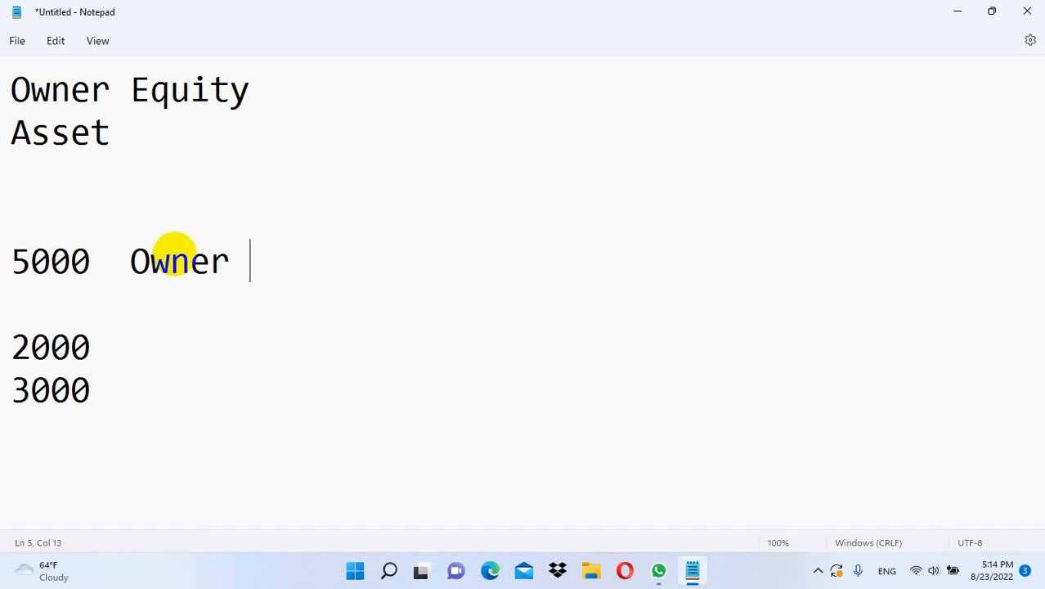
text(Equit)
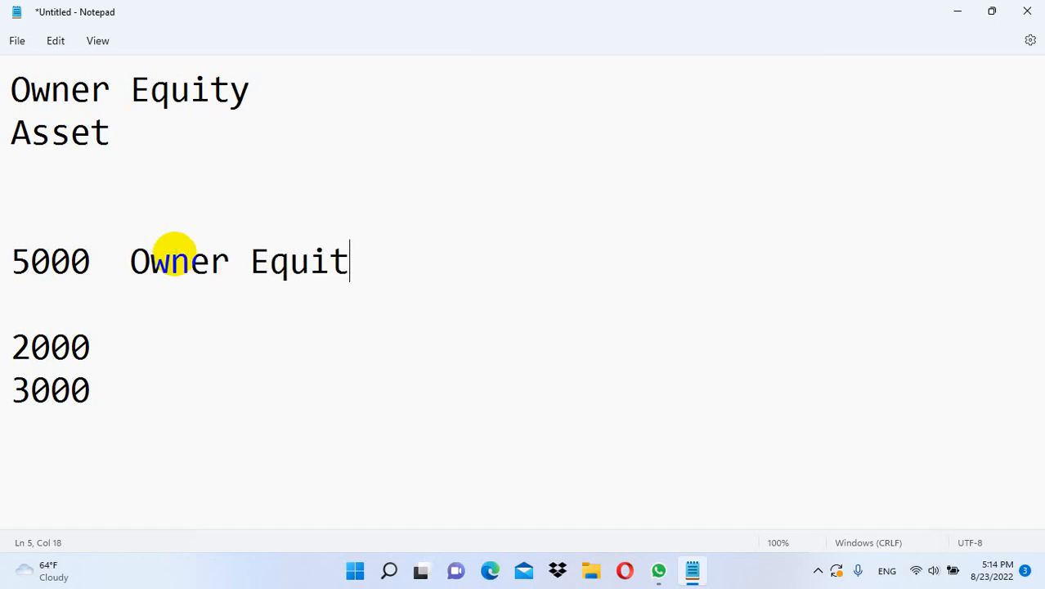
drag(149, 385, 3, 341)
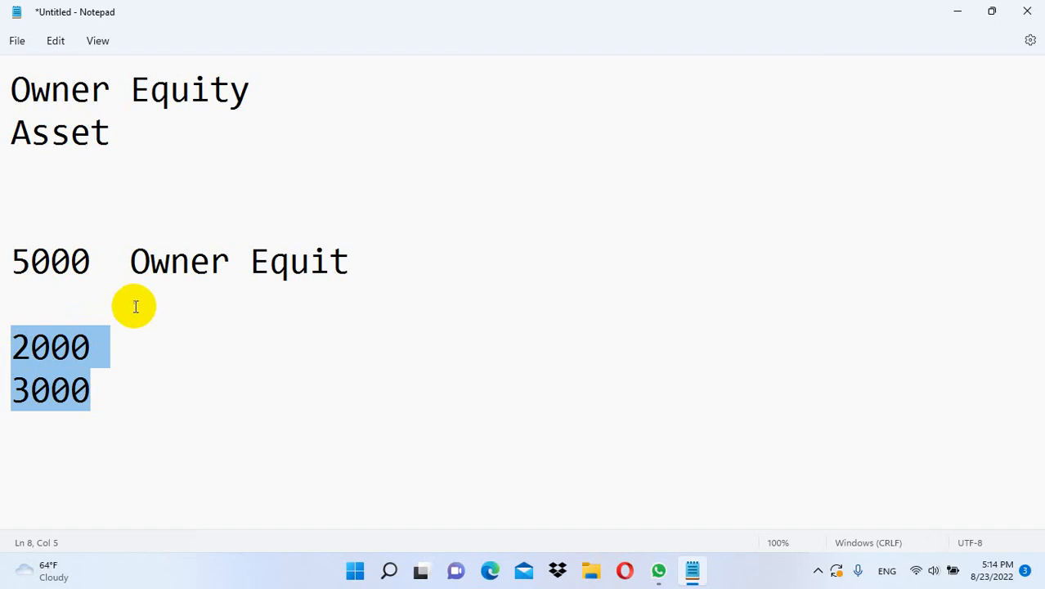
click(75, 269)
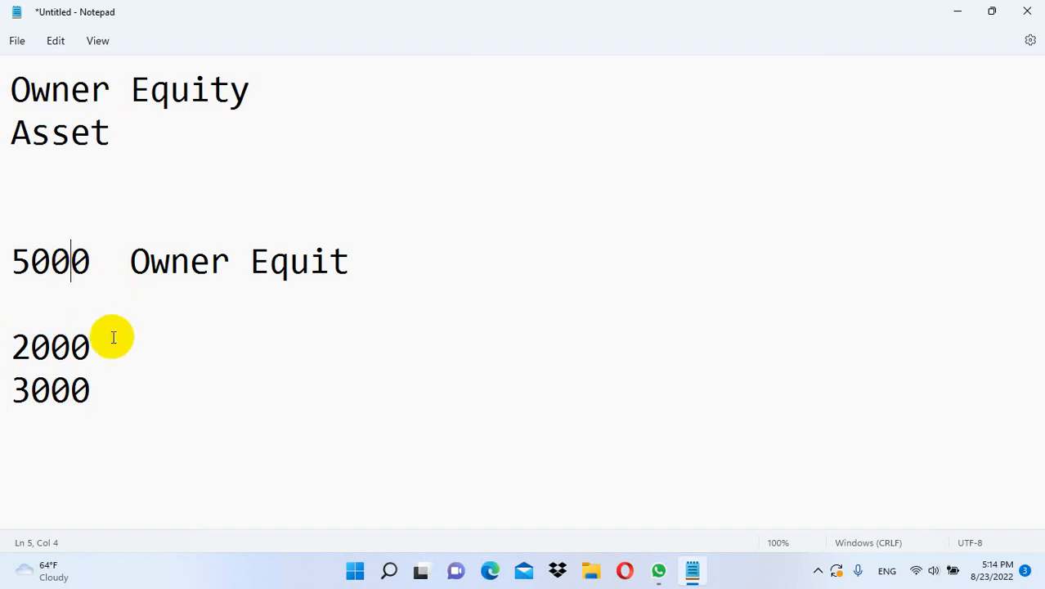
click(69, 301)
key(Return)
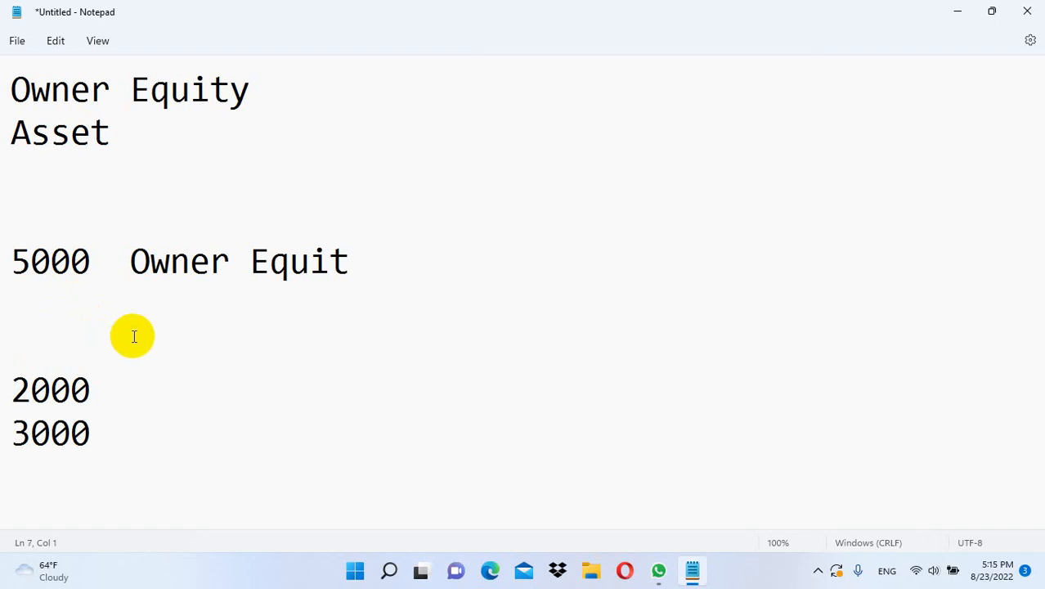
Add an 'Asset' label above the amounts and overwrite 3000 with 4000
text(Asset)
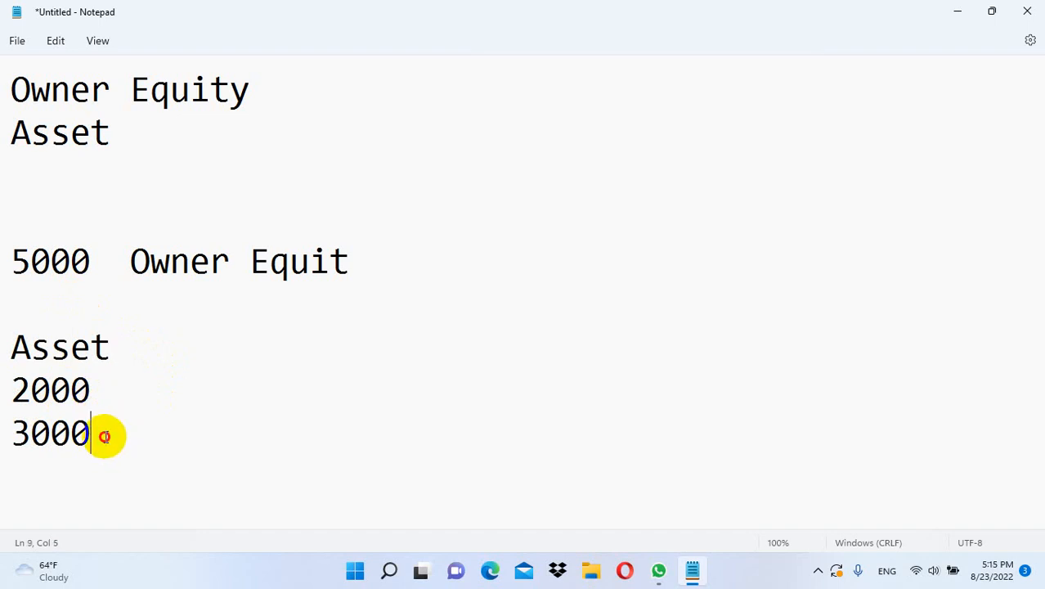
drag(102, 433, 4, 431)
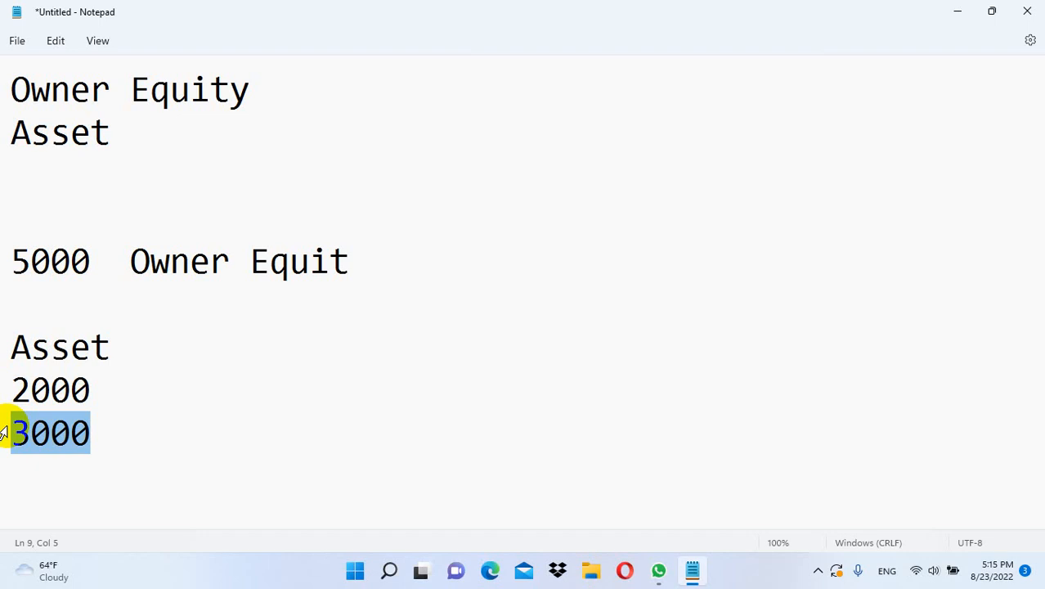
text(4000)
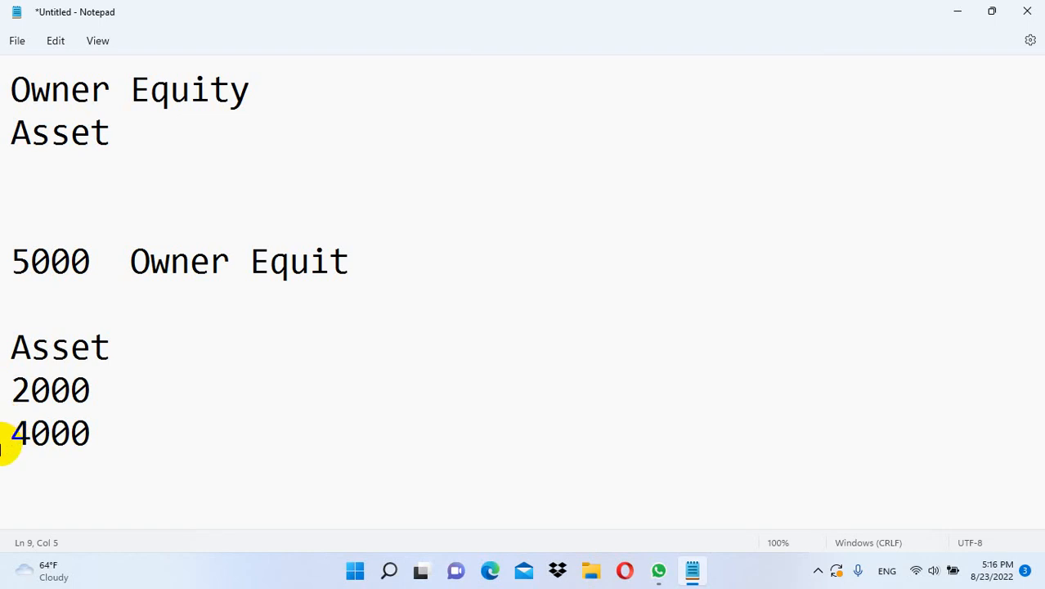
drag(94, 434, 2, 441)
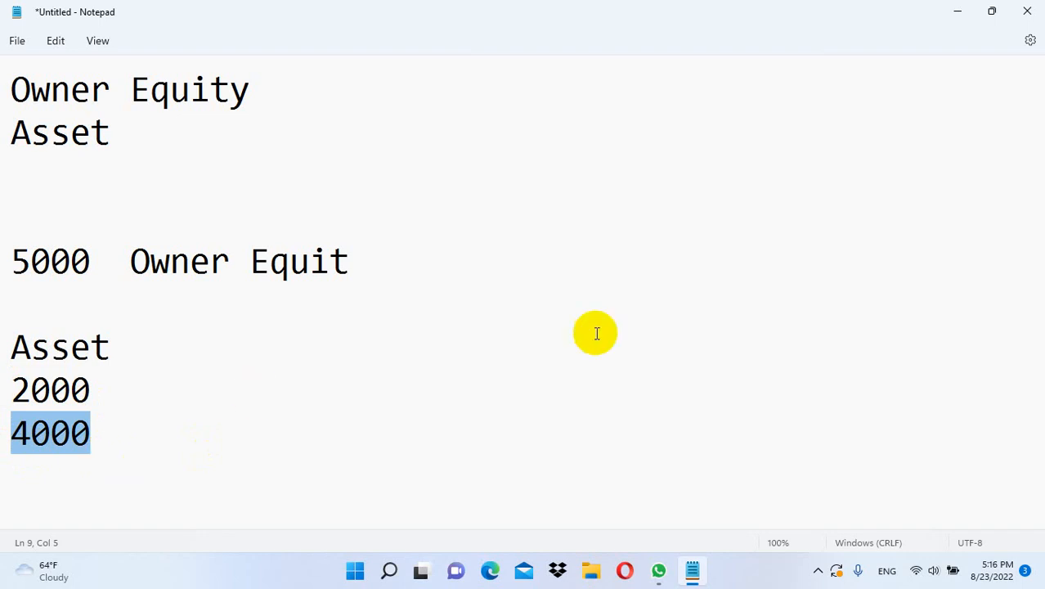
Discard the Notepad notes, start Excel, and open financial system.xlsx from Recent
click(1029, 11)
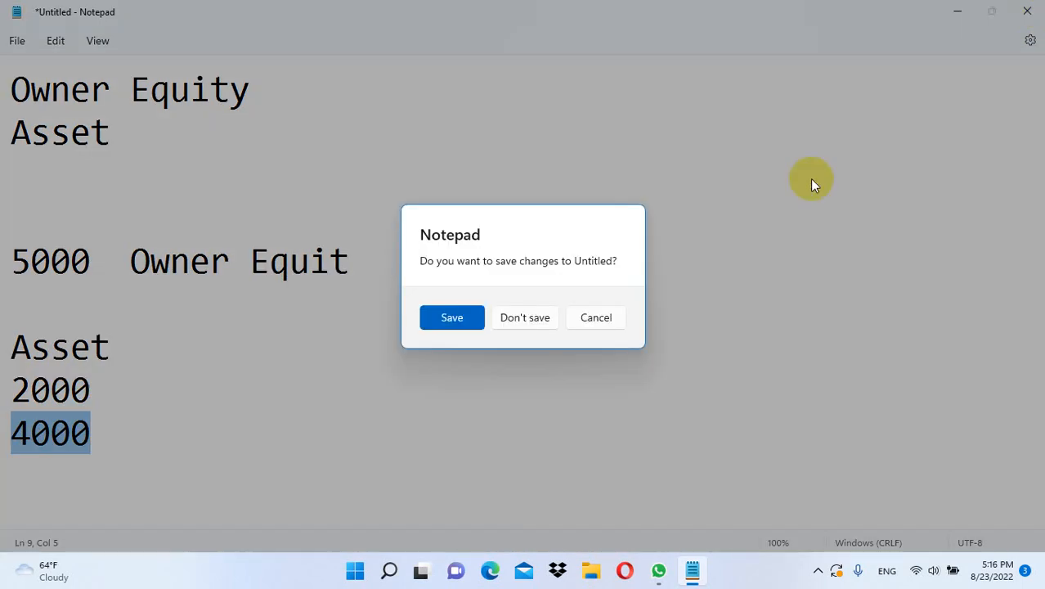
click(535, 319)
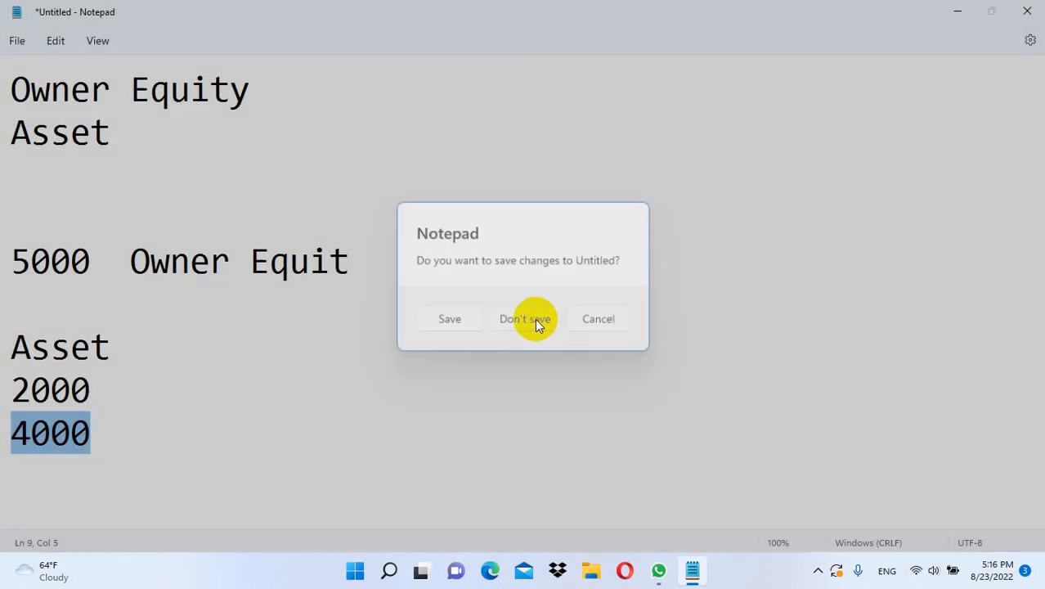
key(super+r)
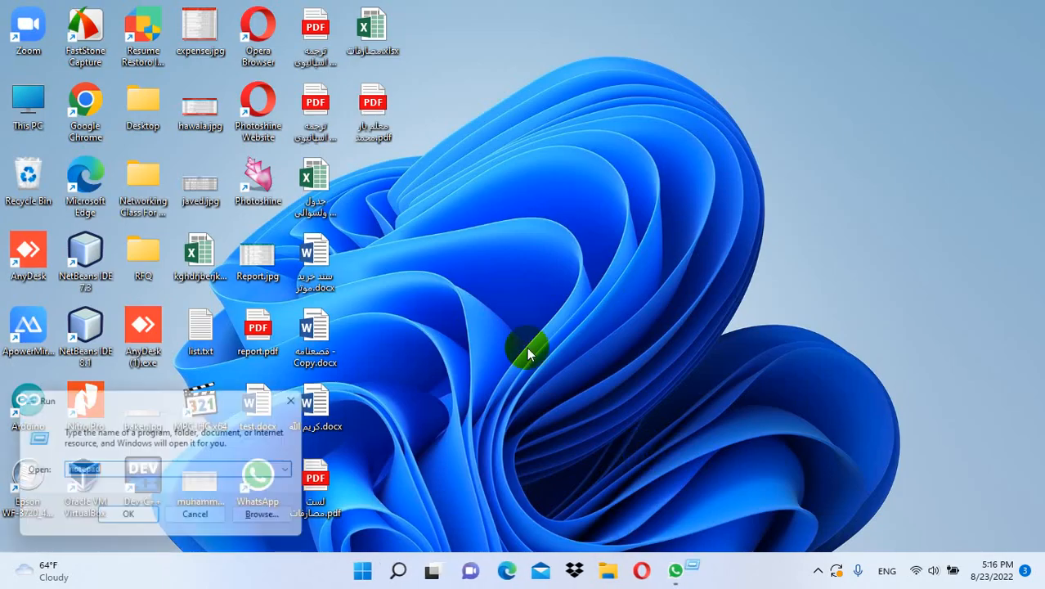
text(exc)
key(Down)
key(Return)
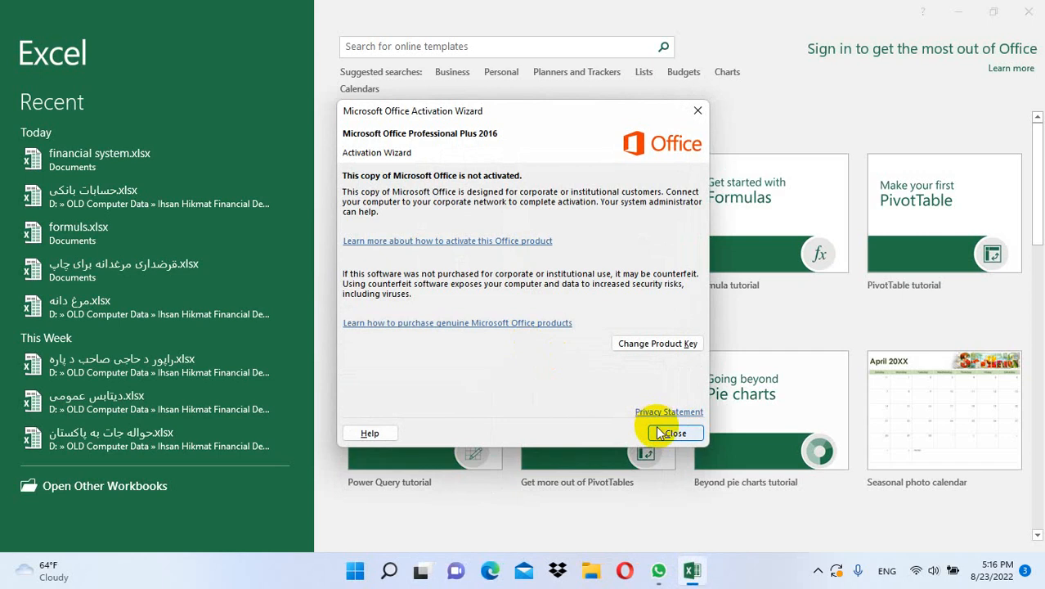
click(659, 431)
click(182, 164)
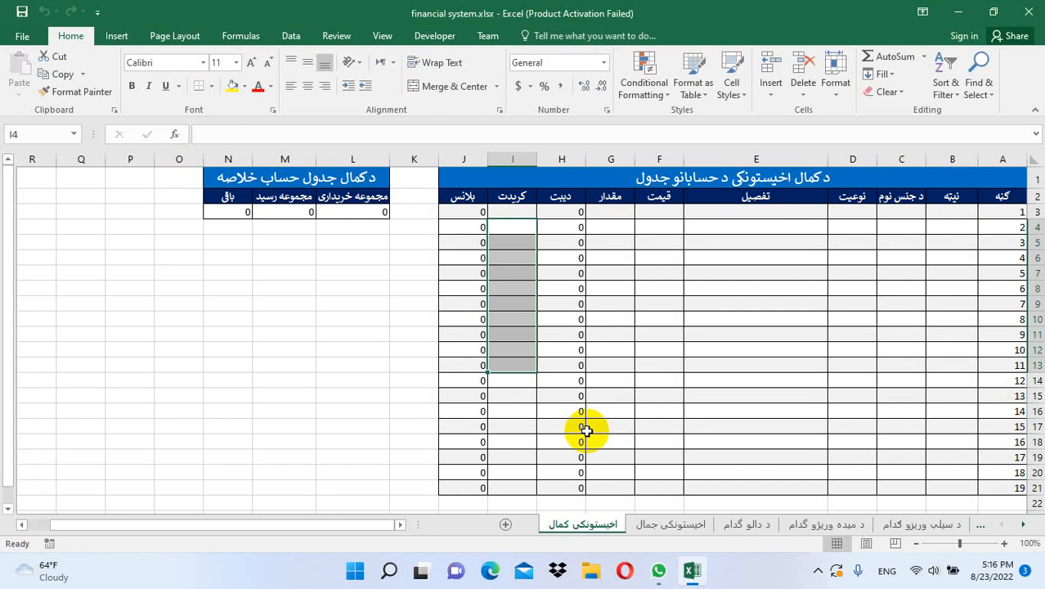
Insert a new sheet, rename it سرمایه, and switch it to Sheet Right-to-Left
click(568, 439)
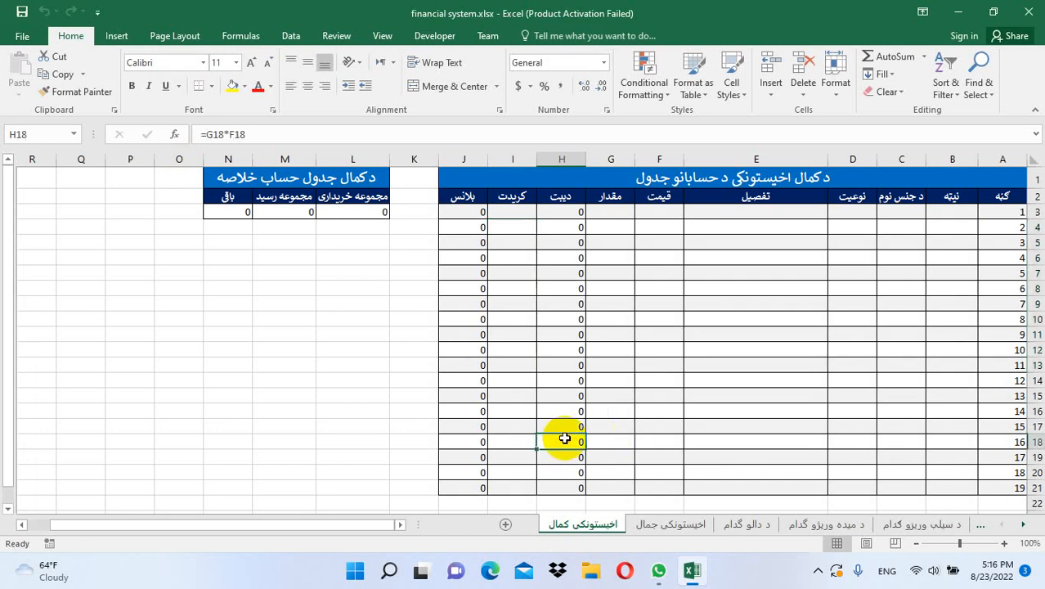
click(506, 527)
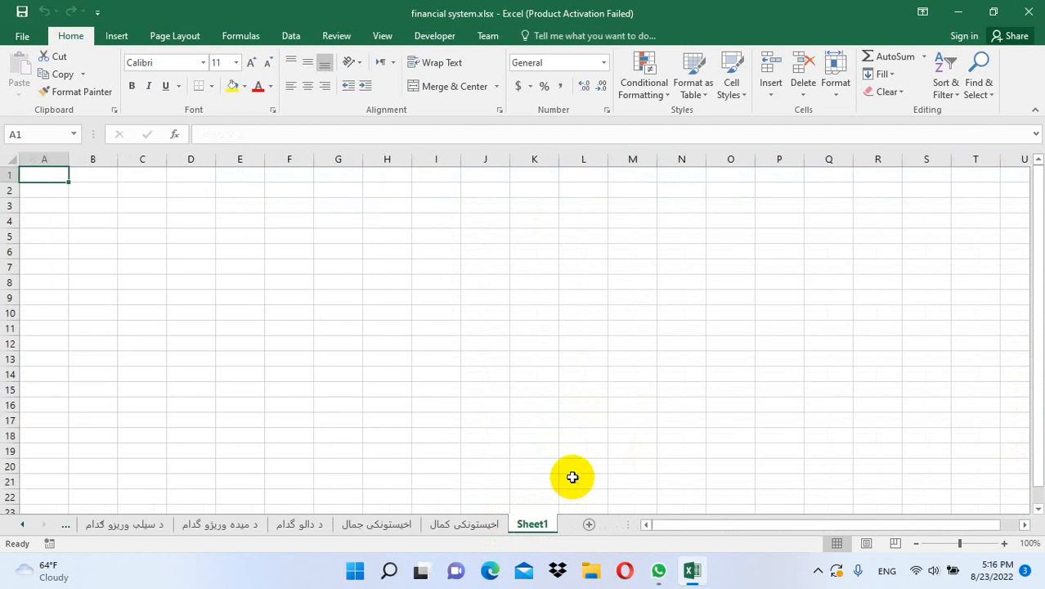
double_click(535, 522)
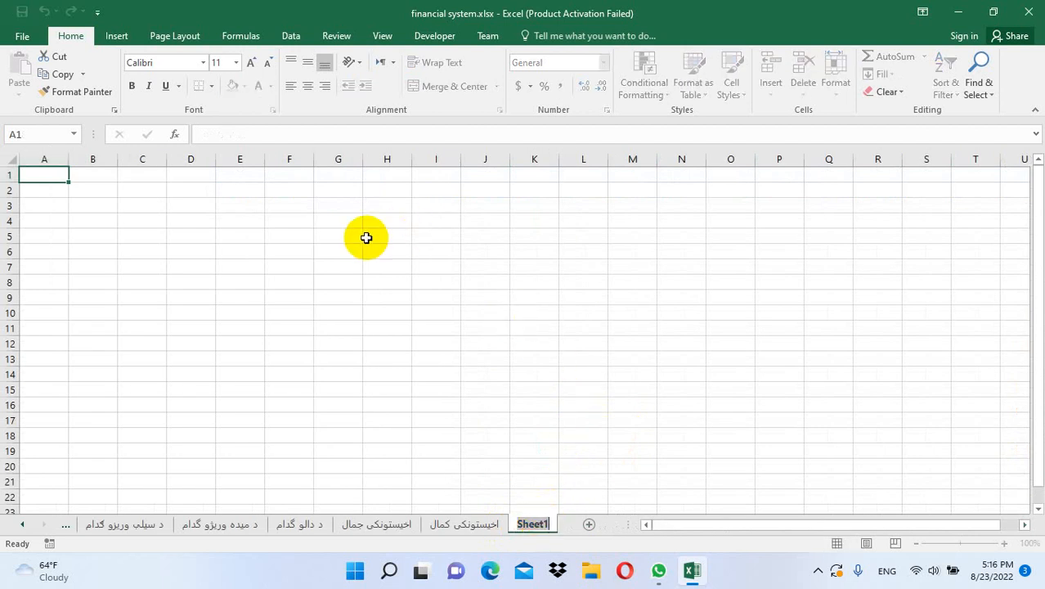
key(alt+shift)
text(س)
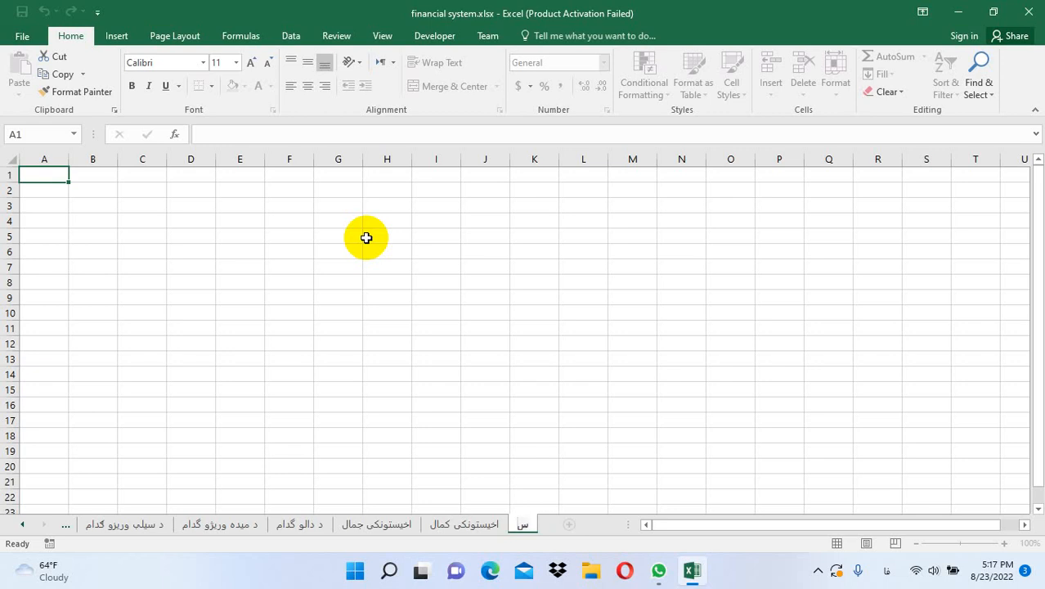
text(رمایه)
click(366, 237)
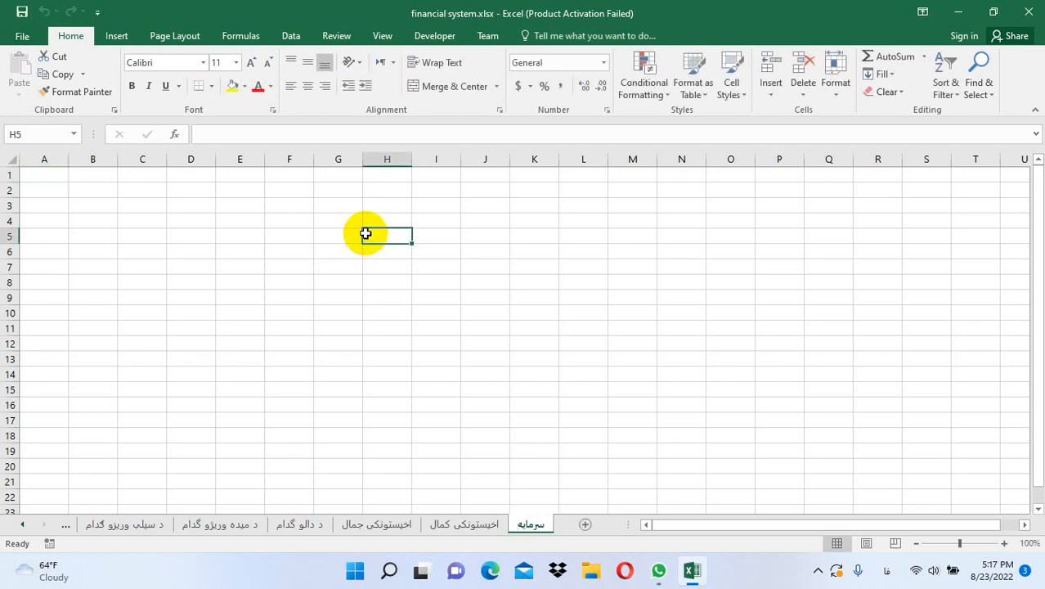
click(174, 35)
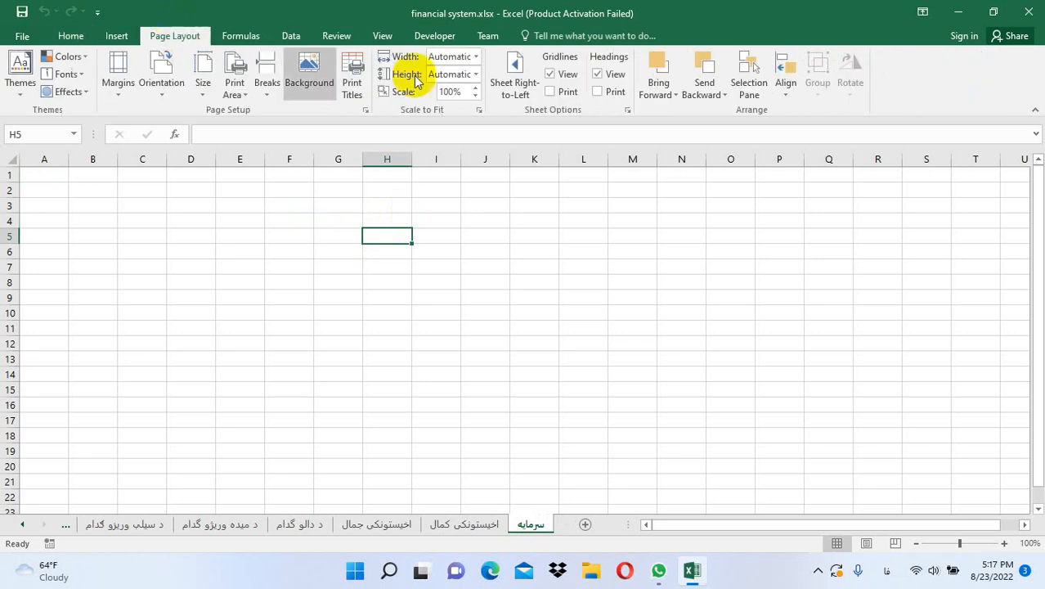
click(515, 82)
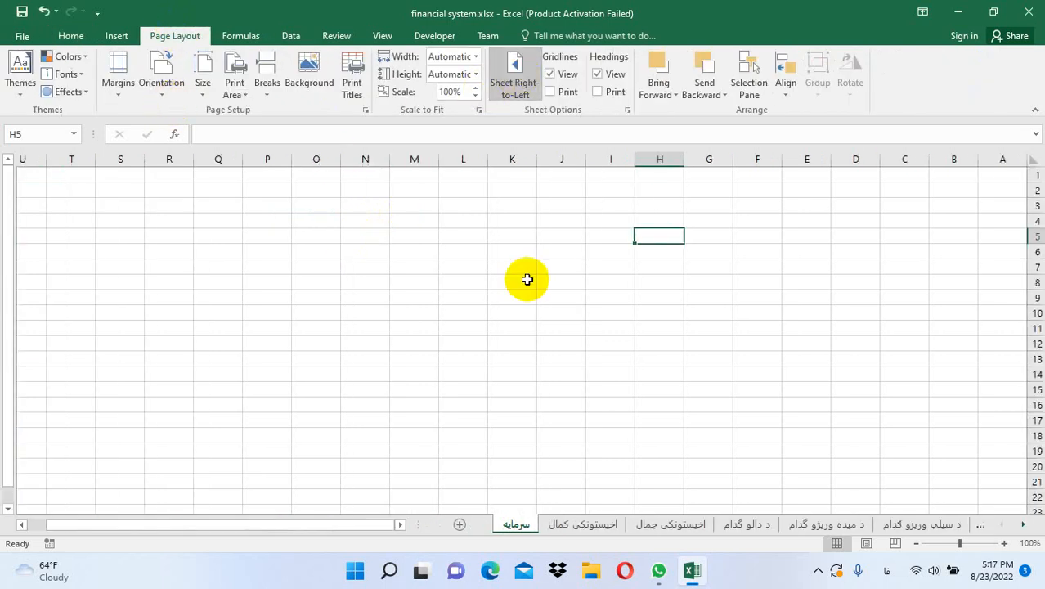
Enter the Pashto headers گڼه, نېټه, تفصیل and مقدار across A1:D1
click(996, 175)
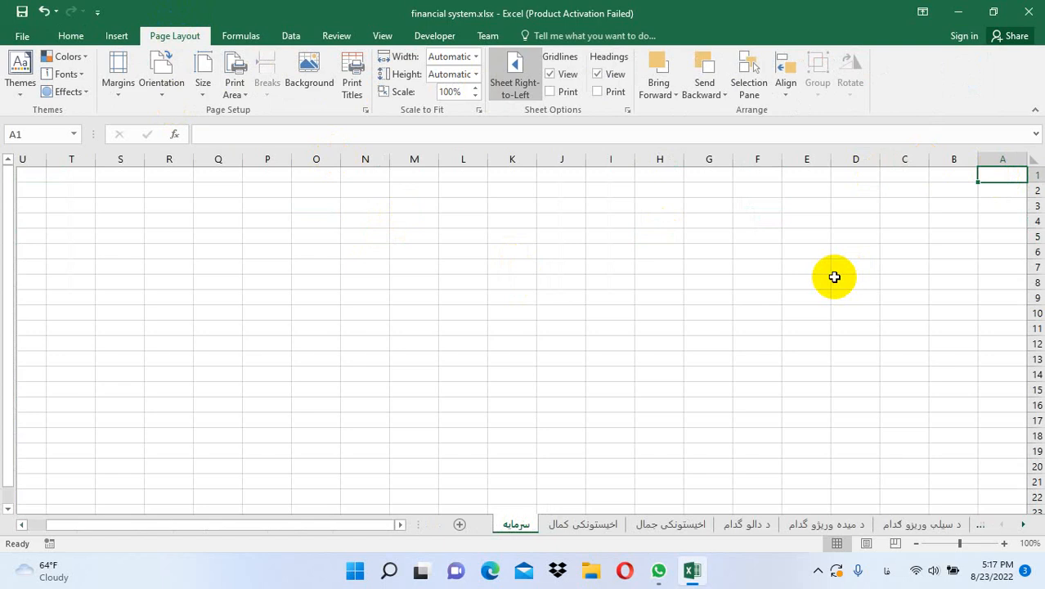
key(alt+shift)
text(کبه)
key(Tab)
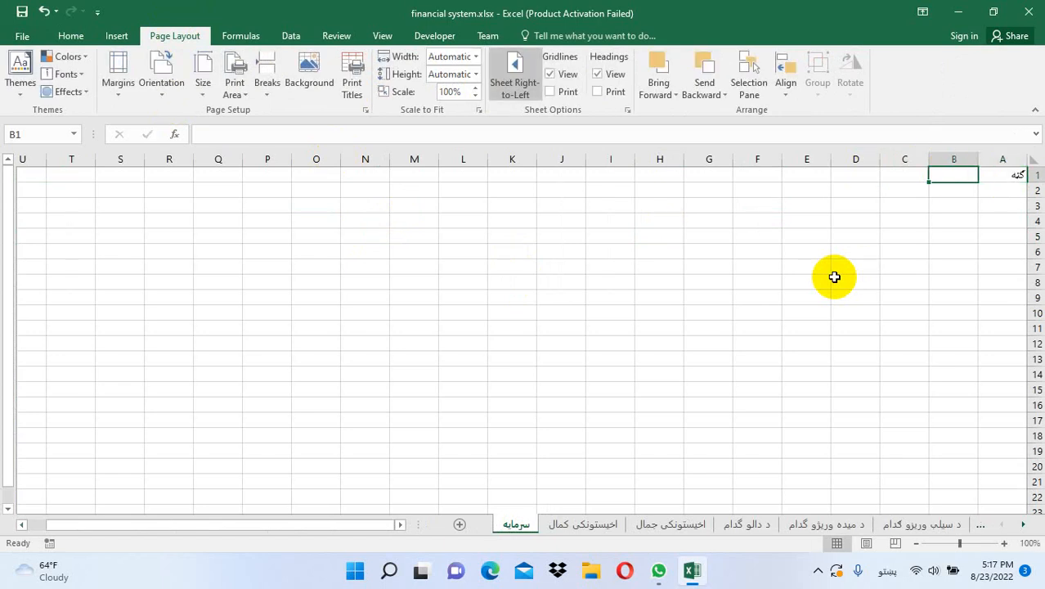
text(نیته)
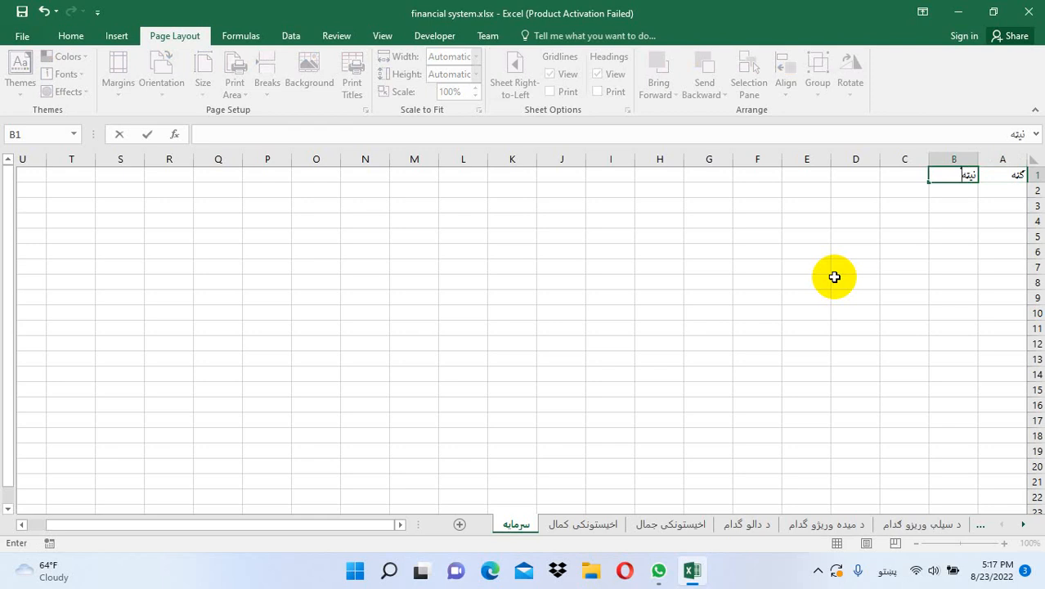
key(Tab)
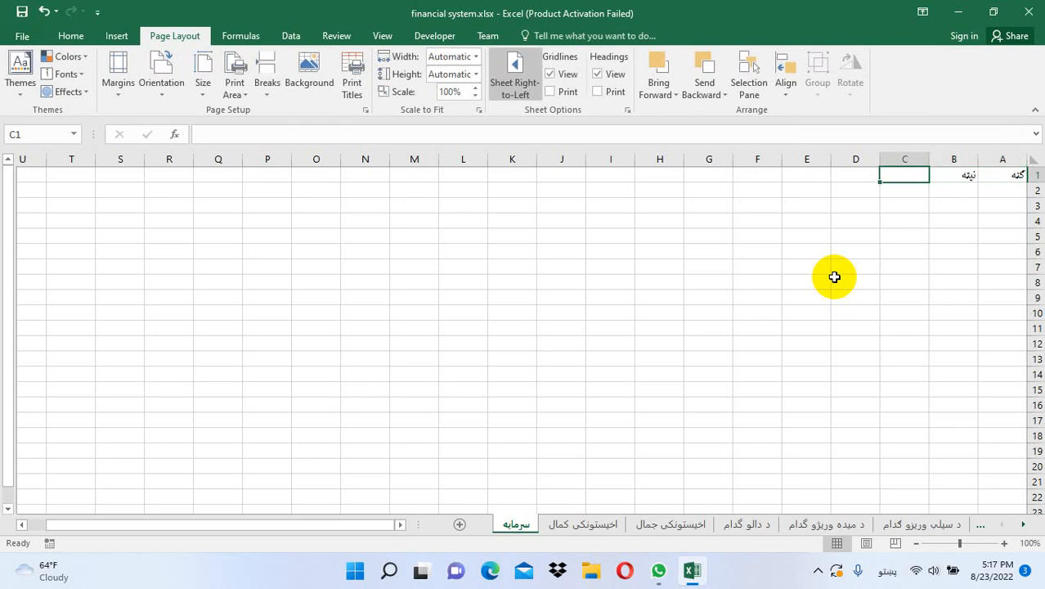
text(تفصیل)
key(Tab)
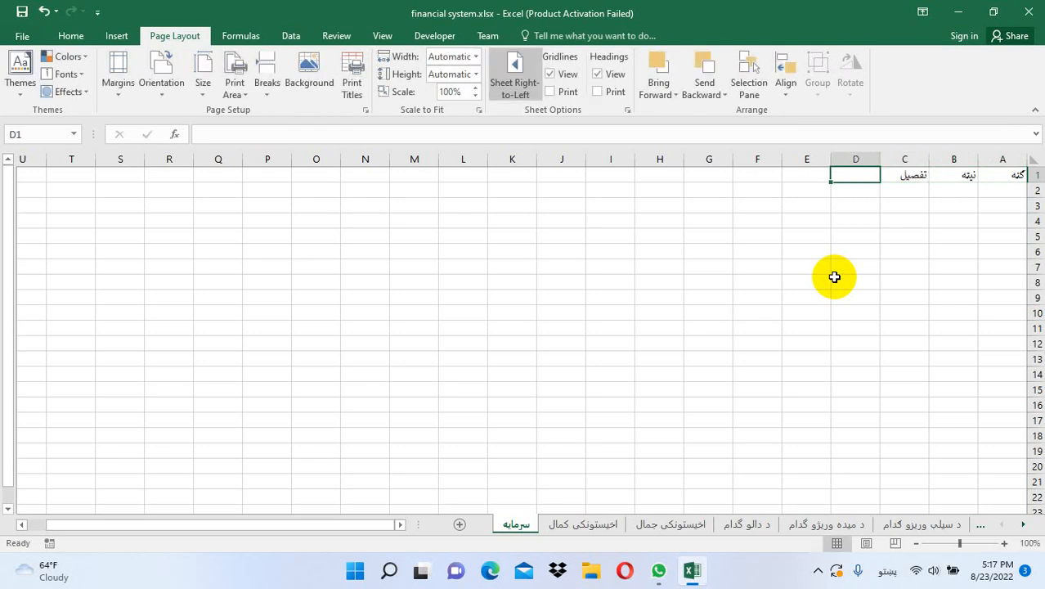
text(مقدار)
key(Tab)
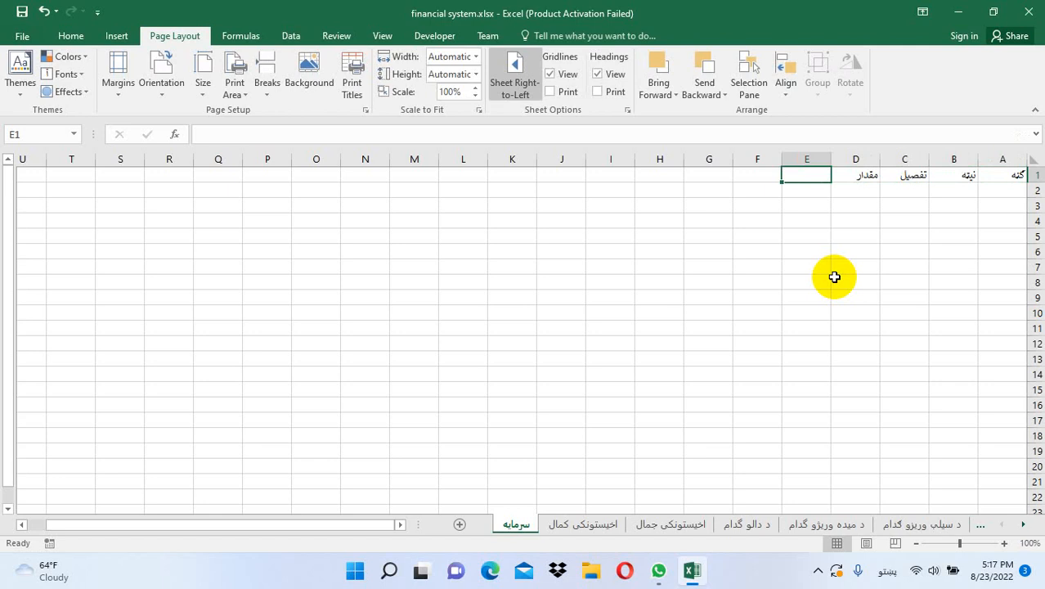
Number column A from 1 to 21 by filling down from 1 and 2
click(1000, 176)
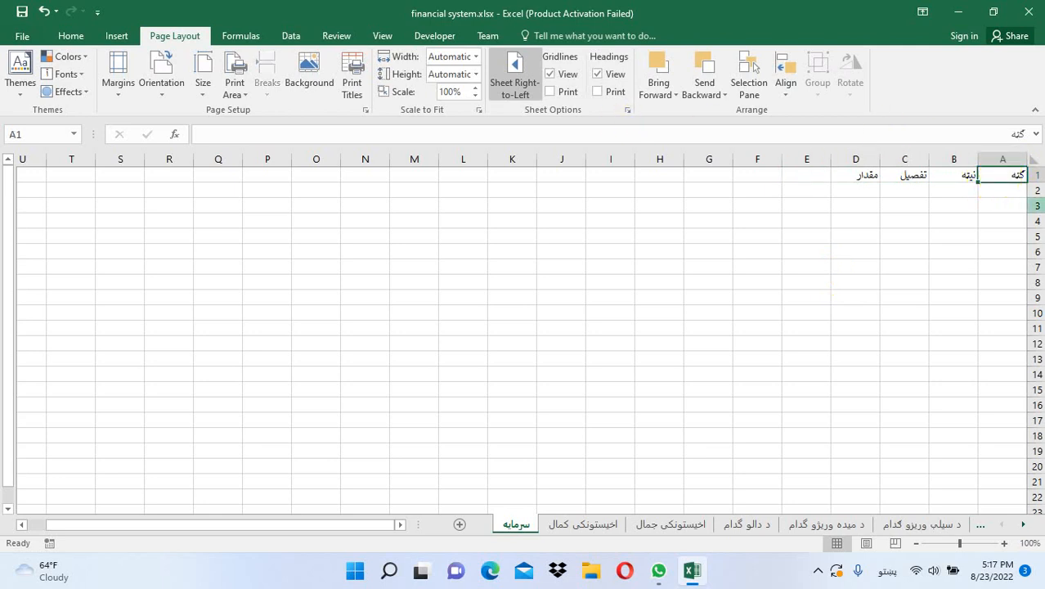
click(991, 192)
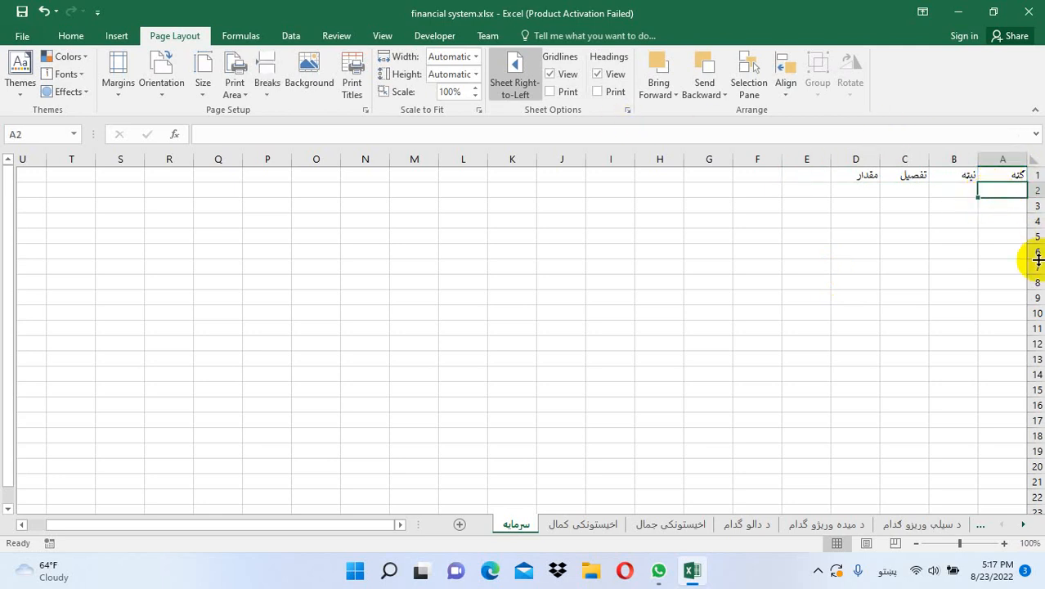
key(alt+shift)
text(1)
key(Return)
text(2)
key(Return)
drag(1003, 190, 976, 504)
click(928, 177)
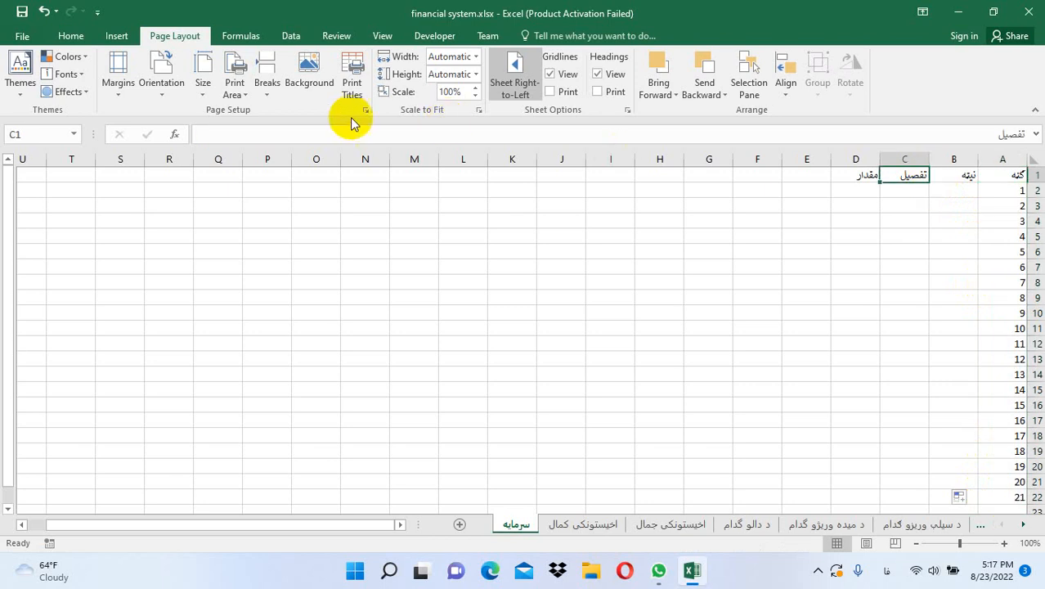
click(72, 36)
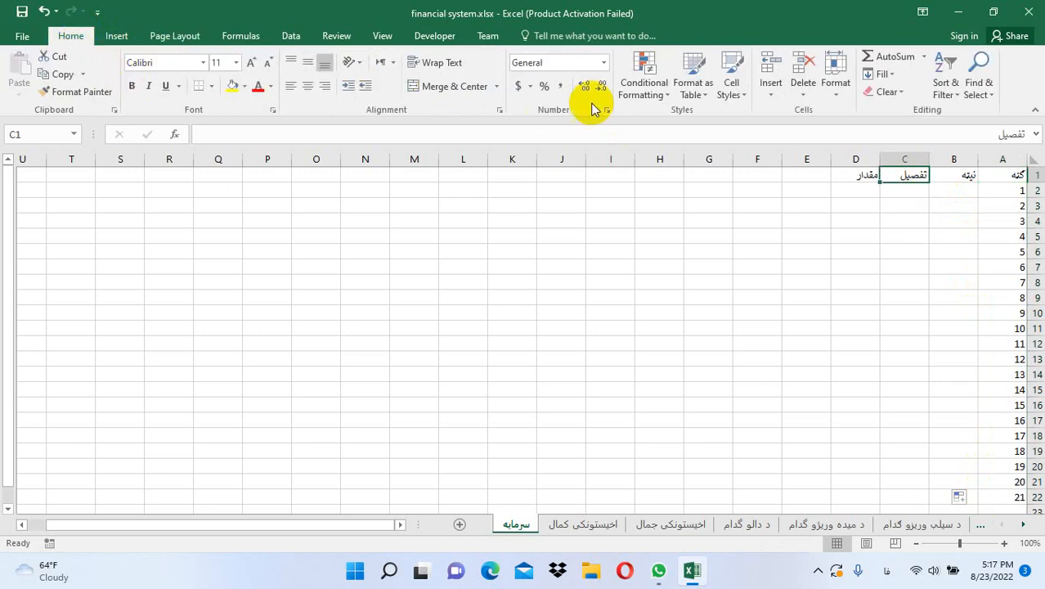
Insert a blank row above the headers and merge A1:D1 into a title cell
click(771, 92)
click(781, 130)
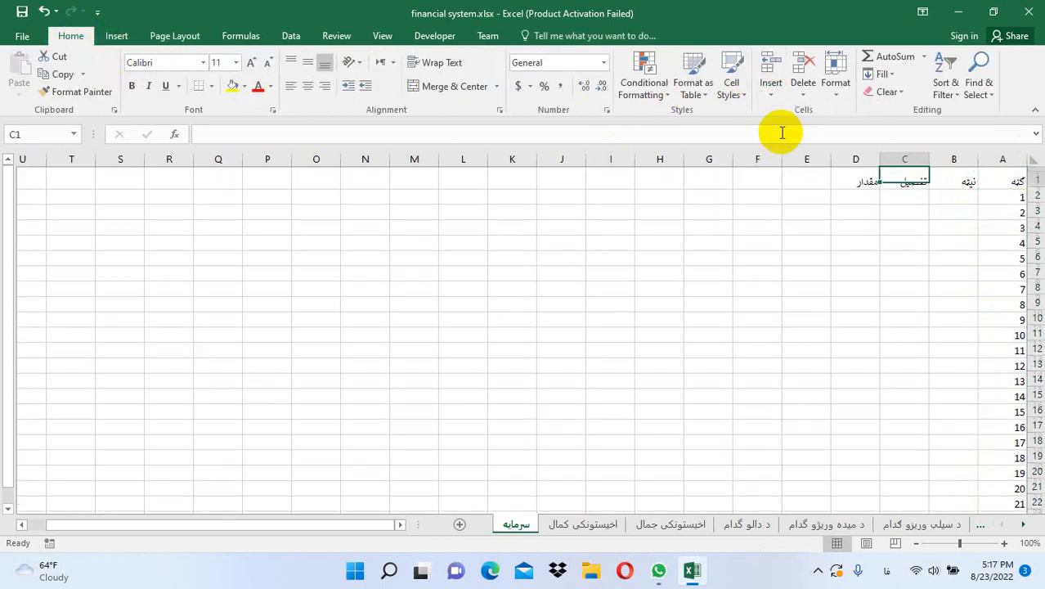
drag(986, 178, 865, 180)
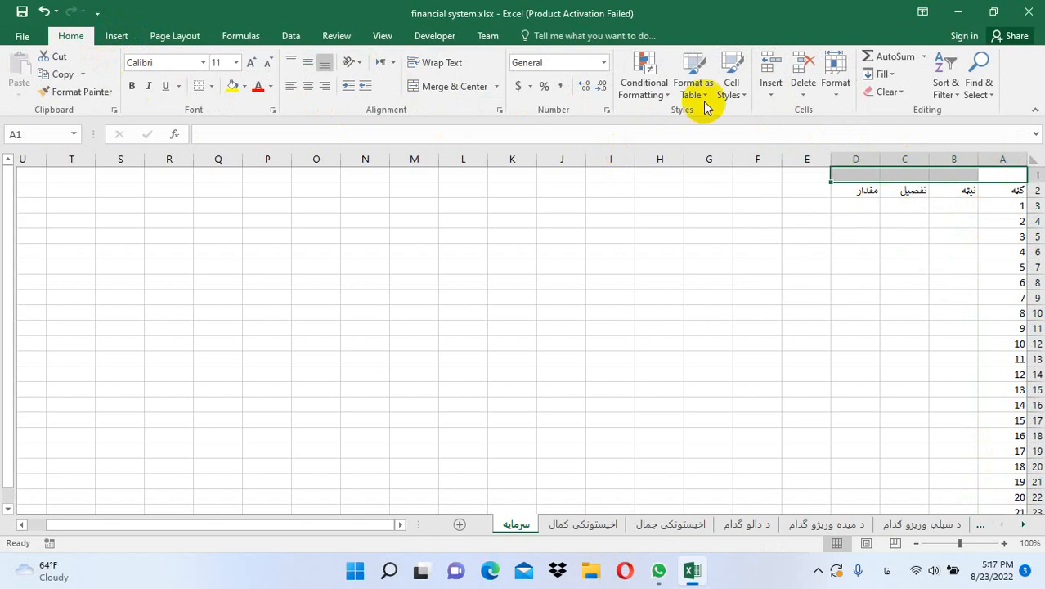
click(415, 85)
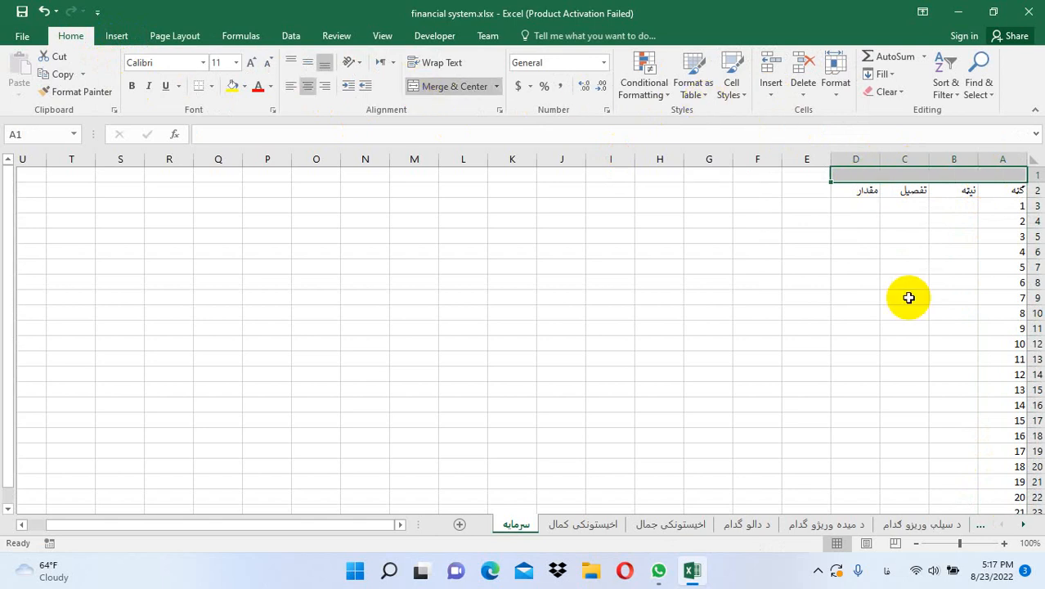
Type the title د مالک شخصی پیسی into the merged A1 cell
text(د)
text(گ)
key(BackSpace)
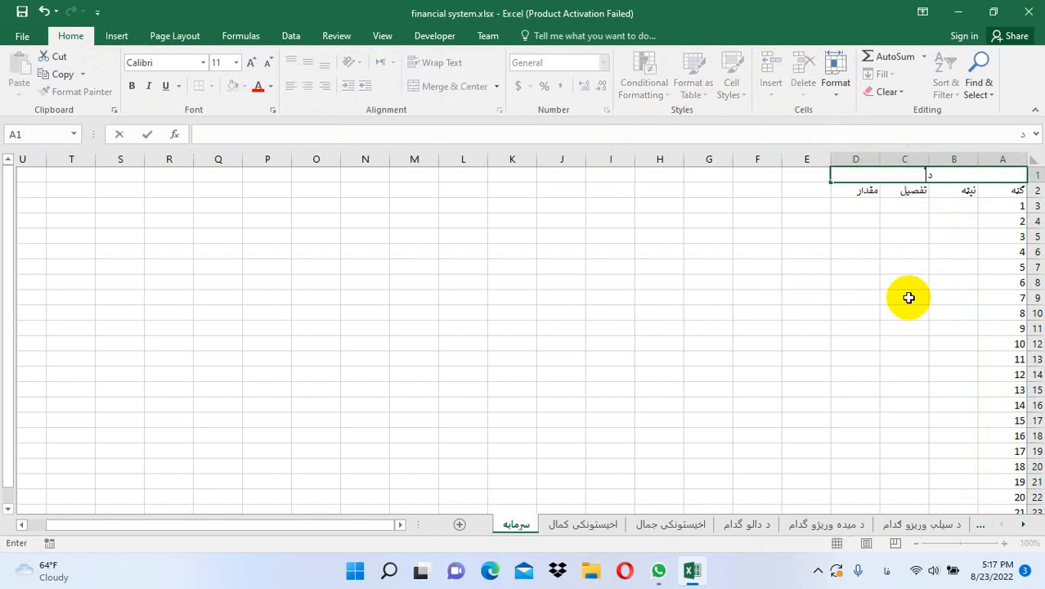
text(مالک شخصی یس)
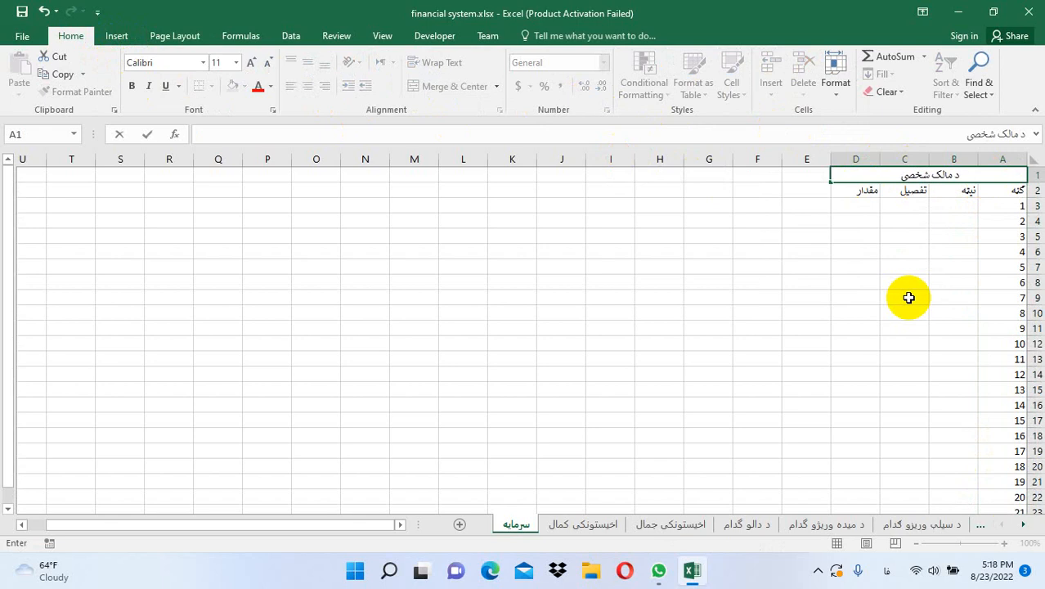
key(BackSpace)
key(BackSpace)
text(پیسی)
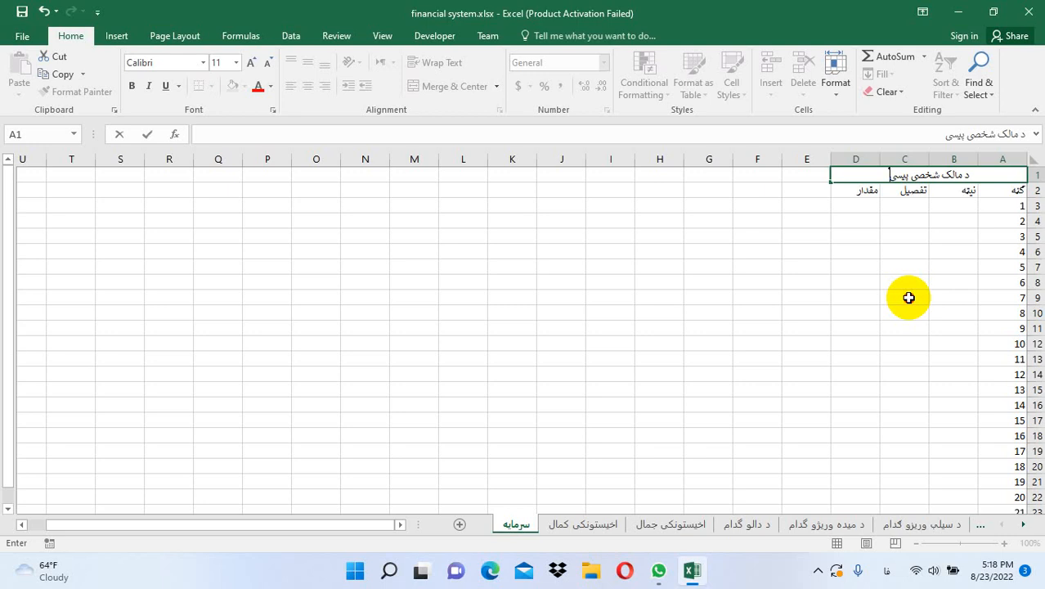
click(906, 298)
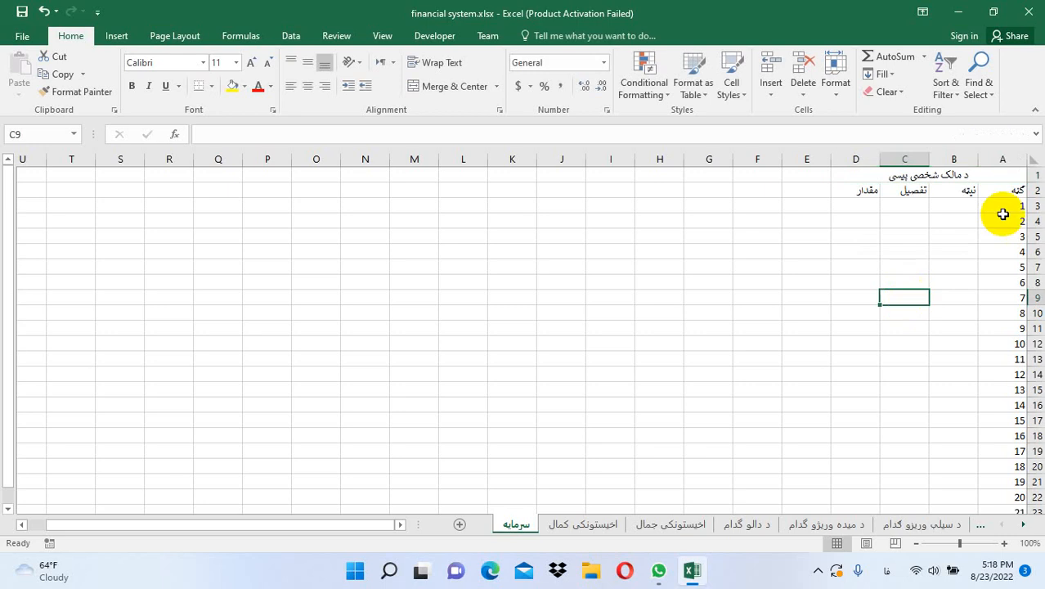
Format-paint the blue title and header styling from اخیستونکی کمال onto سرمایه A1:D2
click(602, 521)
click(659, 187)
drag(659, 186, 662, 202)
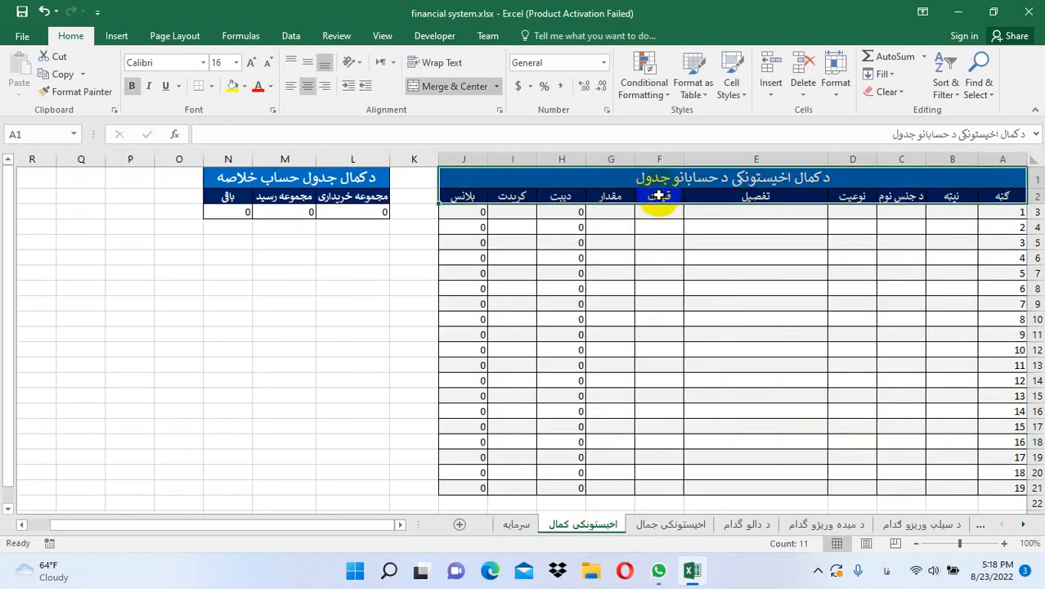
click(108, 89)
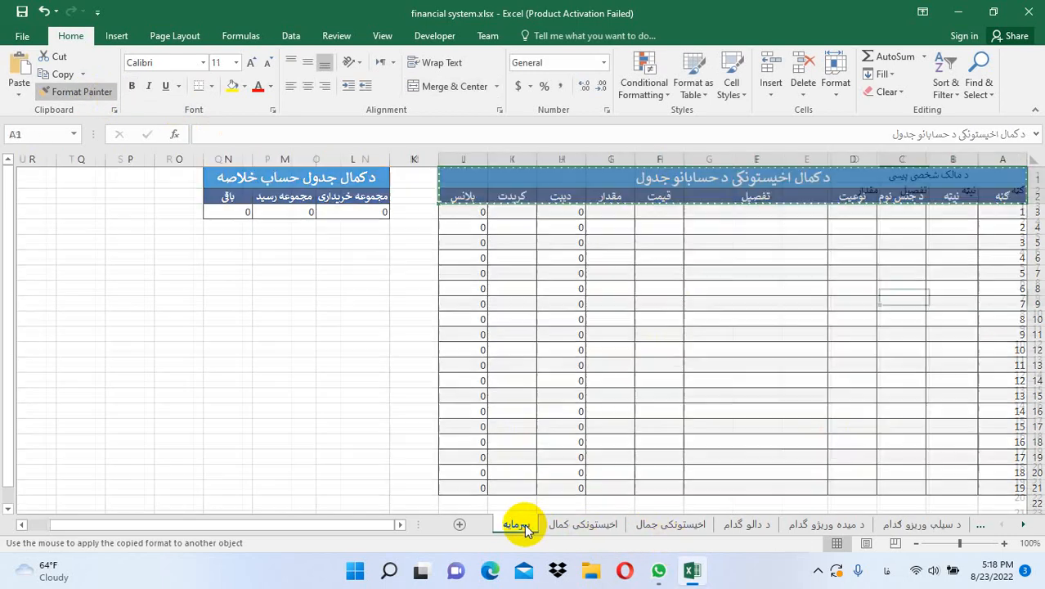
click(518, 525)
mouse_move(1003, 172)
mouse_down()
mouse_move(1008, 182)
mouse_move(916, 196)
mouse_move(1012, 469)
mouse_move(1013, 500)
mouse_up()
Apply All Borders to the empty data rows of the سرمایه table
click(866, 244)
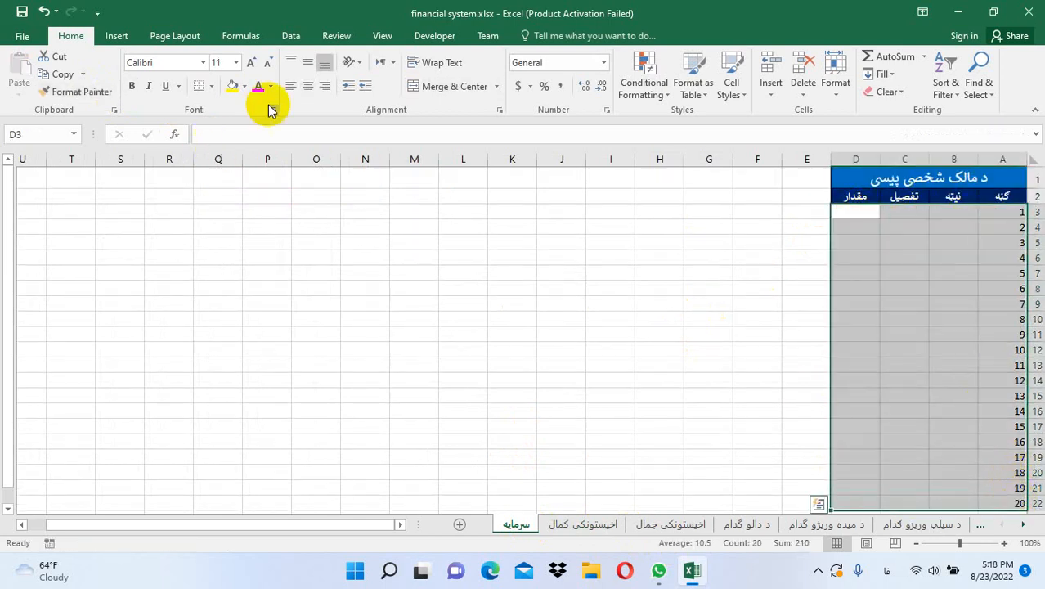
click(211, 86)
click(237, 218)
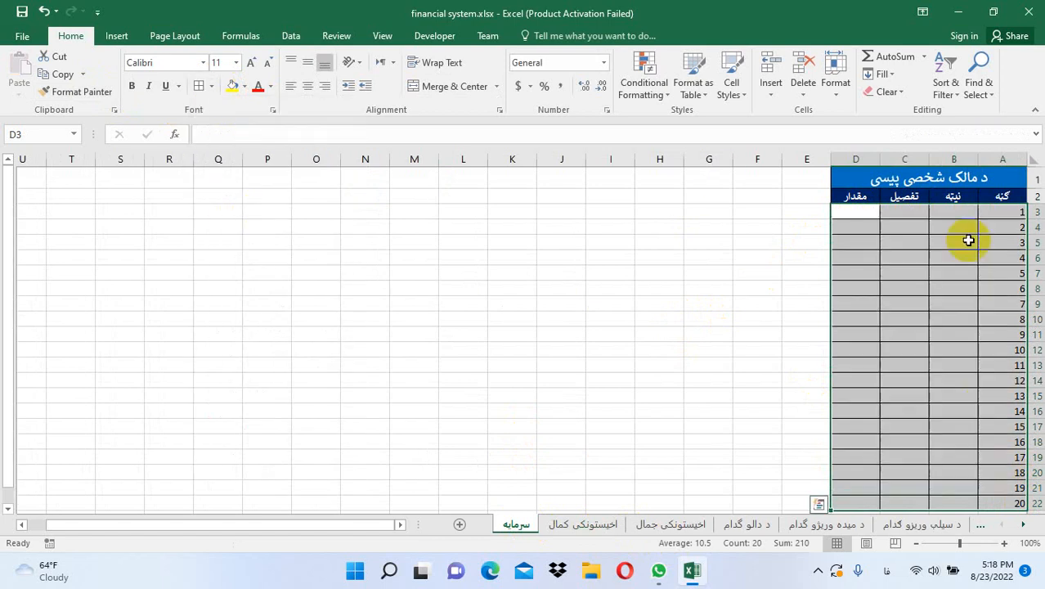
click(969, 214)
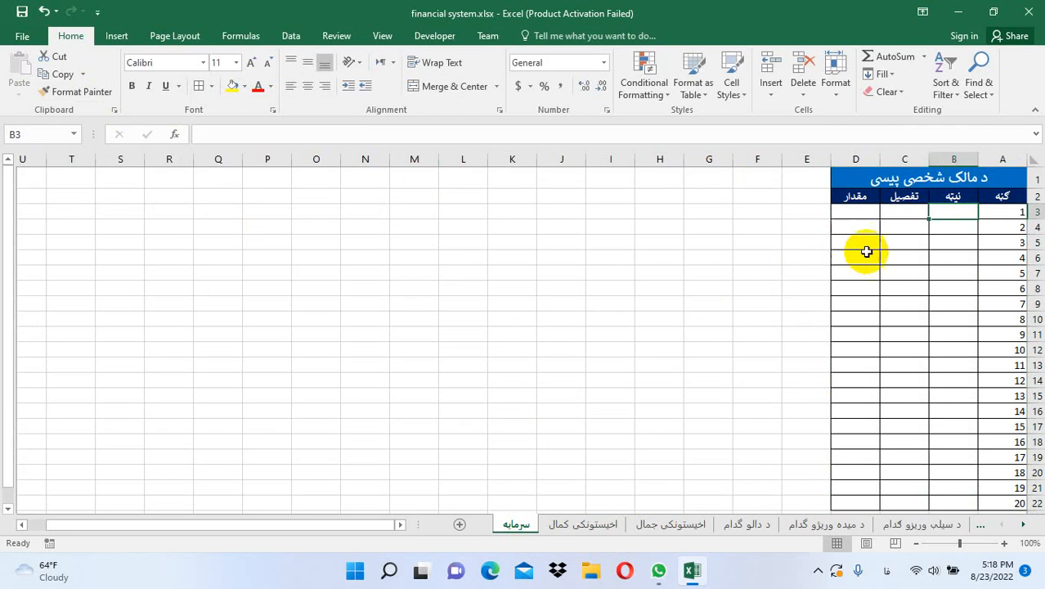
Undo twice and redo once to restore the table's title and formatting
key(ctrl+z)
key(ctrl+z)
key(ctrl+z)
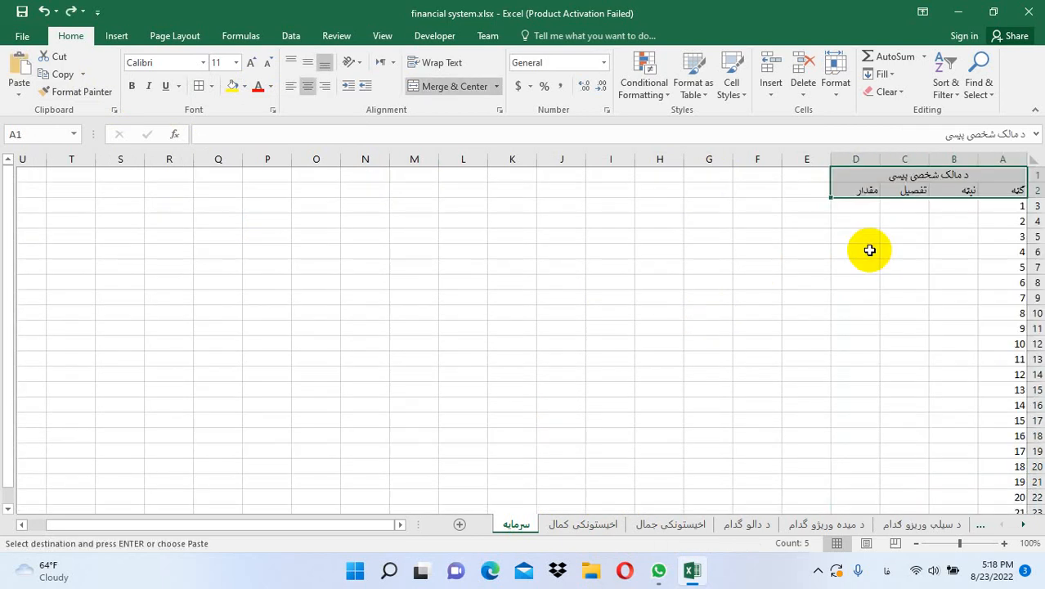
key(ctrl+z)
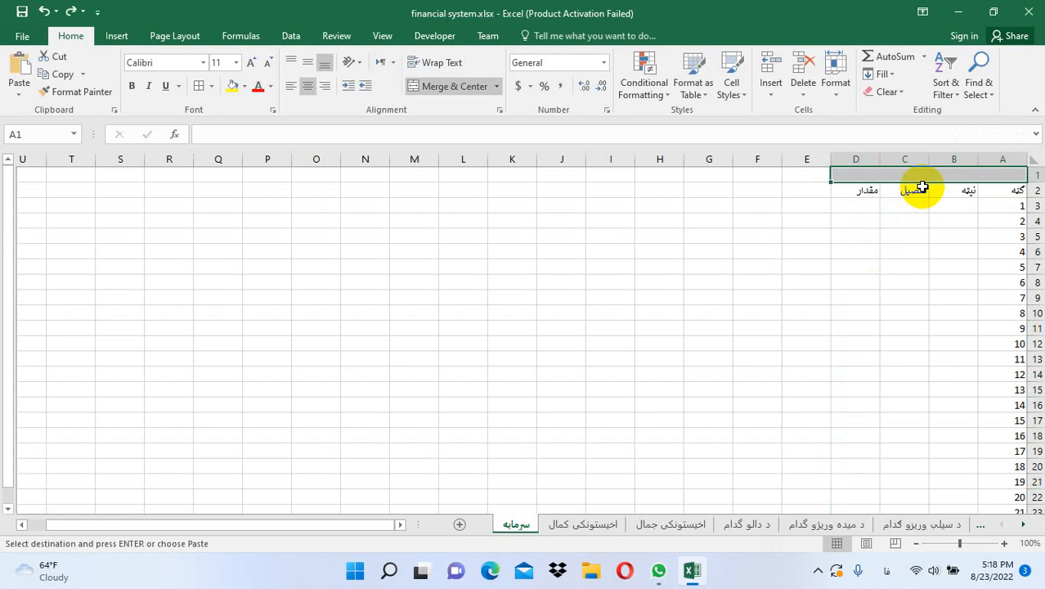
key(ctrl+y)
key(ctrl+y)
key(ctrl+y)
key(ctrl+y)
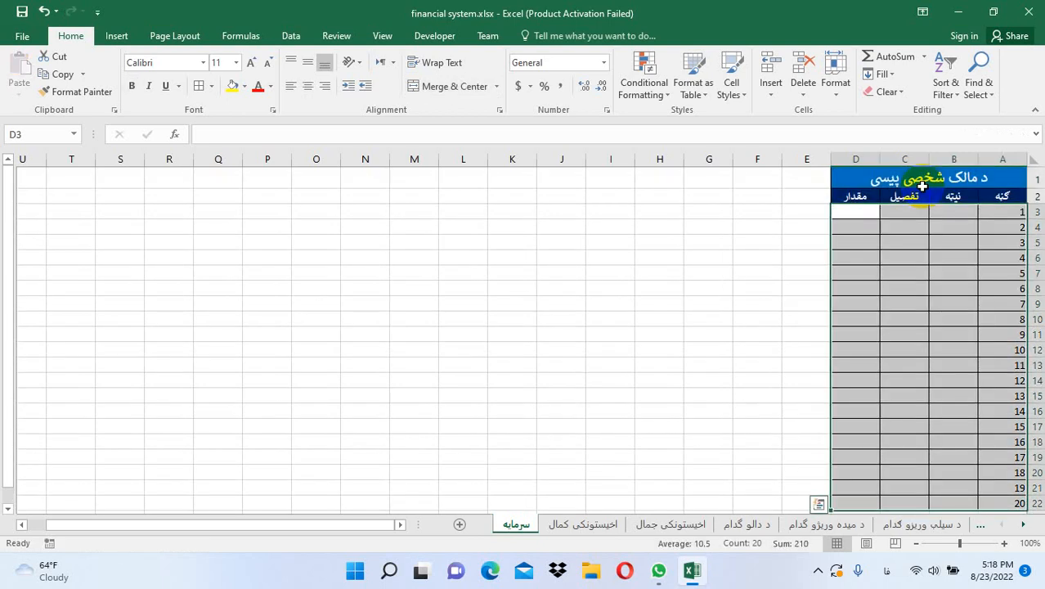
click(940, 255)
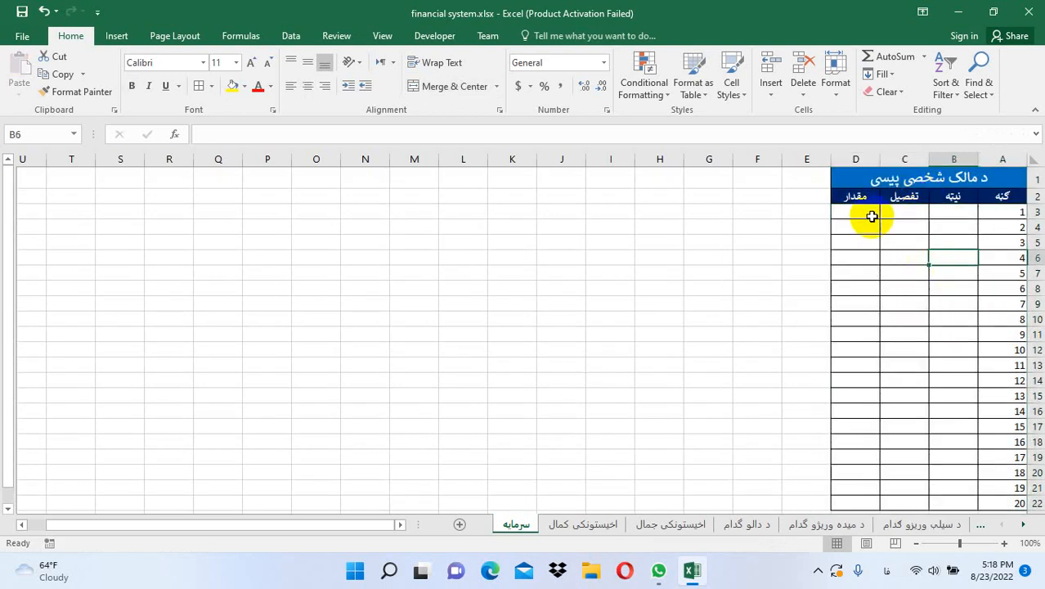
click(955, 216)
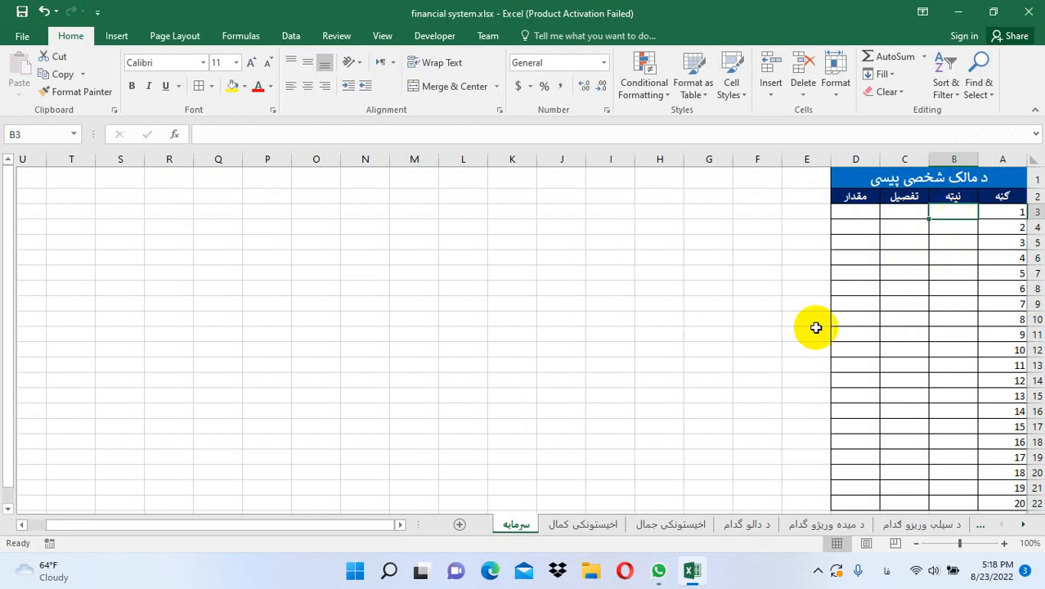
Enter 8/20/2022, اوله سرمایه گذاری and 1500000 in row 3, autofitting column C
text(8/20/2022)
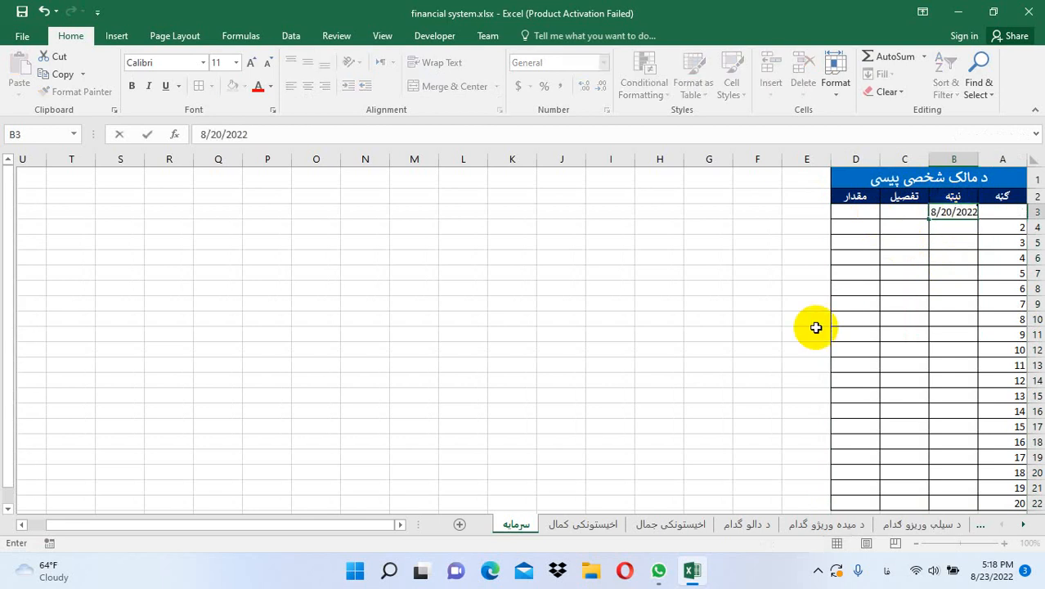
key(Tab)
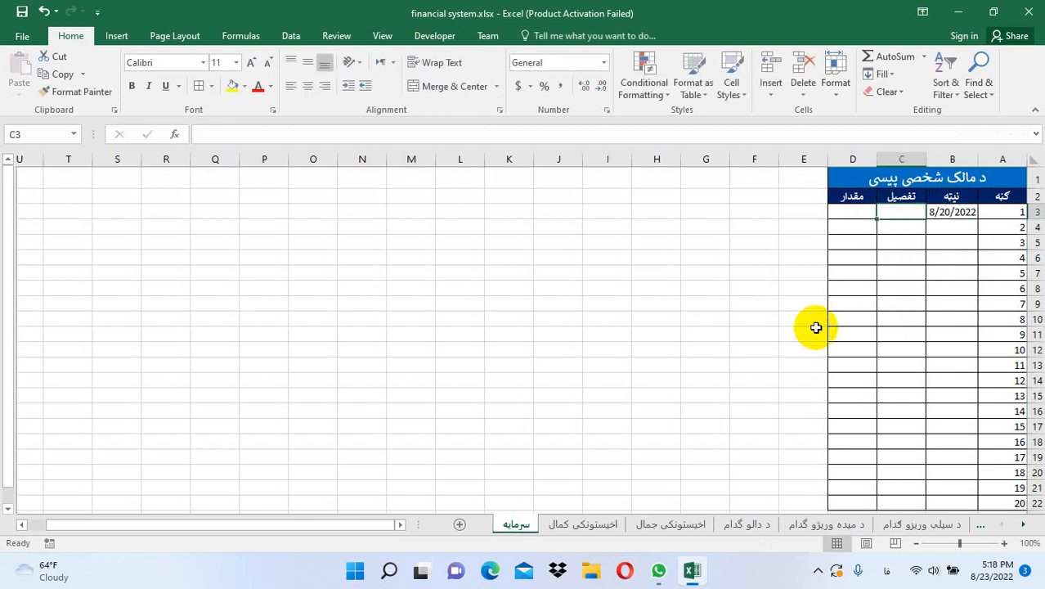
text(او)
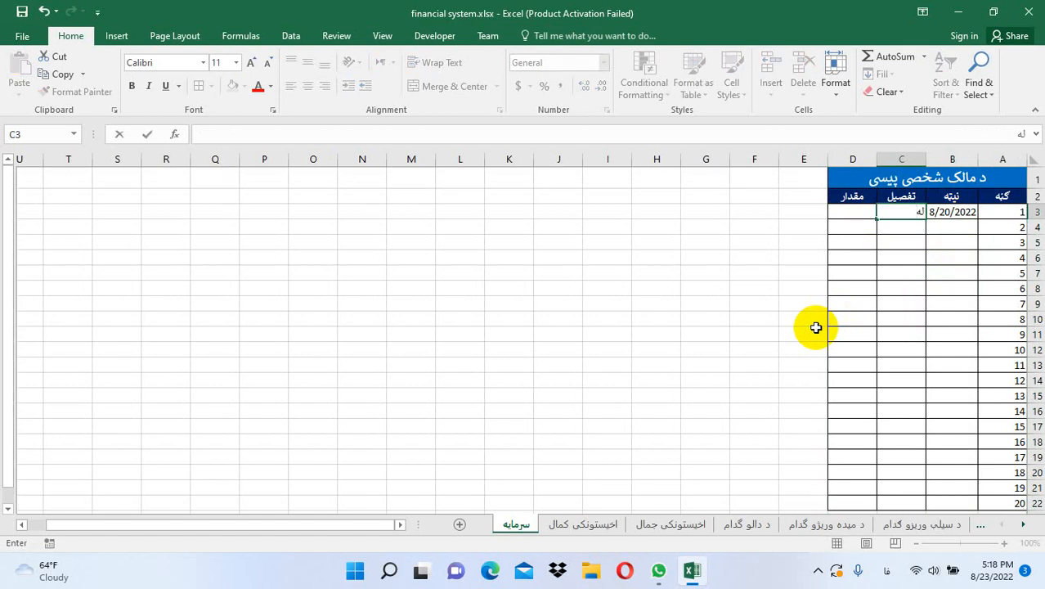
key(BackSpace)
text(له سرمایه گذاری)
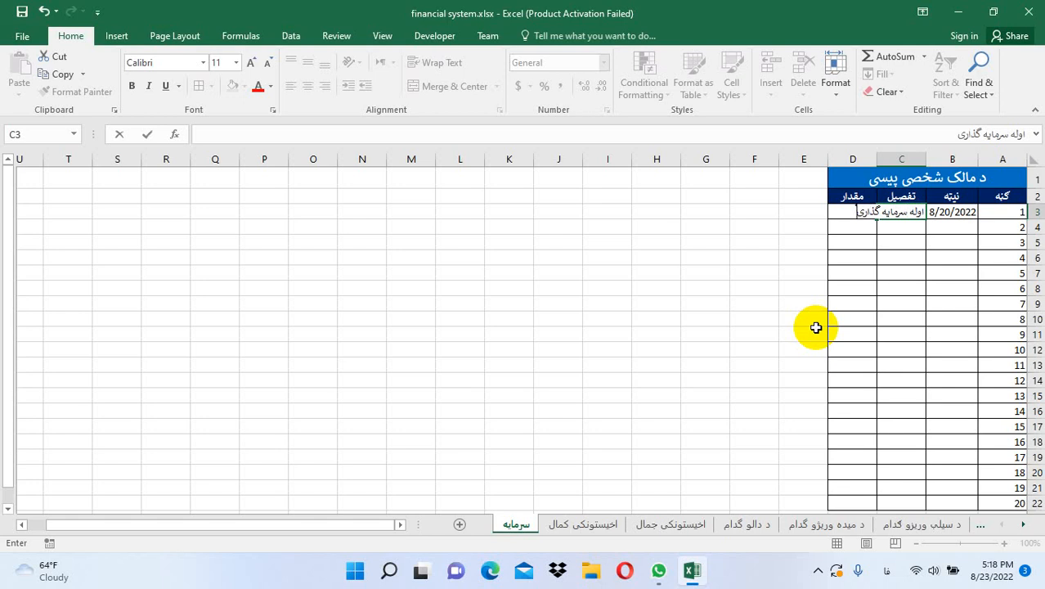
click(899, 318)
double_click(878, 158)
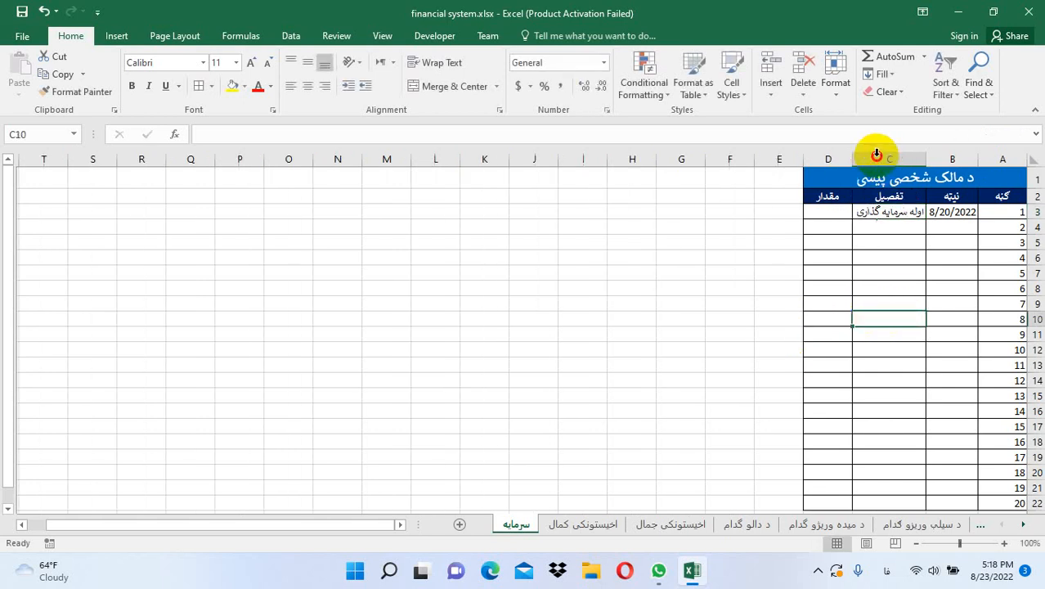
click(833, 211)
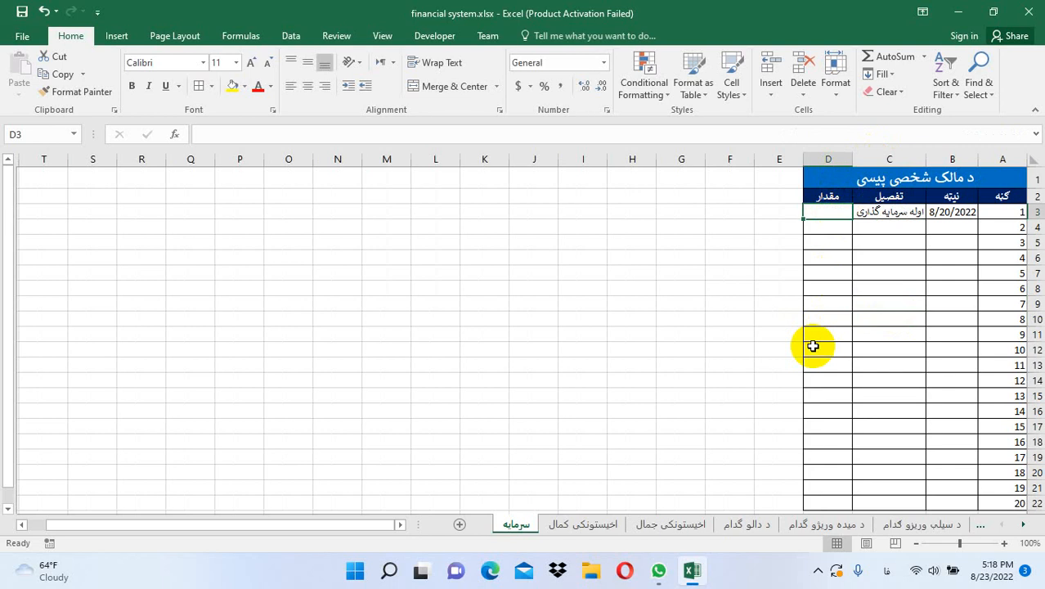
text(15000)
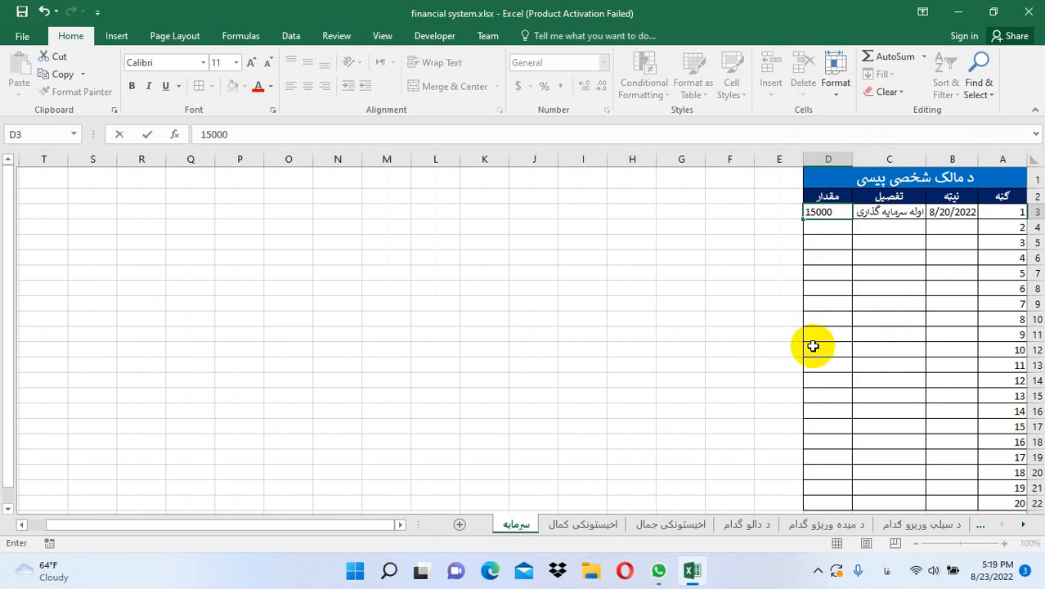
text(00)
key(Return)
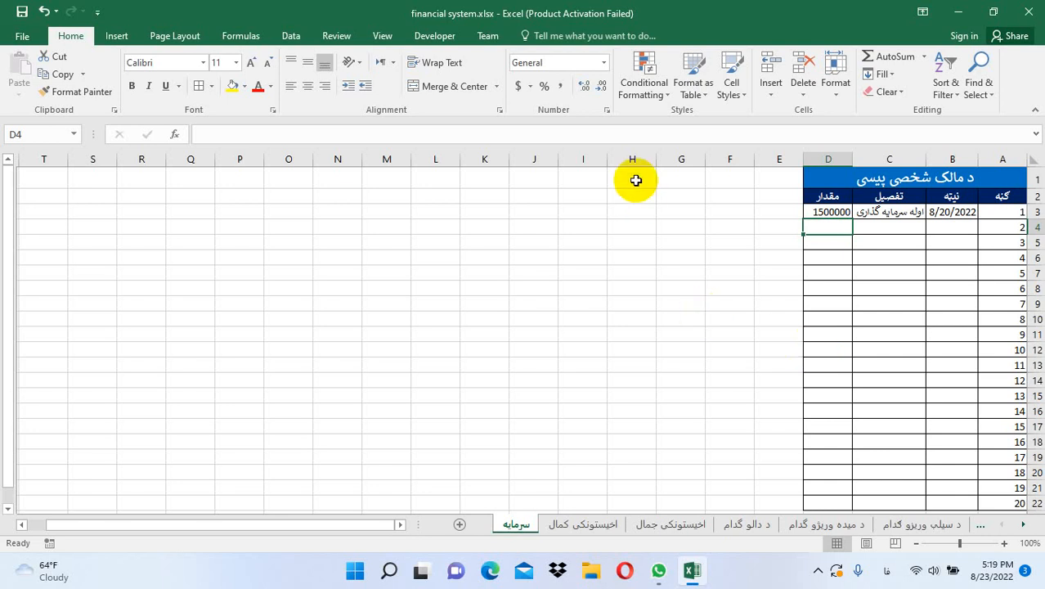
Merge H1:I1 and H2:I2, and type the مجموعه heading in H1
drag(630, 176, 574, 173)
click(417, 86)
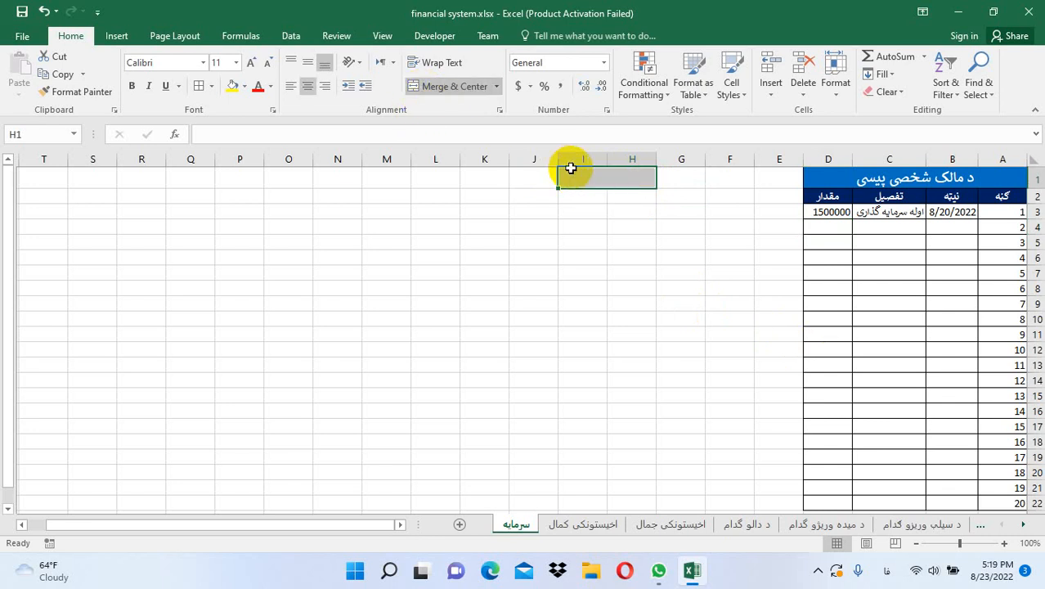
drag(613, 201, 588, 200)
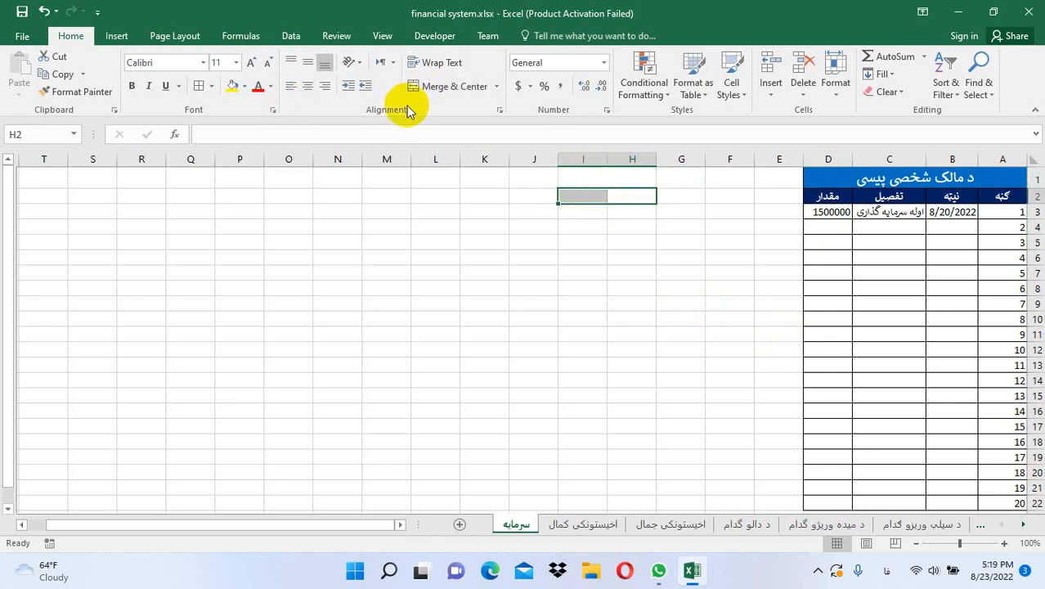
click(450, 86)
text(د)
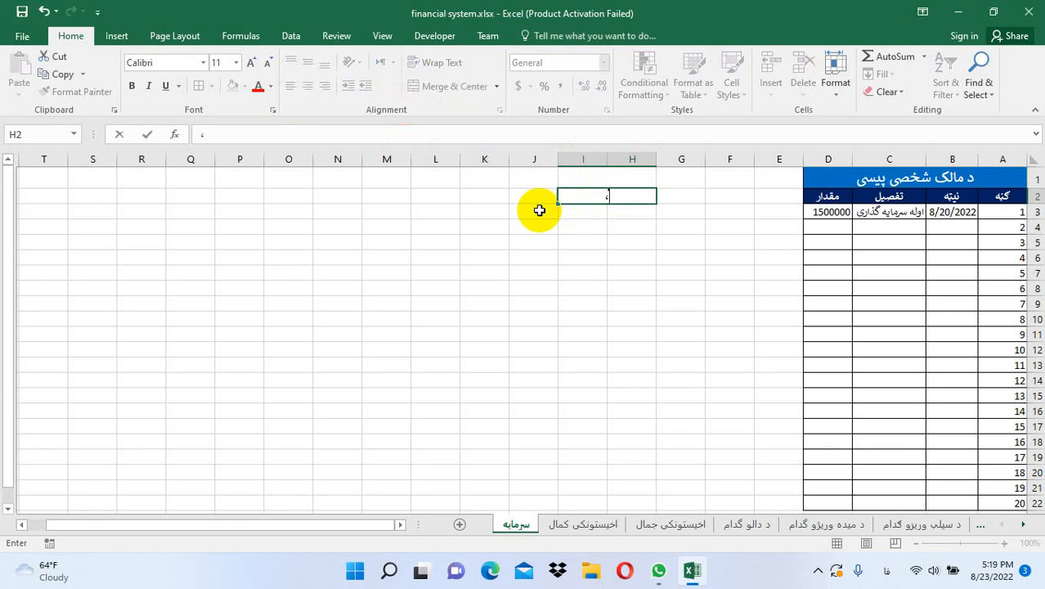
click(626, 178)
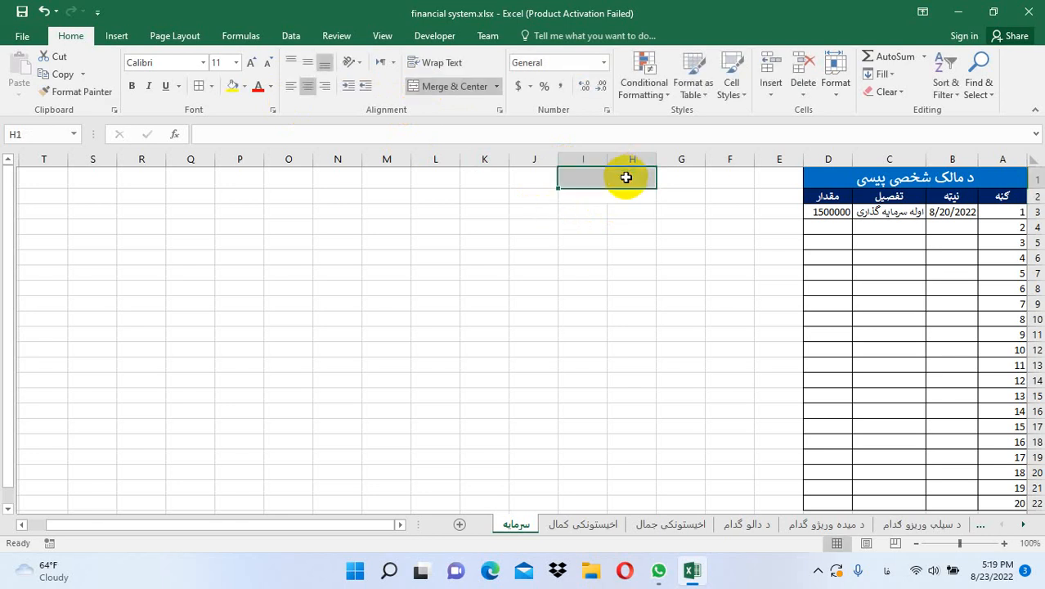
text(مجموعه)
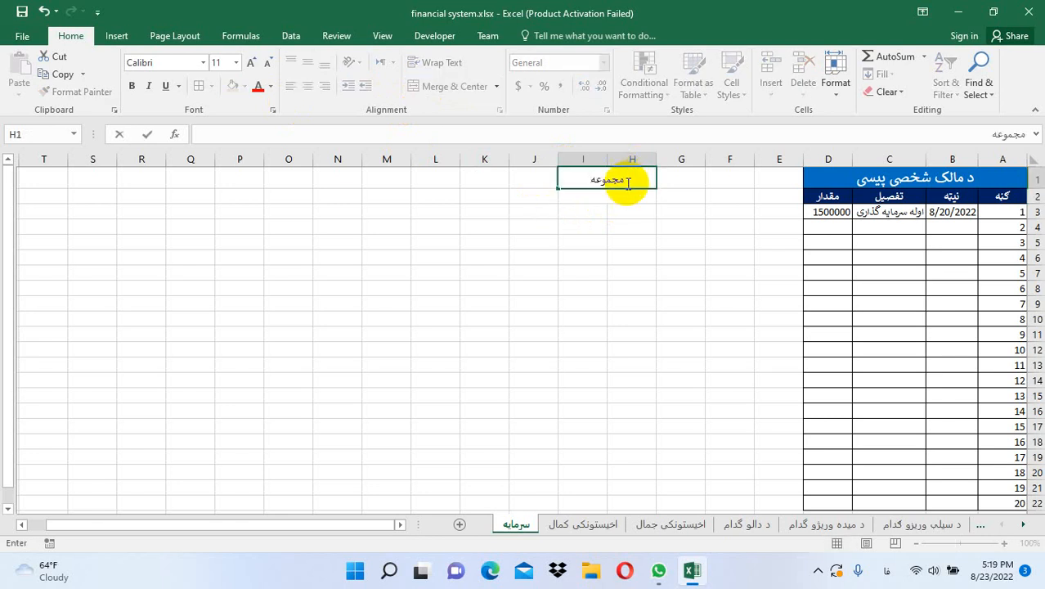
click(626, 198)
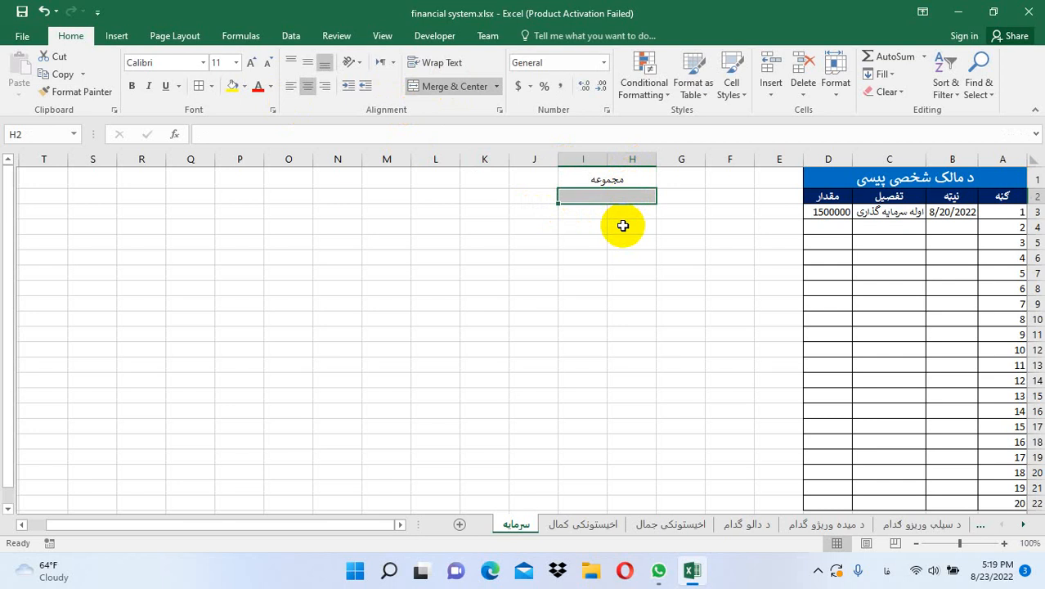
Unmerge the سرمایه table's title cell in row 1
key(alt+shift)
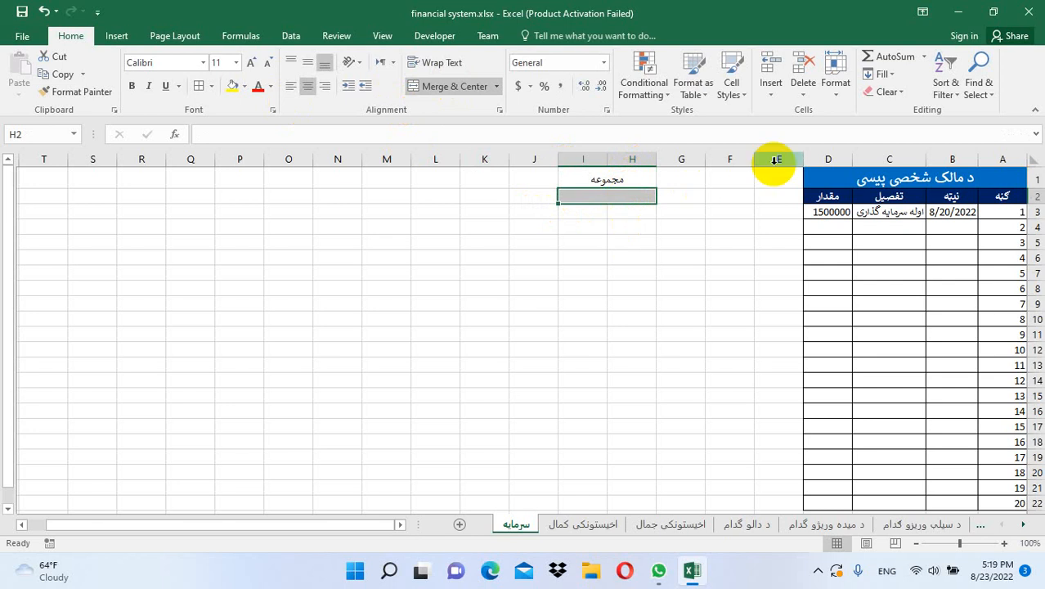
click(847, 176)
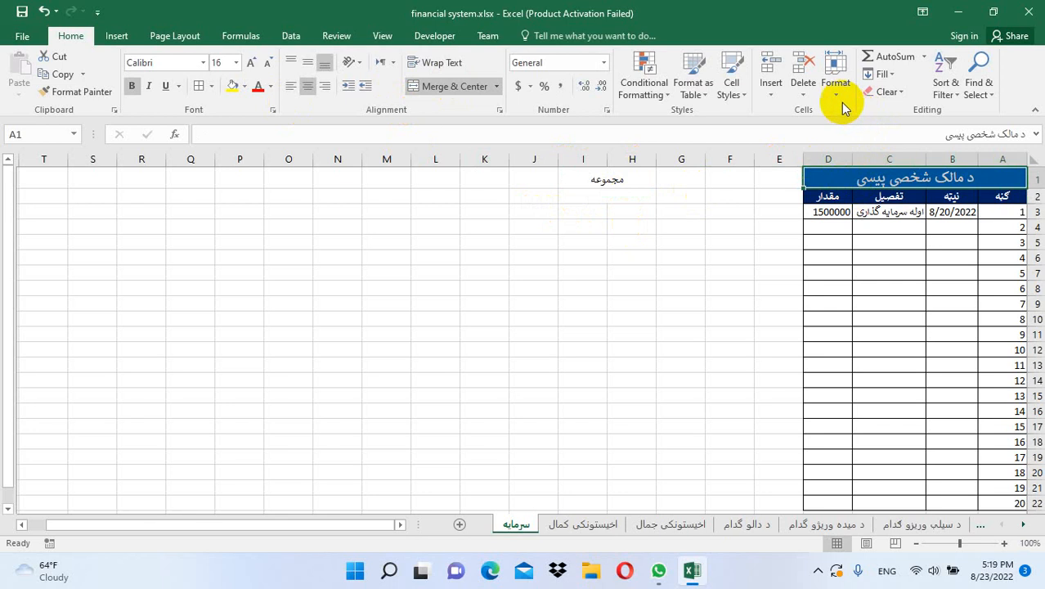
click(496, 87)
click(473, 163)
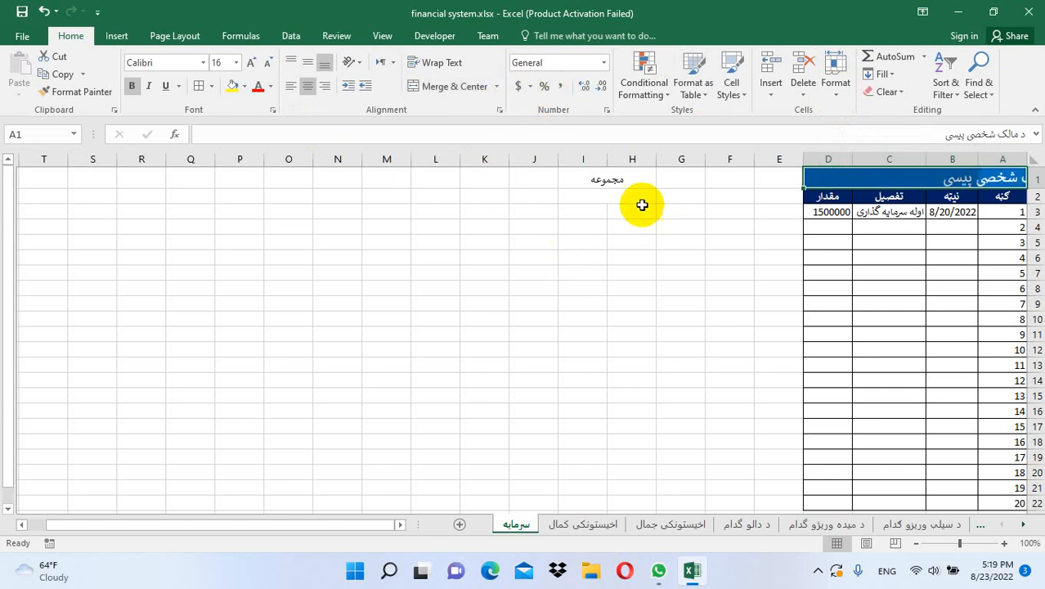
Enter =SUM(D:D) in H2 to total column D as 1500000
click(610, 197)
text(=sum)
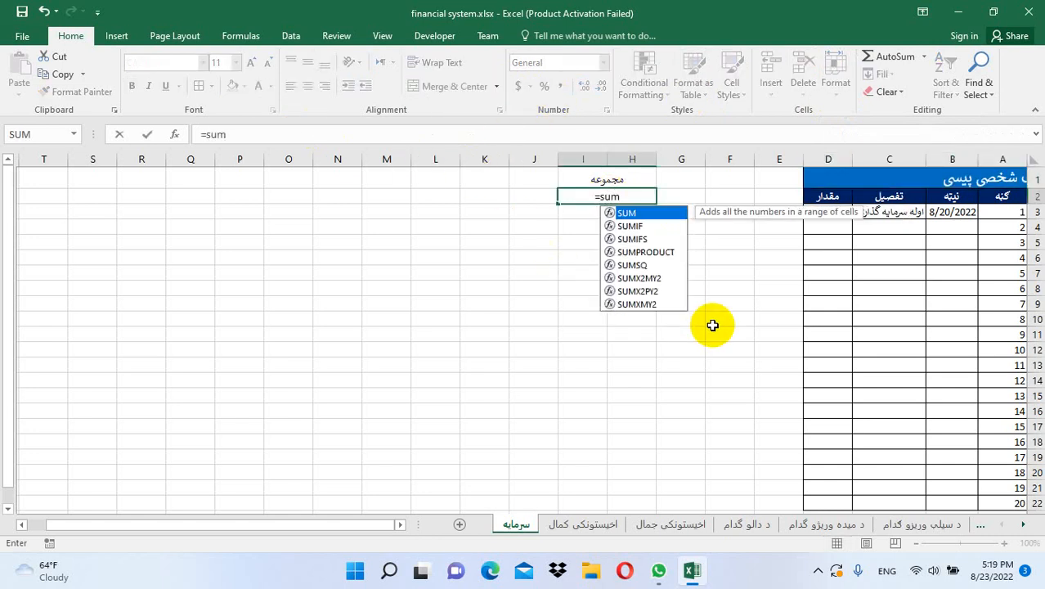
text(()
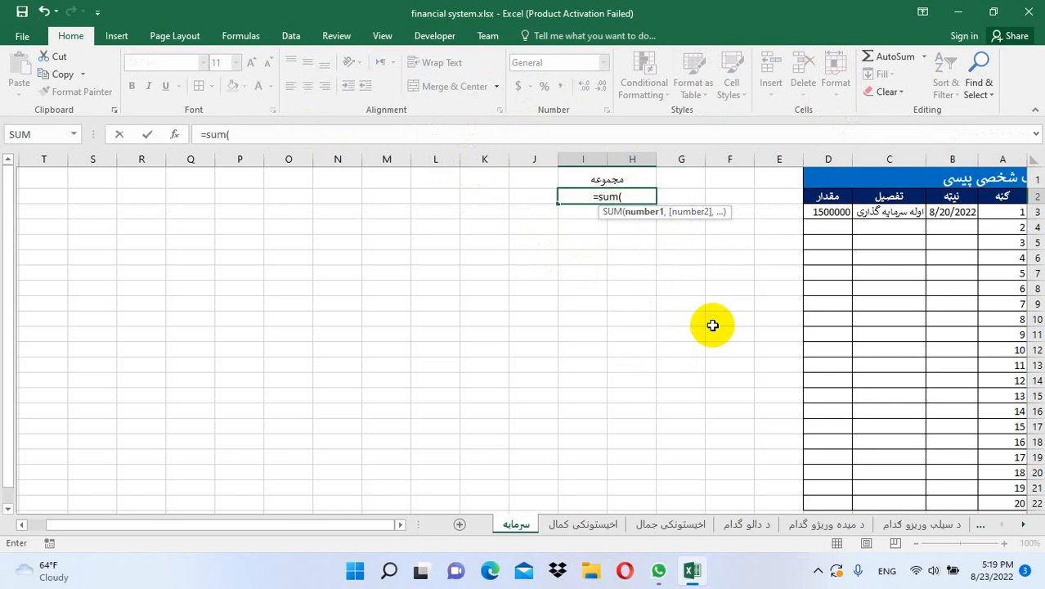
click(826, 158)
text())
key(Return)
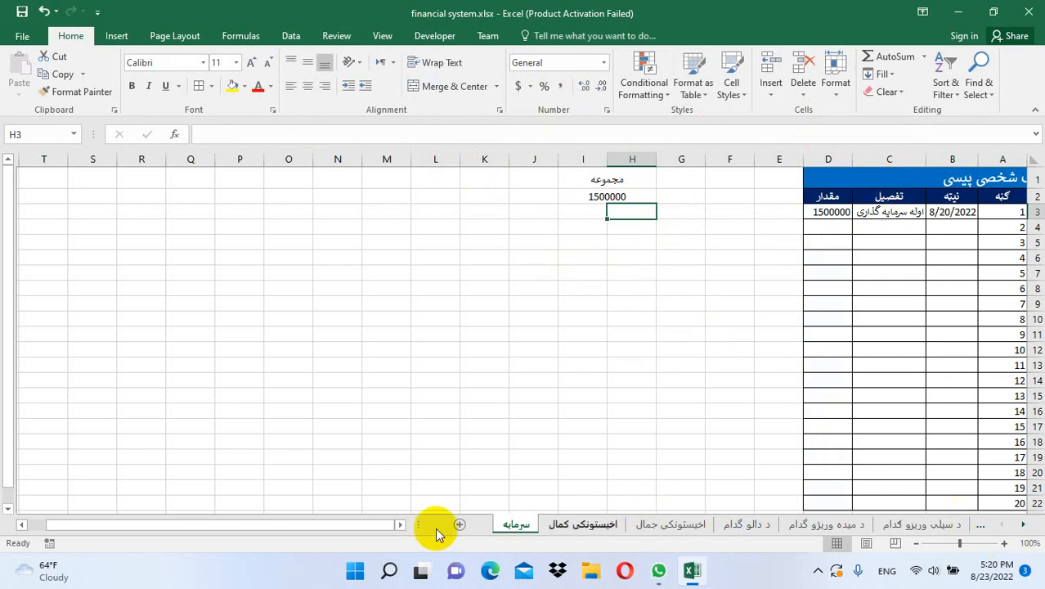
Merge and centre the table title across A1:D1
click(385, 526)
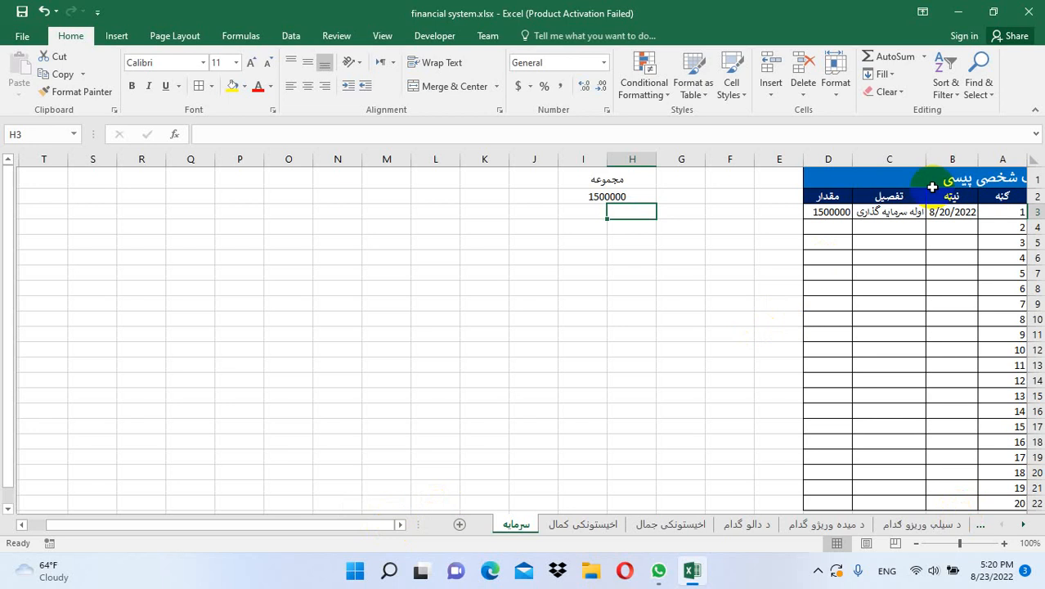
drag(992, 175, 813, 173)
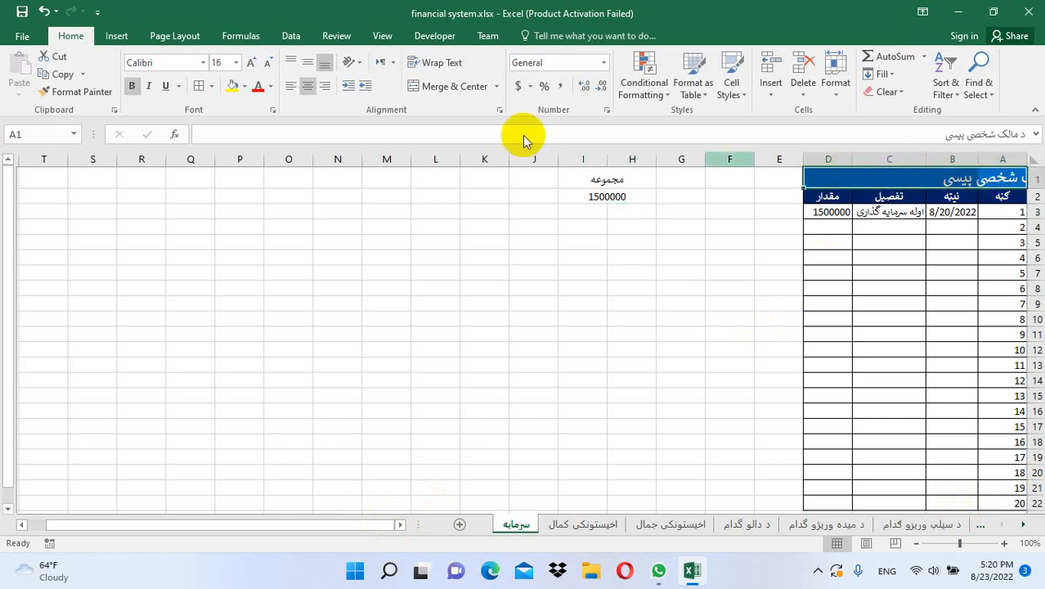
click(430, 85)
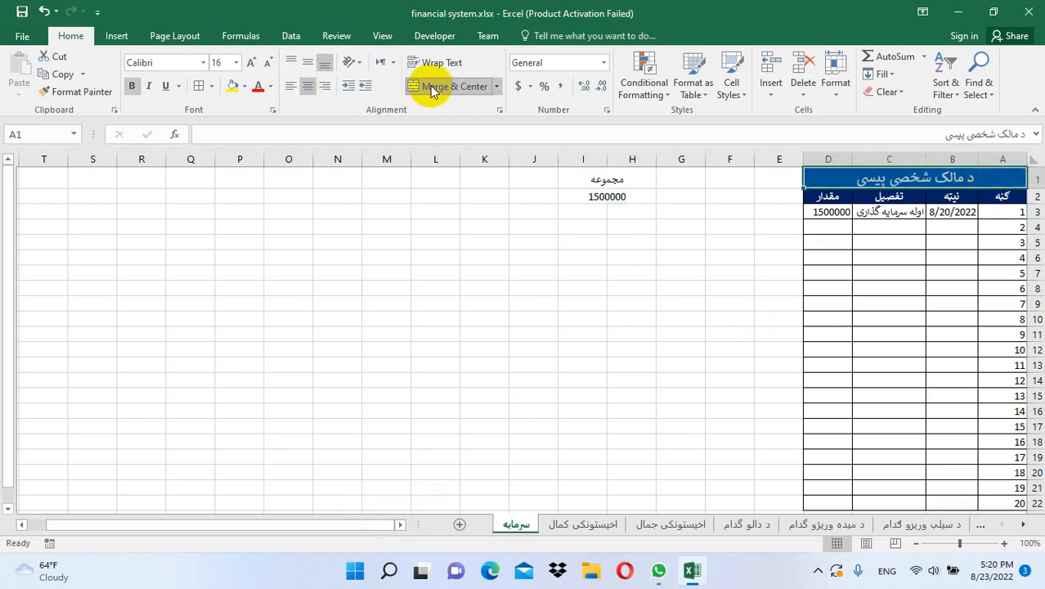
click(579, 193)
Name the H2 total cell 'totaloe' using the Name Box
click(46, 133)
text(t)
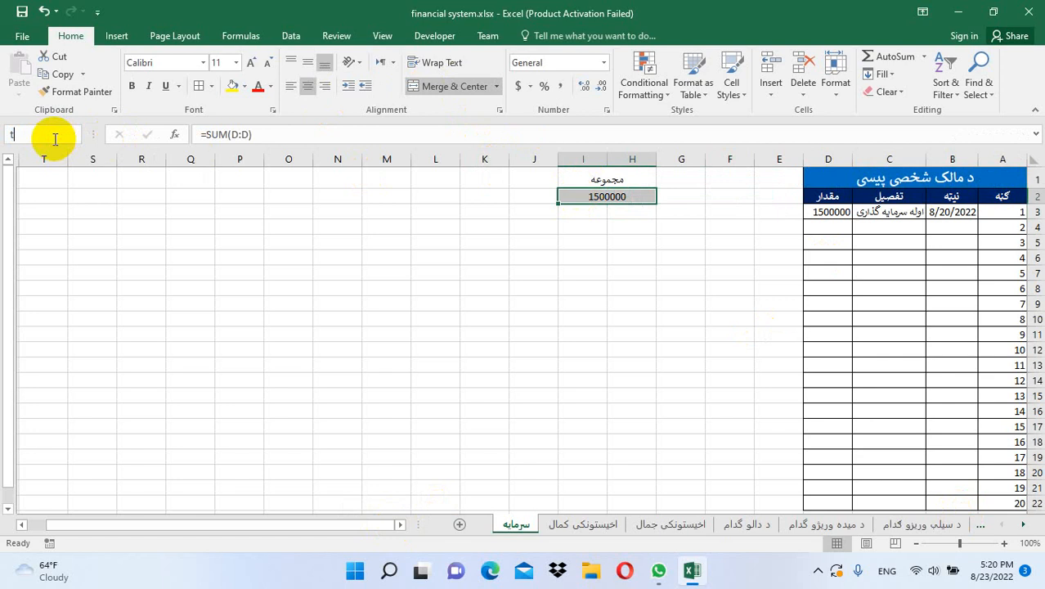
text(otaloe)
key(Return)
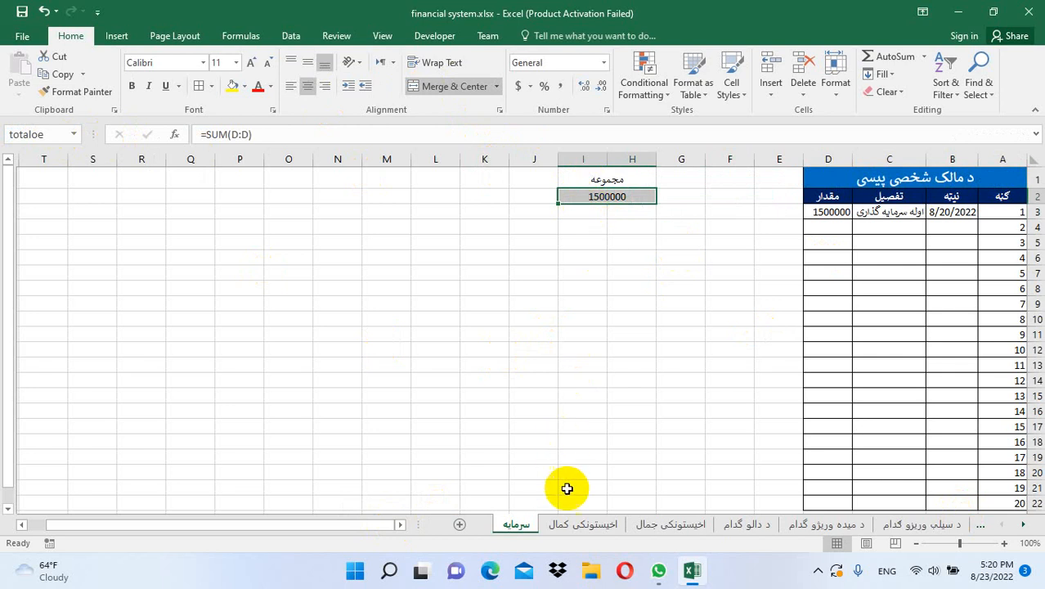
From the مصارف sheet, insert a new blank worksheet
click(1024, 524)
click(1024, 524)
click(1024, 525)
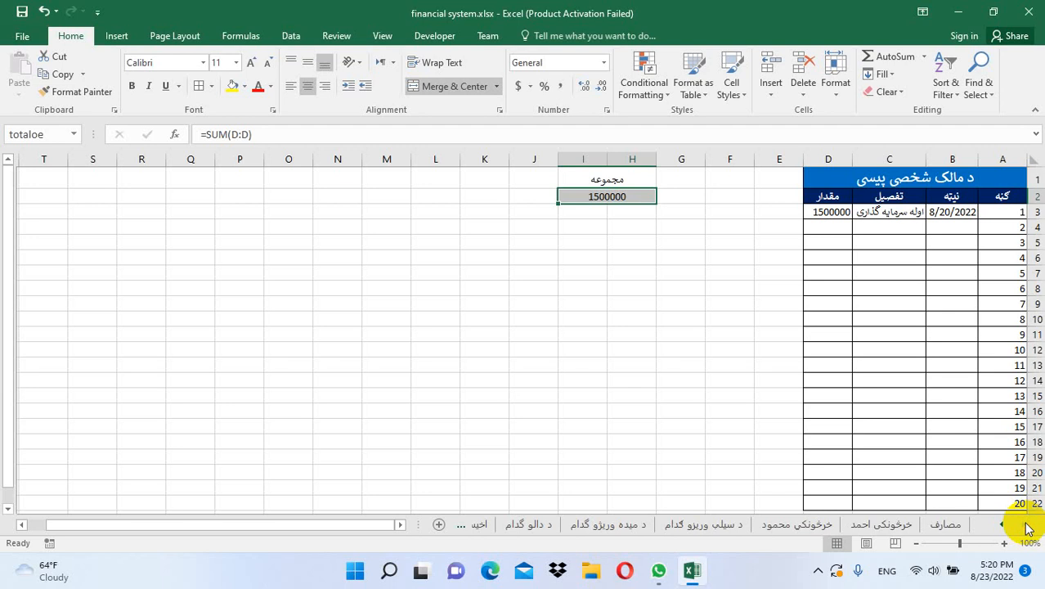
click(946, 527)
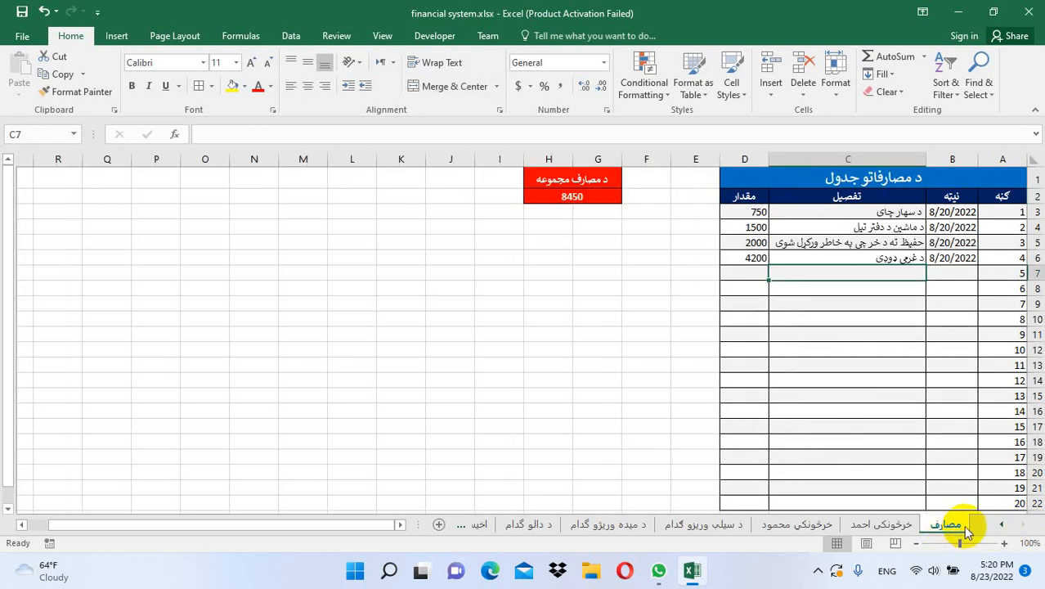
click(771, 94)
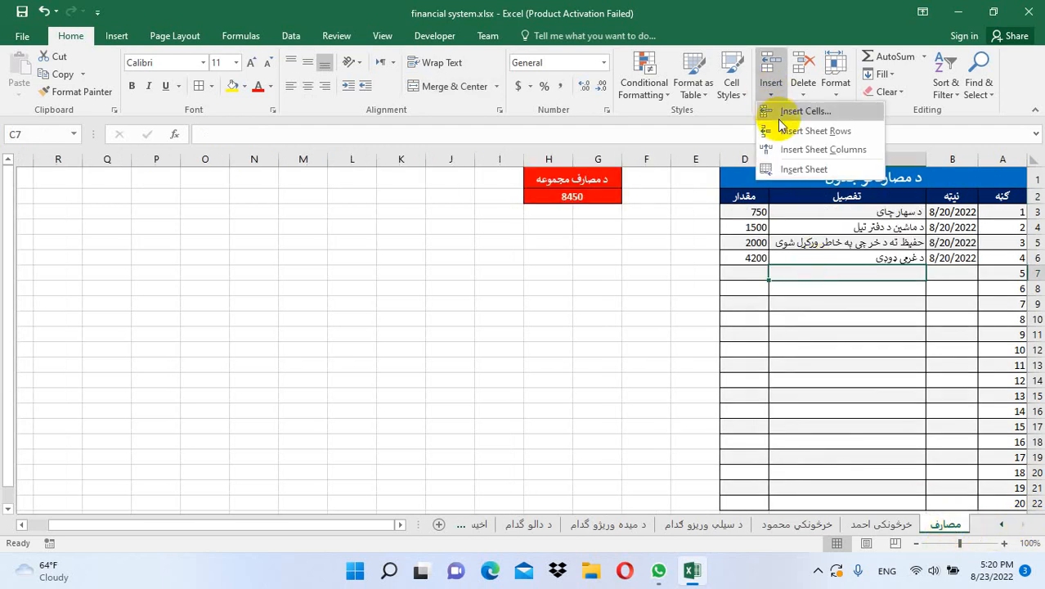
click(792, 168)
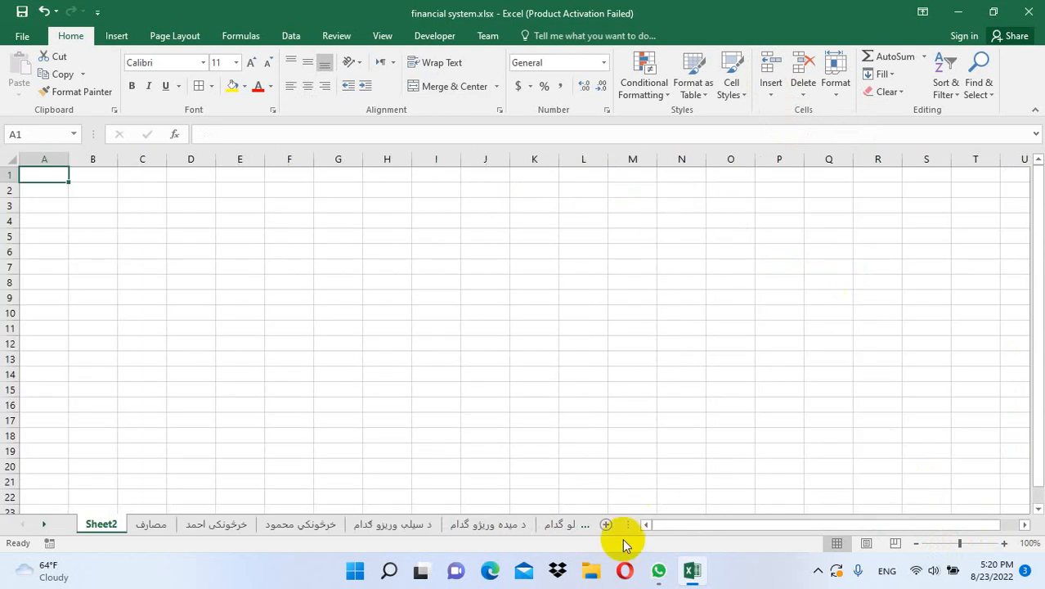
Rename the new Sheet2 to د اخيستونکو خلاصه
double_click(100, 524)
key(Return)
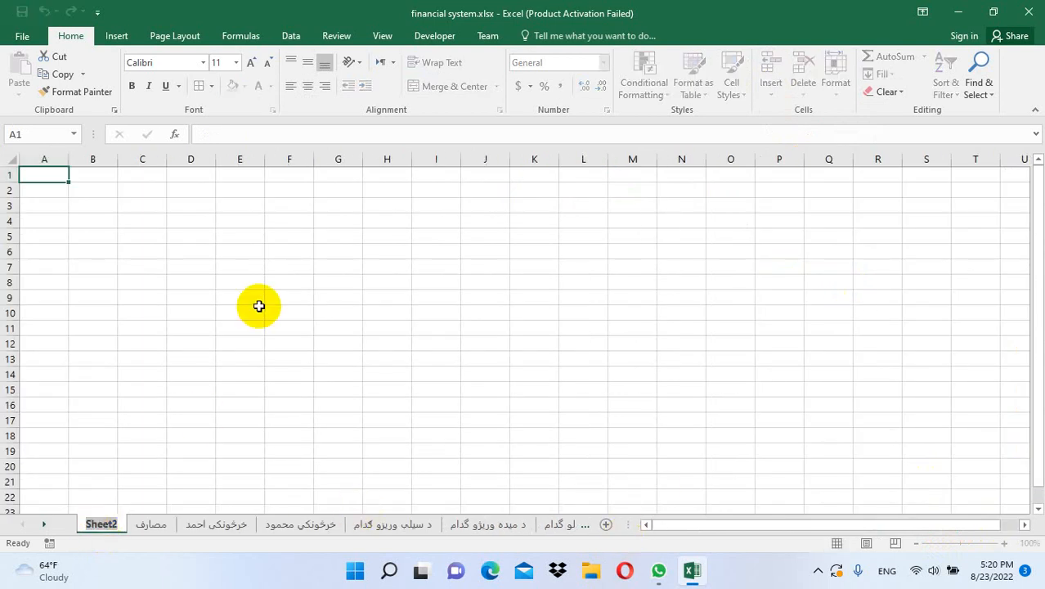
key(alt+shift)
text(د اخي)
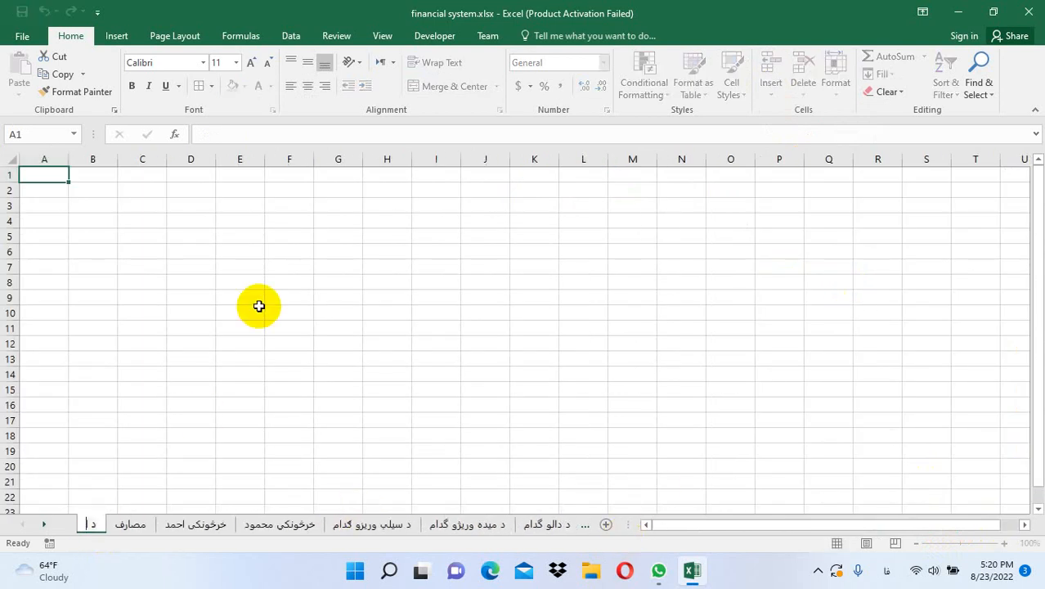
text(ستونک)
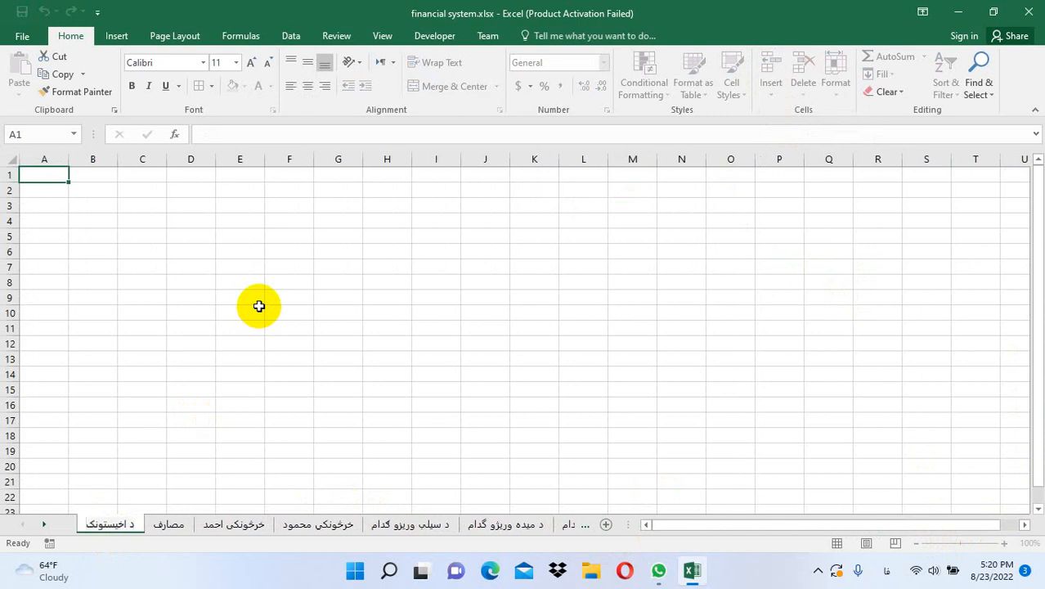
text(و خلاصه)
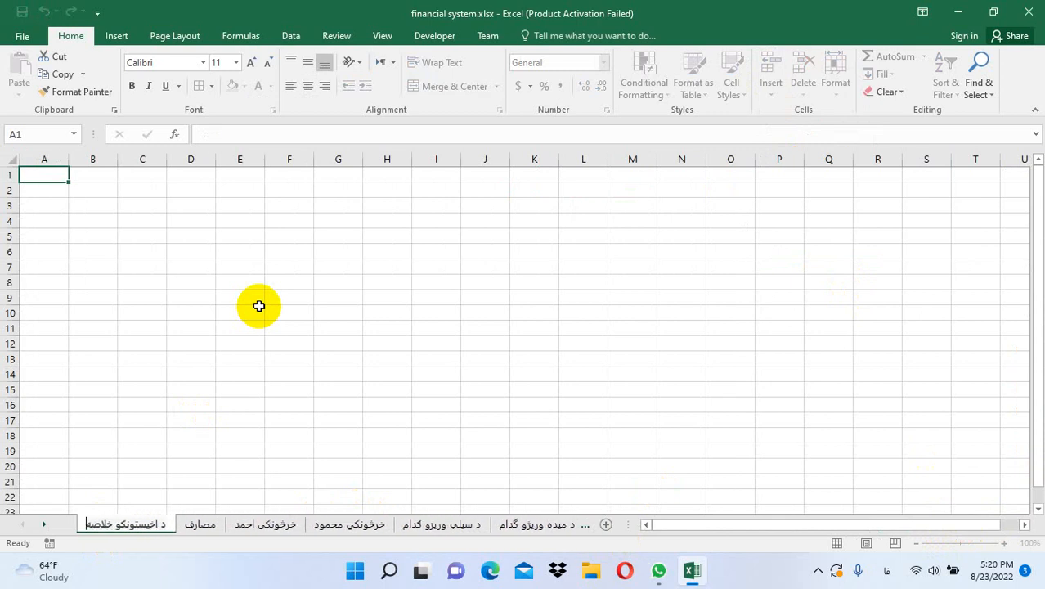
click(259, 306)
click(194, 36)
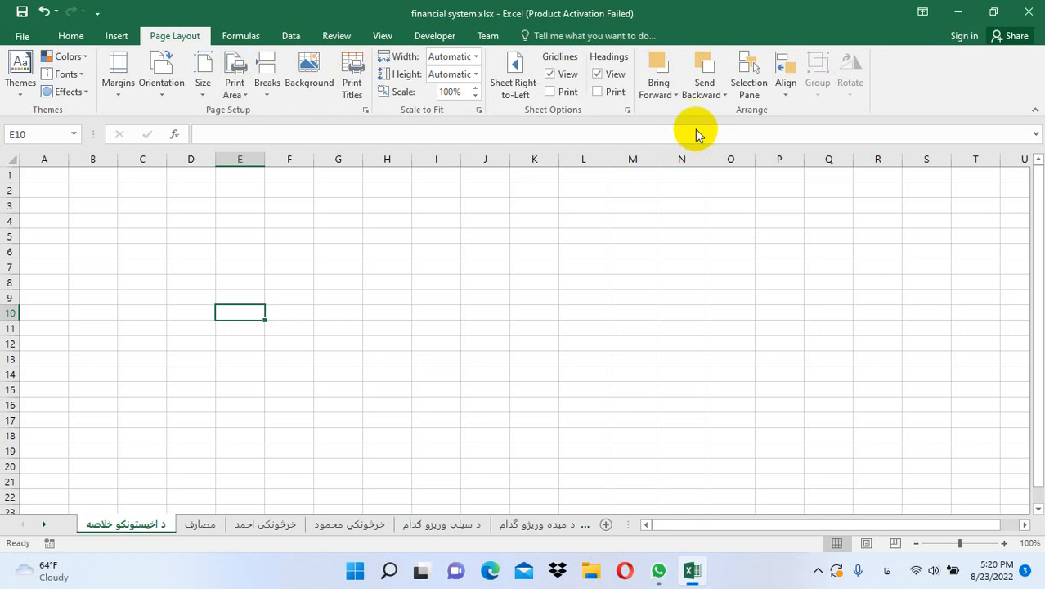
Turn on Sheet Right-to-Left for د اخيستونکو خلاصه and select A1
click(513, 80)
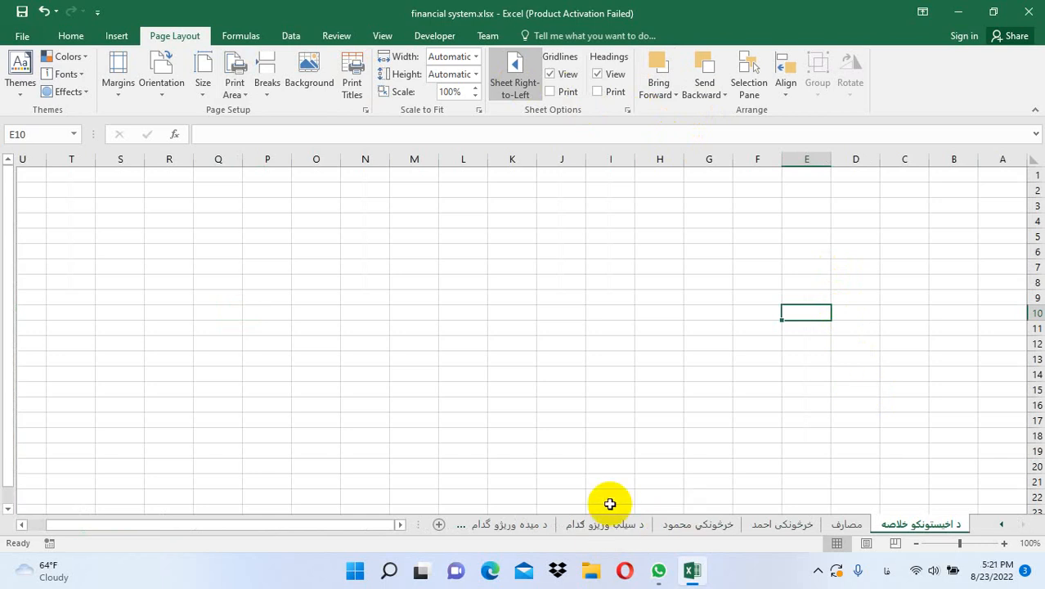
click(994, 178)
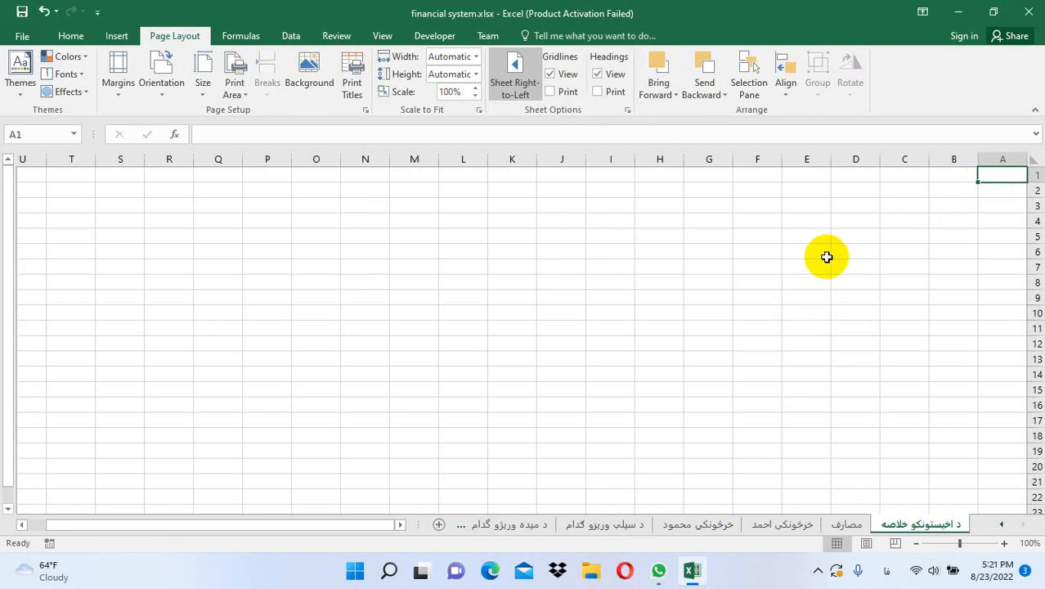
Type headers گڼه, نوم and مجموعه خرید in A1:C1, widening column C
key(alt+shift)
text(کن)
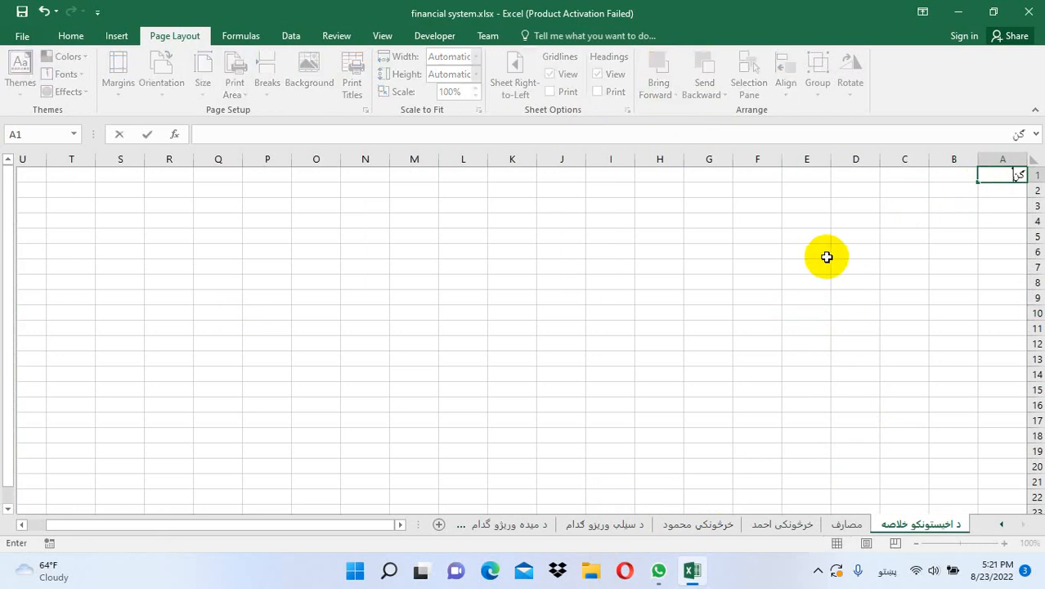
text(ه)
key(Tab)
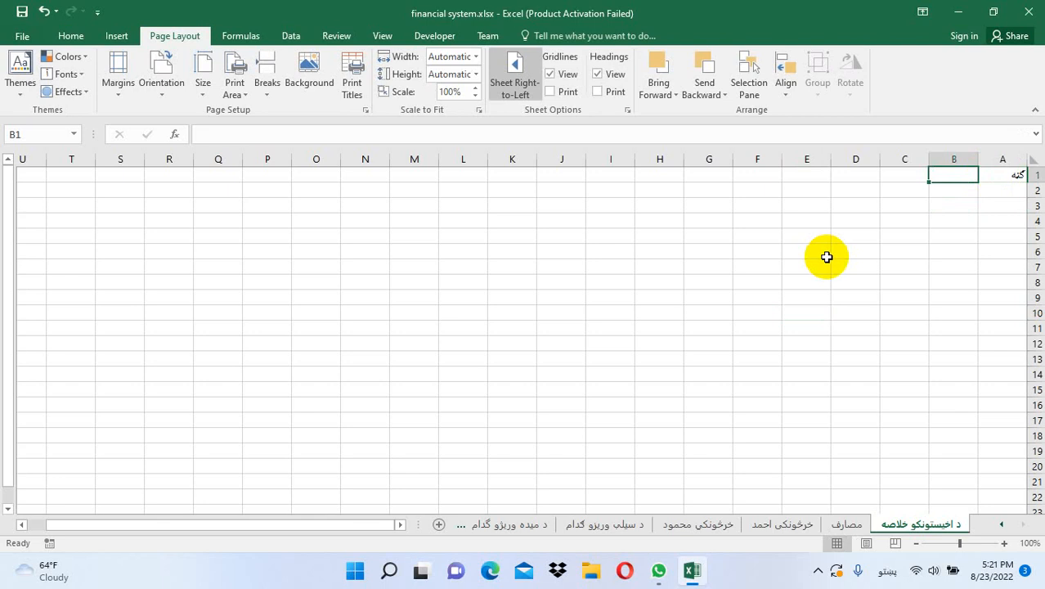
text(نو)
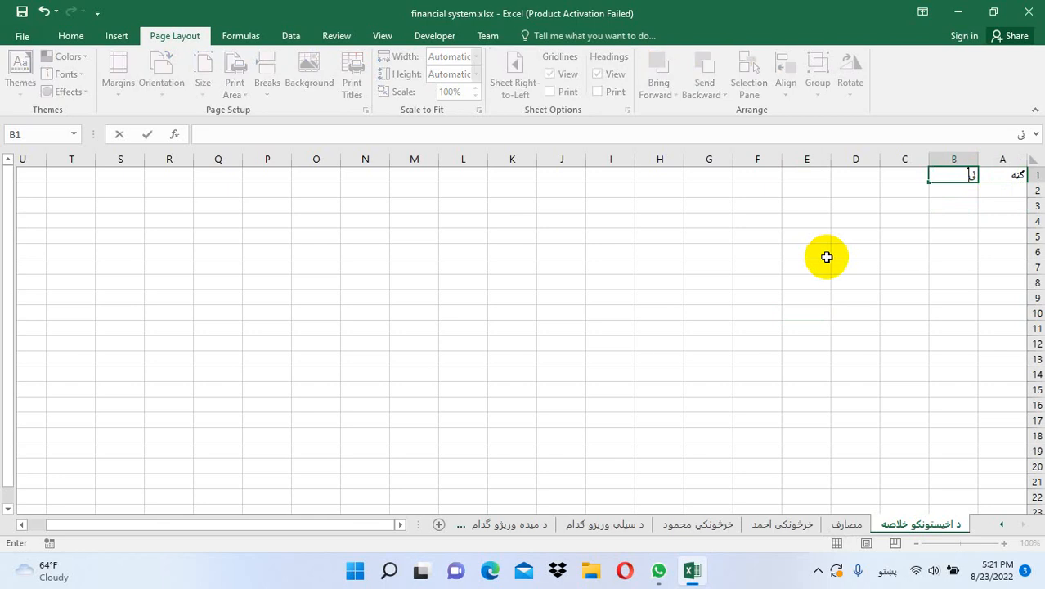
key(BackSpace)
key(BackSpace)
text(نوم)
key(Tab)
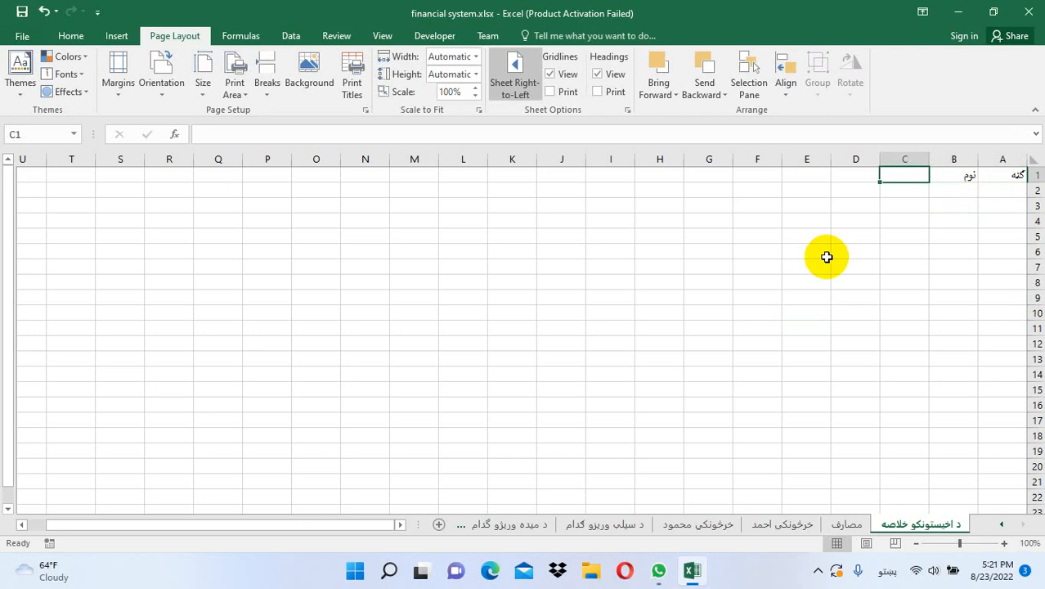
text(مجم)
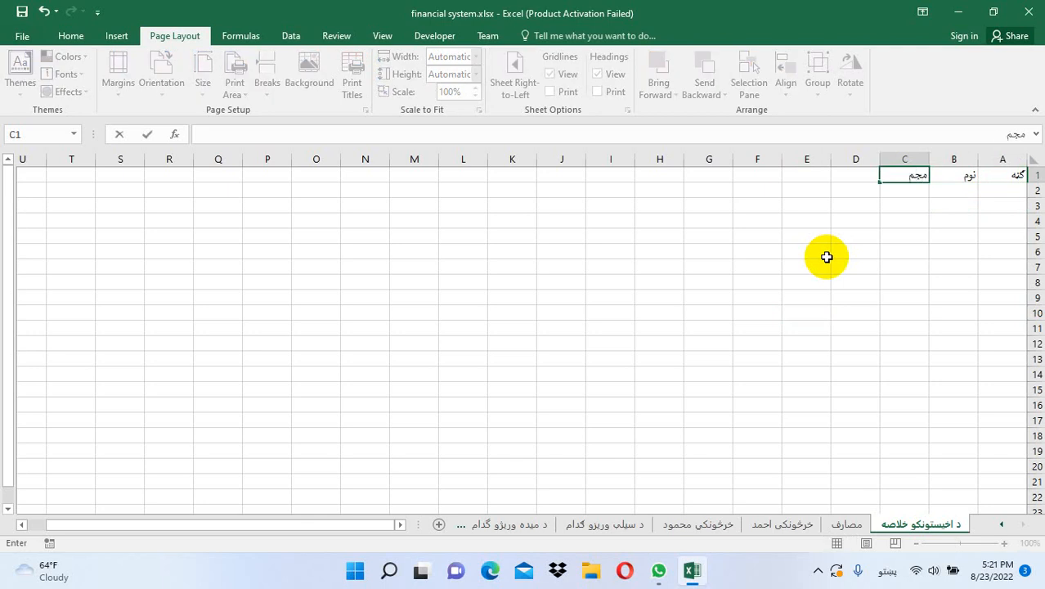
text(وعه خرید)
click(851, 255)
double_click(879, 158)
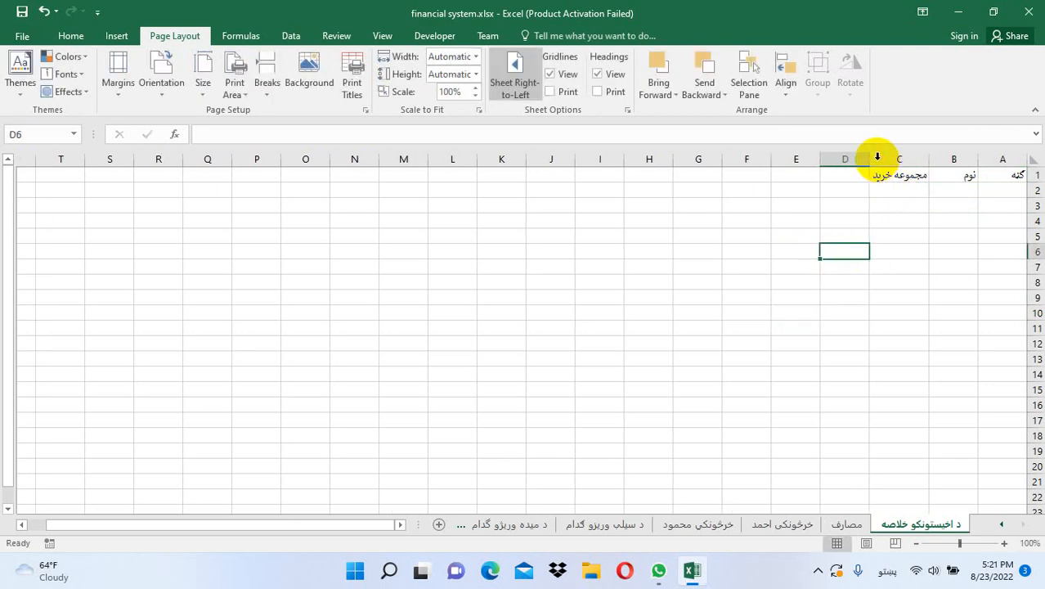
Add headers مجموعه رسید and مجموعه باقی in D1:E1, widen them, and enter 1 in A2
click(835, 175)
text(مج)
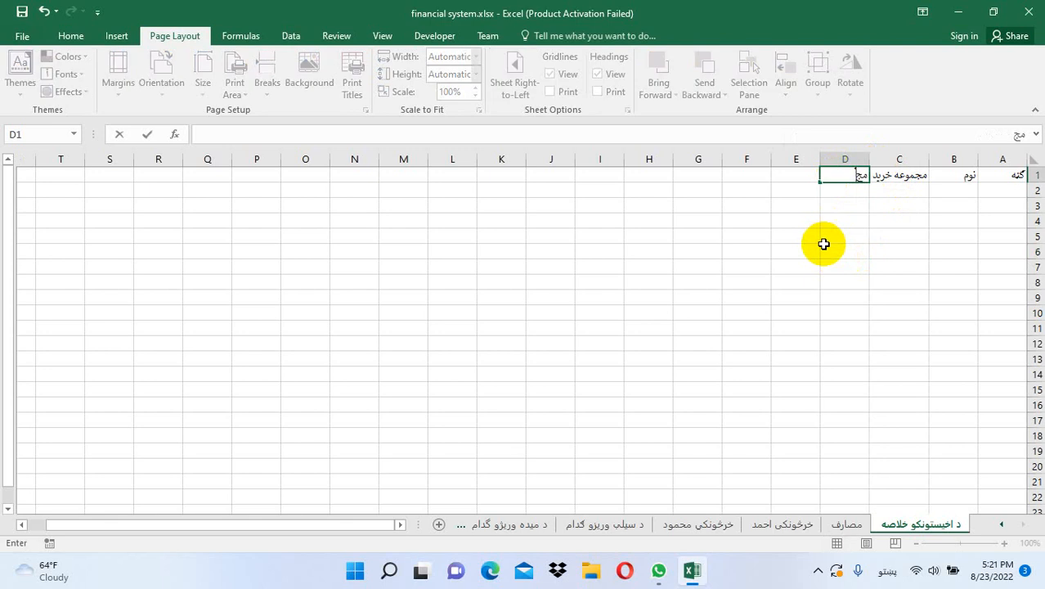
text(موعه رسید)
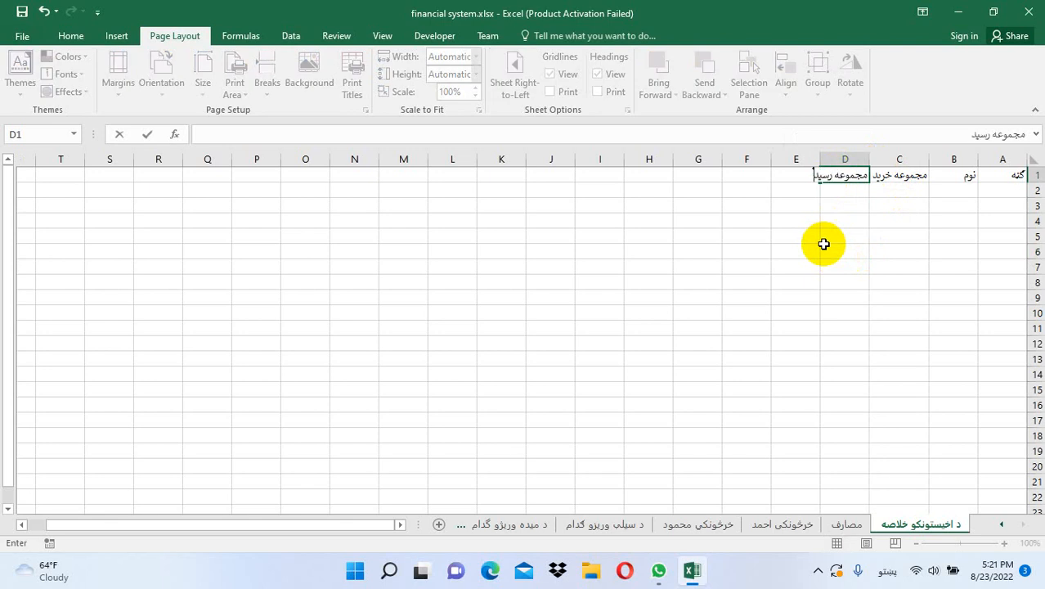
click(824, 245)
drag(821, 158, 810, 158)
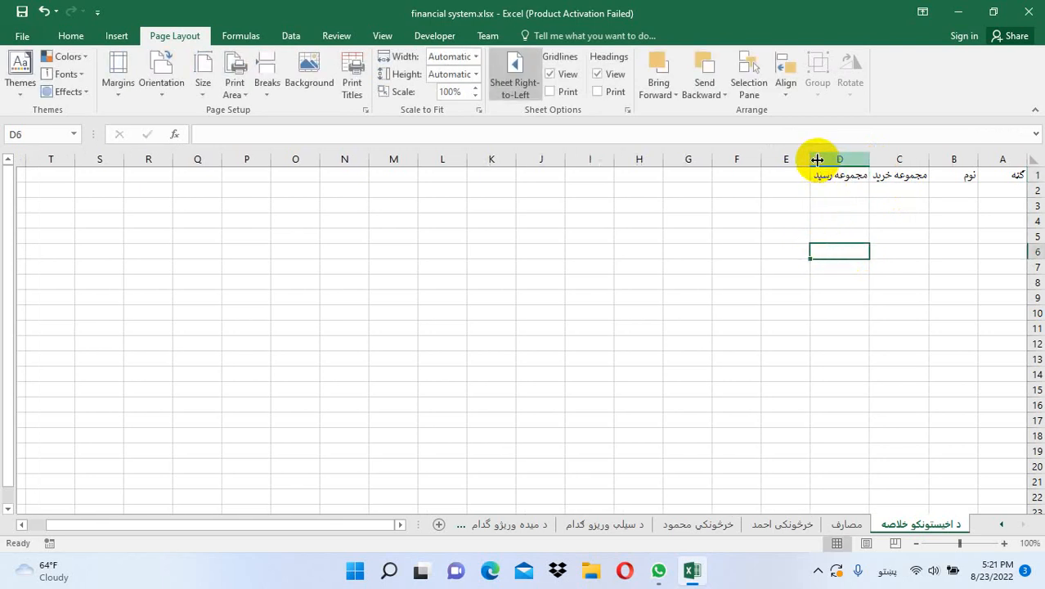
click(785, 176)
text(مجمو)
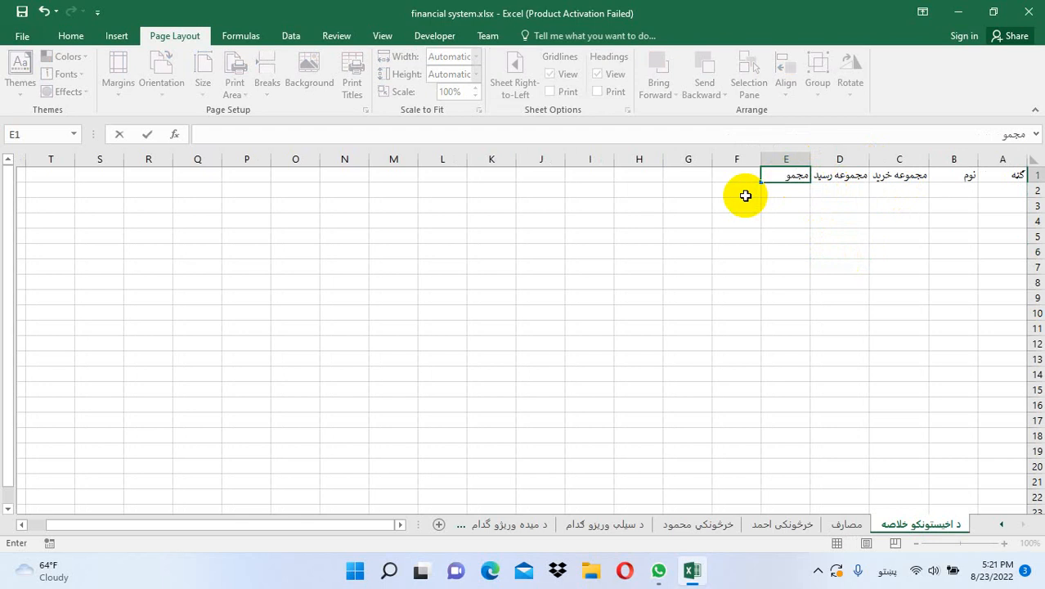
text(عه باقی)
key(Return)
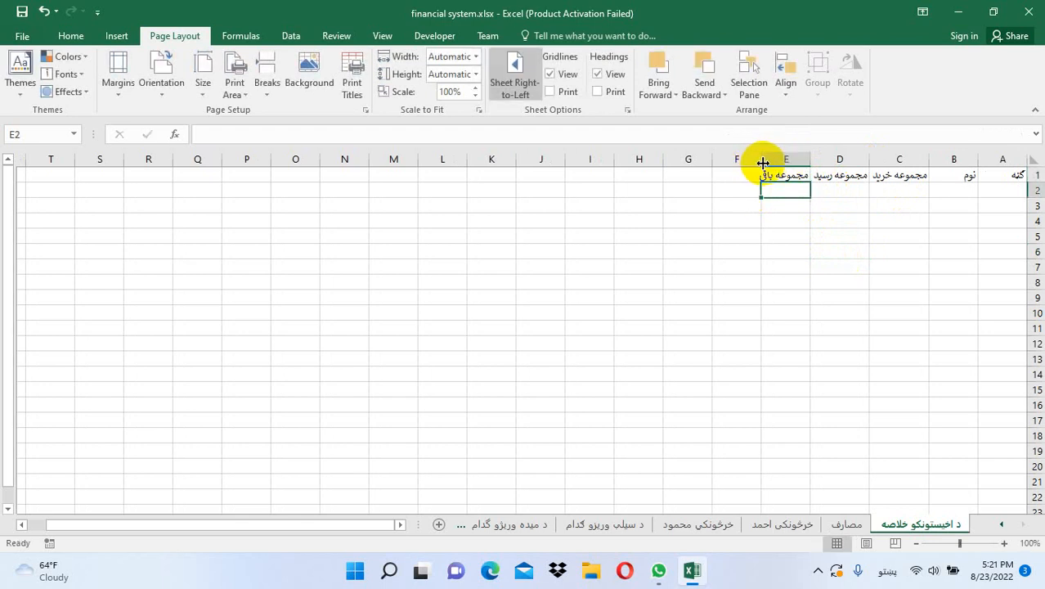
double_click(762, 159)
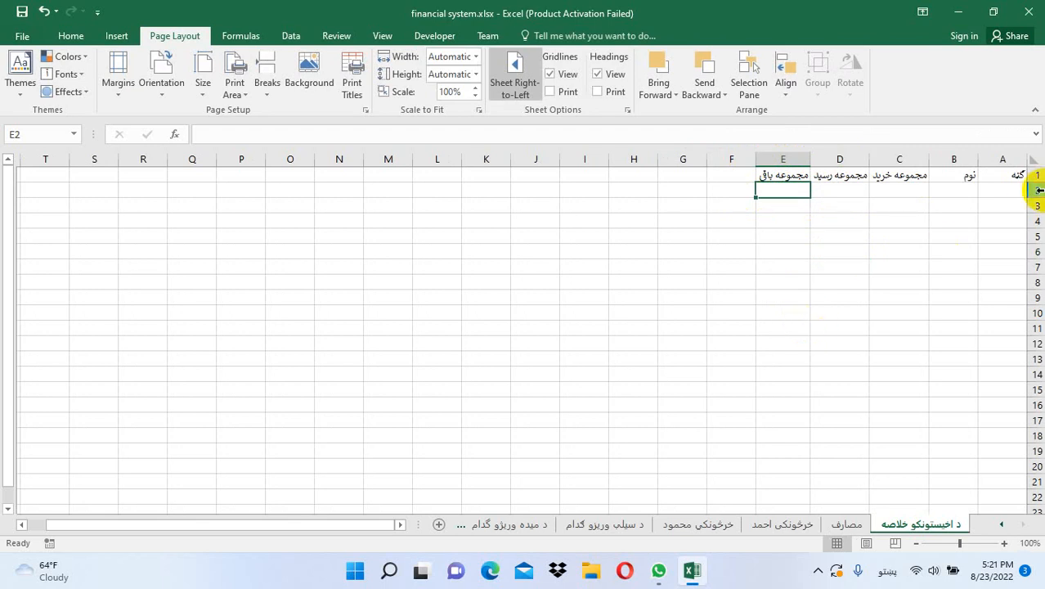
click(1004, 189)
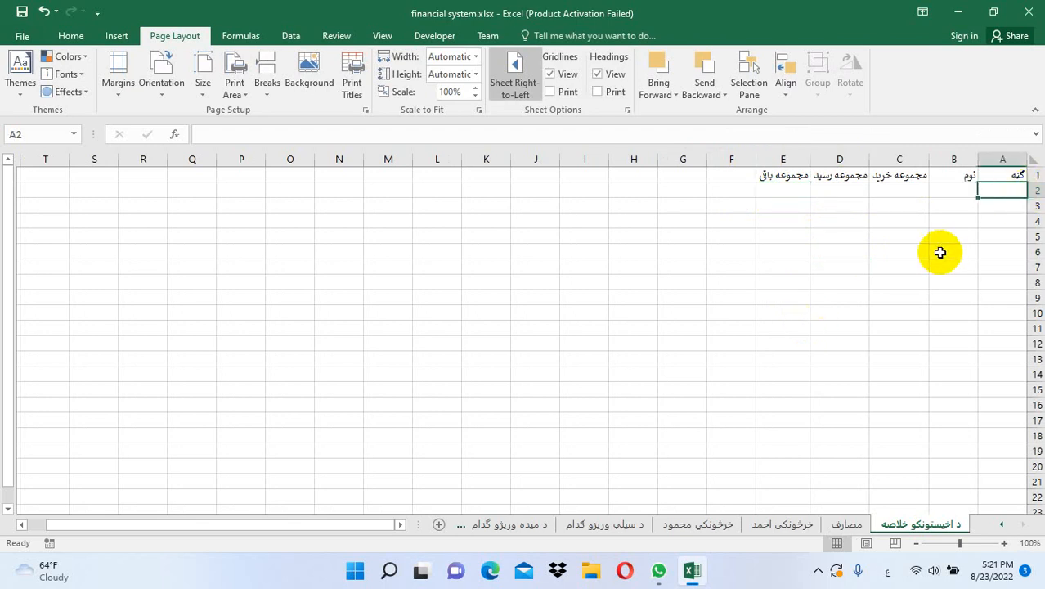
text(1)
key(Tab)
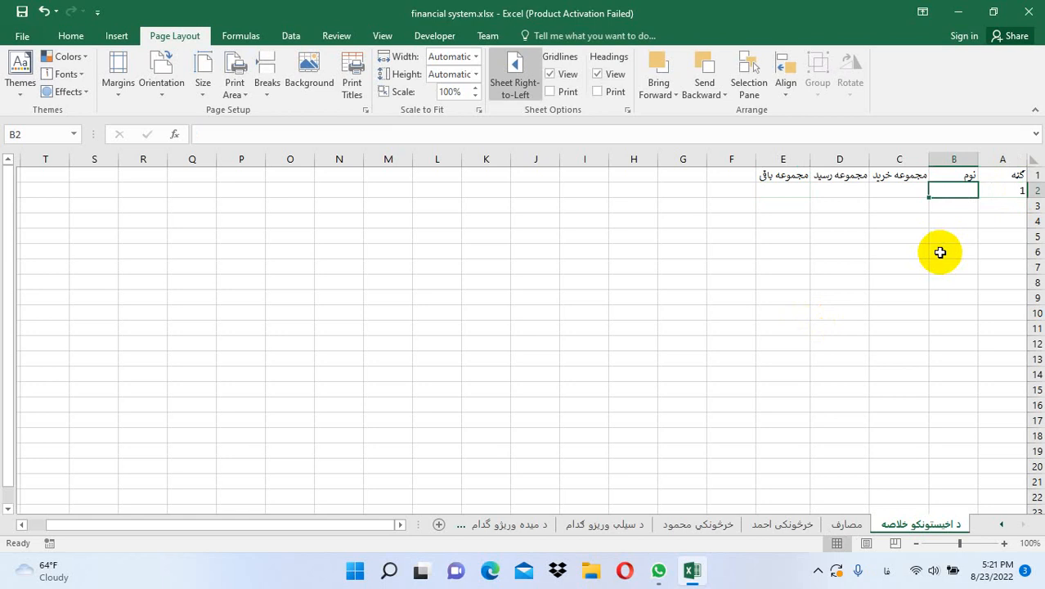
Enter the first customer's name in B2
click(1002, 528)
click(1002, 527)
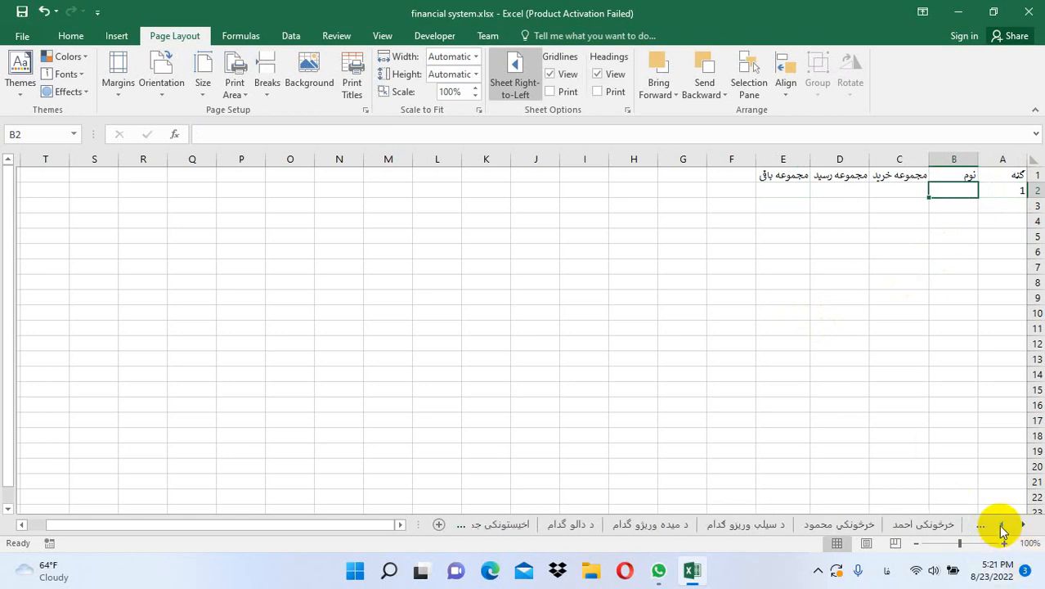
click(1002, 527)
click(1002, 527)
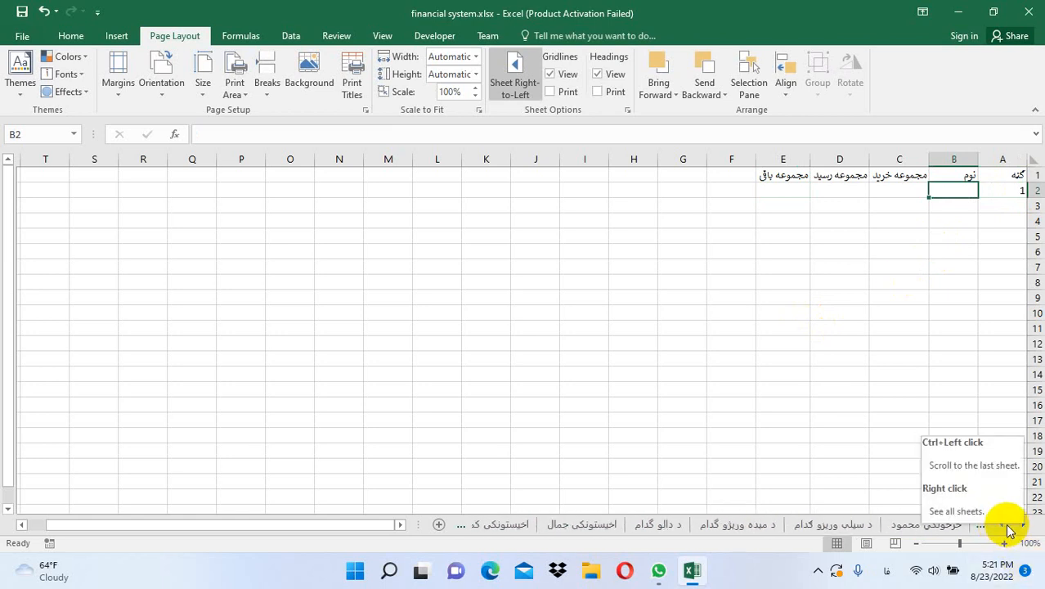
click(1004, 530)
text(جمال)
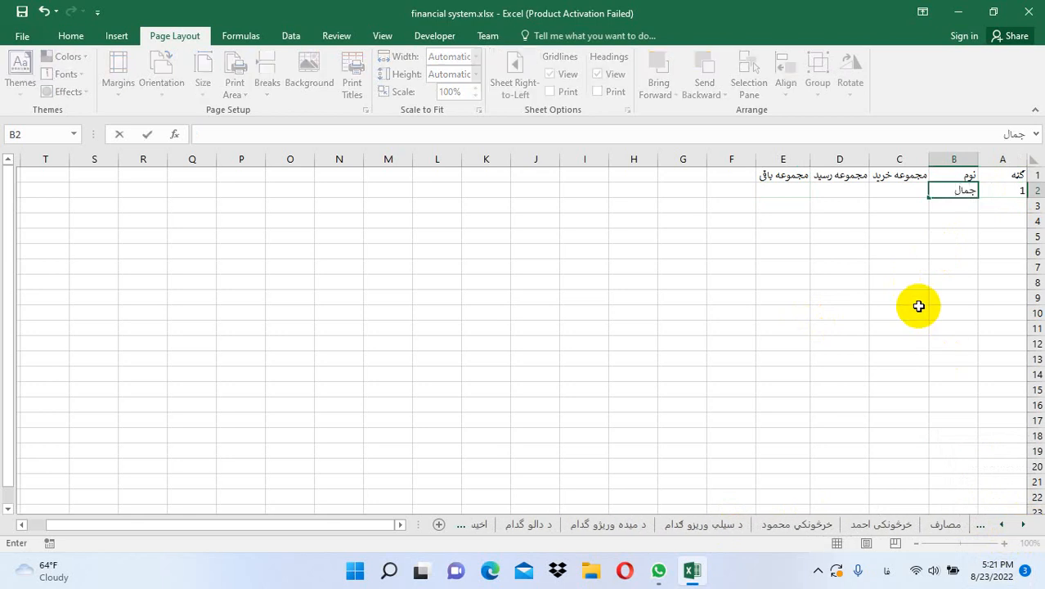
key(Tab)
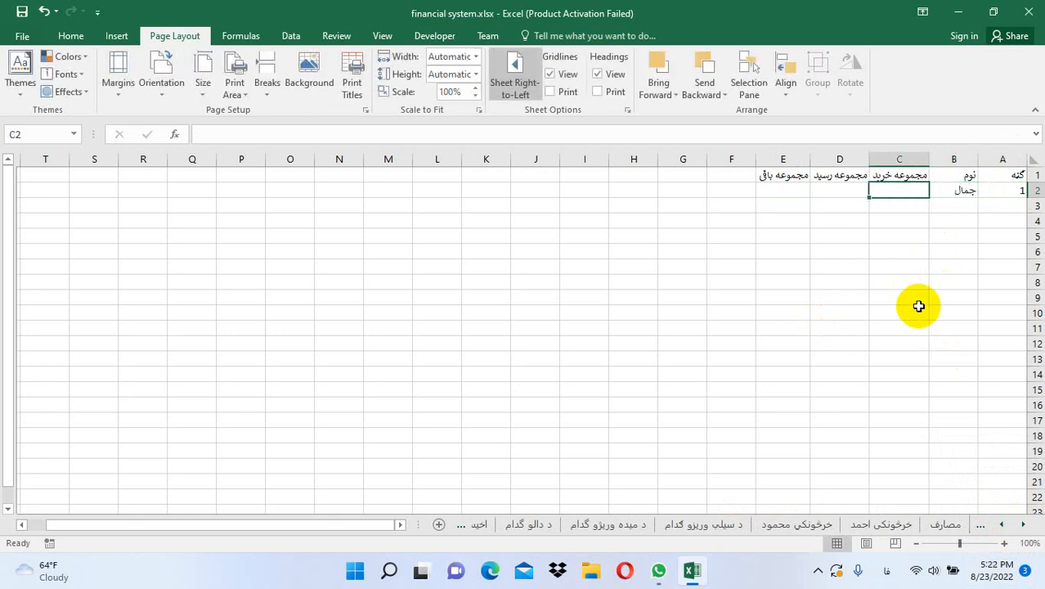
Enter =purchasec1 in C2 to show the 713500 purchase total
text(=)
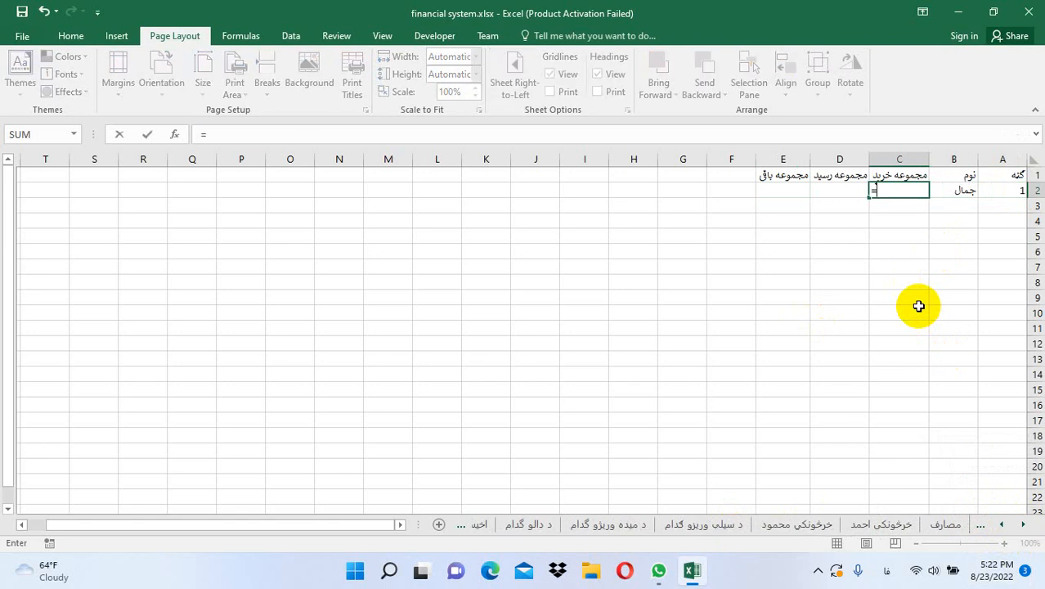
key(alt+shift)
key(alt+shift)
text(tot)
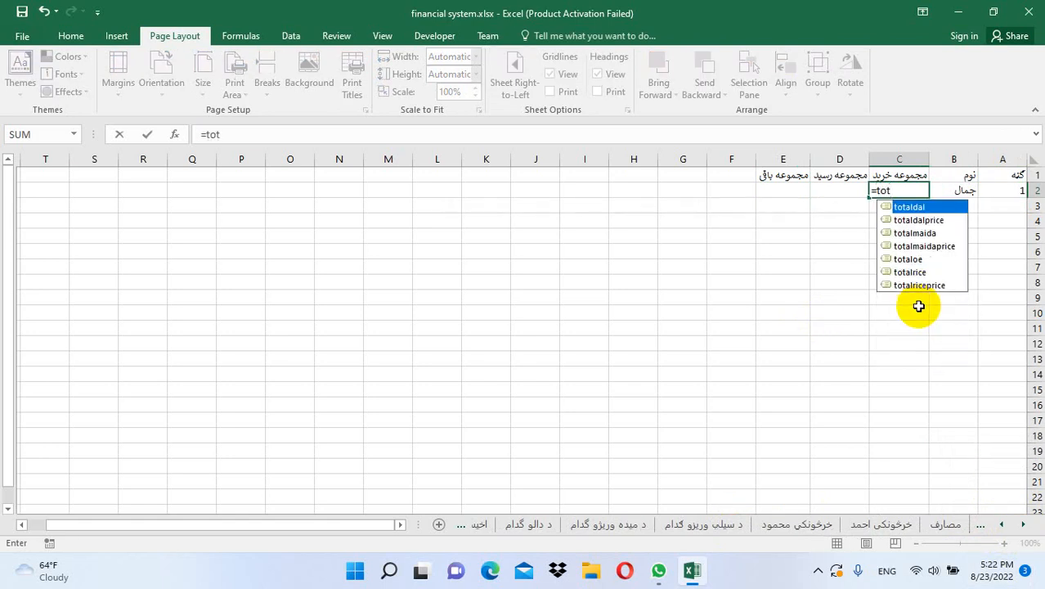
key(BackSpace)
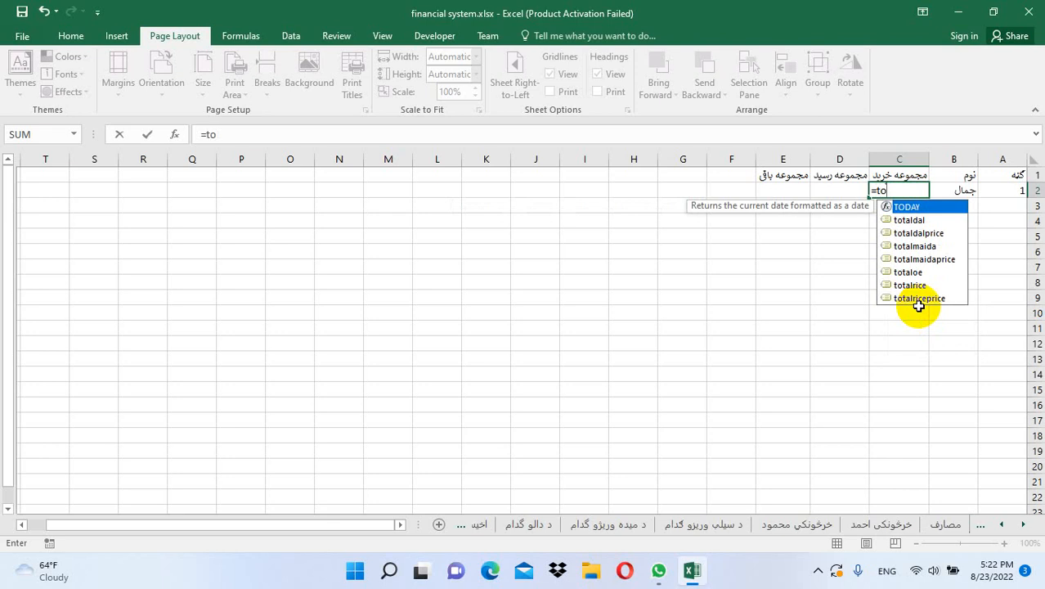
key(BackSpace)
key(BackSpace)
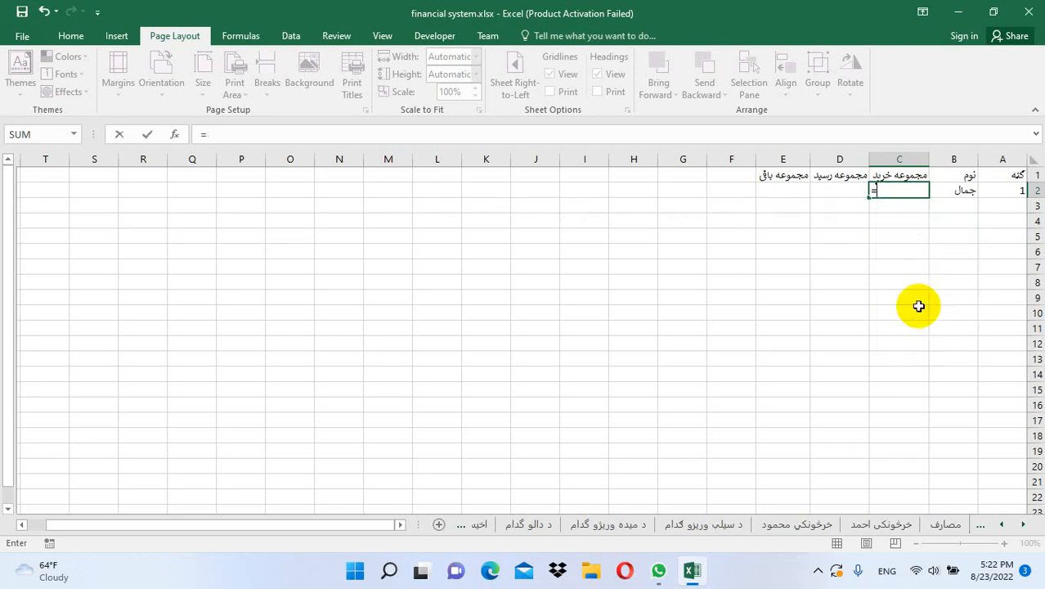
text(purch)
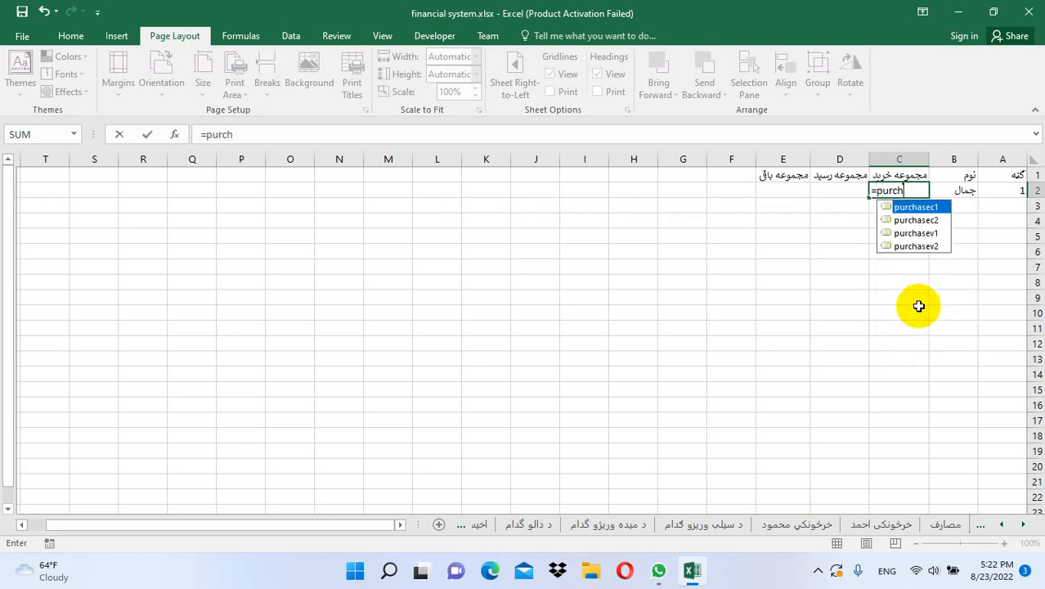
double_click(908, 207)
key(Return)
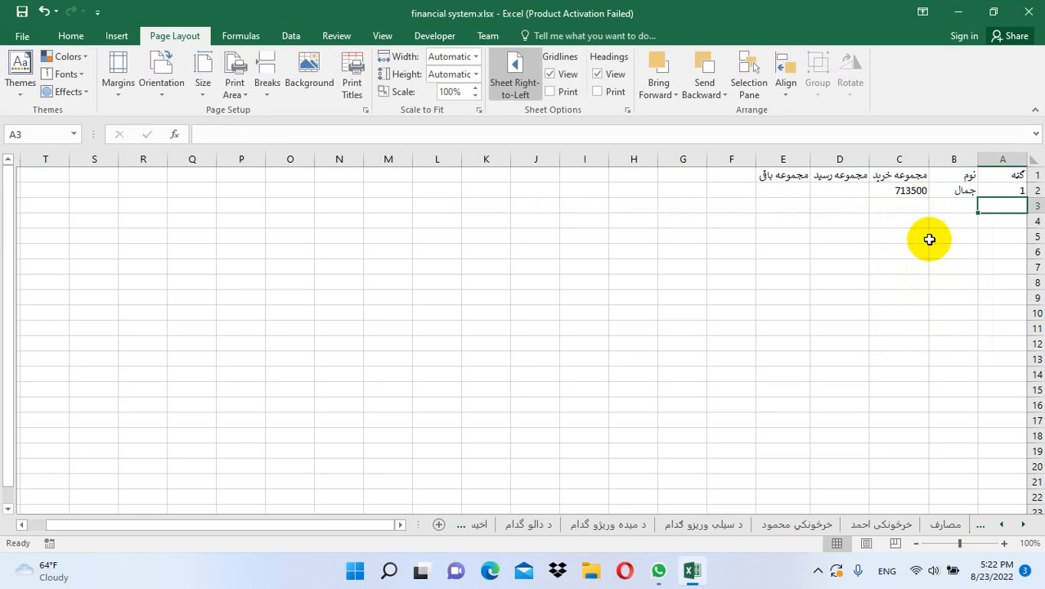
Enter =rasidc1 in D2 and =balancec1 in E2, showing 250000 and 463500
click(821, 191)
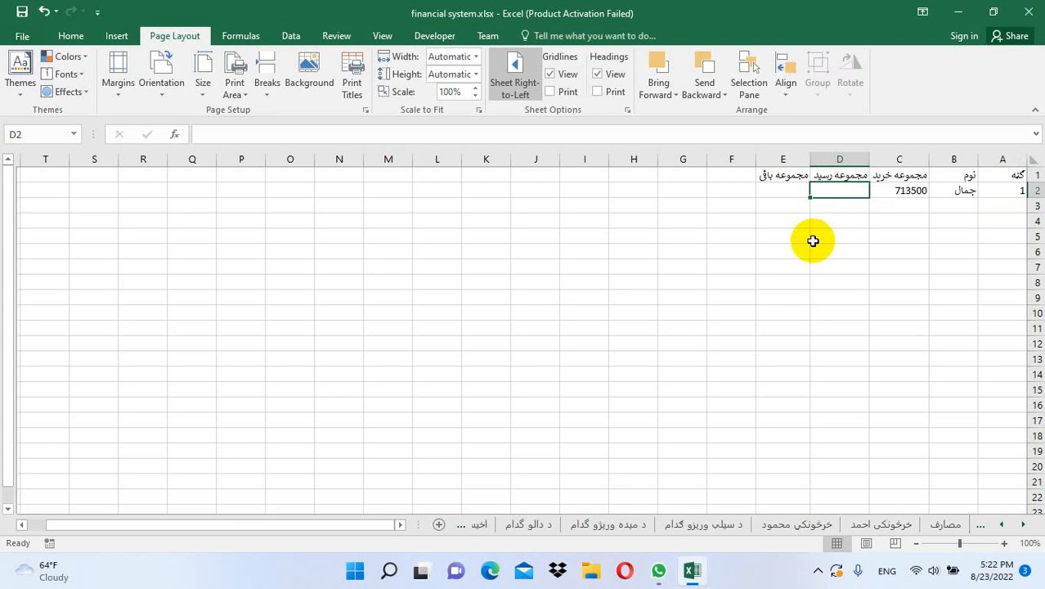
text(=ra)
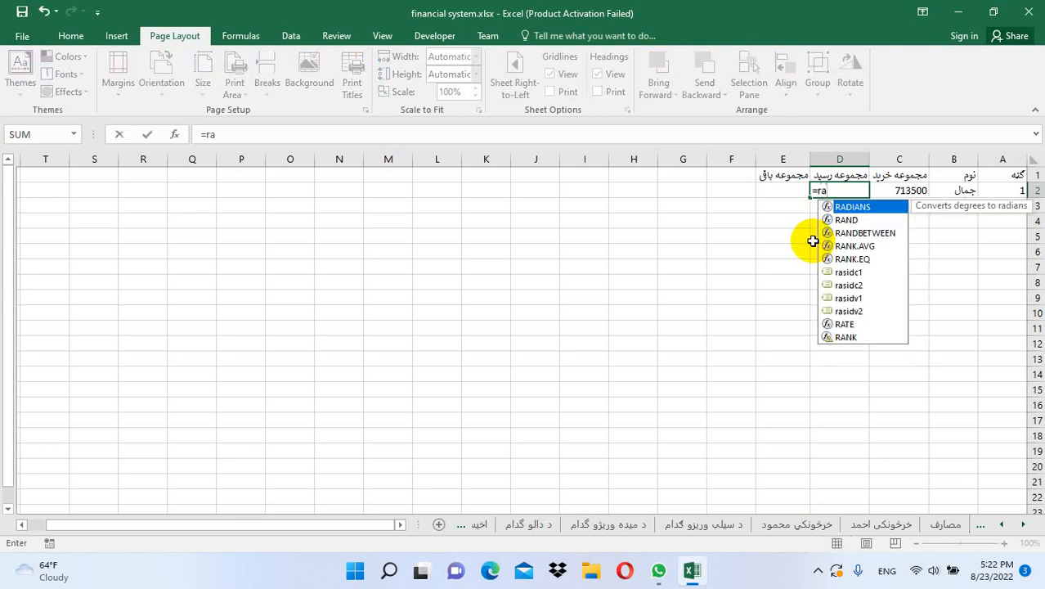
text(sidc1)
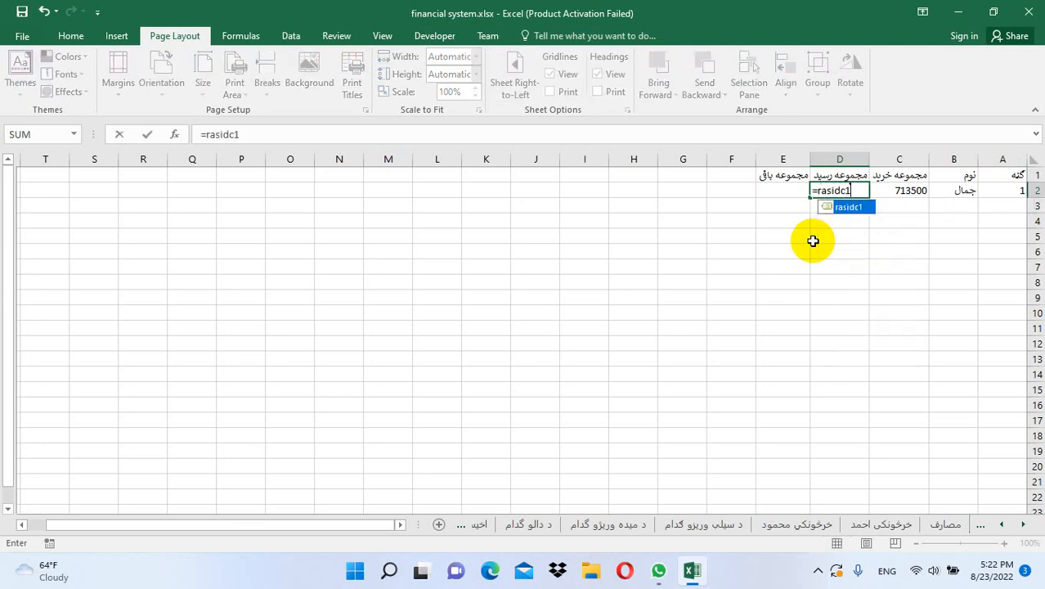
key(Return)
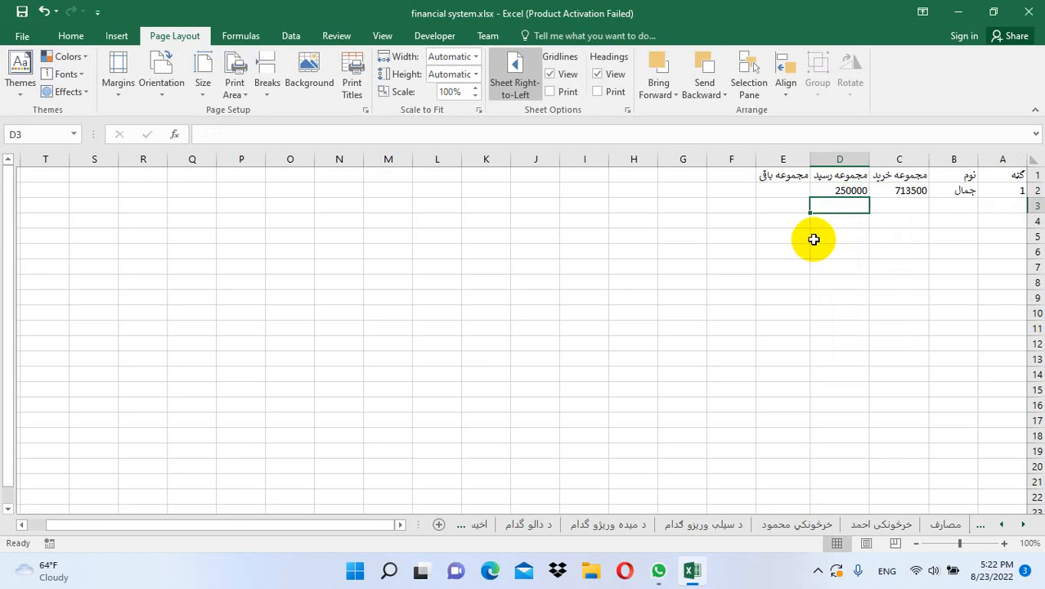
click(786, 192)
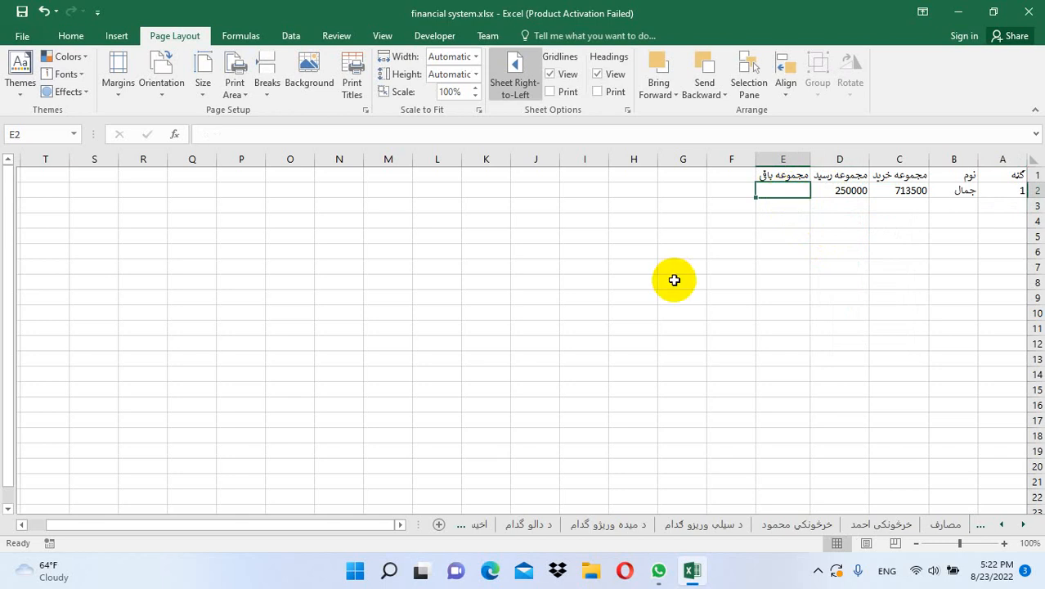
text(=ba)
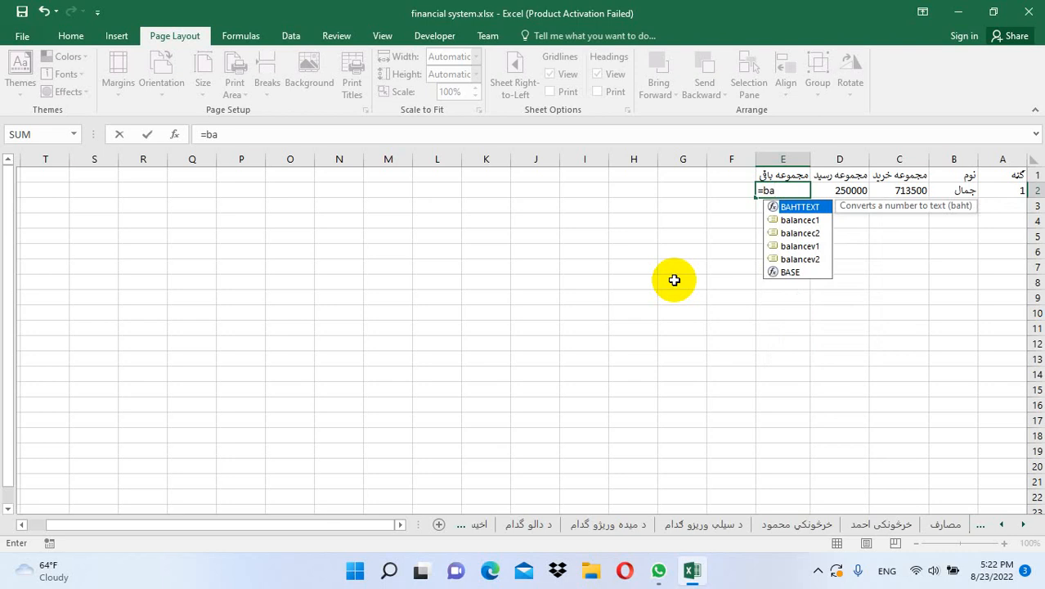
text(lance)
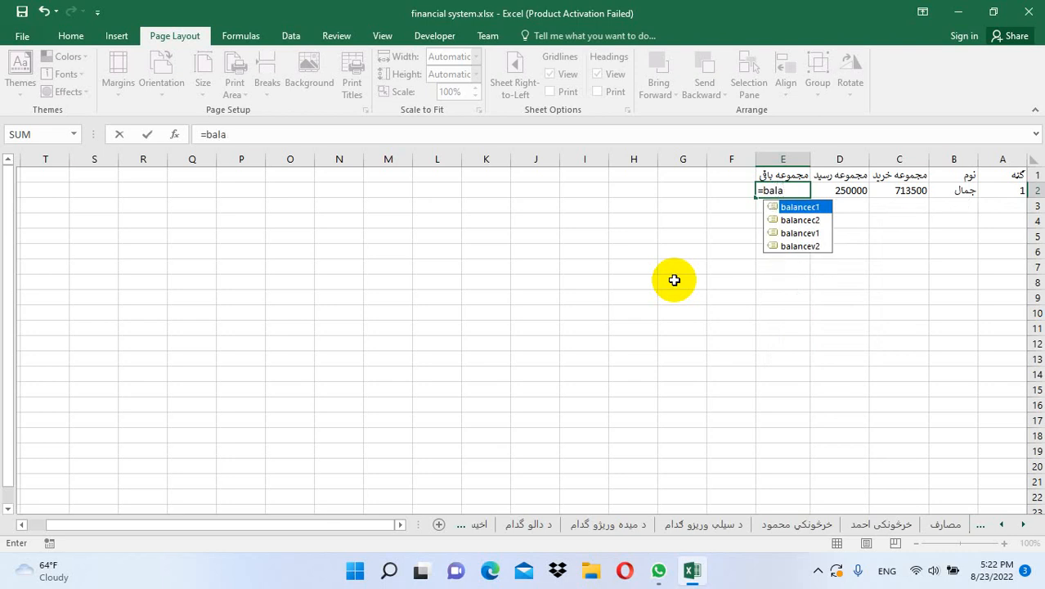
text(c1)
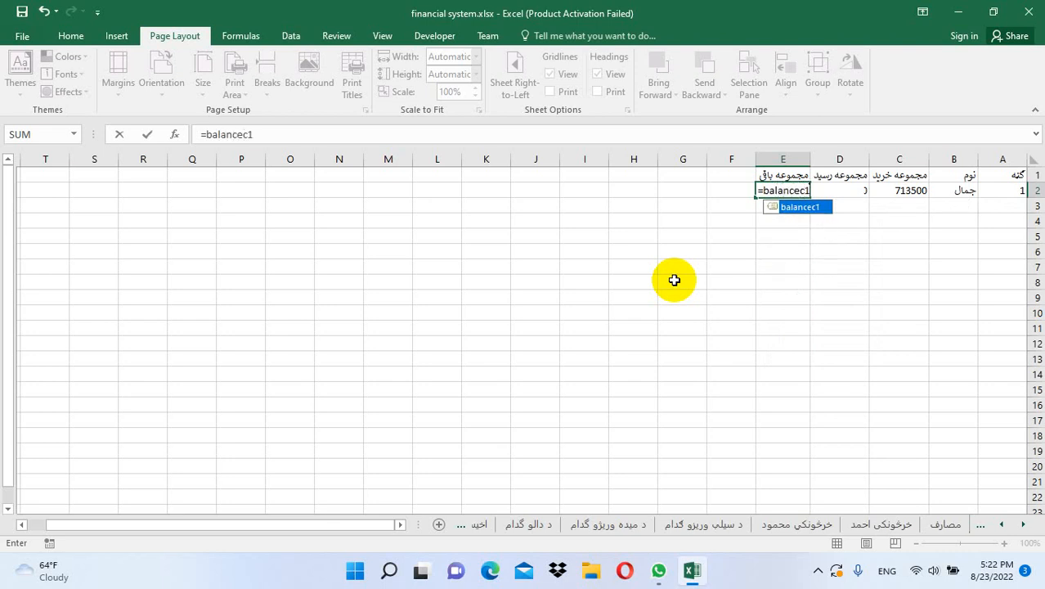
key(Return)
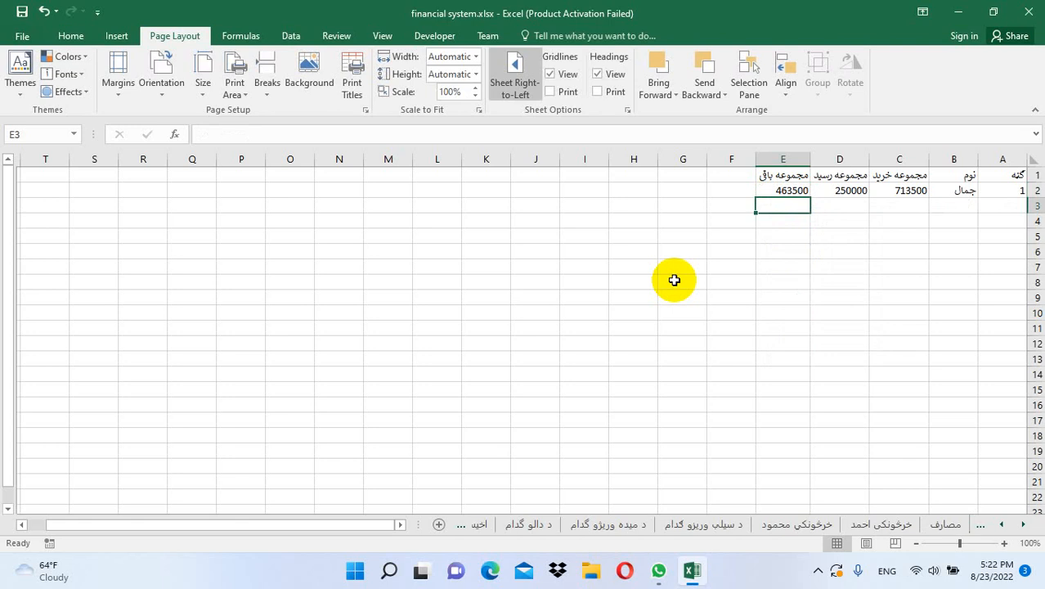
Fill the A2:E2 entry down into row 3 as entry number 2
key(Right)
key(Right)
key(Right)
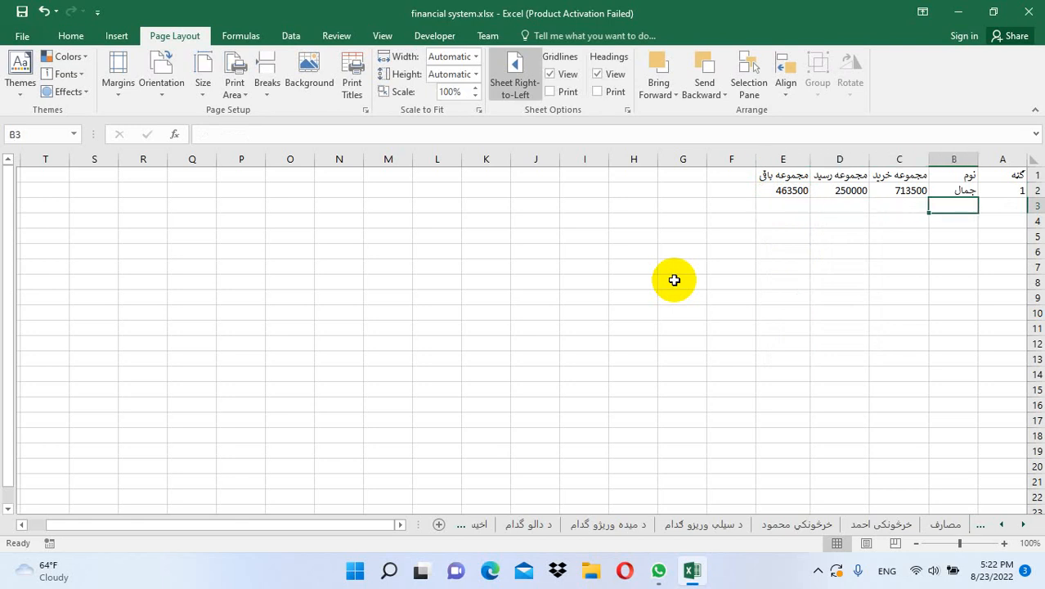
drag(988, 193, 758, 206)
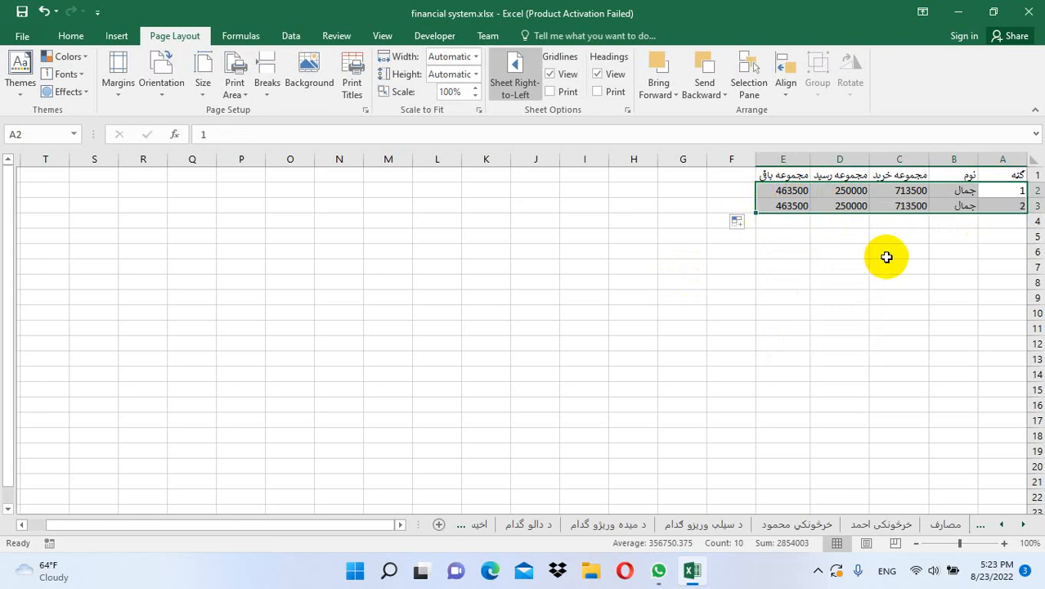
click(1009, 205)
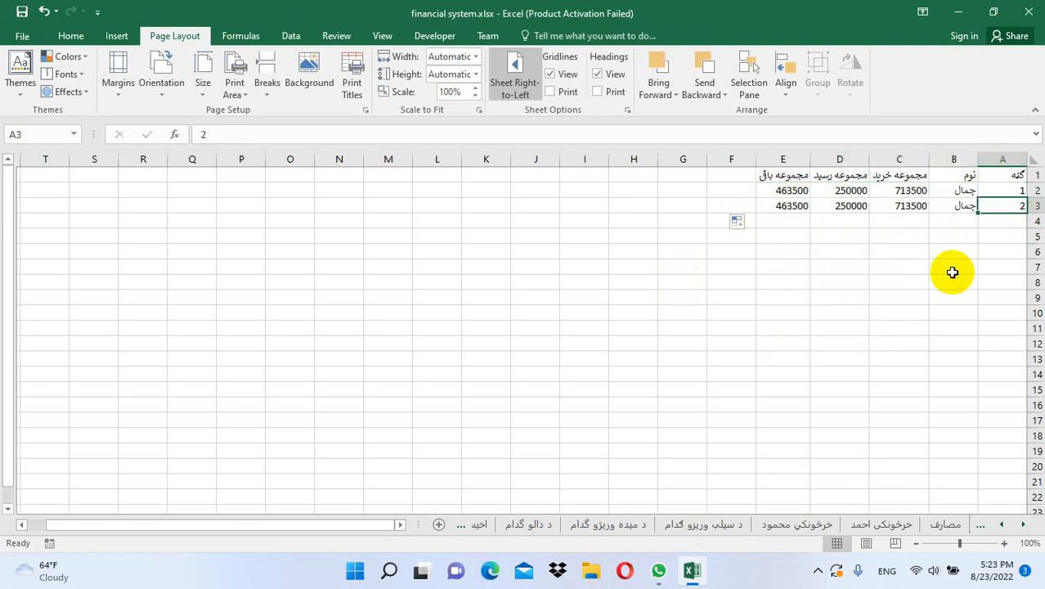
Replace the name in B3 with the second customer's name in Persian
click(954, 205)
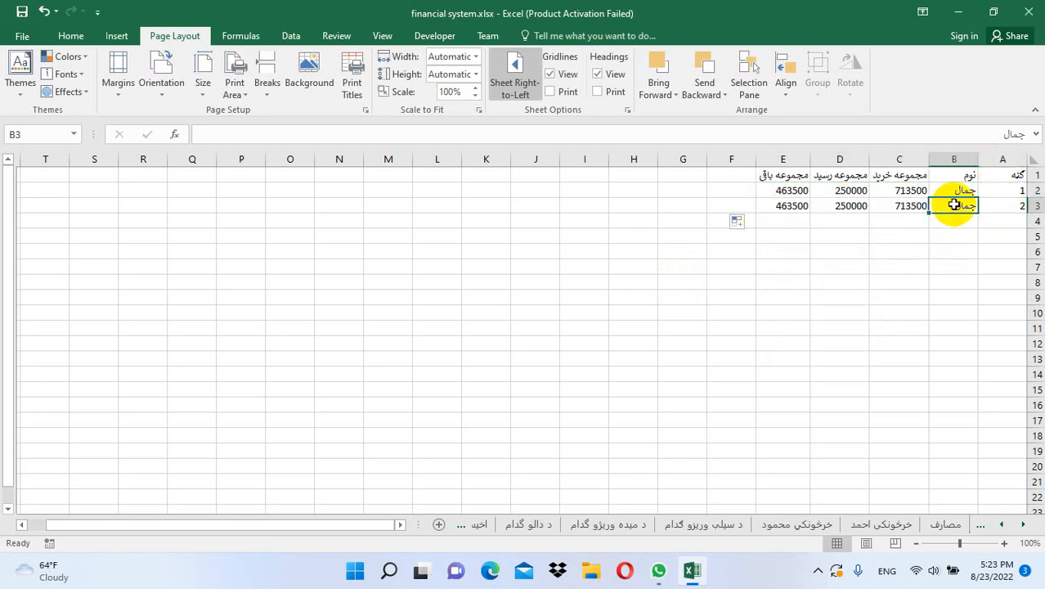
key(alt+shift)
text(کمال)
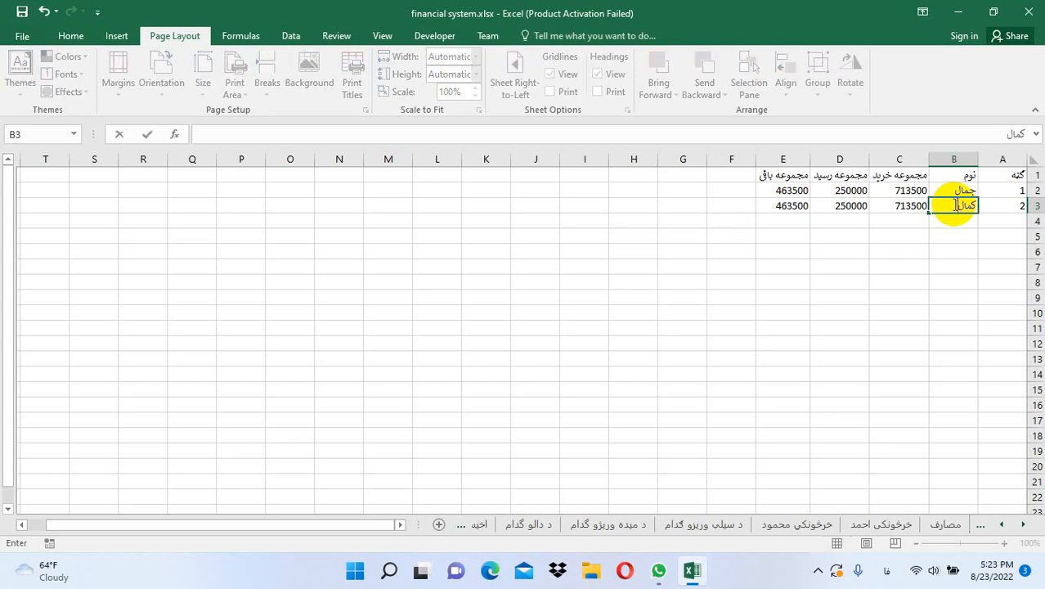
key(Return)
Remove the trailing 1 from the purchasec1 reference in C3's formula
click(910, 205)
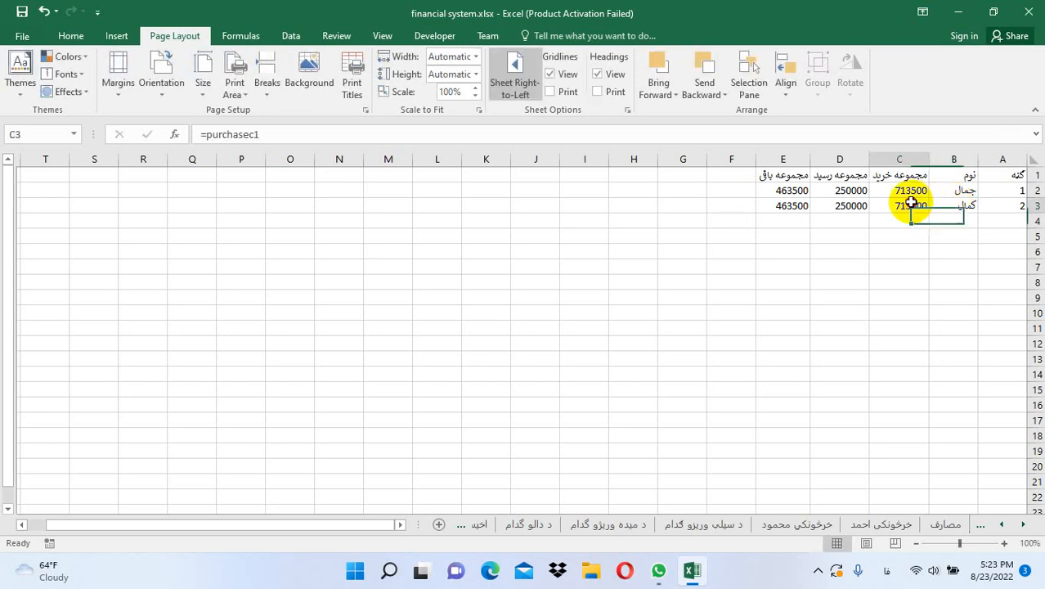
click(256, 134)
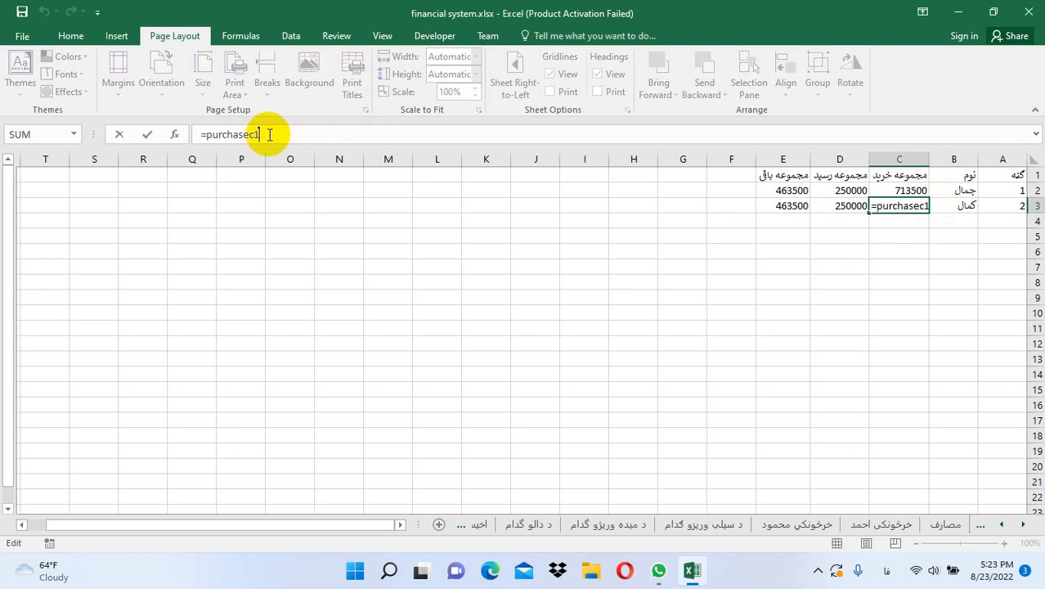
key(BackSpace)
key(Return)
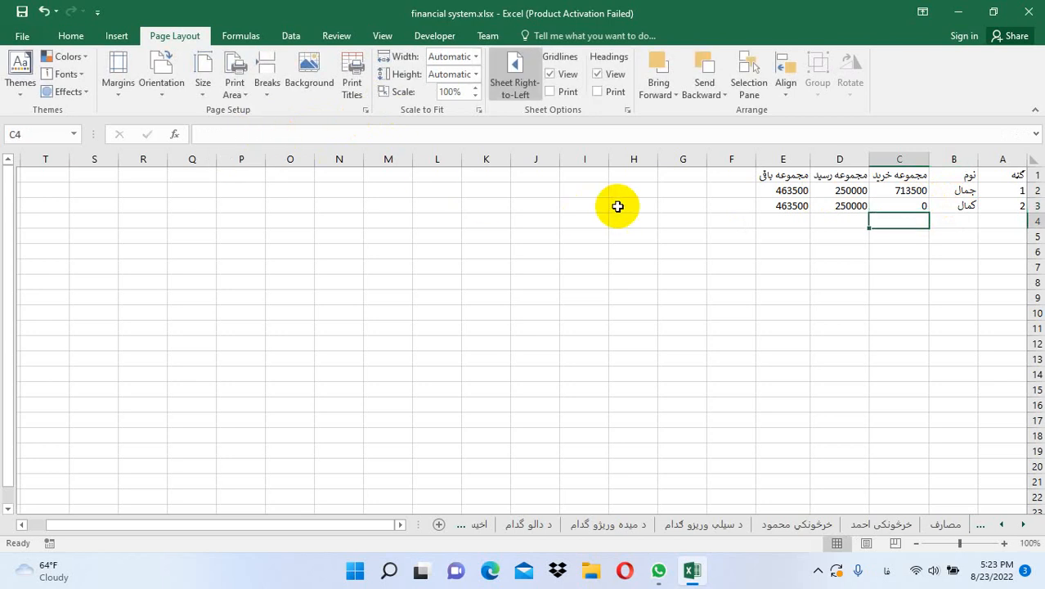
Change D3 to =rasidc2 and E3 to =balancec2 instead of the customer-1 names
click(840, 205)
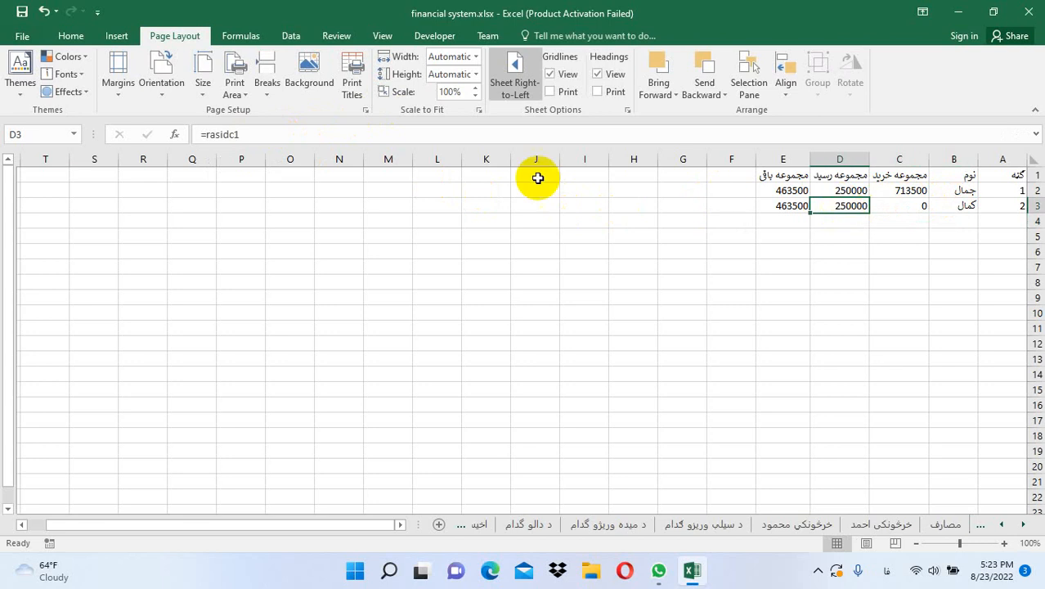
click(376, 136)
key(BackSpace)
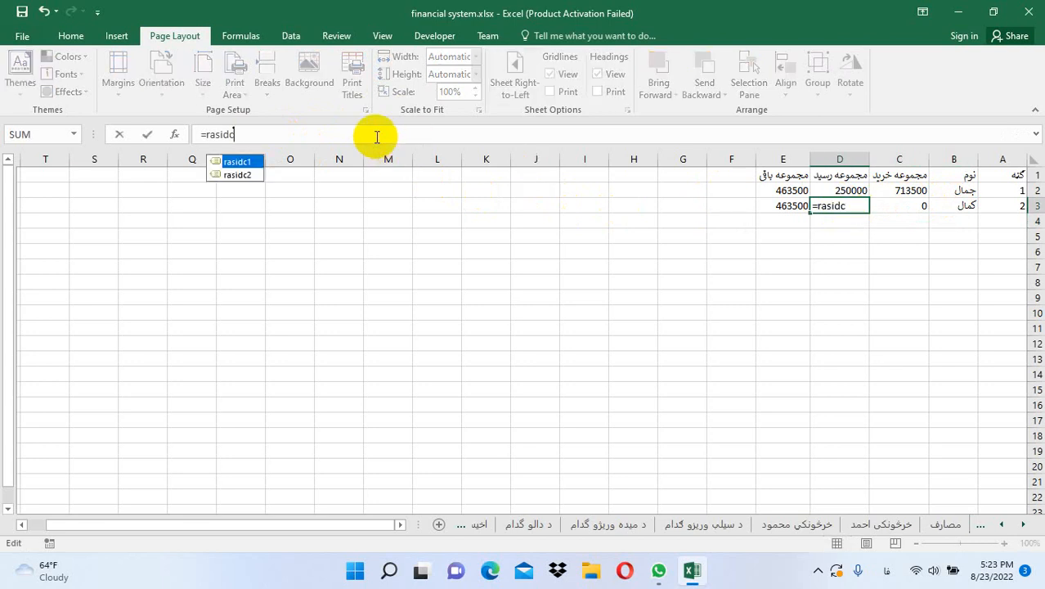
text(2)
key(Return)
click(791, 206)
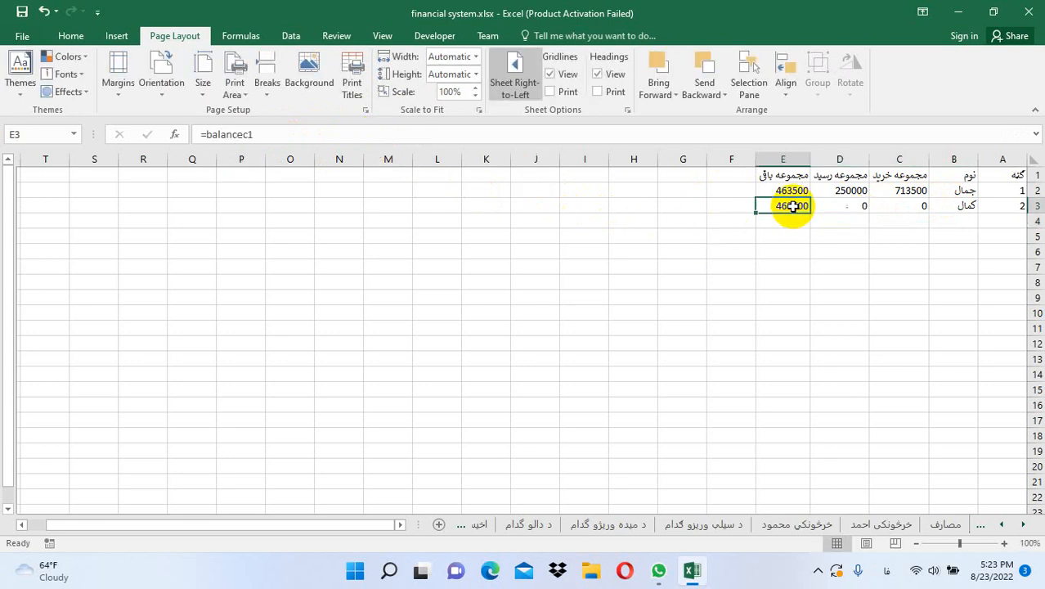
click(261, 134)
key(BackSpace)
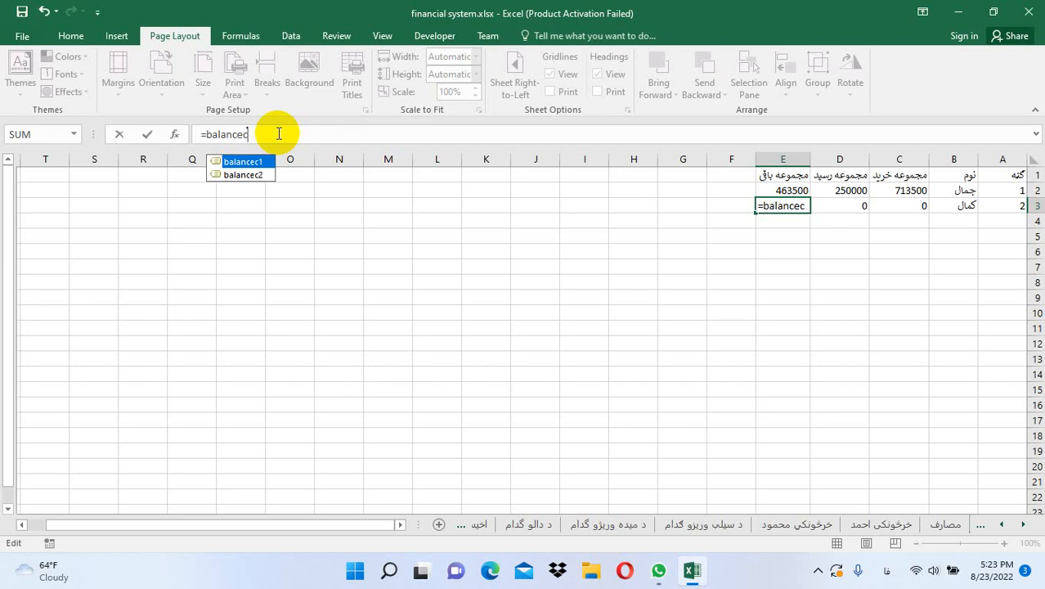
text(2)
key(Return)
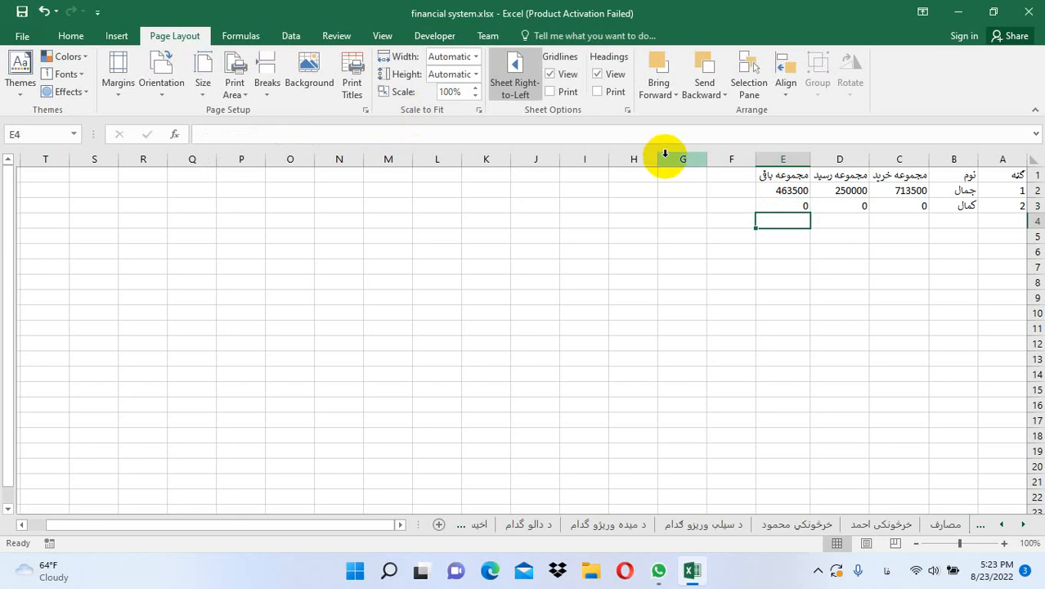
Merge and centre I1:J1 and enter the heading مجموعه
click(583, 174)
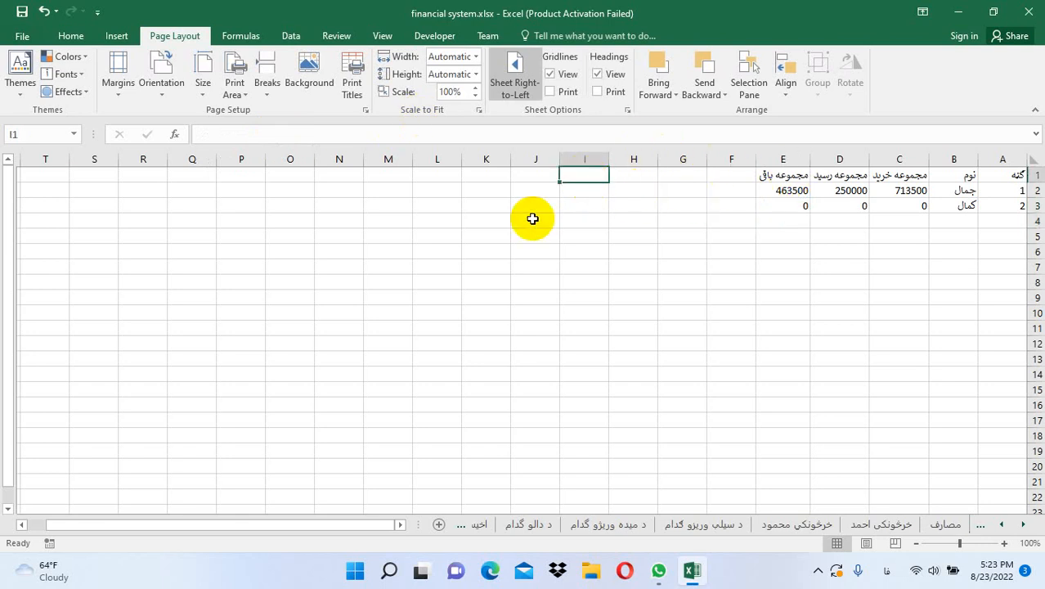
drag(583, 170, 523, 168)
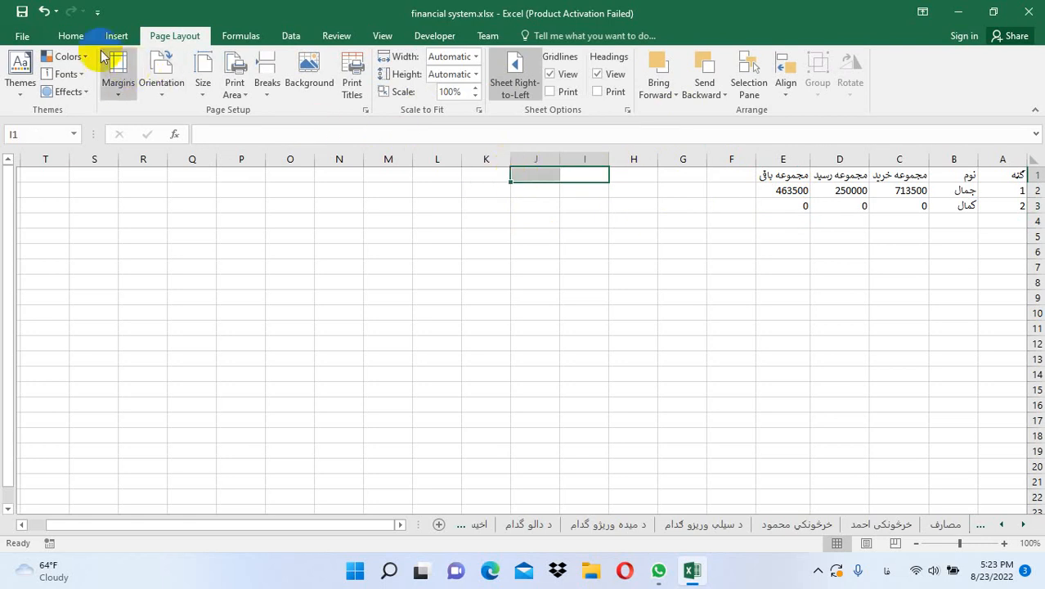
click(79, 39)
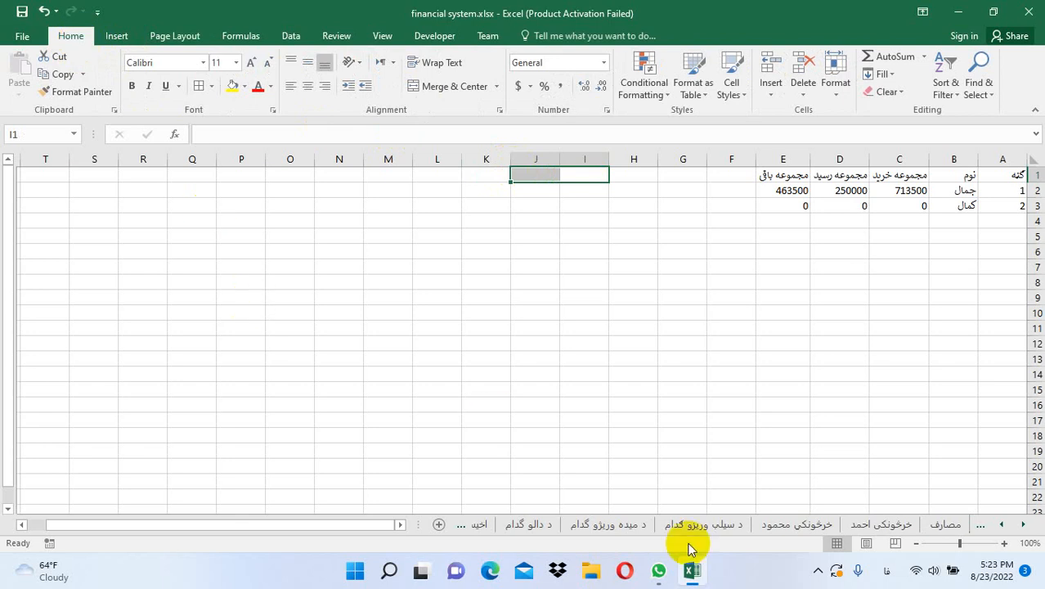
click(816, 573)
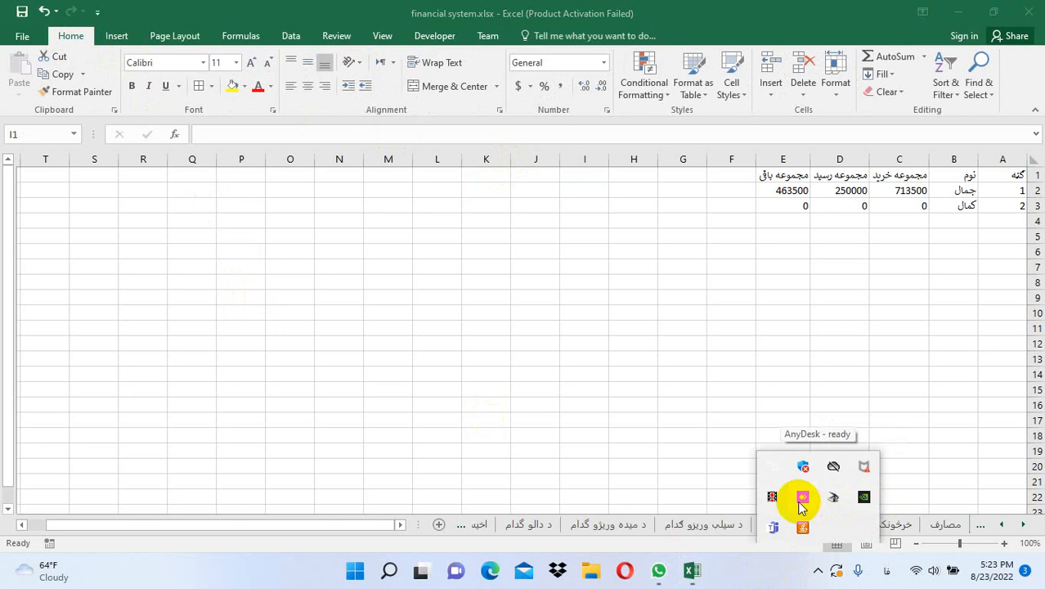
click(773, 496)
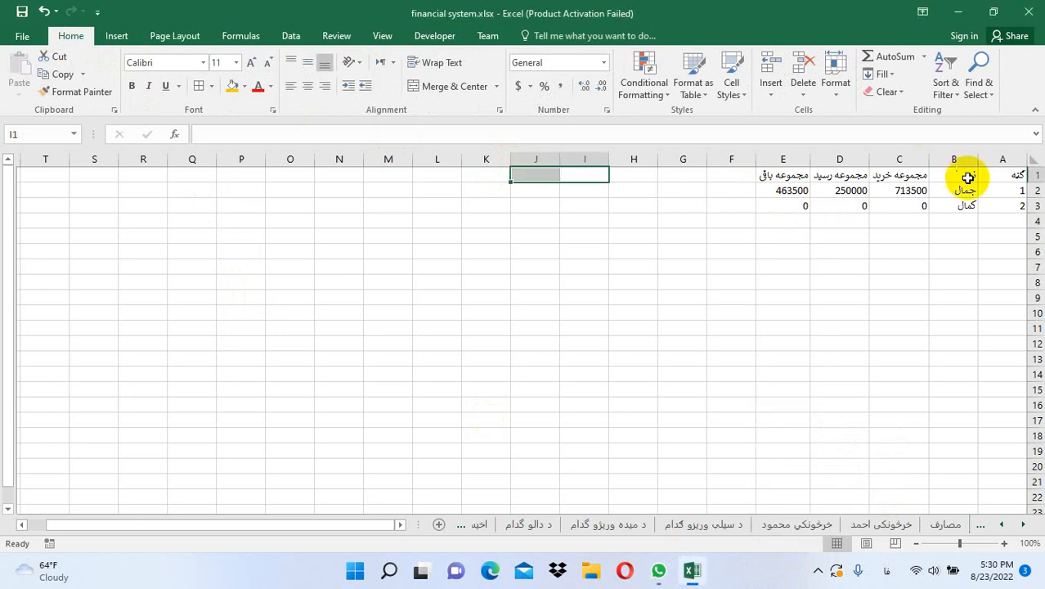
click(581, 191)
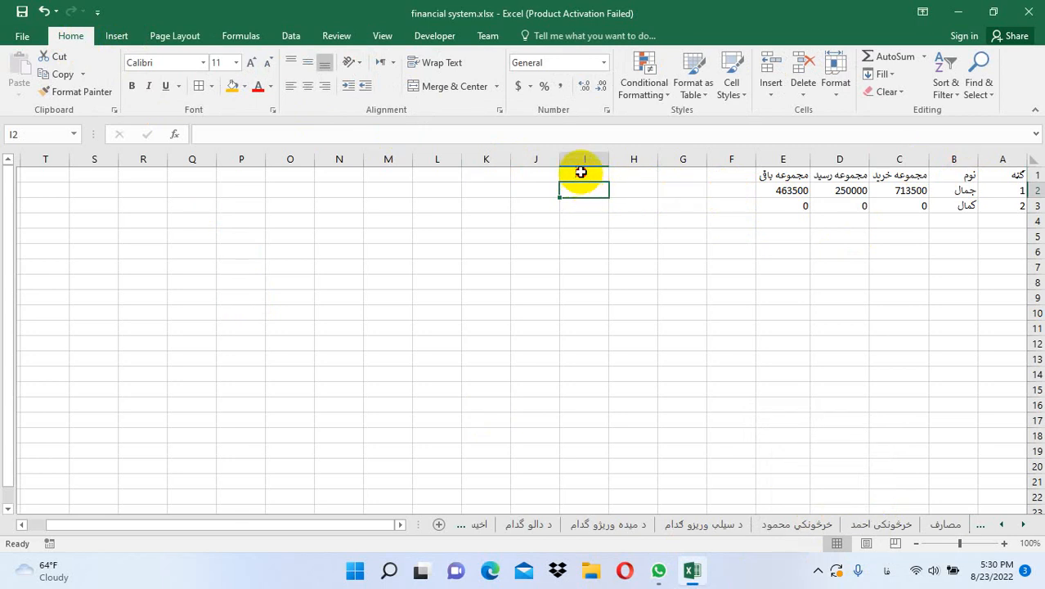
drag(581, 173, 544, 169)
click(454, 86)
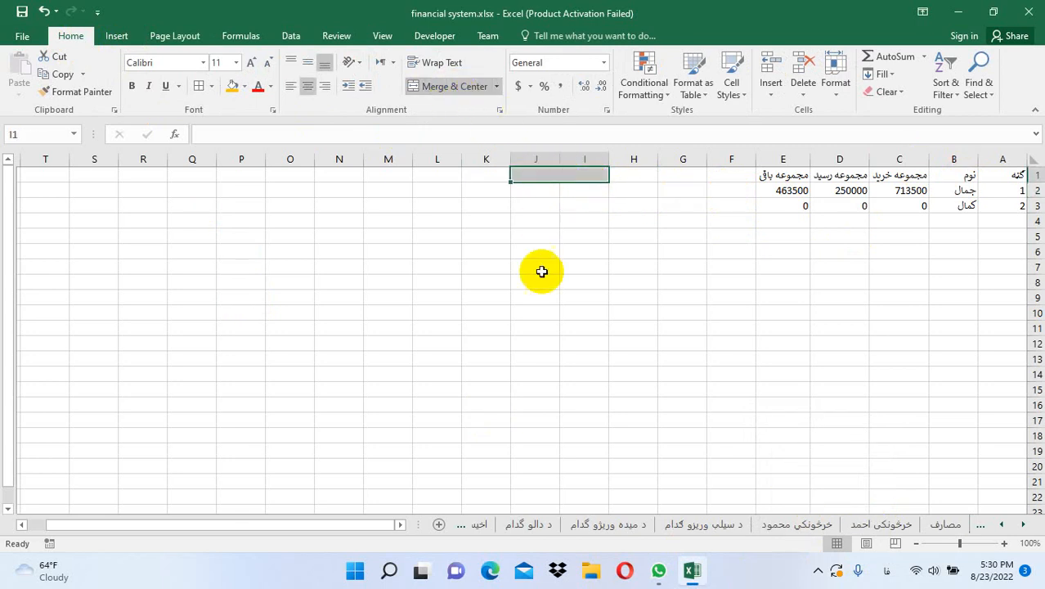
text(مجموعه)
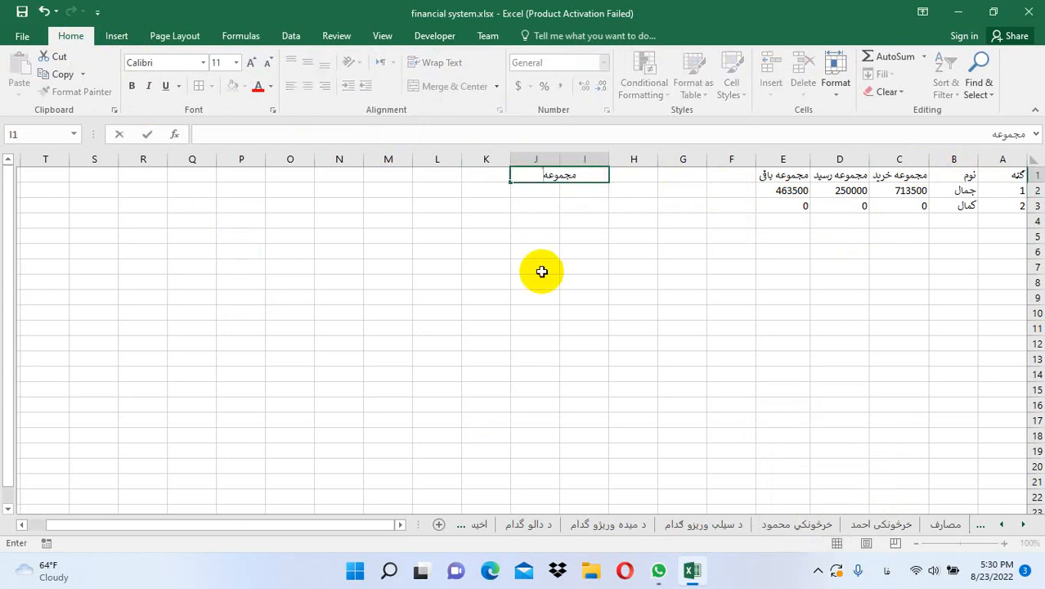
key(Return)
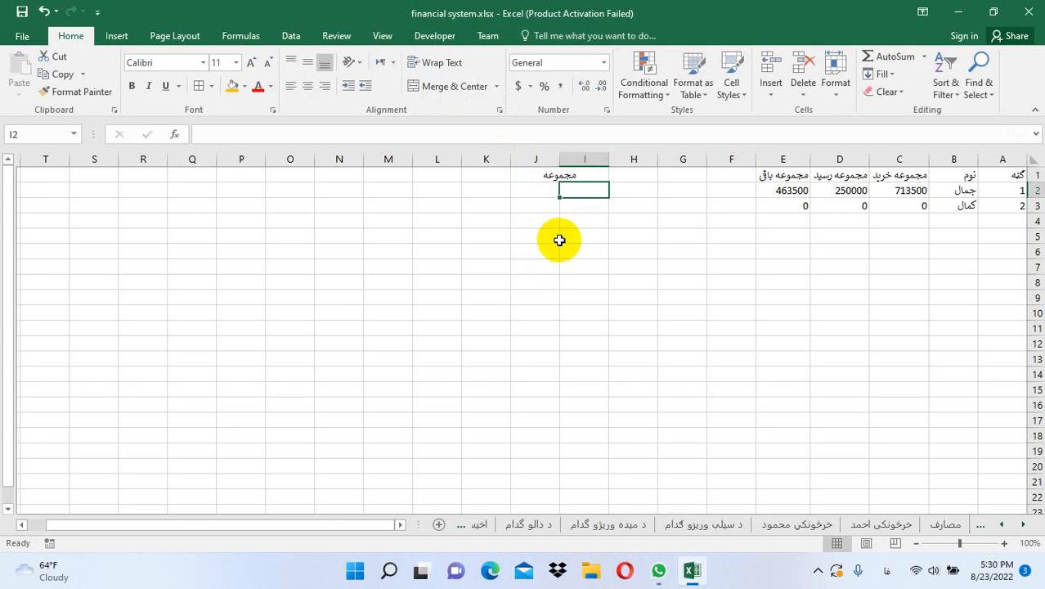
Merge I2:J2 and enter =SUM(E:E) so it totals column E to 463500
drag(590, 194, 544, 191)
click(434, 87)
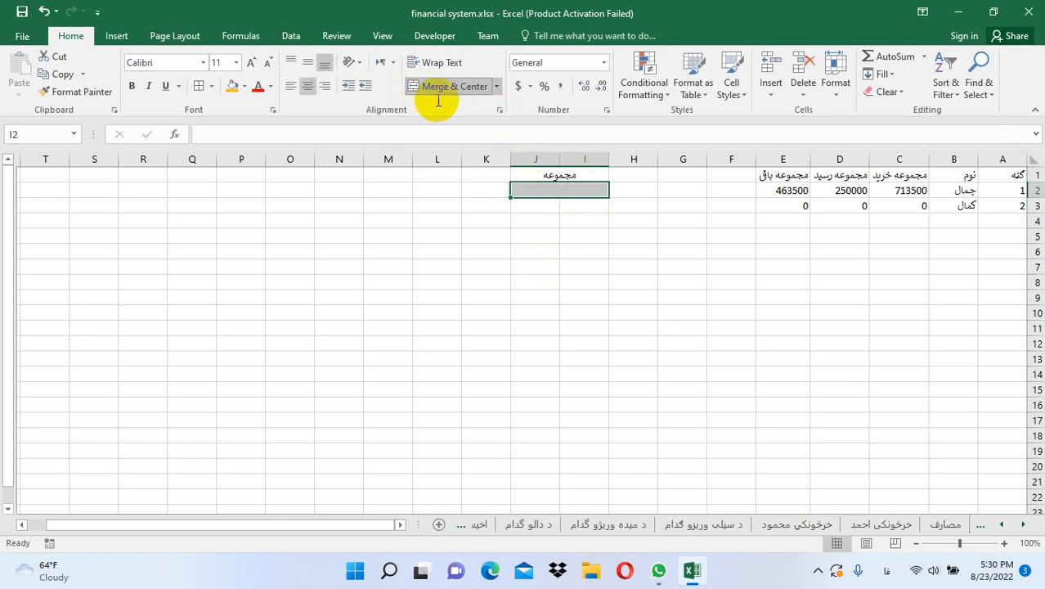
text(=)
key(alt+shift)
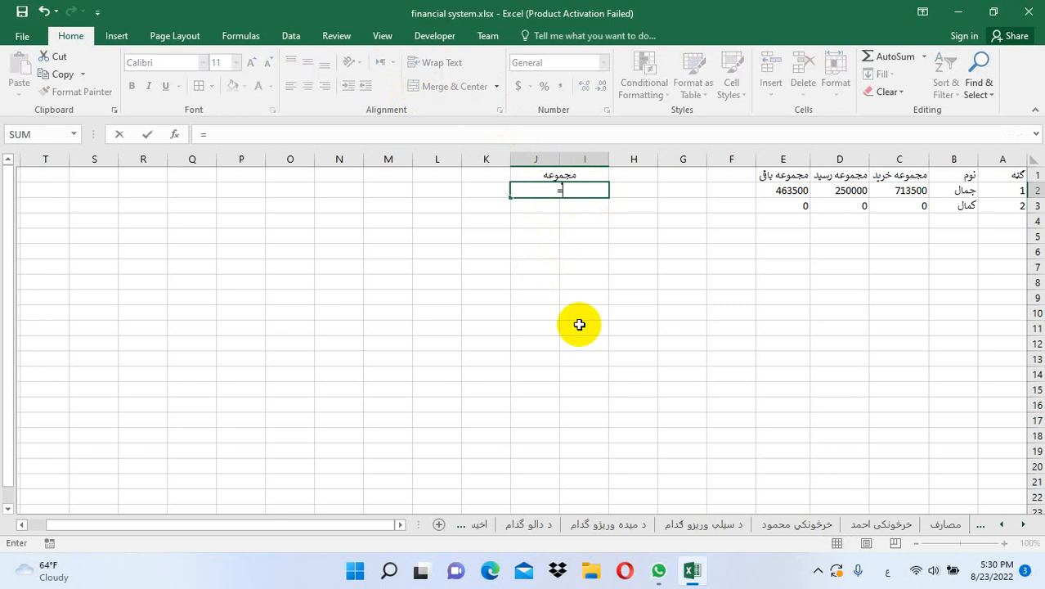
text(sum)
key(Up)
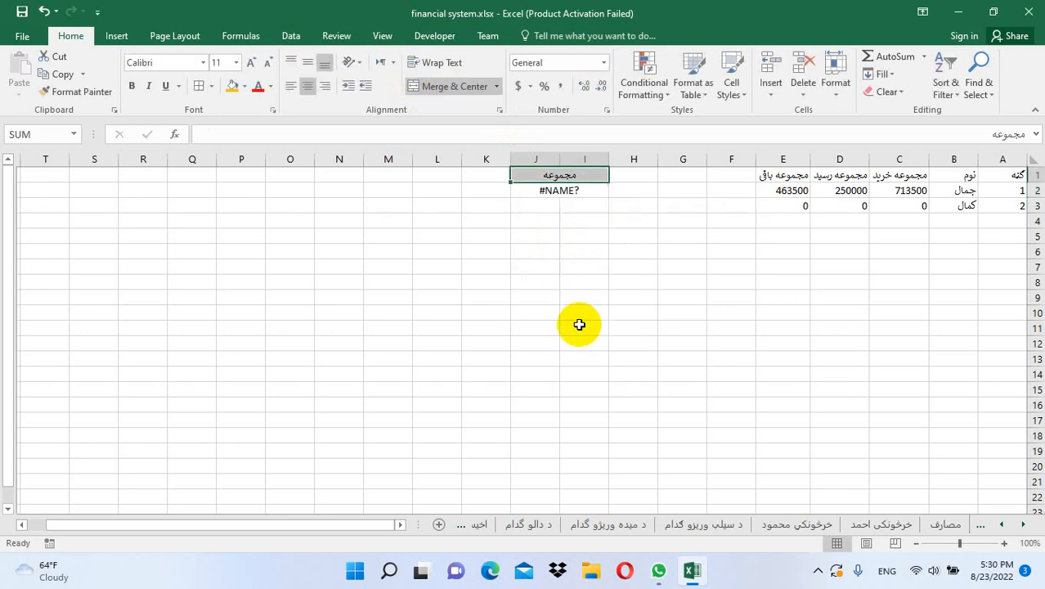
double_click(571, 190)
text(()
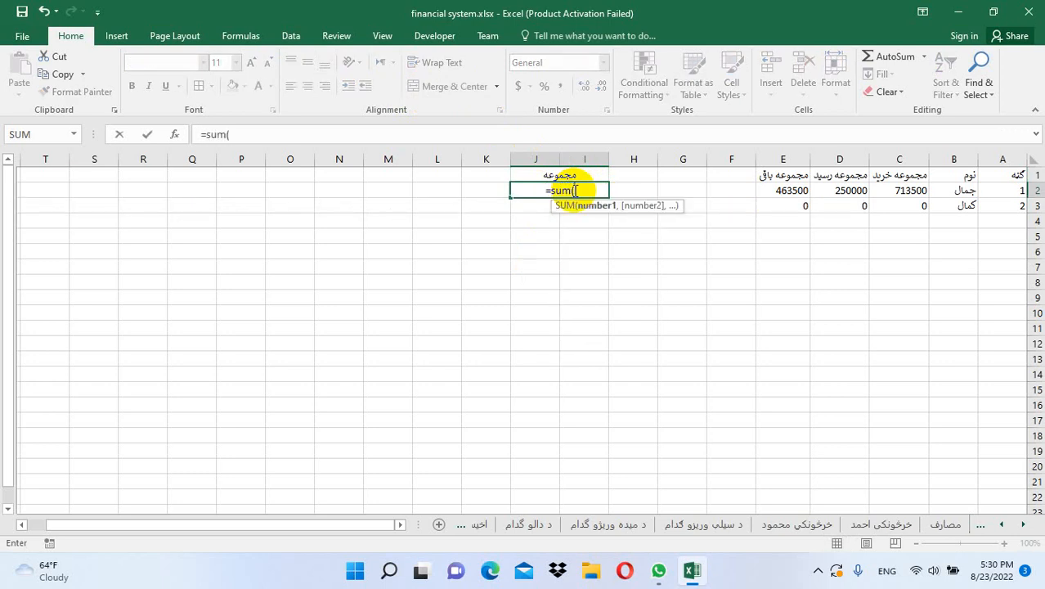
click(786, 160)
text())
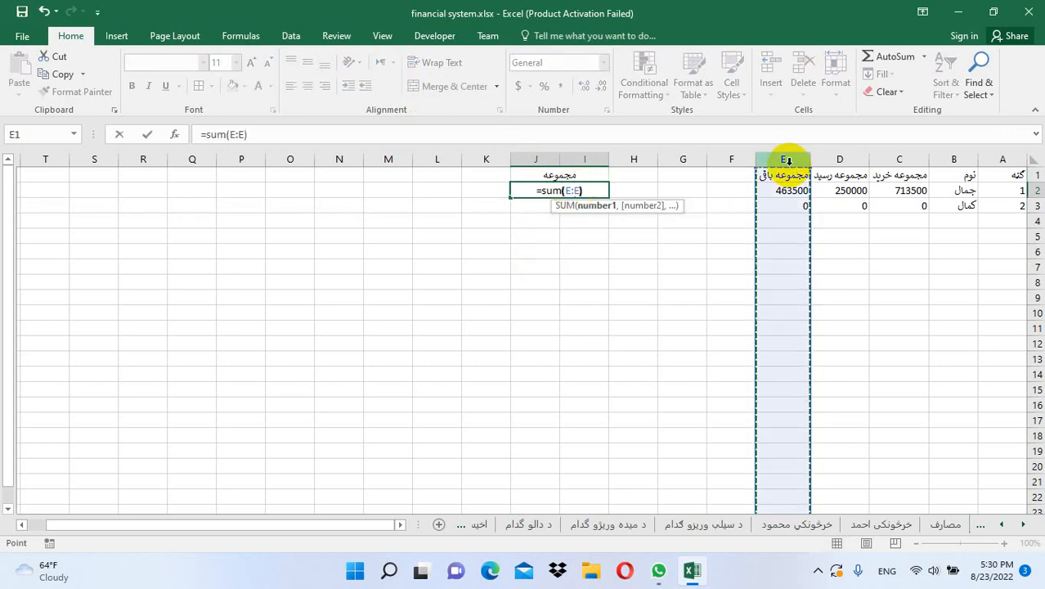
key(Return)
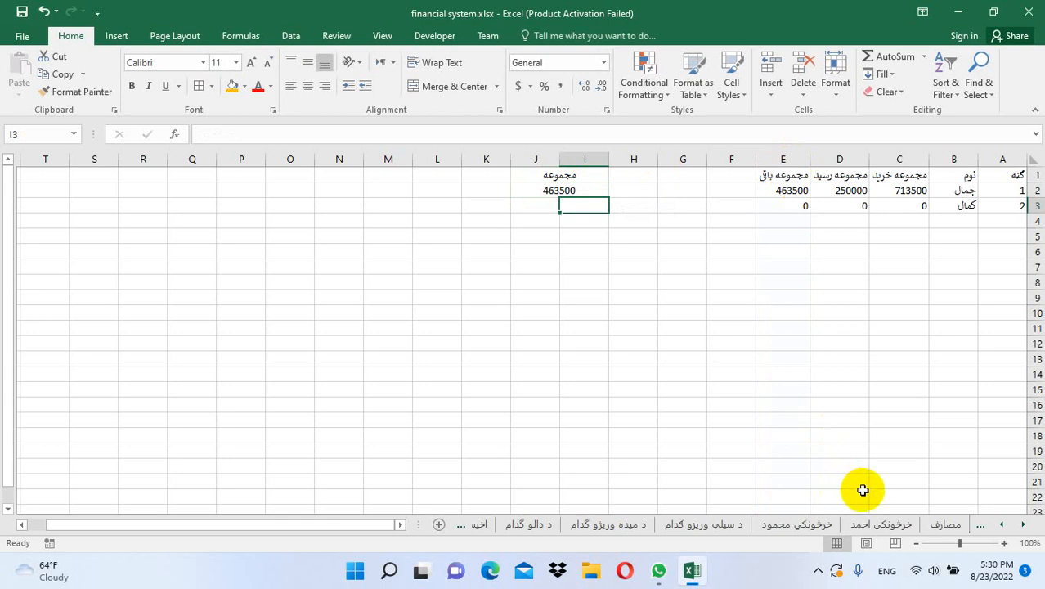
Copy the مصارف sheet's title and header formatting onto the summary sheet's header row
click(1027, 529)
click(855, 524)
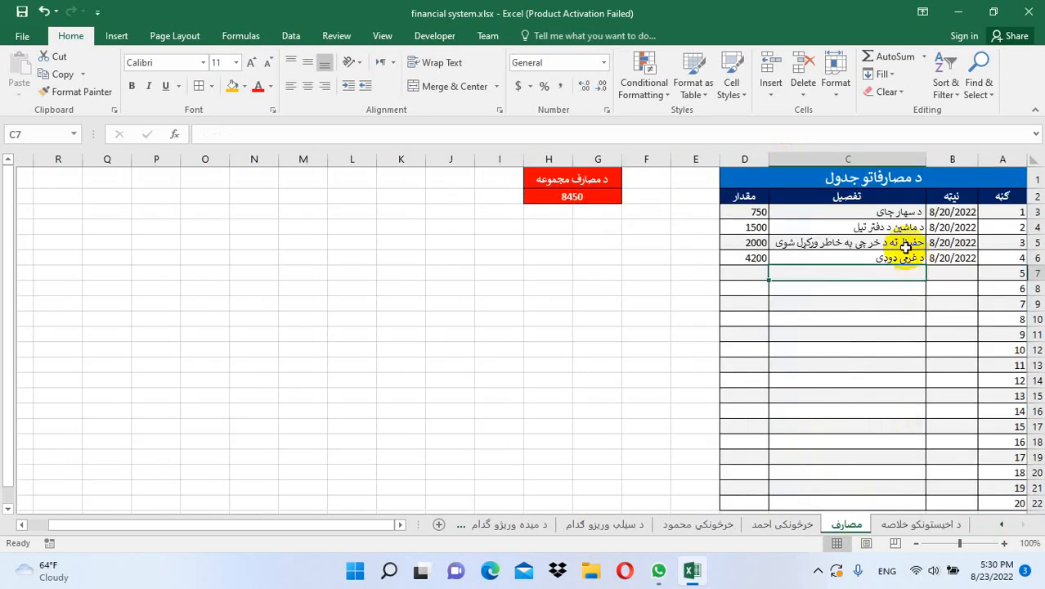
drag(860, 176, 857, 198)
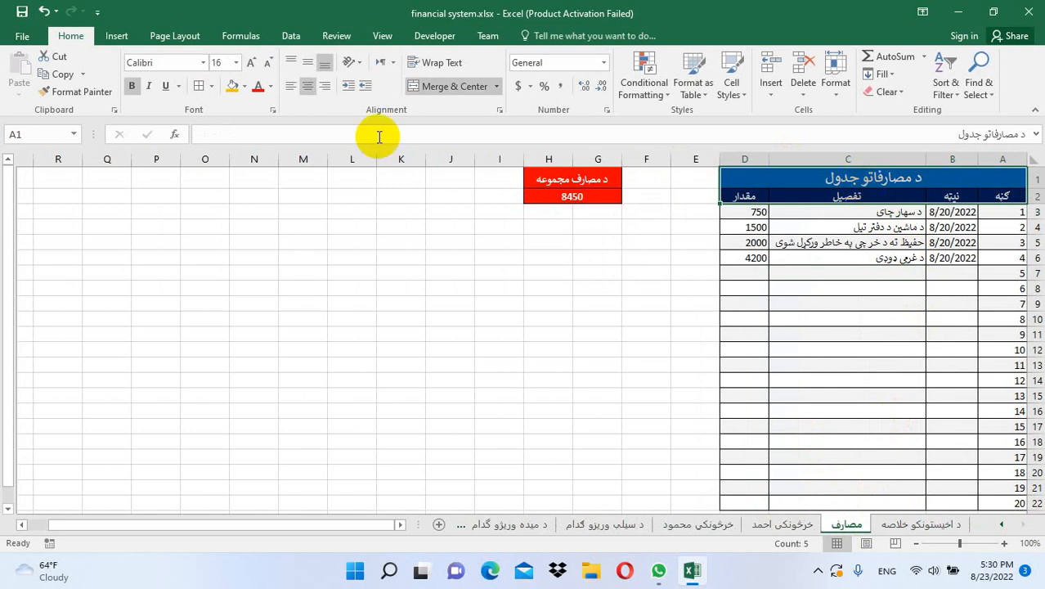
click(81, 92)
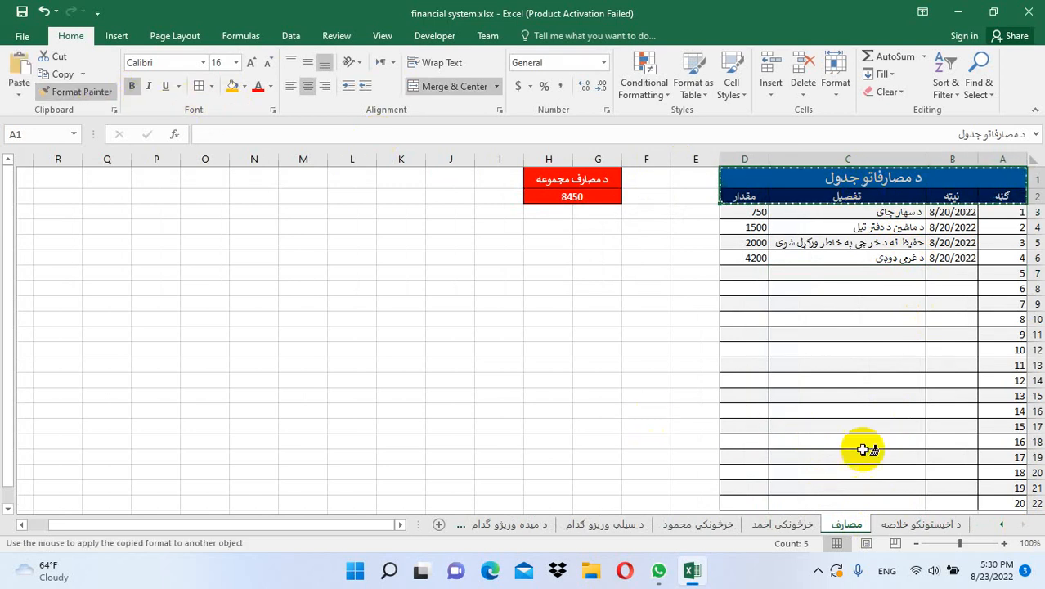
click(957, 528)
drag(996, 170, 806, 178)
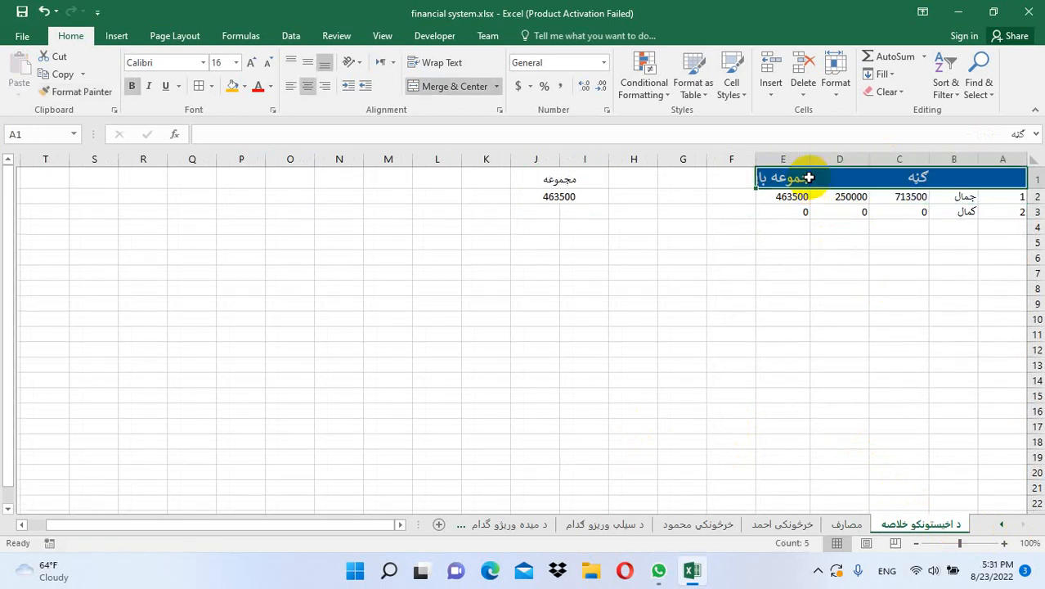
Insert a blank row above the summary headers and merge A1 through E1
click(865, 175)
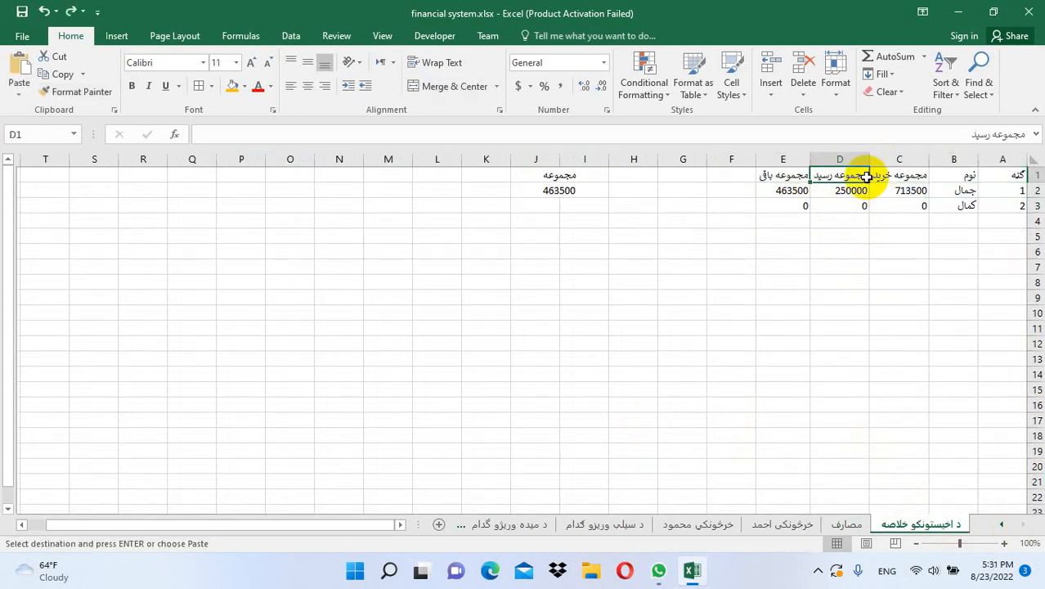
click(770, 93)
click(787, 131)
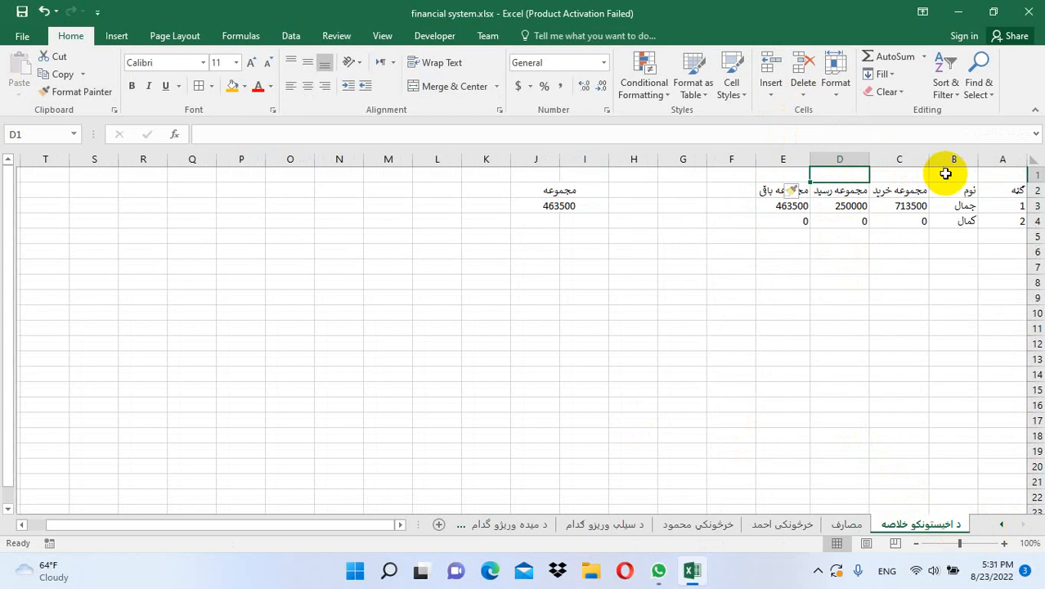
drag(992, 173, 793, 171)
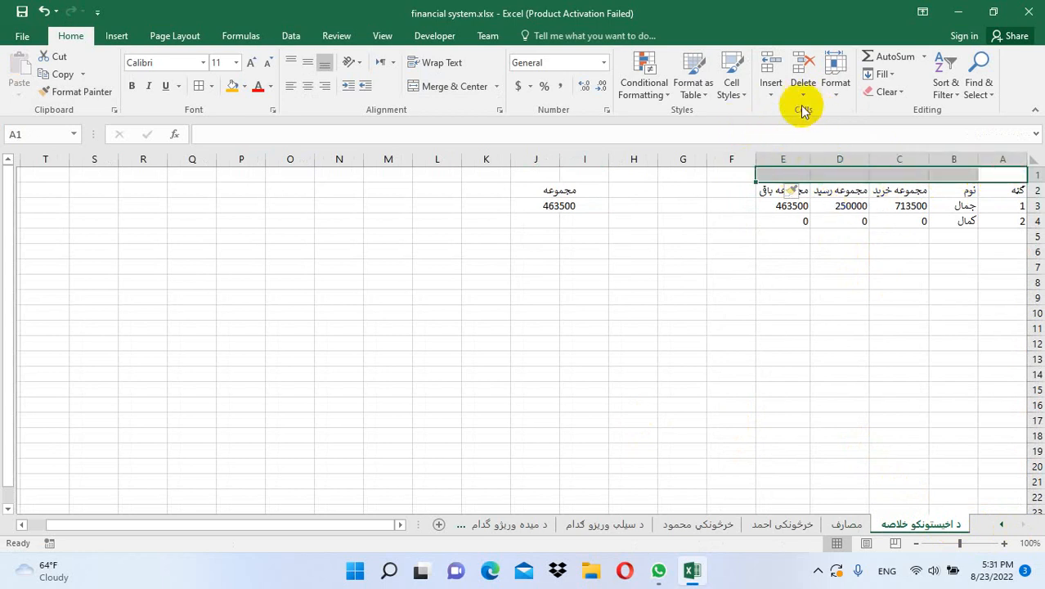
click(477, 86)
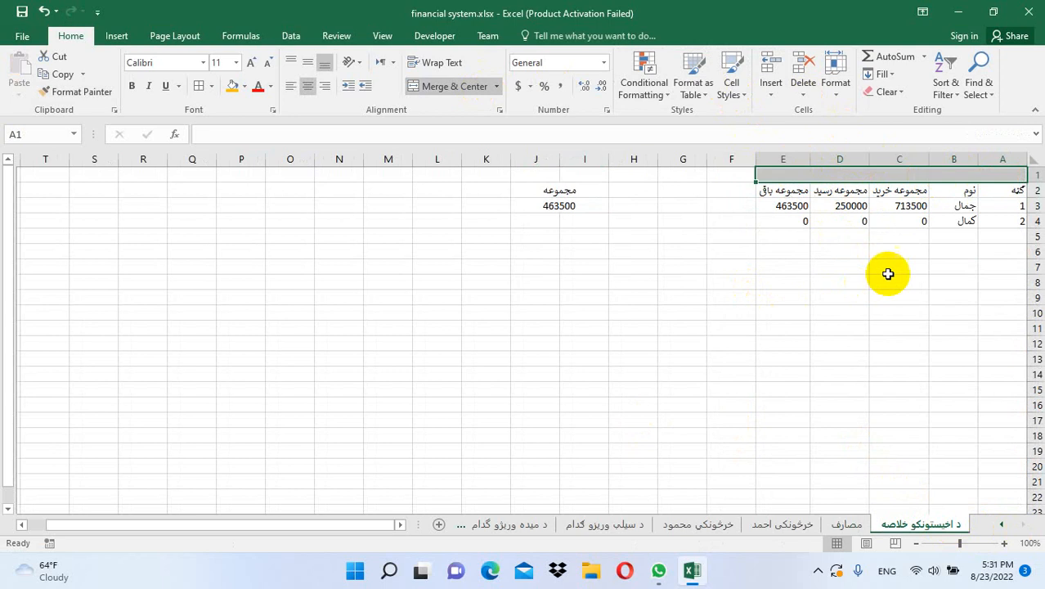
Paint the مصارف blue header style onto the summary sheet's top two rows
click(851, 523)
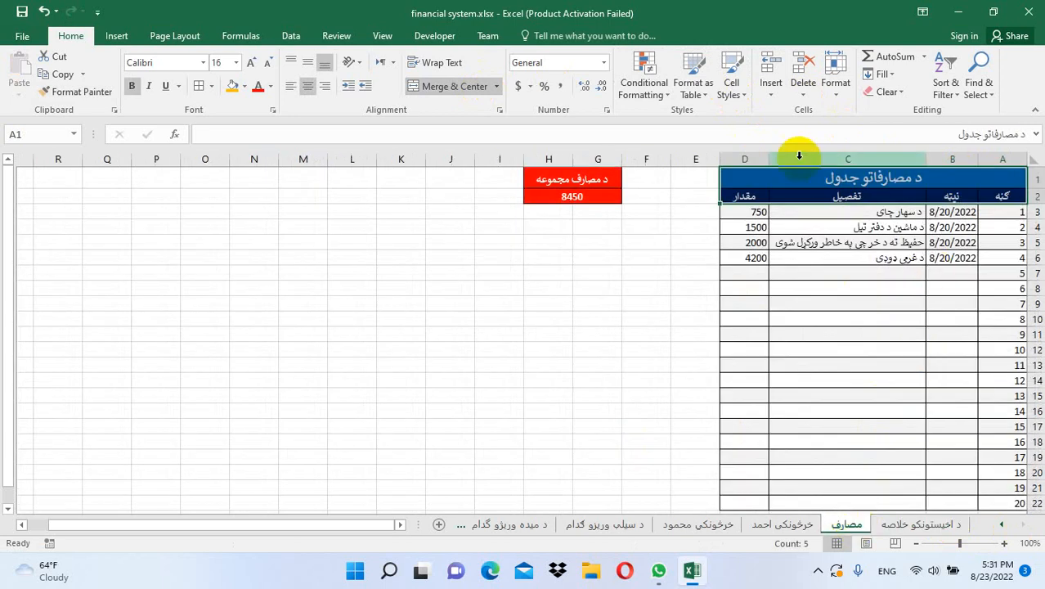
click(80, 92)
click(920, 527)
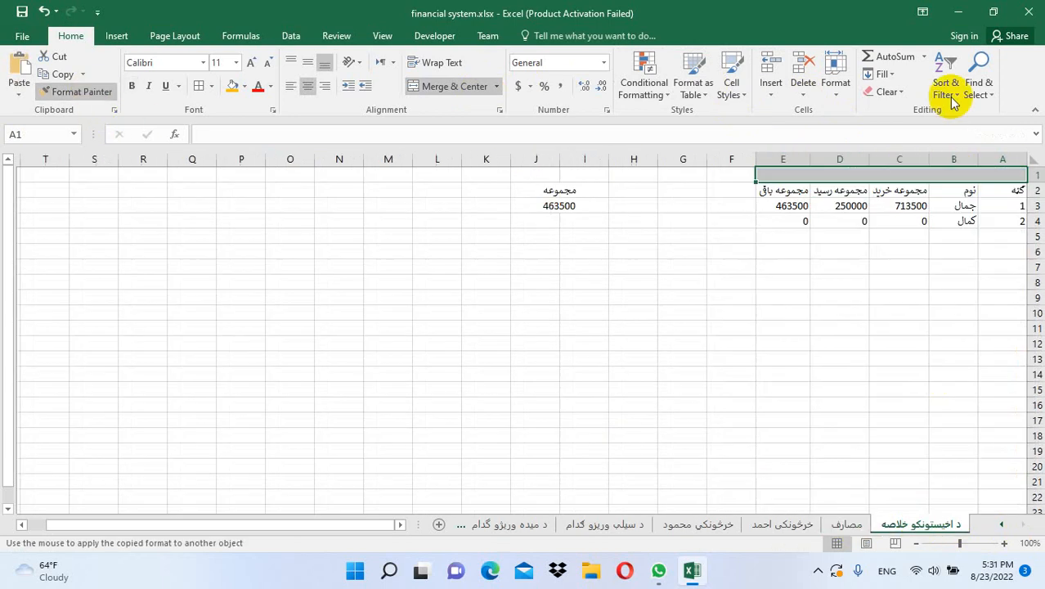
mouse_move(999, 172)
mouse_down()
mouse_move(987, 233)
mouse_move(974, 190)
mouse_up()
click(893, 345)
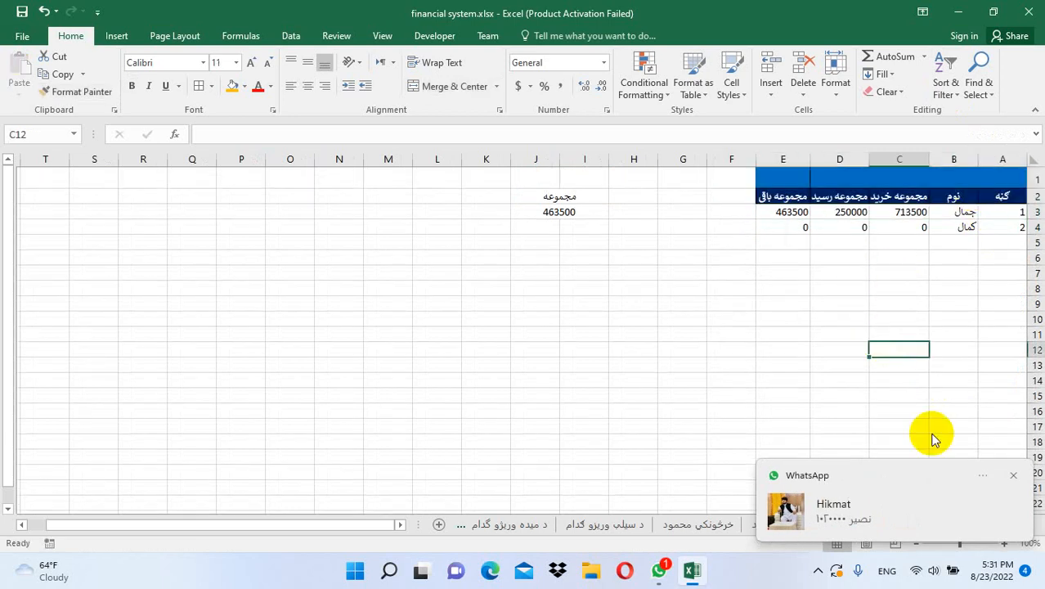
Merge A1:E1 into a single title cell across the summary table
click(1012, 475)
click(878, 175)
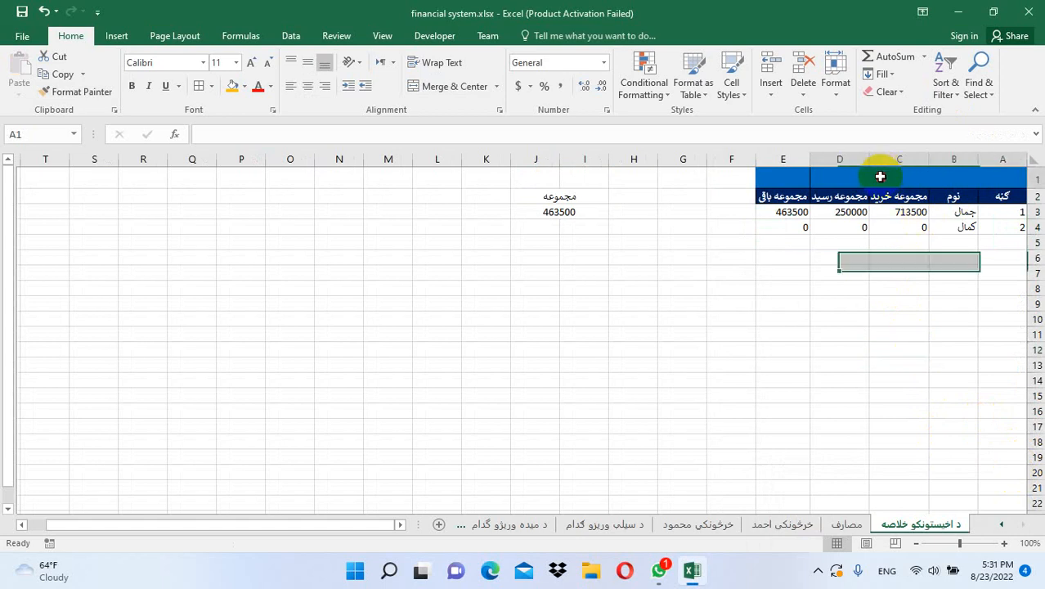
drag(809, 170, 794, 175)
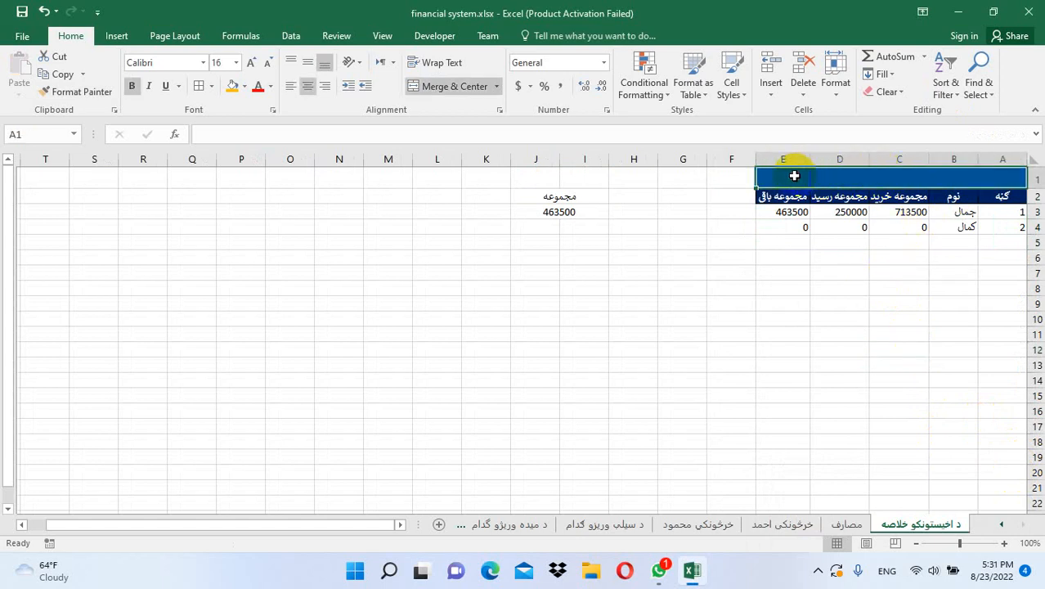
click(431, 89)
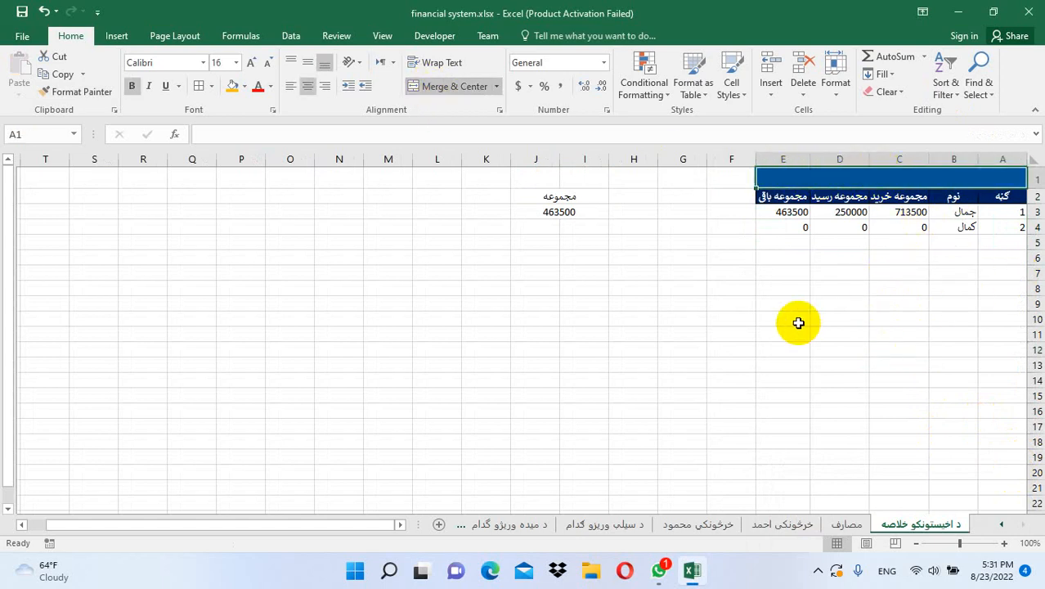
Enter the title د اخیستونکو د جدول خلاصه in the merged top row
text(n)
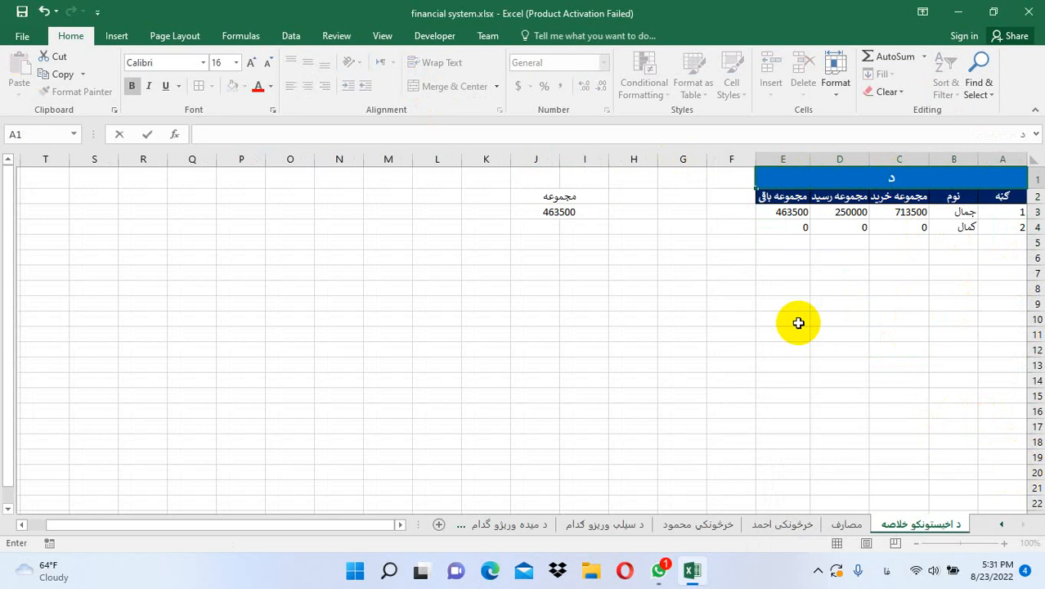
text( مش)
key(BackSpace)
key(BackSpace)
key(BackSpace)
text(اخیستونکو د)
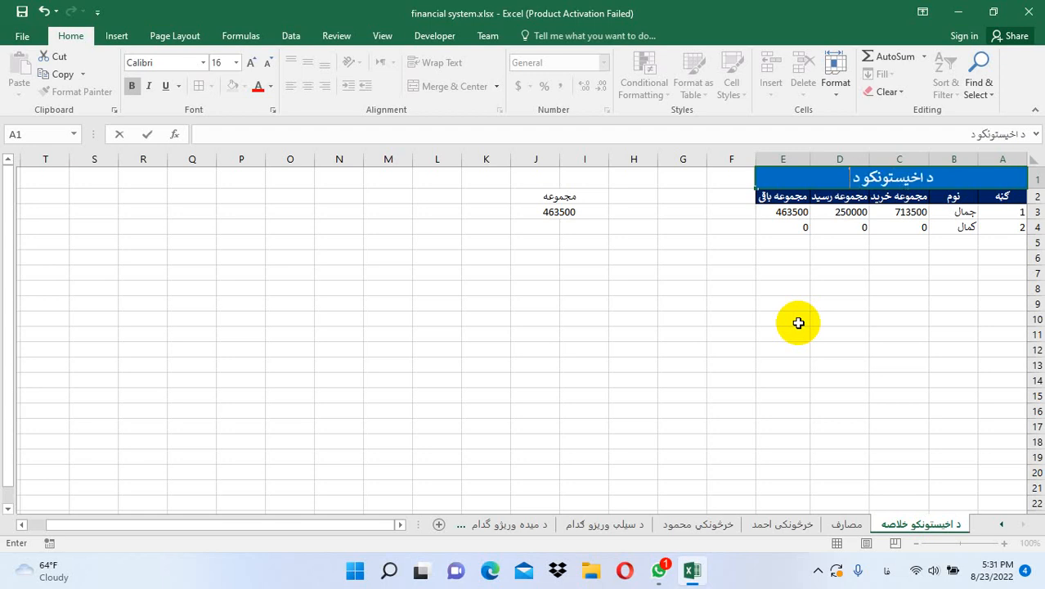
text( ق)
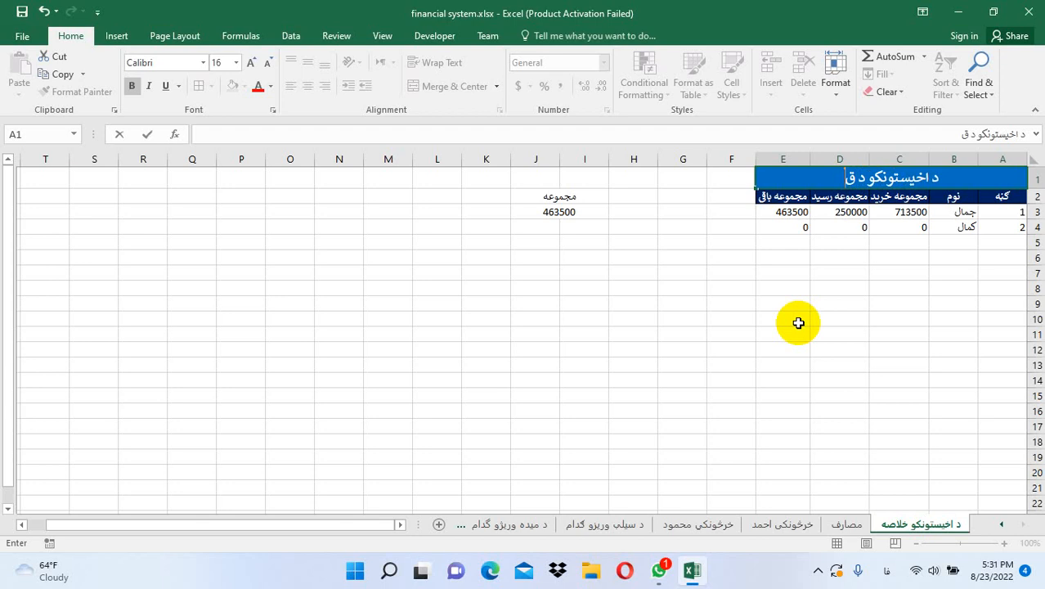
key(BackSpace)
key(BackSpace)
key(BackSpace)
key(BackSpace)
text(را)
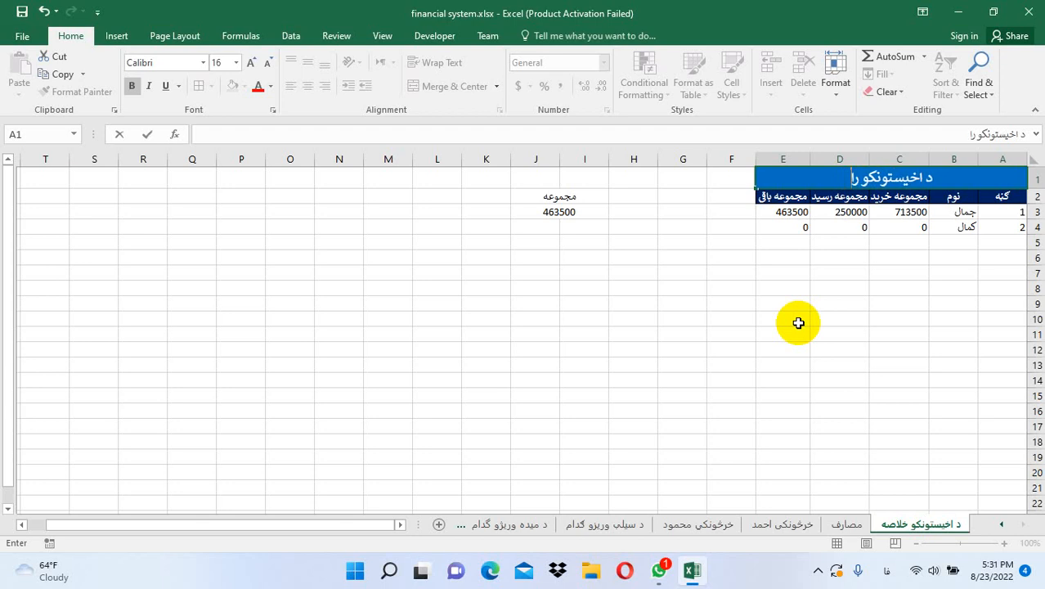
text(پ)
key(BackSpace)
key(BackSpace)
key(BackSpace)
key(BackSpace)
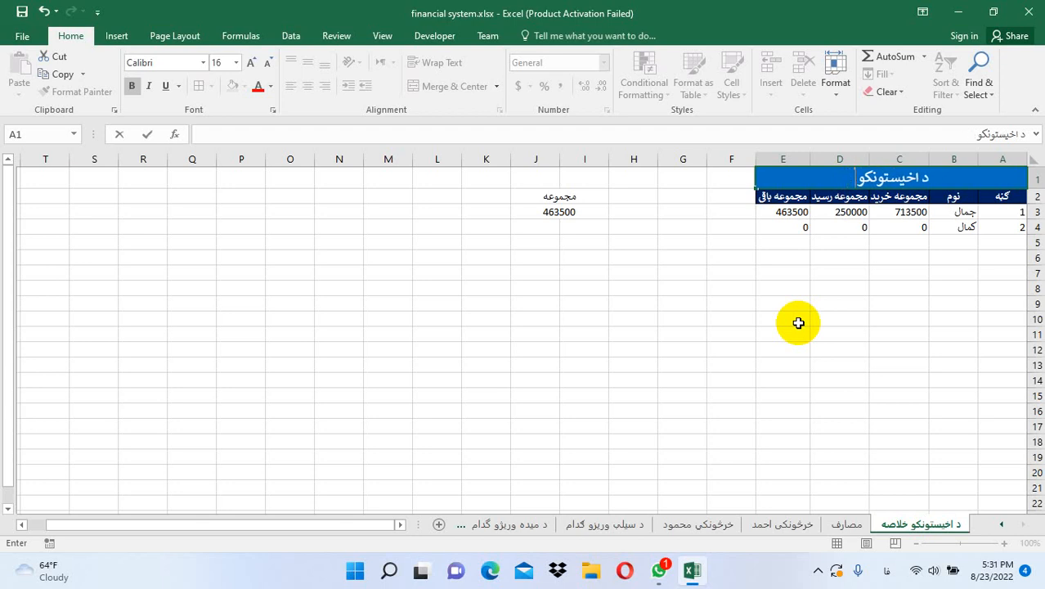
text(د)
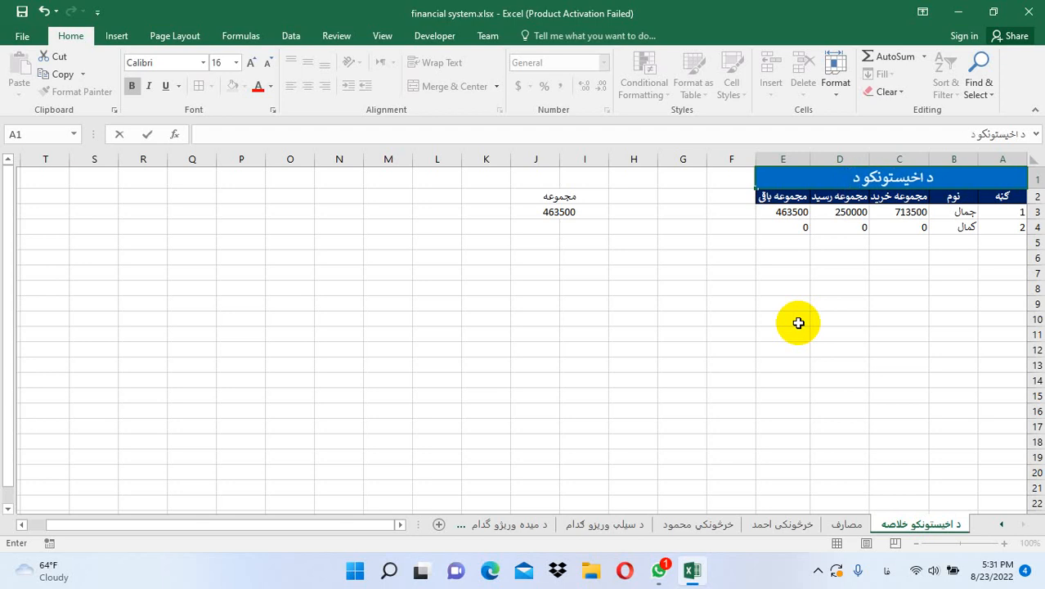
text( جدول خلا)
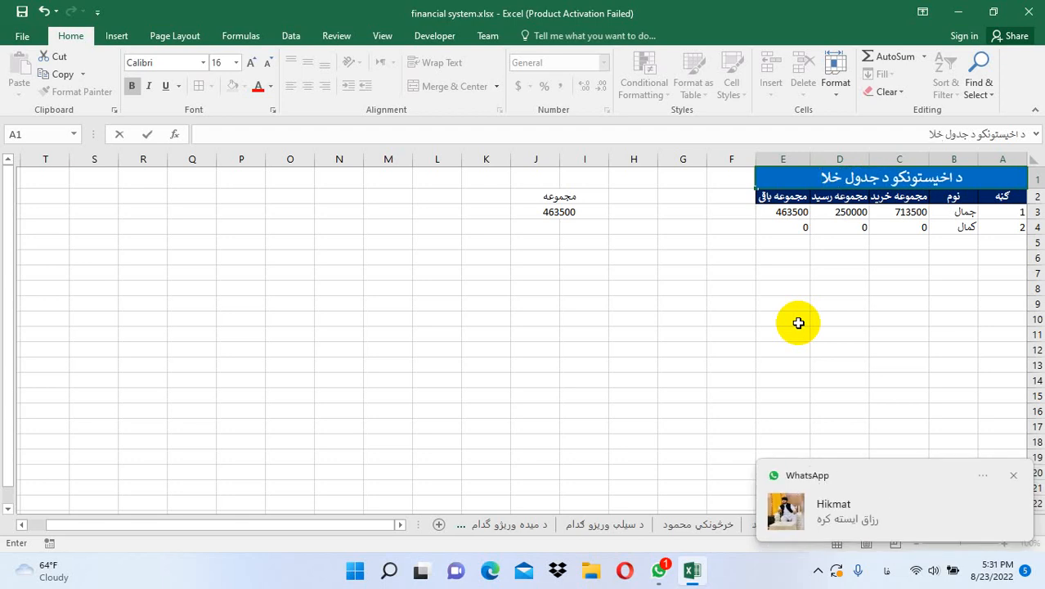
text(صه)
key(Return)
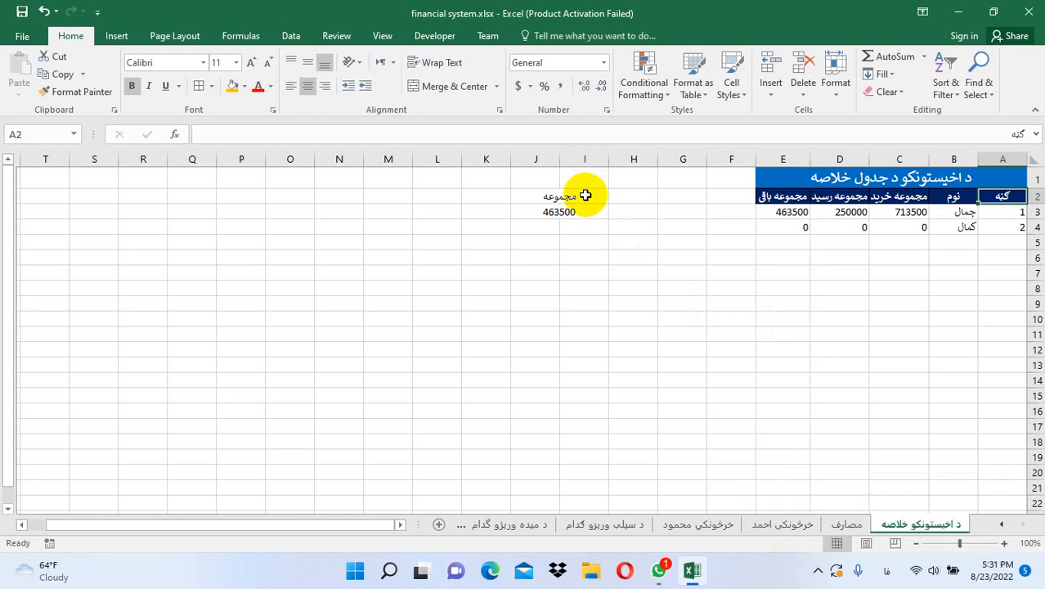
mouse_move(582, 197)
mouse_down()
mouse_move(560, 175)
mouse_move(566, 208)
mouse_up()
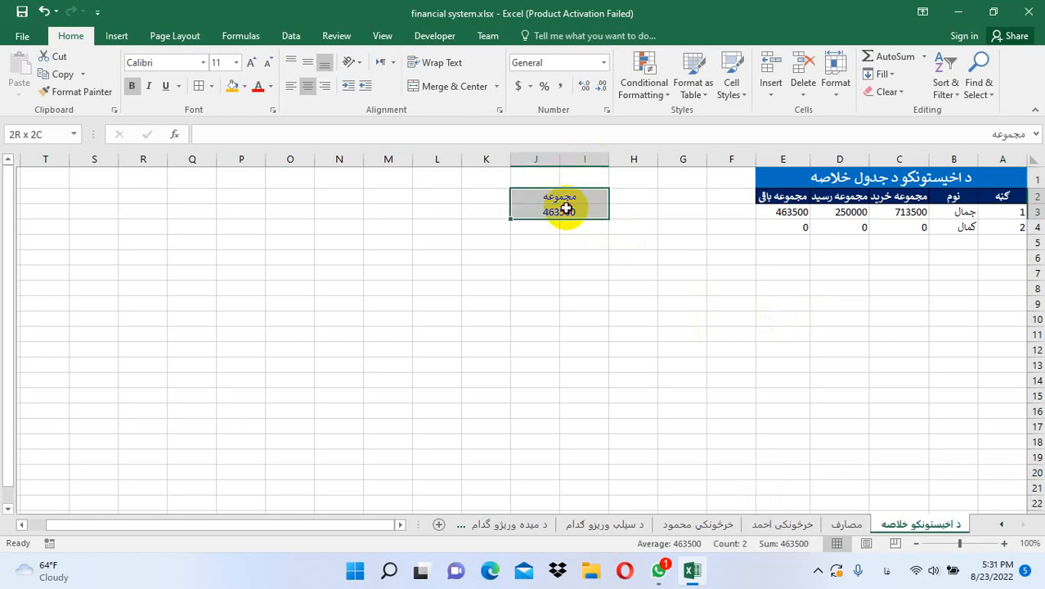
Move the مجموعه label and 463500 total up to I1:J2, clearing the leftover row 3
key(ctrl+c)
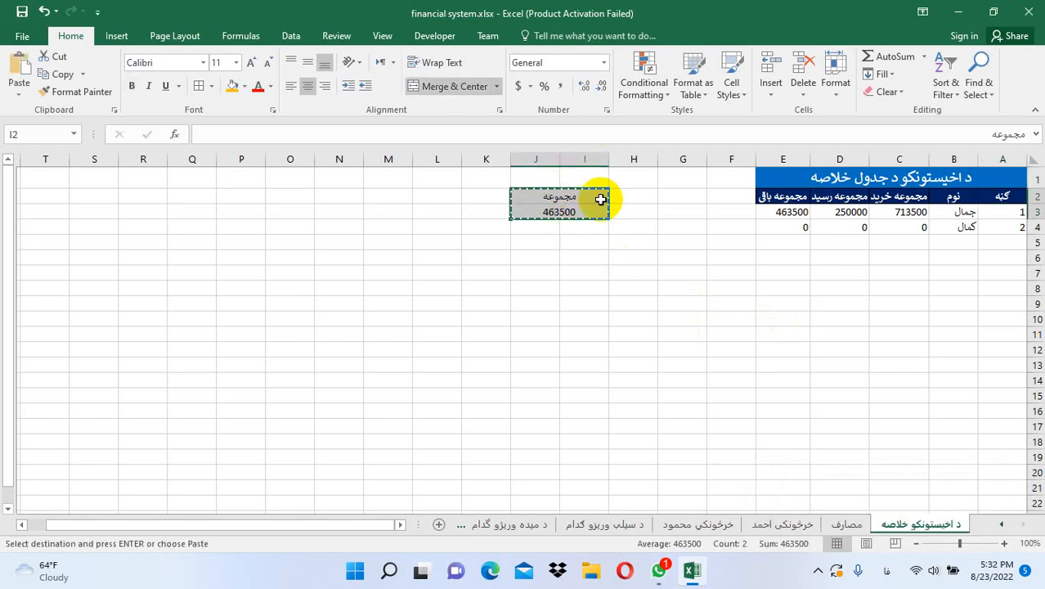
click(584, 180)
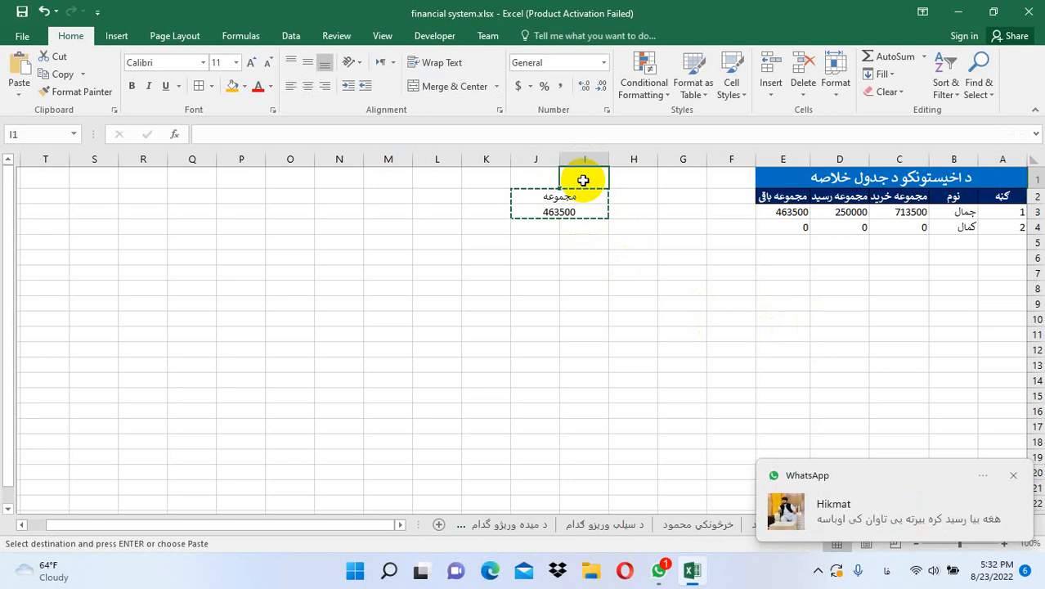
key(Return)
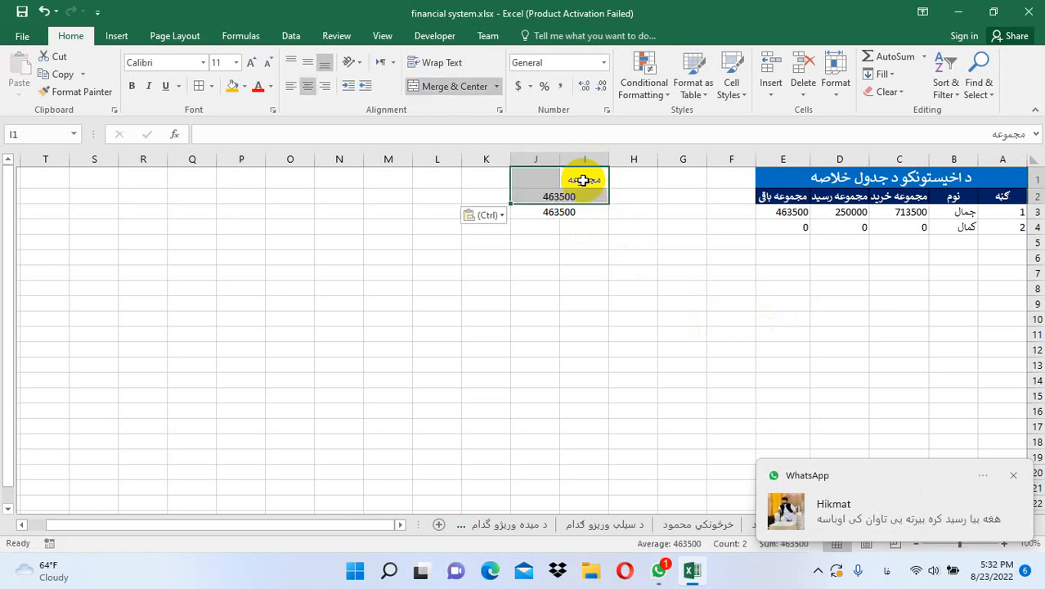
click(572, 211)
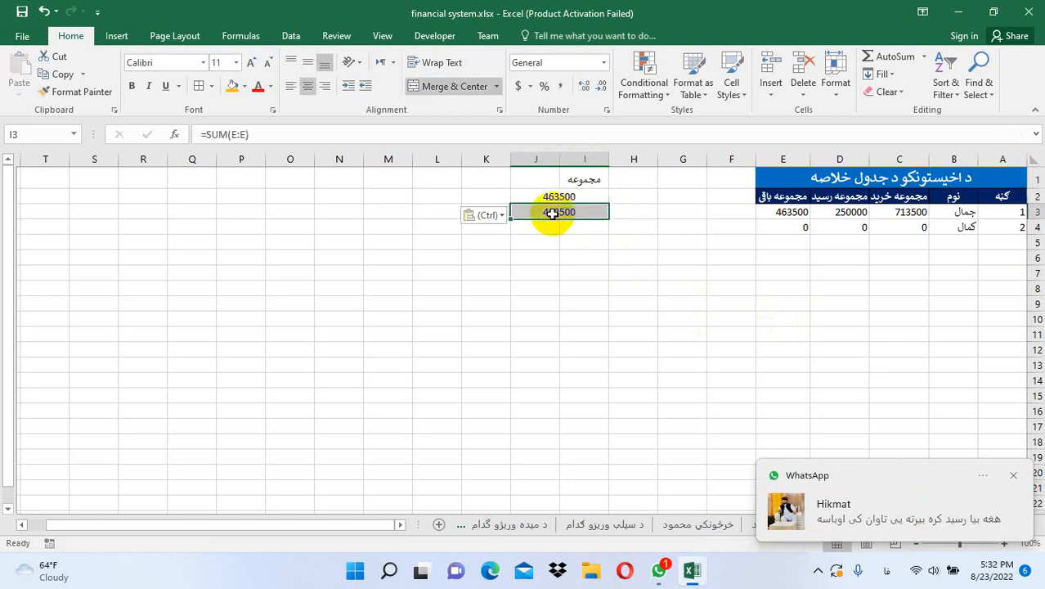
key(Delete)
click(548, 197)
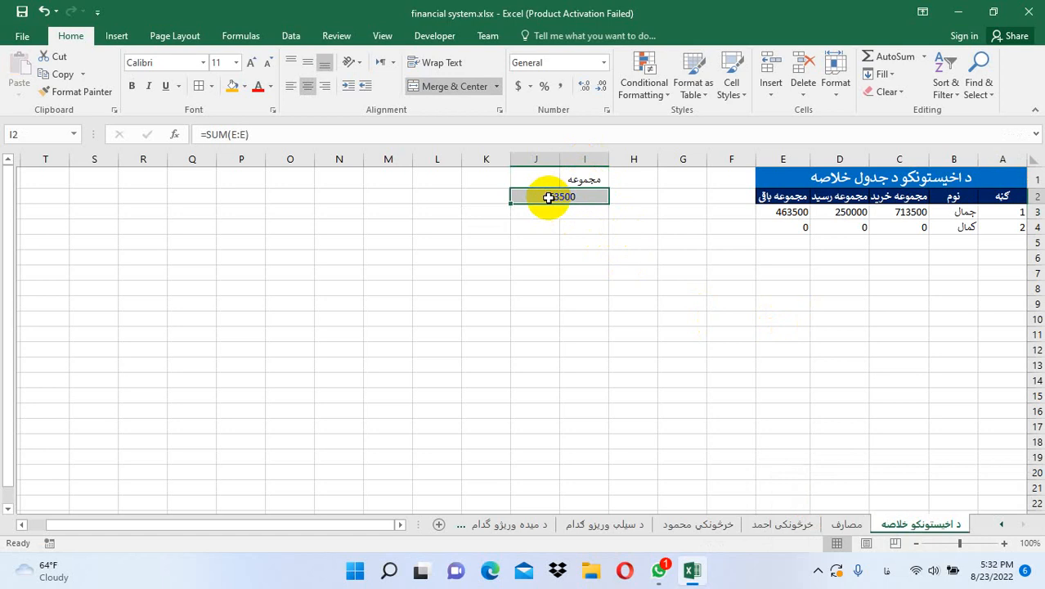
Merge the مجموعه label across I1:J1 and make the block bold with orange fill
drag(564, 173, 541, 174)
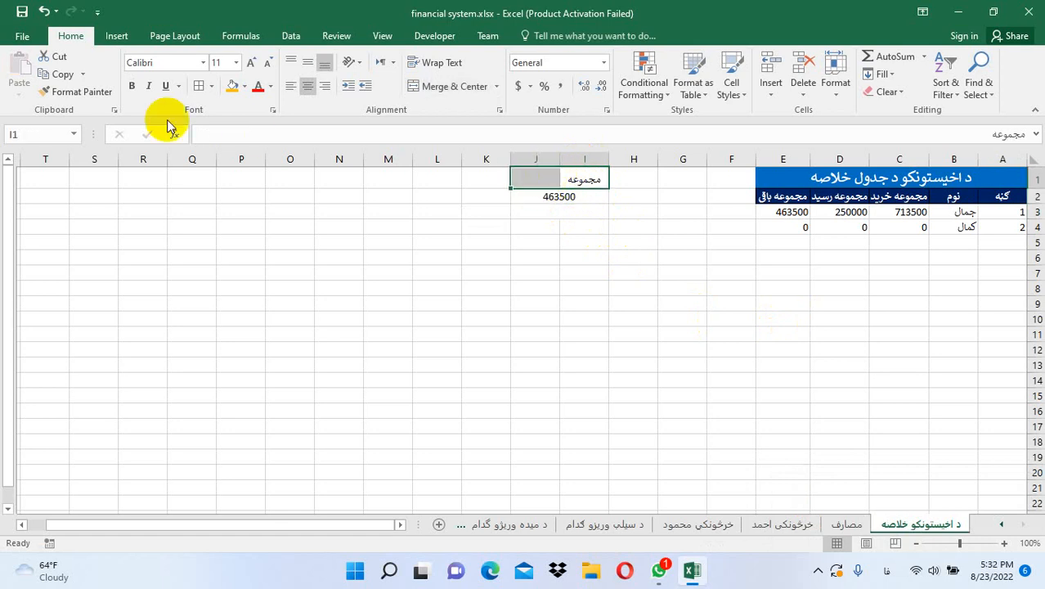
click(452, 86)
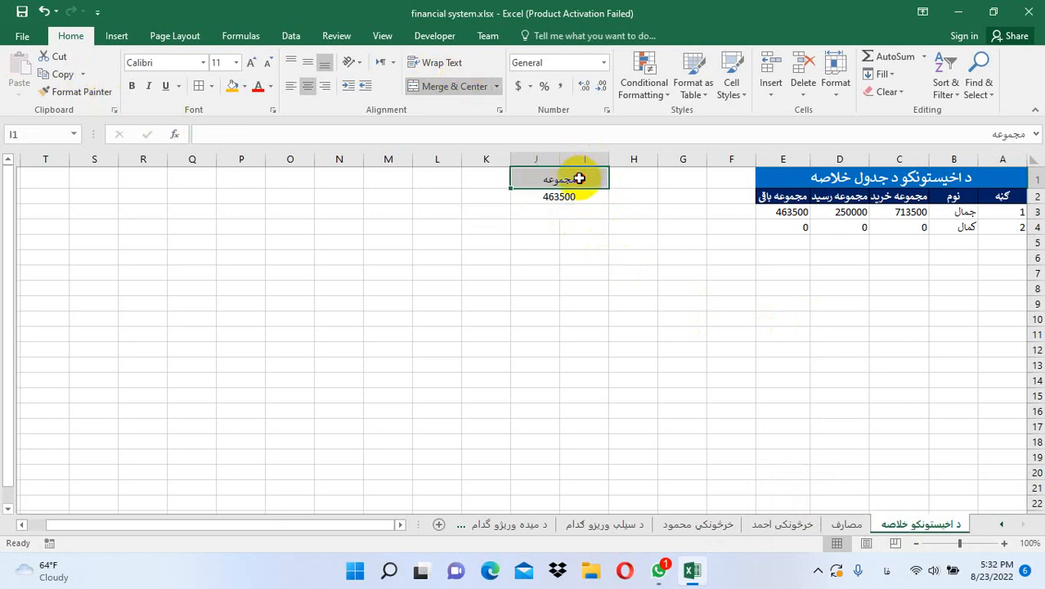
drag(579, 178, 573, 195)
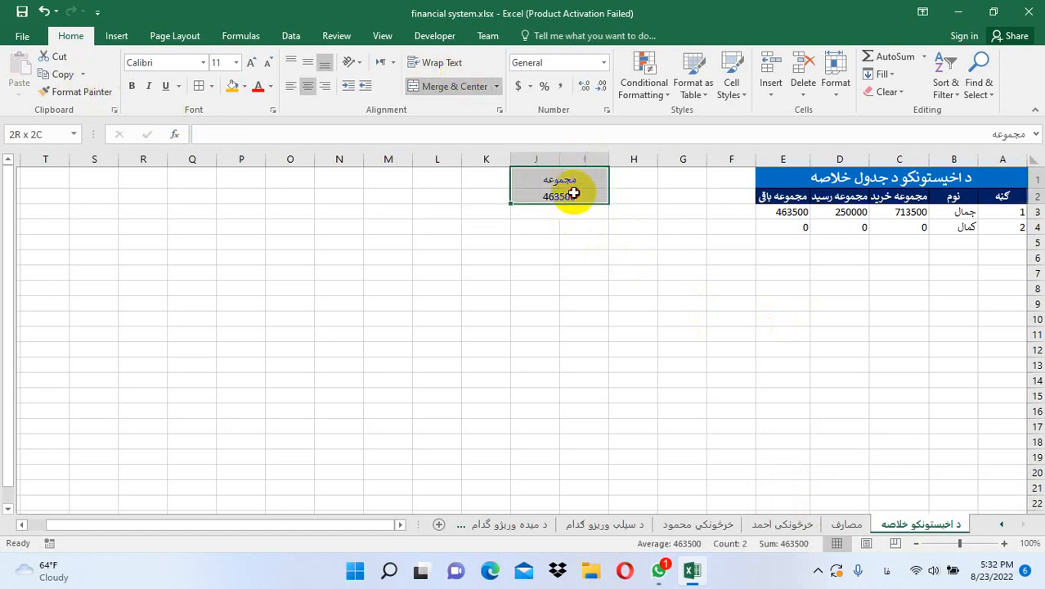
click(233, 86)
click(131, 86)
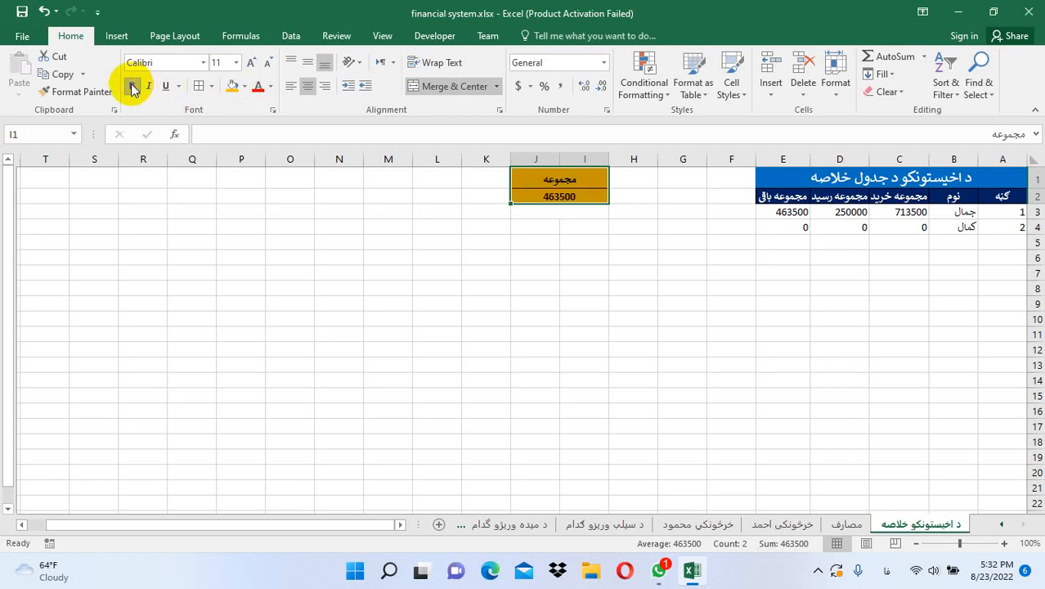
click(540, 241)
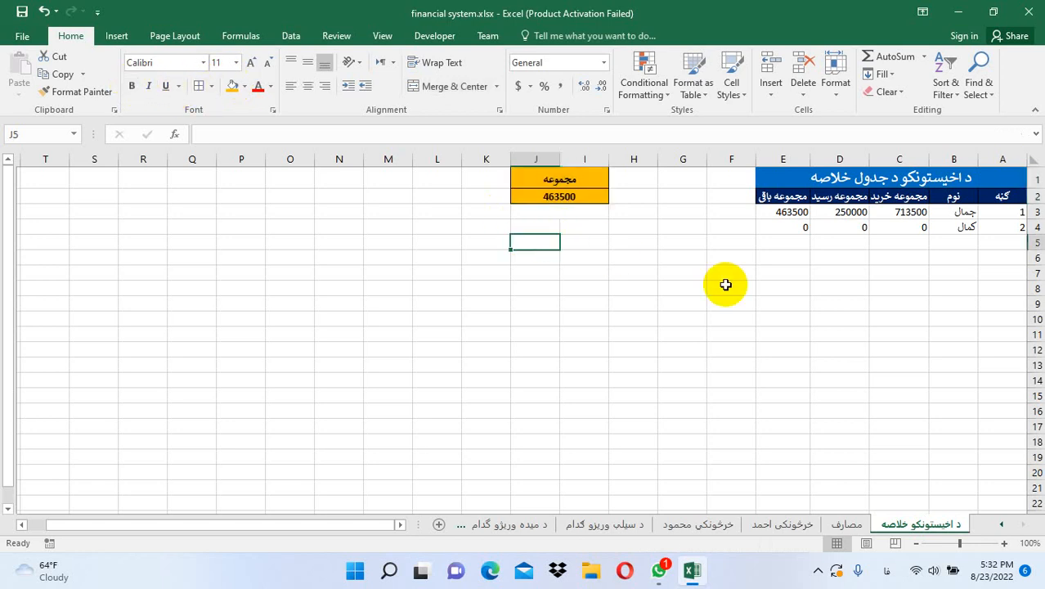
Name the 463500 total cell totalcustomerbalance using the Name Box
click(599, 203)
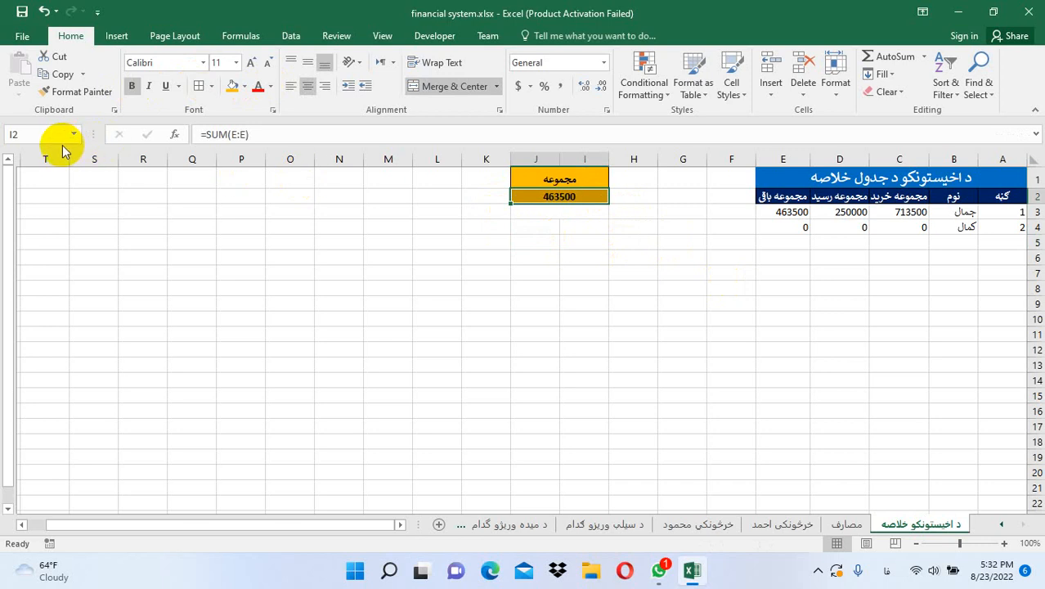
key(alt+shift)
click(50, 132)
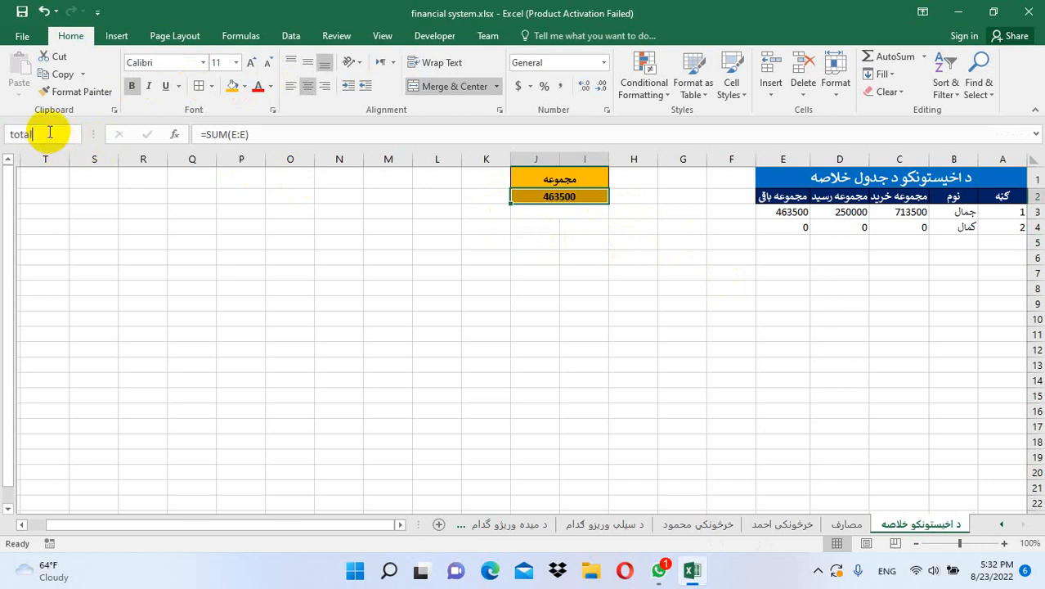
text(totalcustomer)
key(BackSpace)
key(BackSpace)
key(BackSpace)
key(BackSpace)
key(BackSpace)
key(BackSpace)
key(BackSpace)
key(BackSpace)
key(BackSpace)
key(BackSpace)
text(alcustomerbalance)
key(Return)
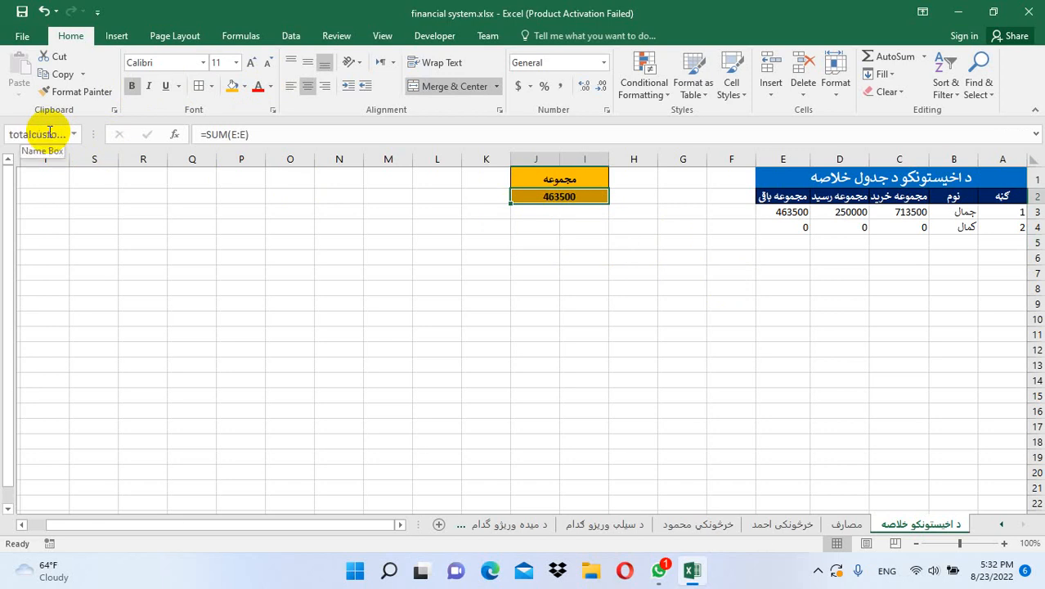
Name the 8450 expenses total on مصارف totalexpense, then return to the summary sheet
click(848, 523)
click(542, 205)
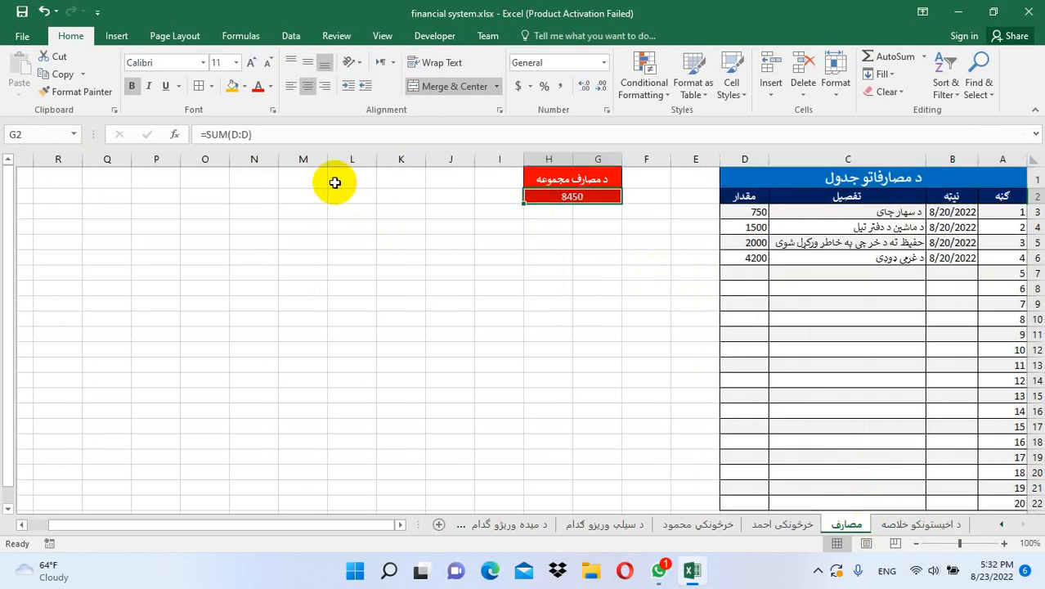
click(53, 137)
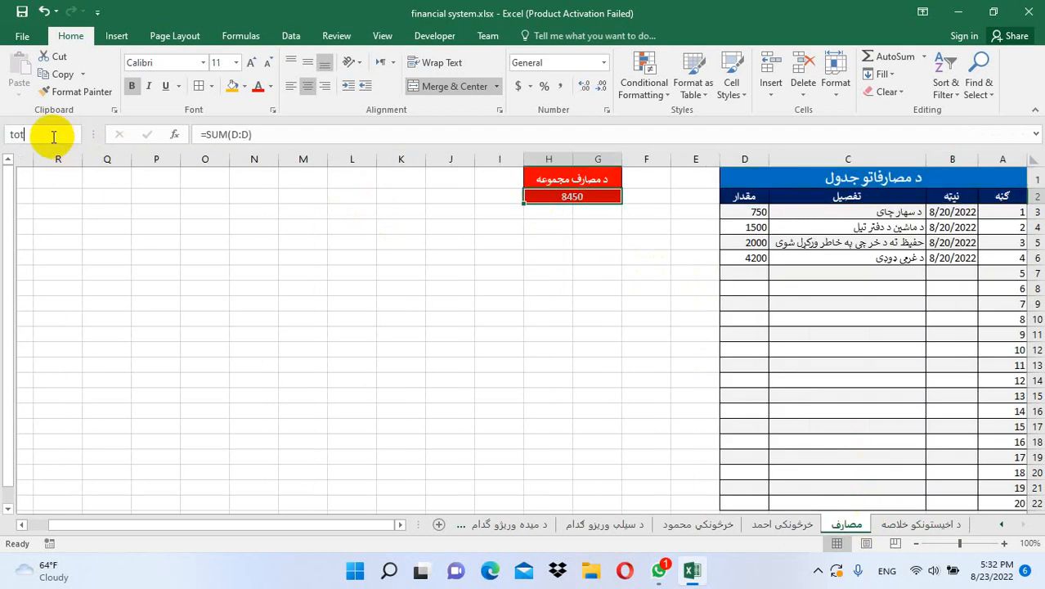
text(totalexpense)
key(Return)
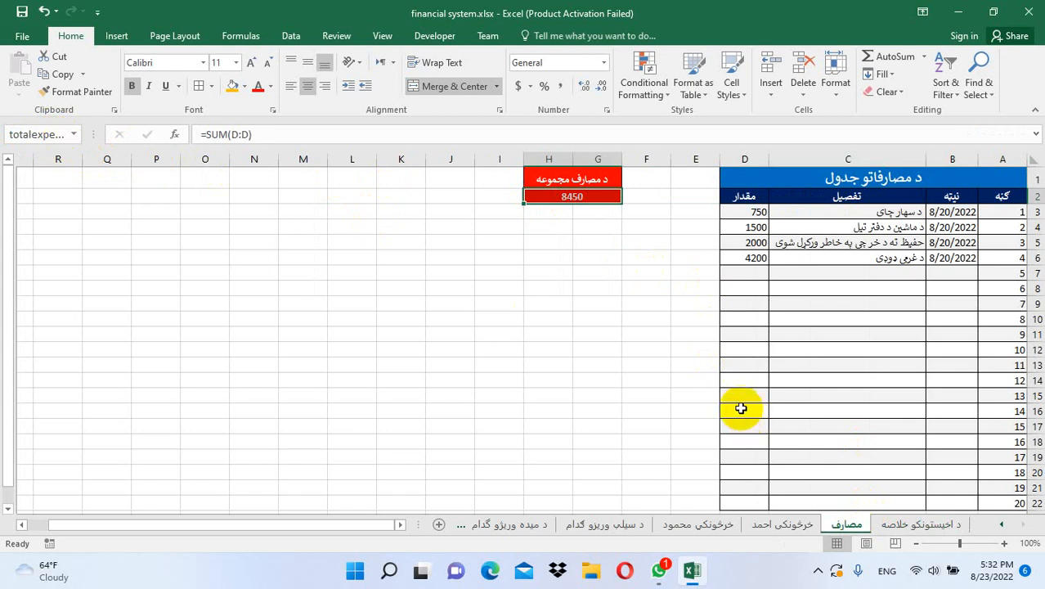
click(61, 134)
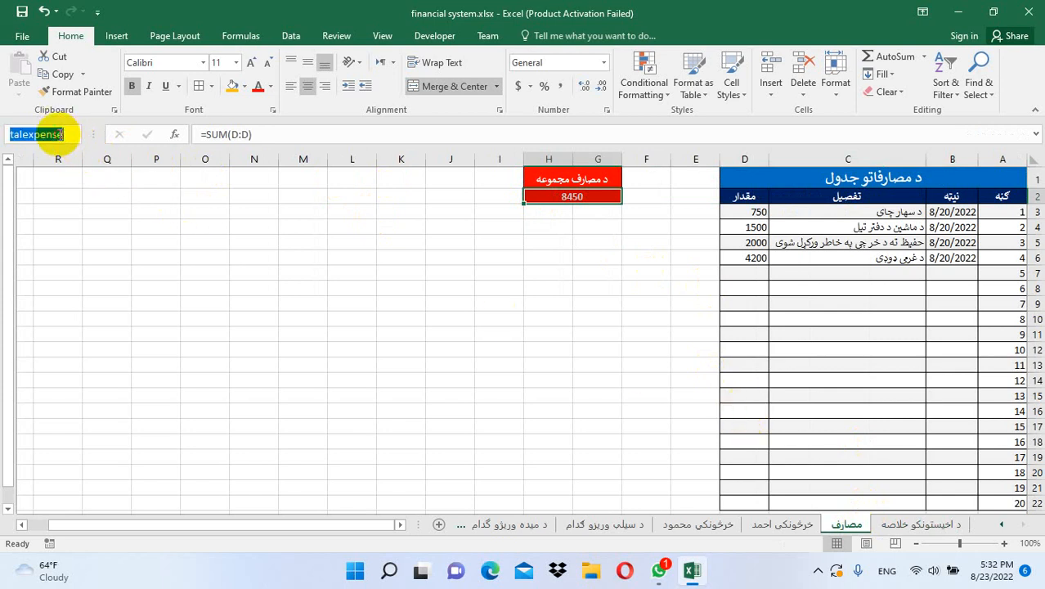
click(842, 455)
click(947, 530)
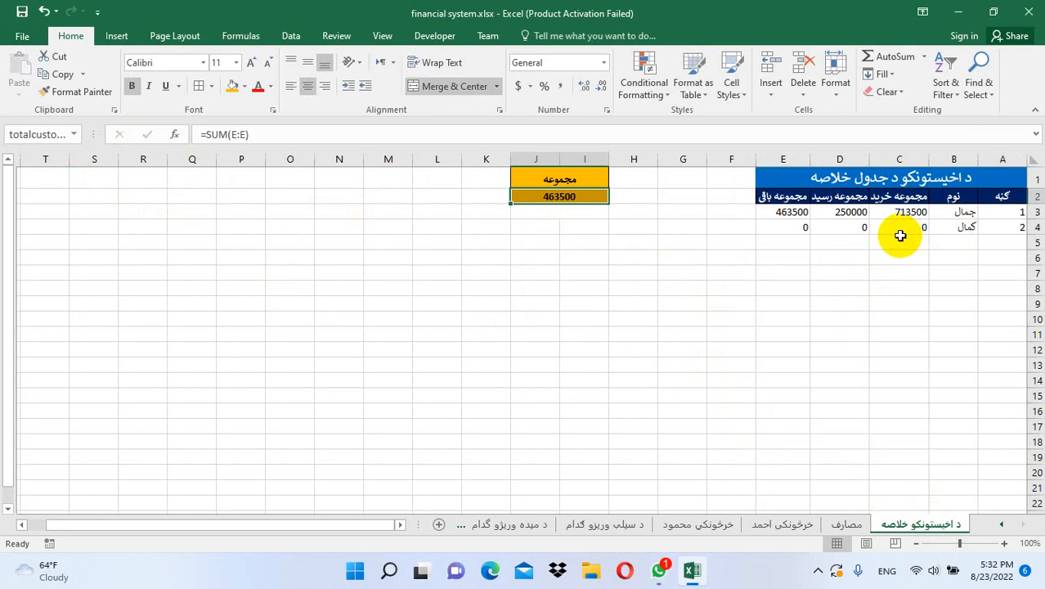
Add a warehouse row dated 8/23/2022, category وورزشي, price 4900 and 85 out, leaving 215
click(1002, 526)
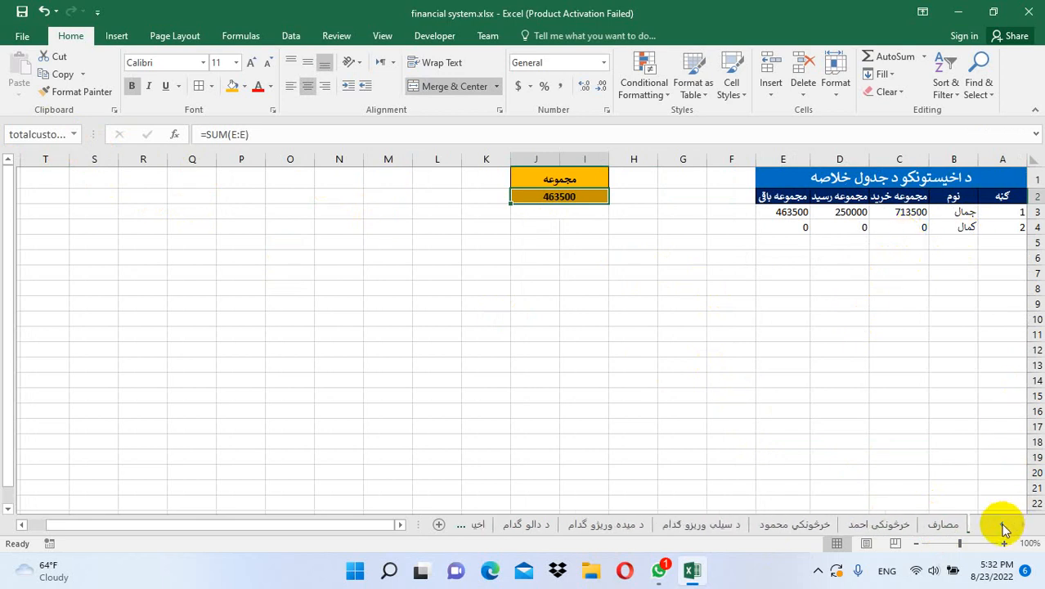
click(691, 527)
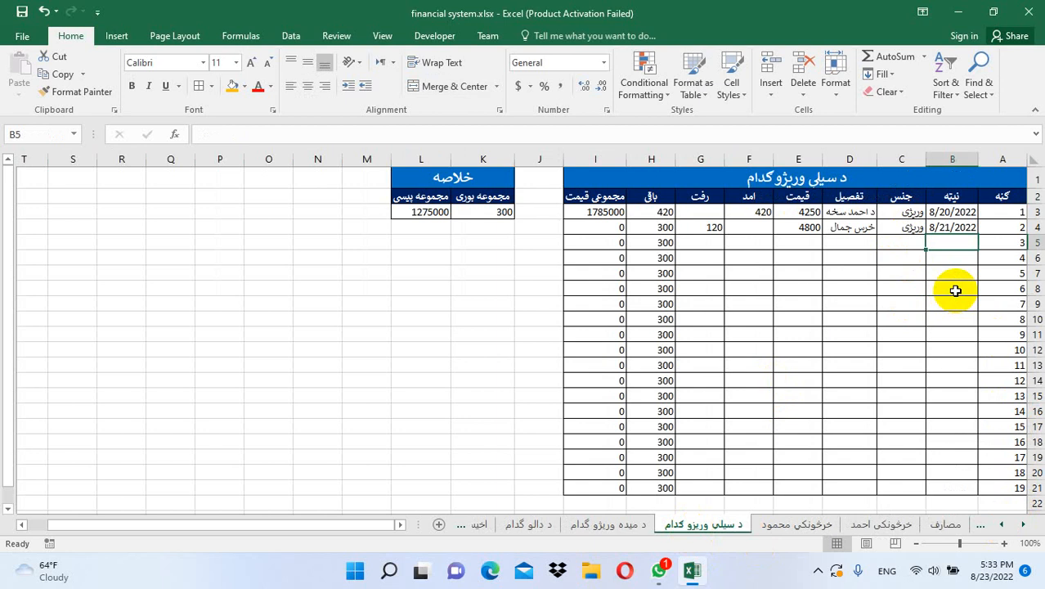
text(8/23/2022)
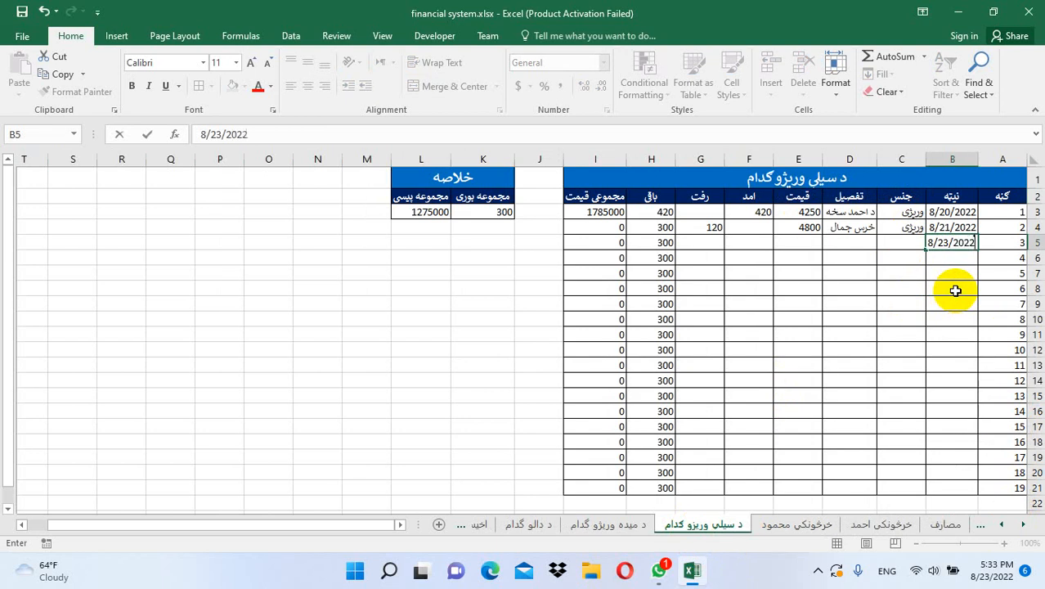
key(Tab)
text(و)
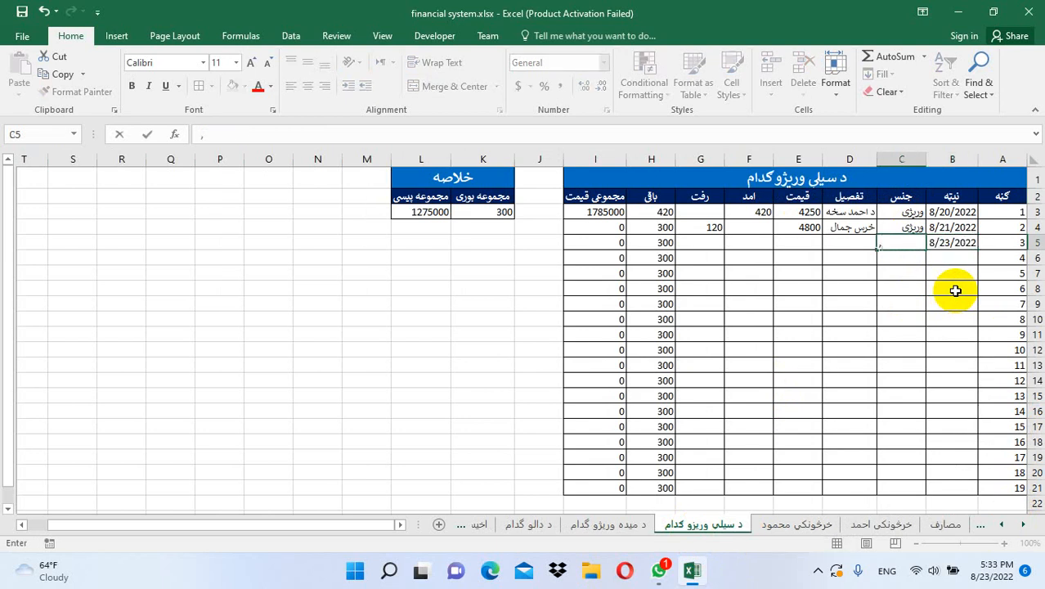
text(ورزشي)
key(Tab)
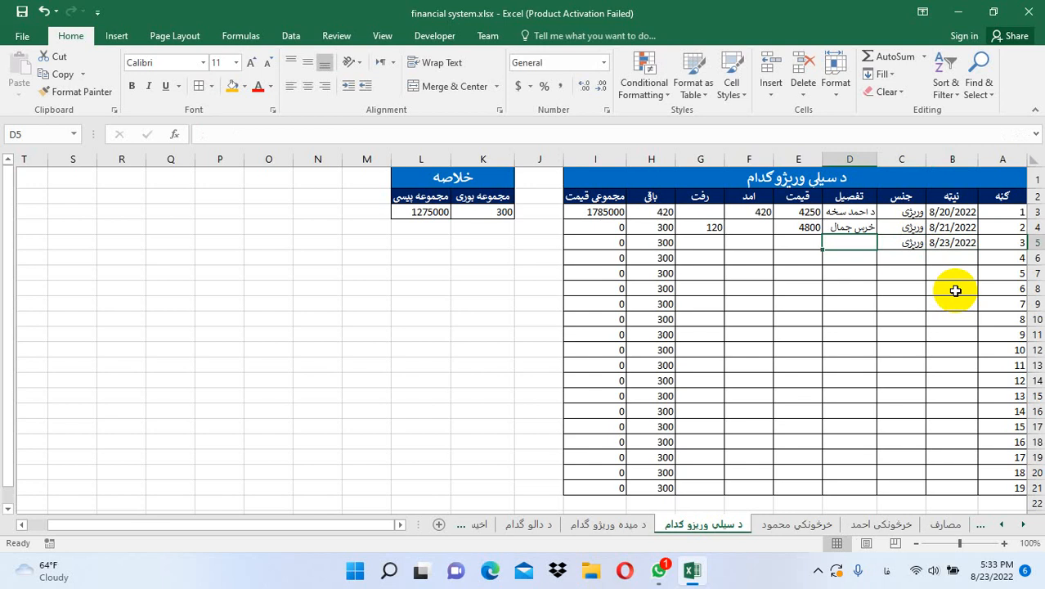
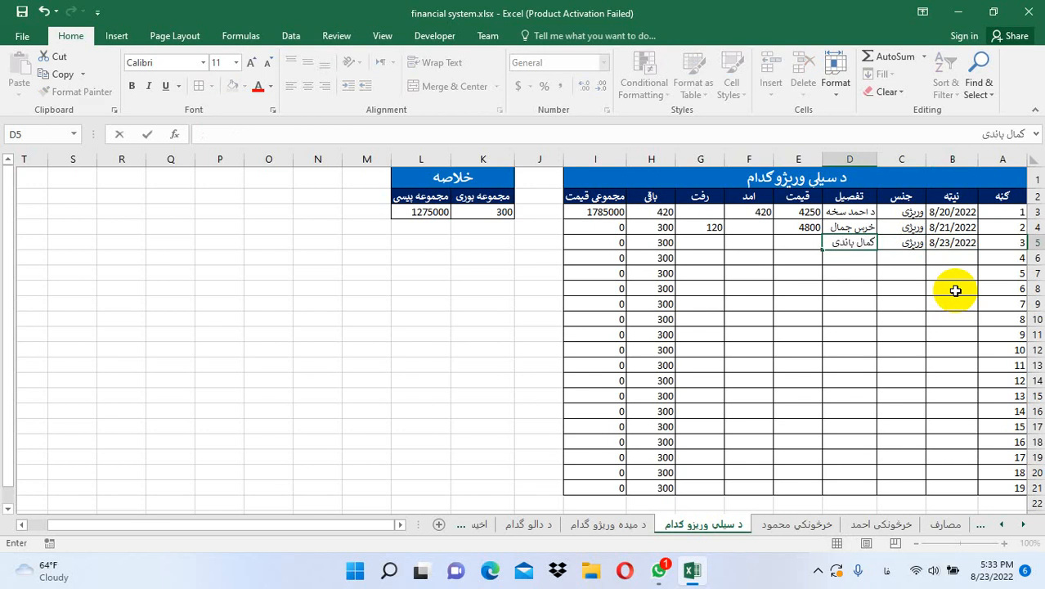
key(Tab)
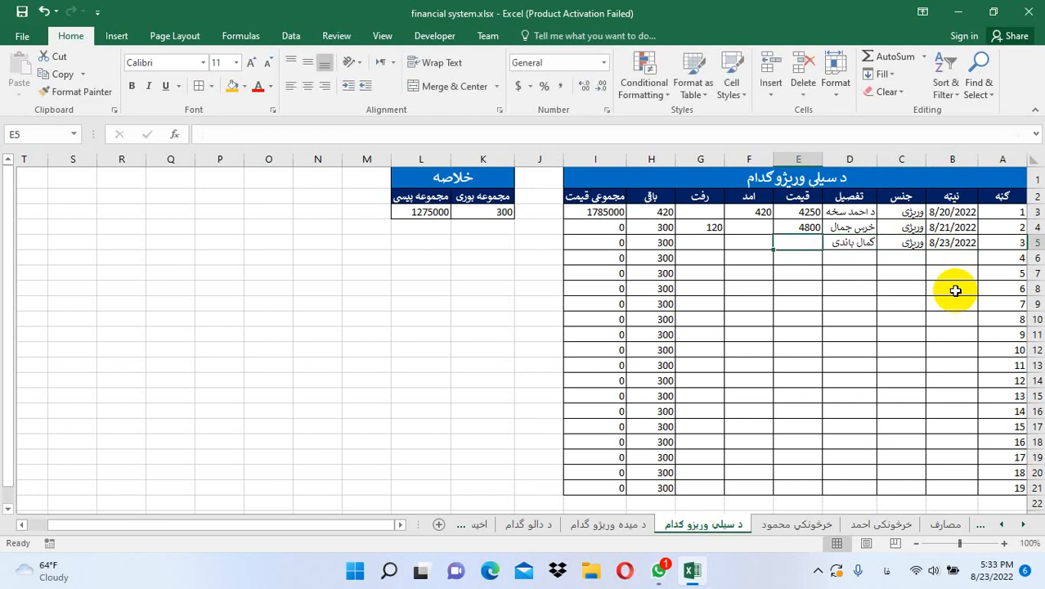
text(4900)
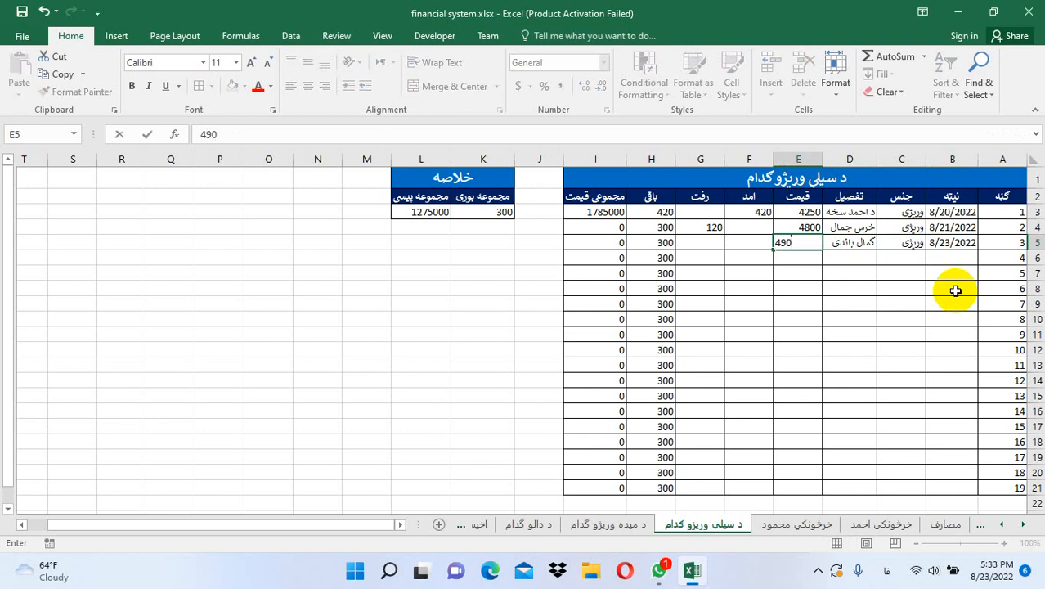
key(Tab)
key(Tab)
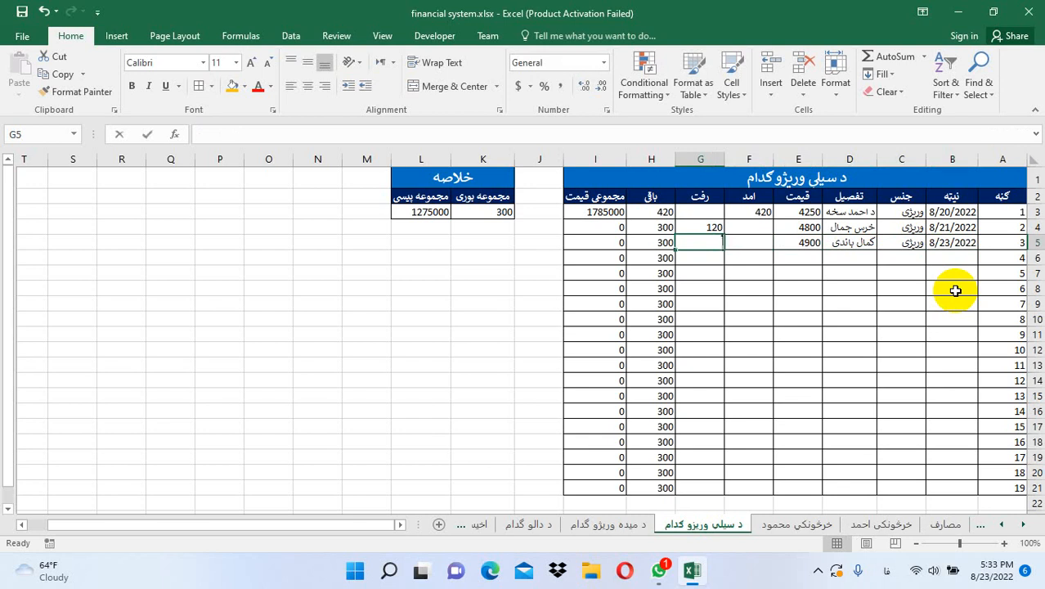
text(85)
key(Return)
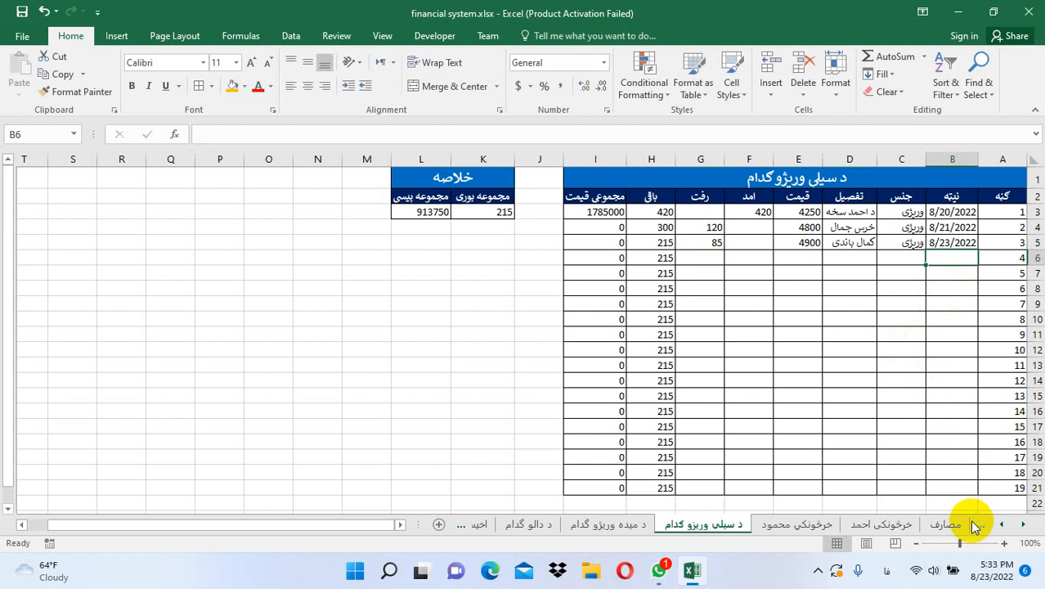
On the second buyer's sheet, enter 8/23/2022, وریژی, سیله and description '85 بوری 50 کیلوی' in row 3
click(1002, 524)
click(1002, 526)
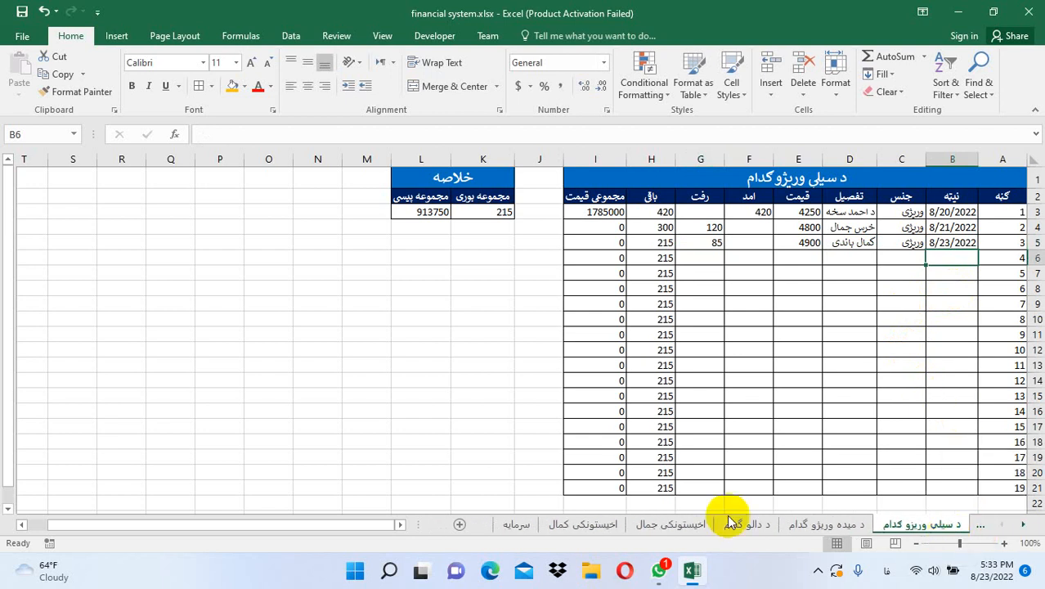
click(593, 526)
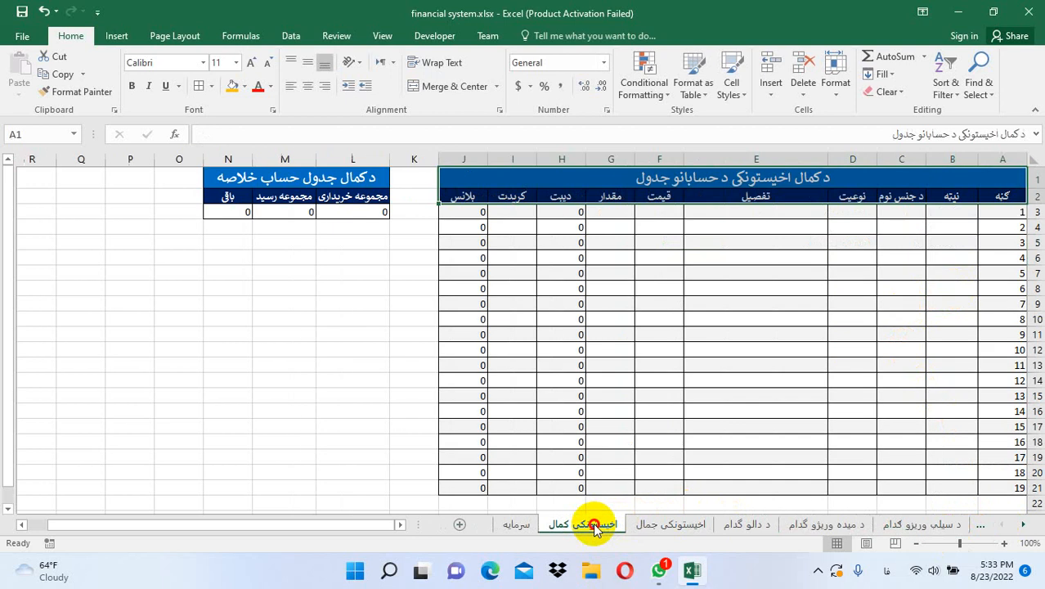
click(949, 215)
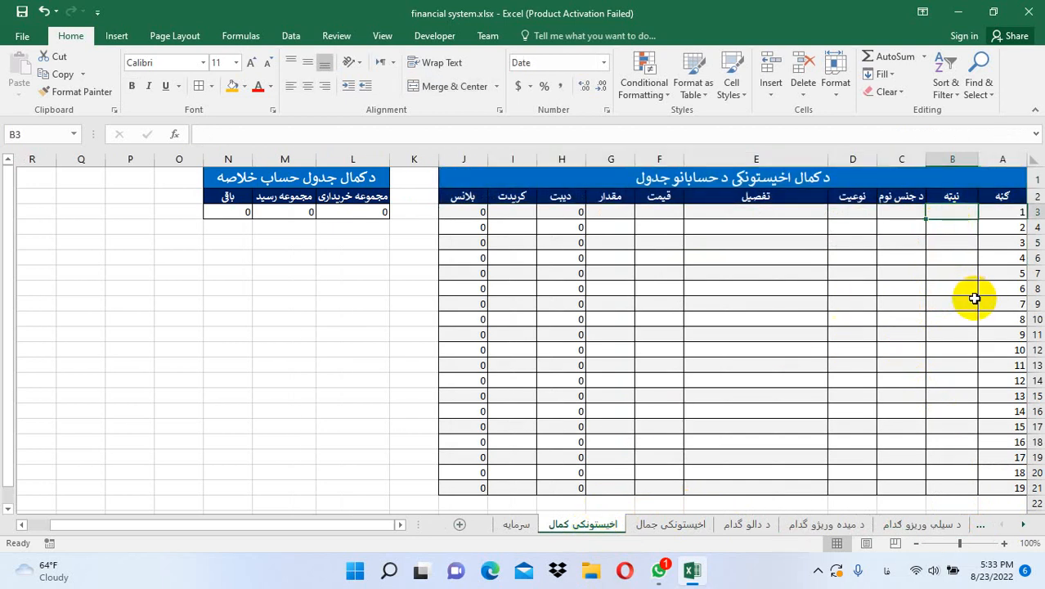
text(8/23/20)
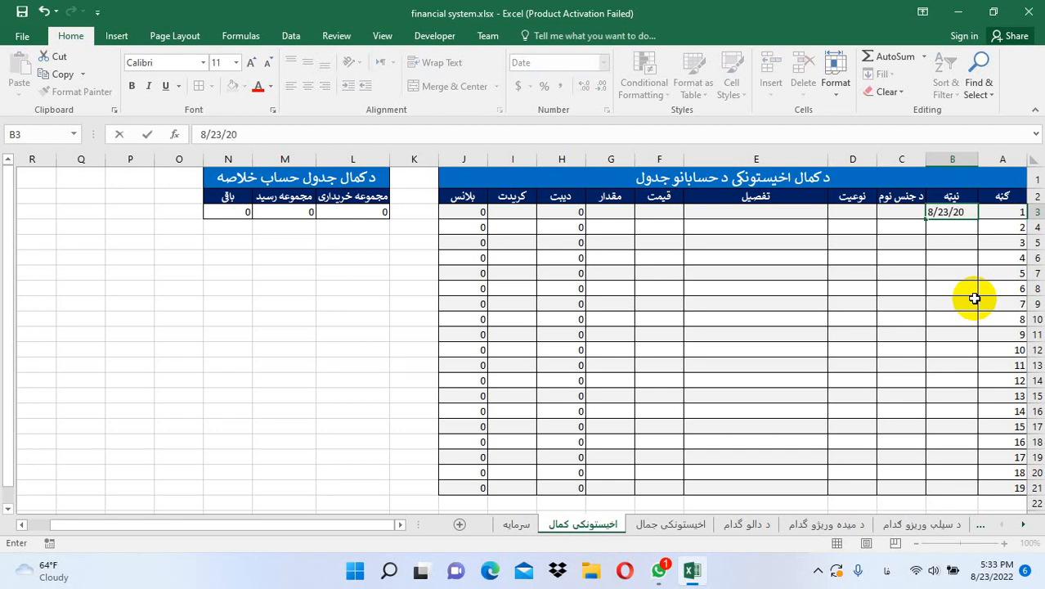
text(22)
key(Tab)
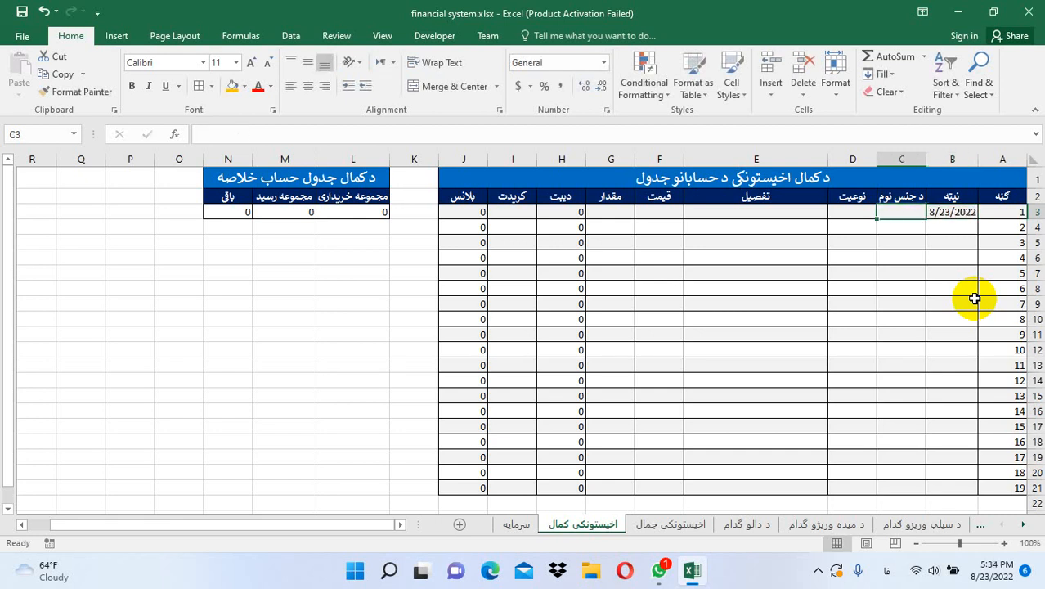
text(و)
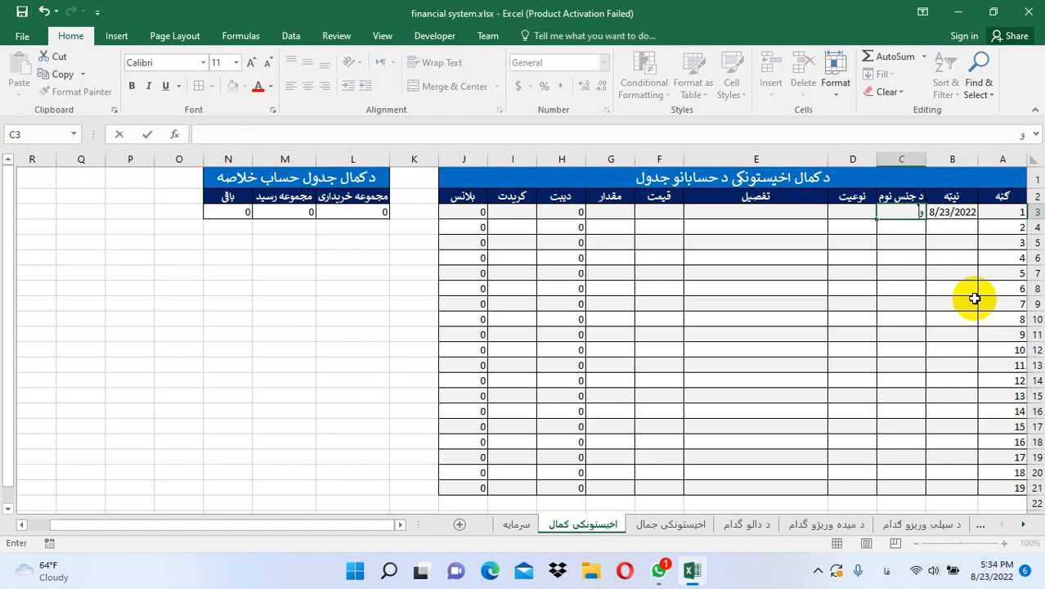
text(ریژی)
key(Tab)
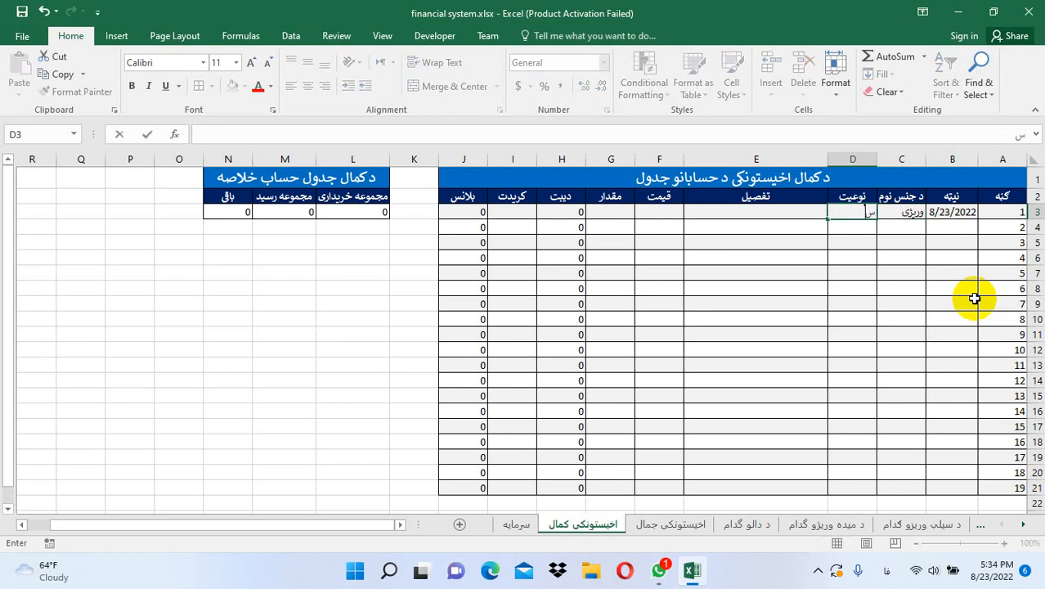
text(سیله)
key(Tab)
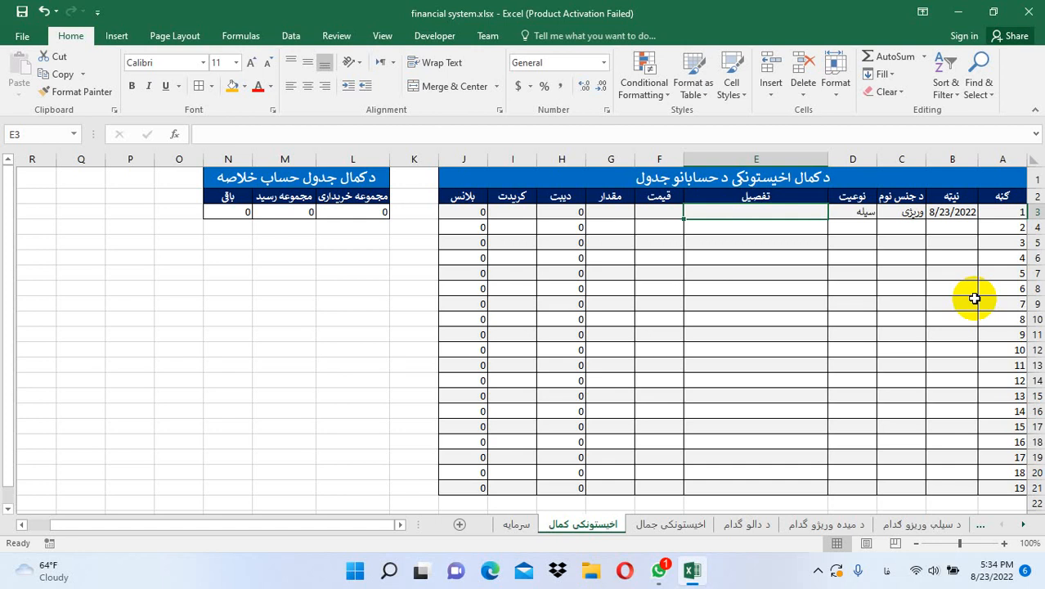
text(8)
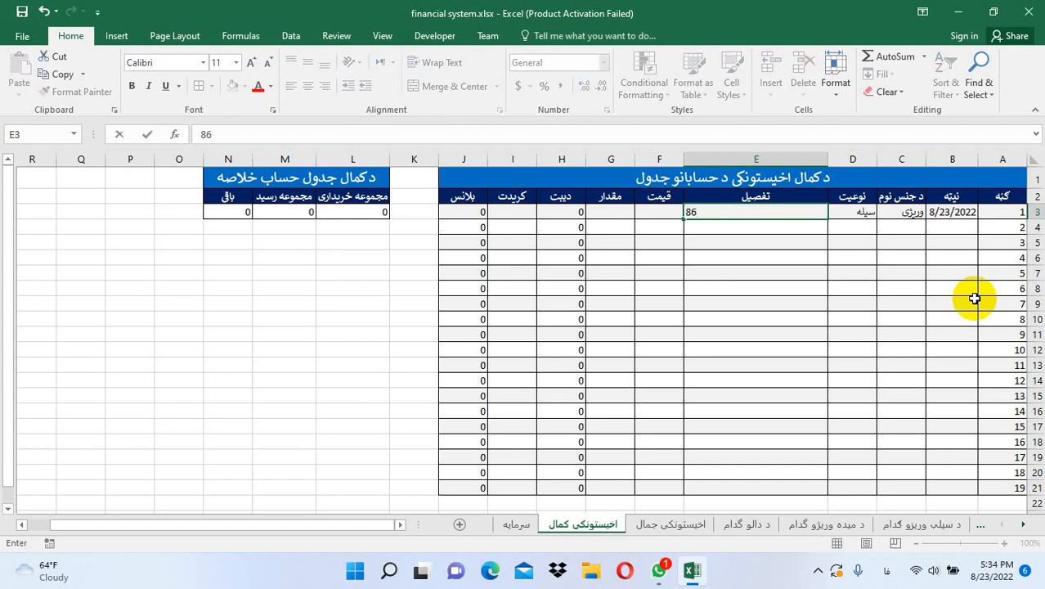
text(5 بوری)
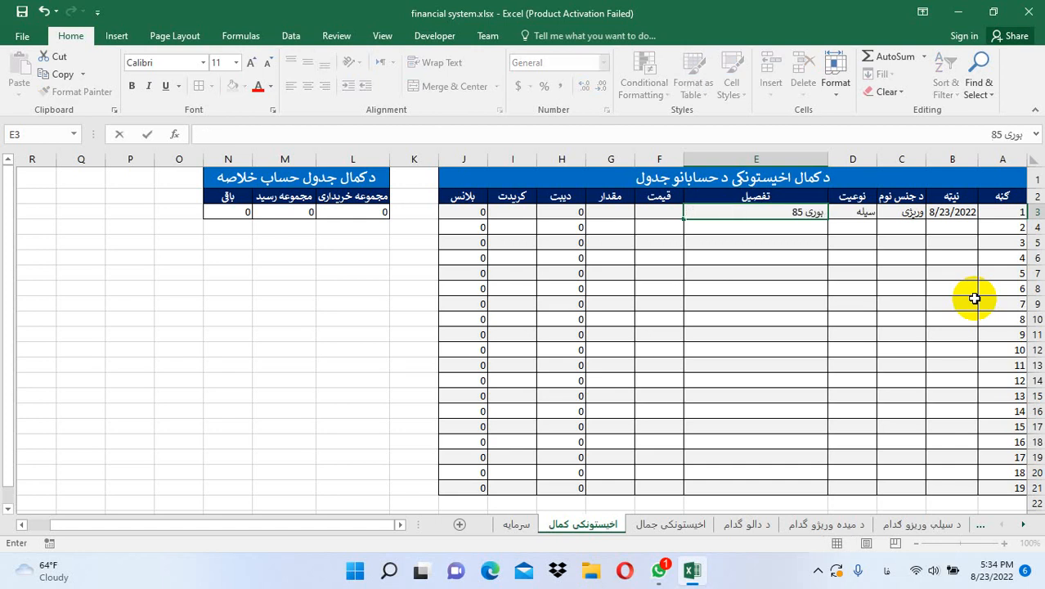
text( 50 ک)
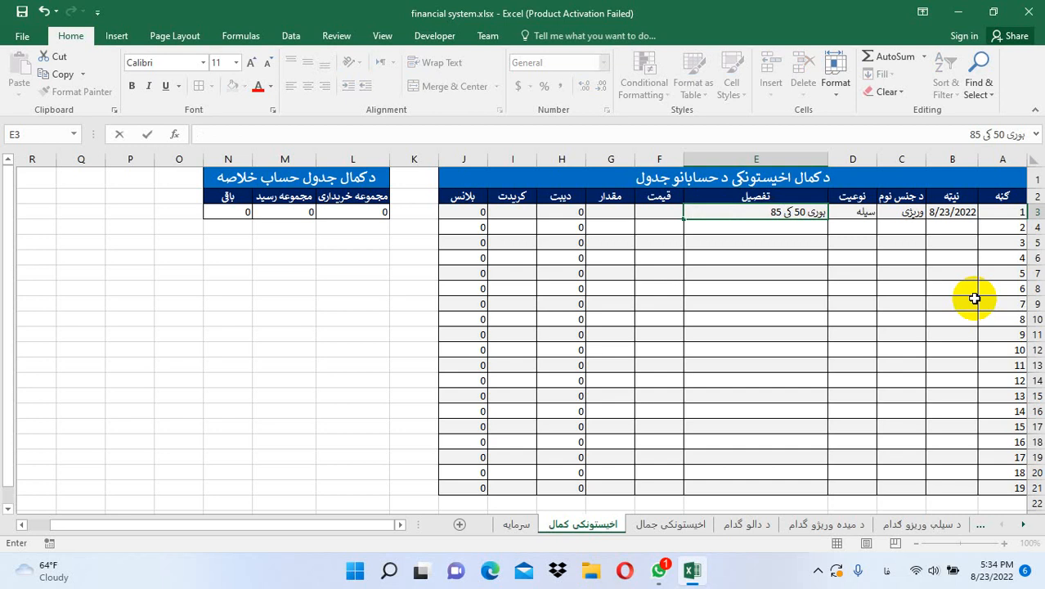
text(یلوی)
key(Tab)
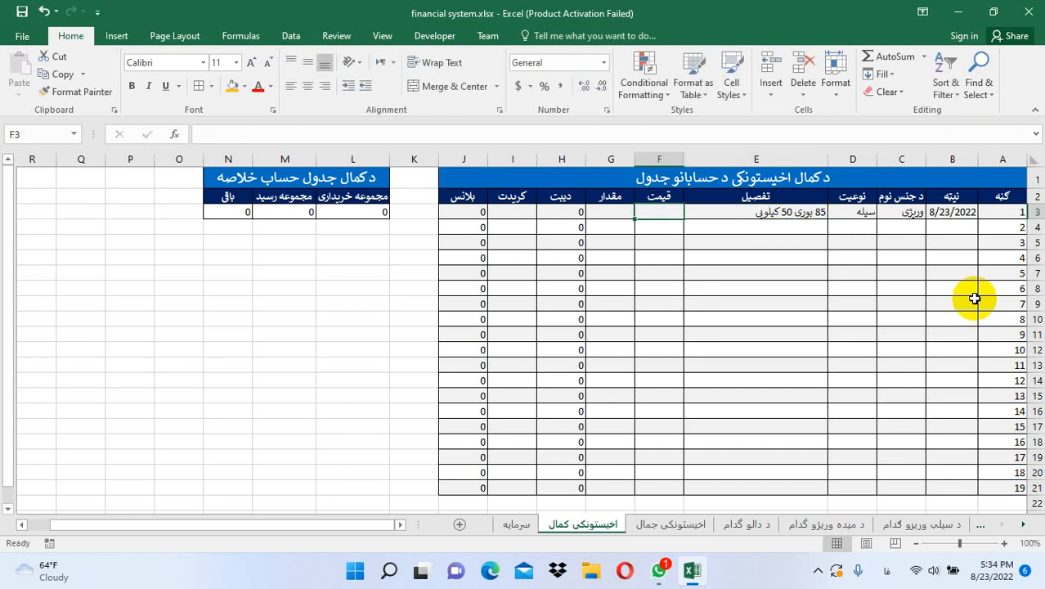
Enter price 4900 and quantity 85, then view the summary's 880000 grand total
text(4900)
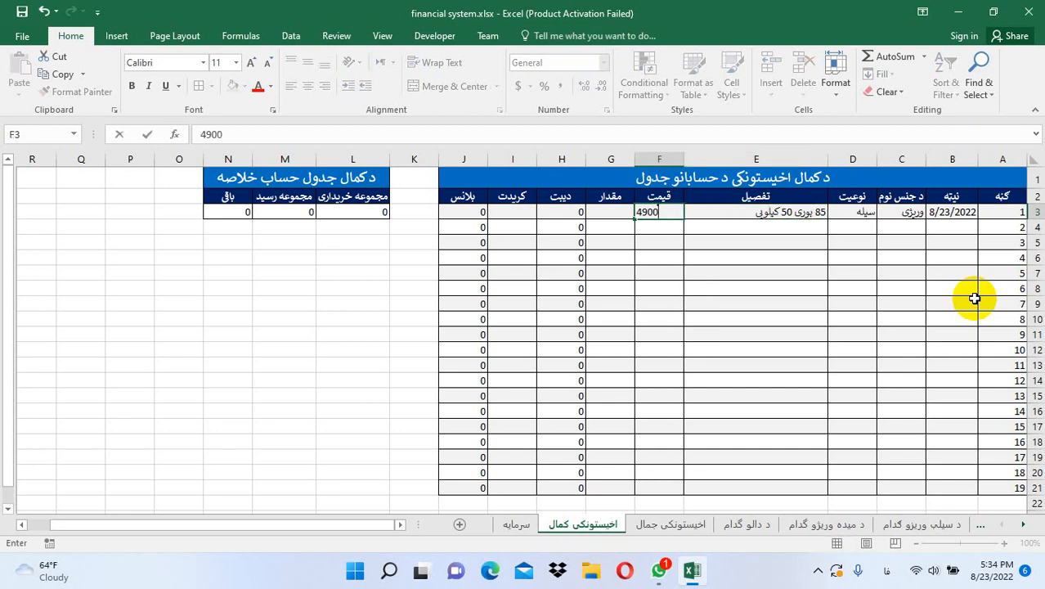
key(Tab)
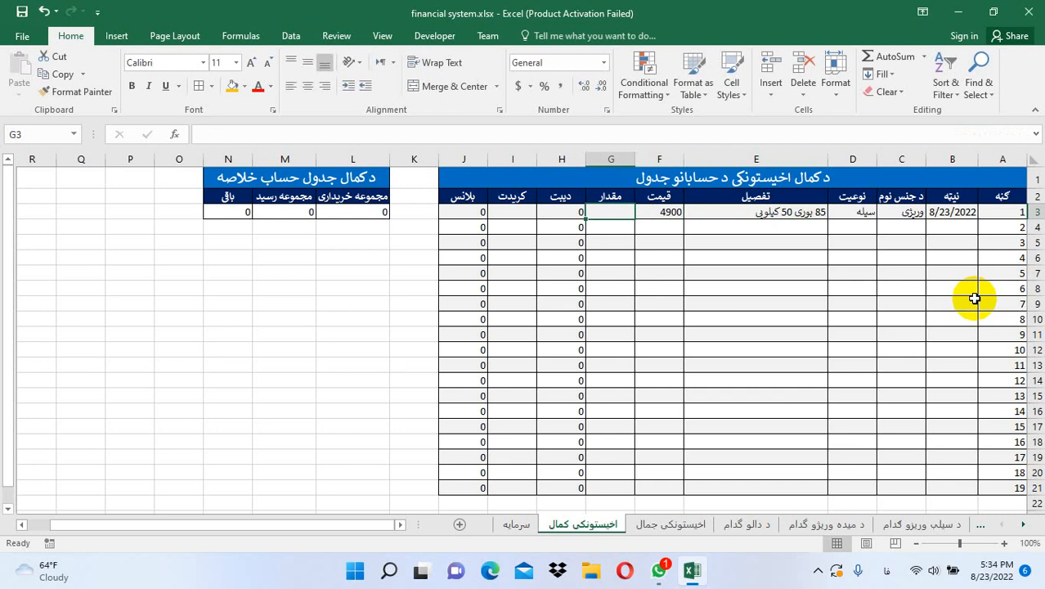
text(85)
key(Return)
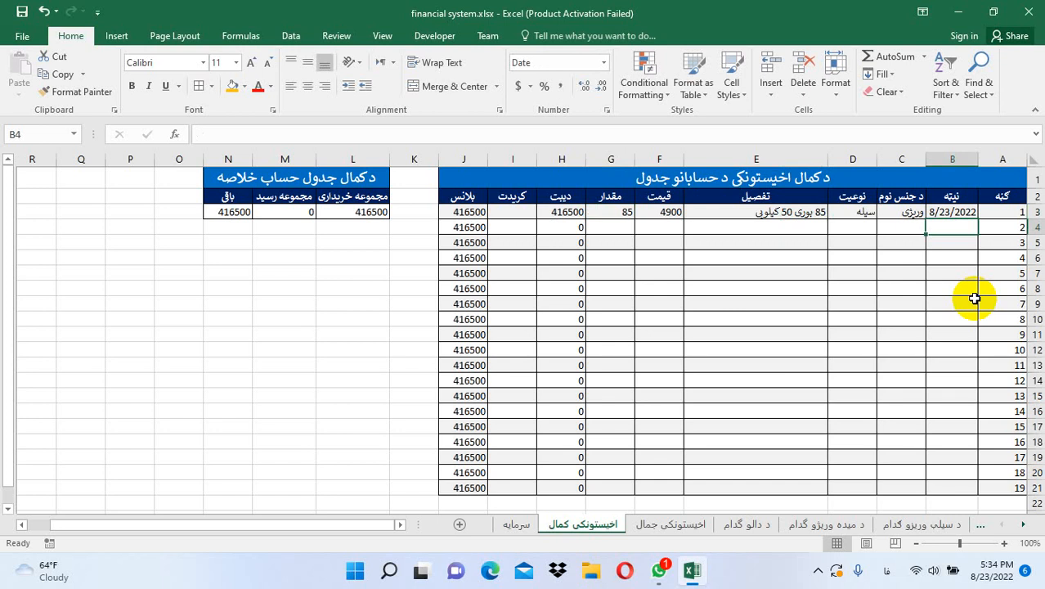
click(1024, 526)
click(1024, 526)
click(914, 526)
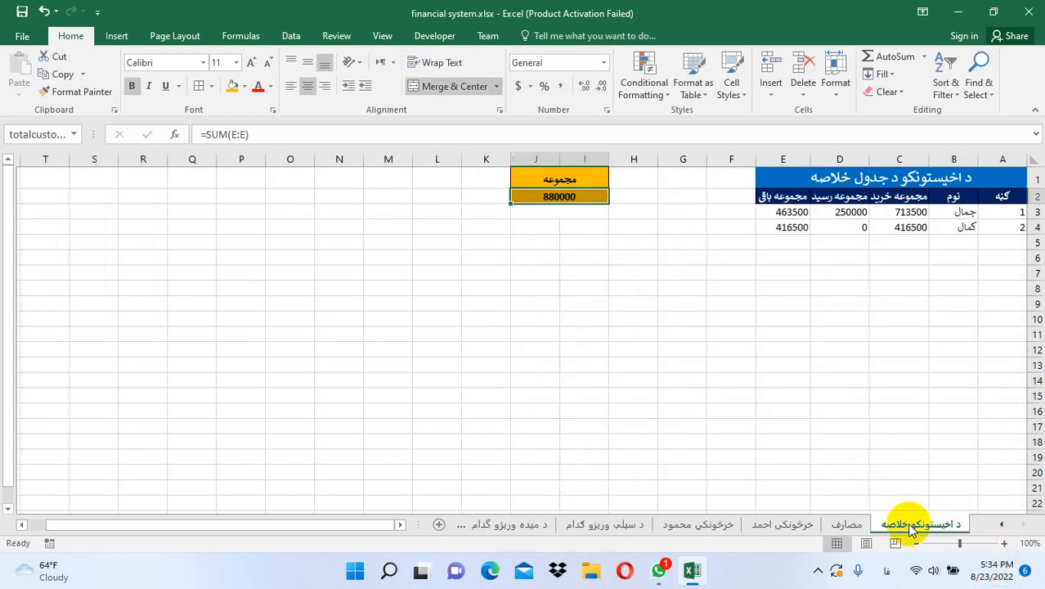
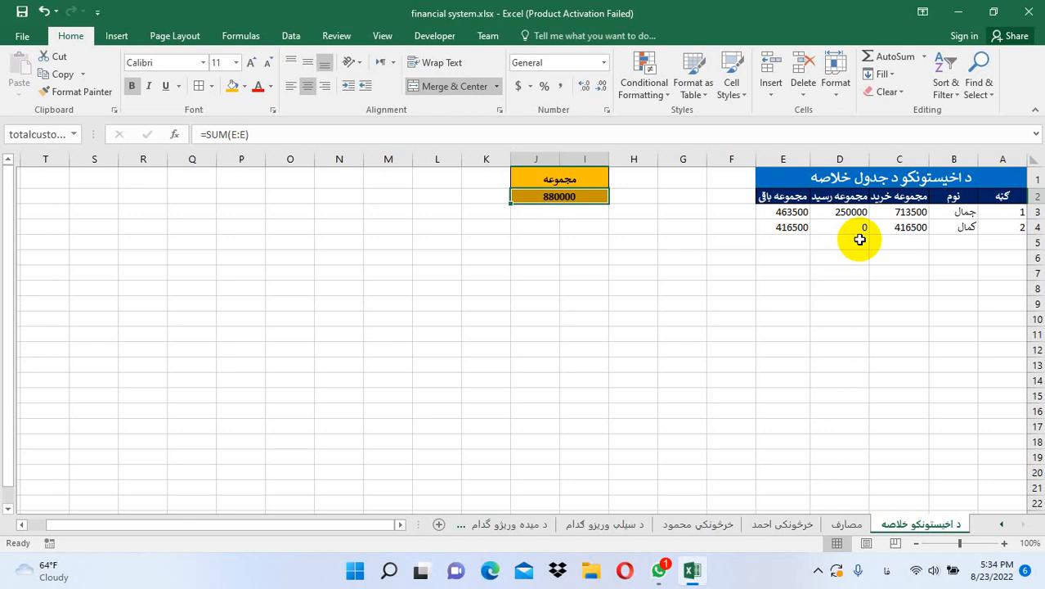
On the second buyer's ledger, record an 8/23/2022 received-by-hand entry with a 185000 credit, leaving 231500
click(1001, 524)
click(1001, 524)
click(1001, 524)
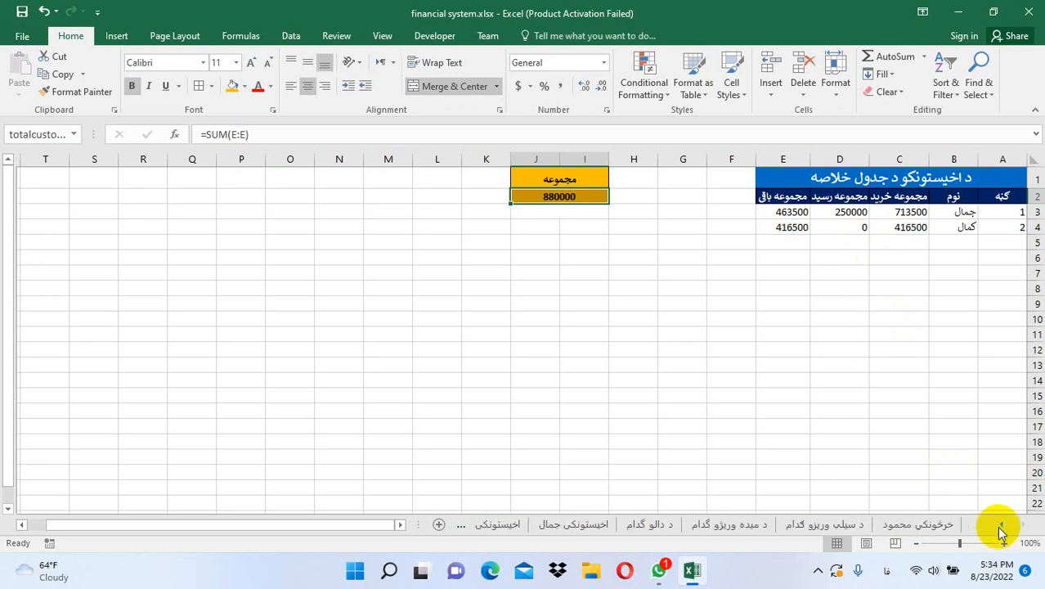
click(1000, 526)
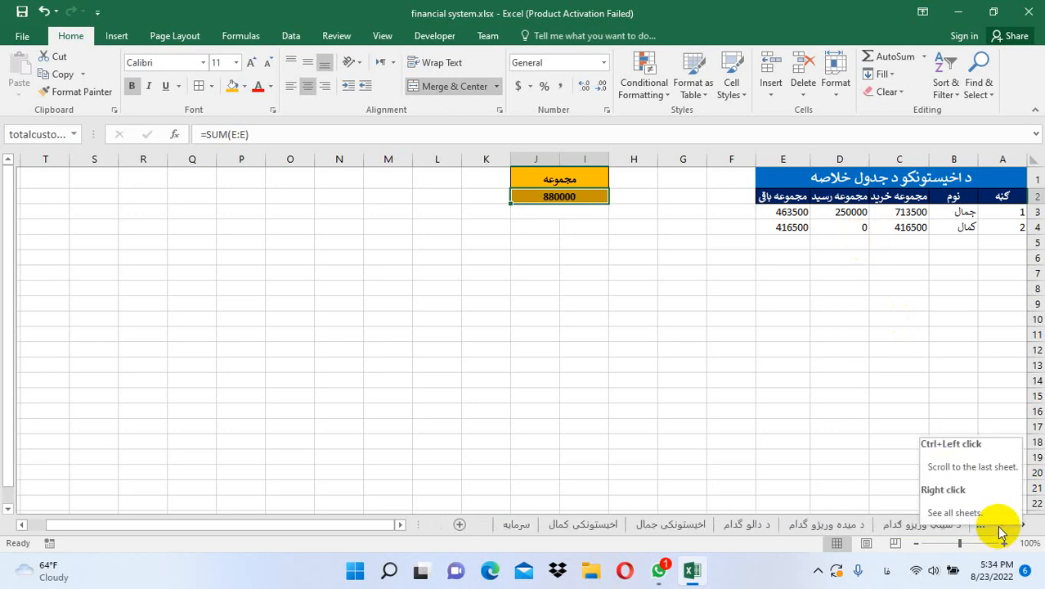
click(602, 523)
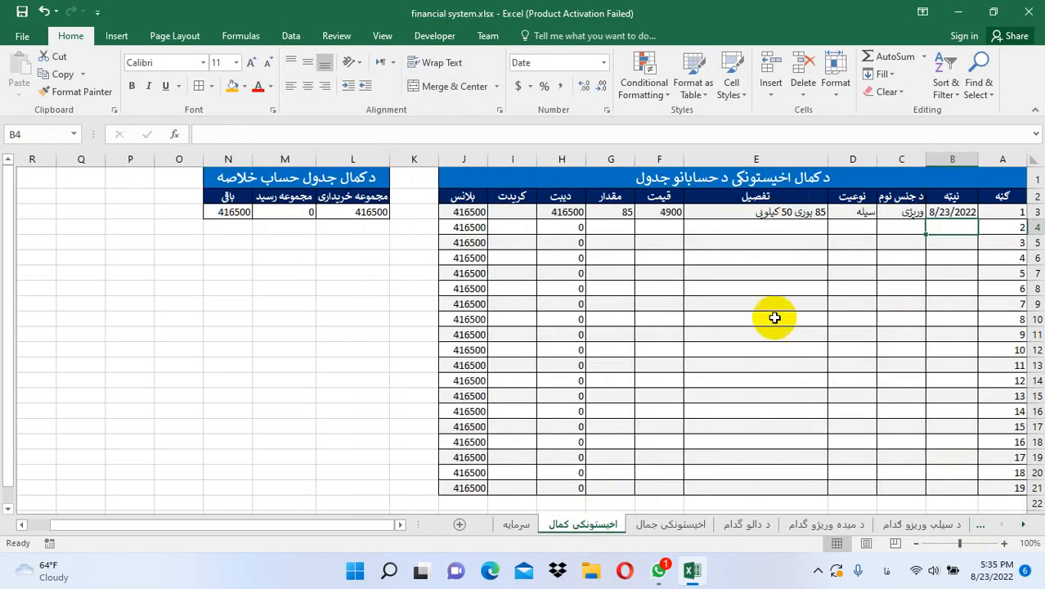
text(8/)
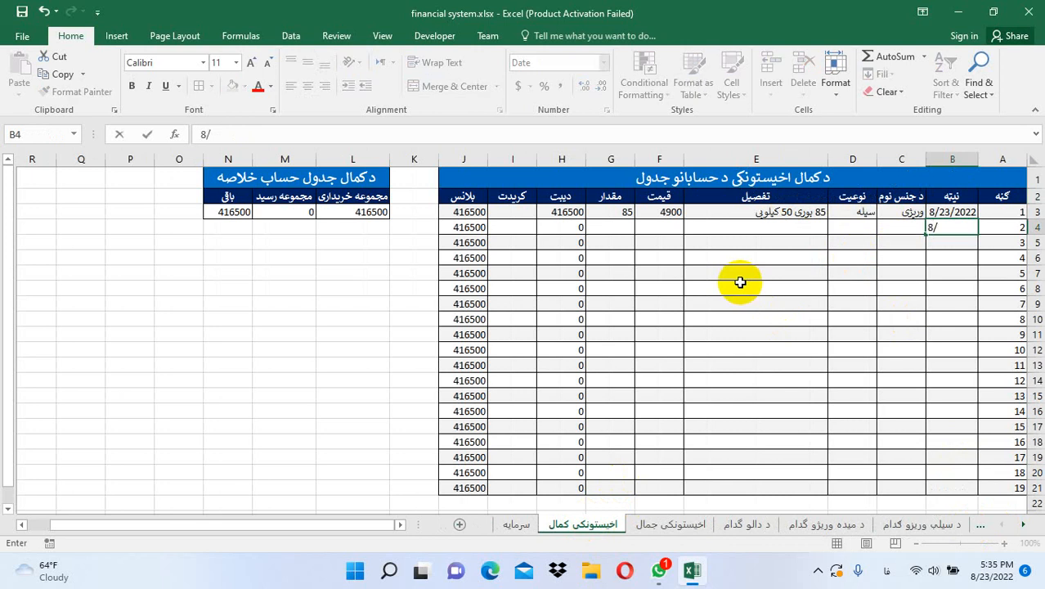
text(23/2022)
key(Tab)
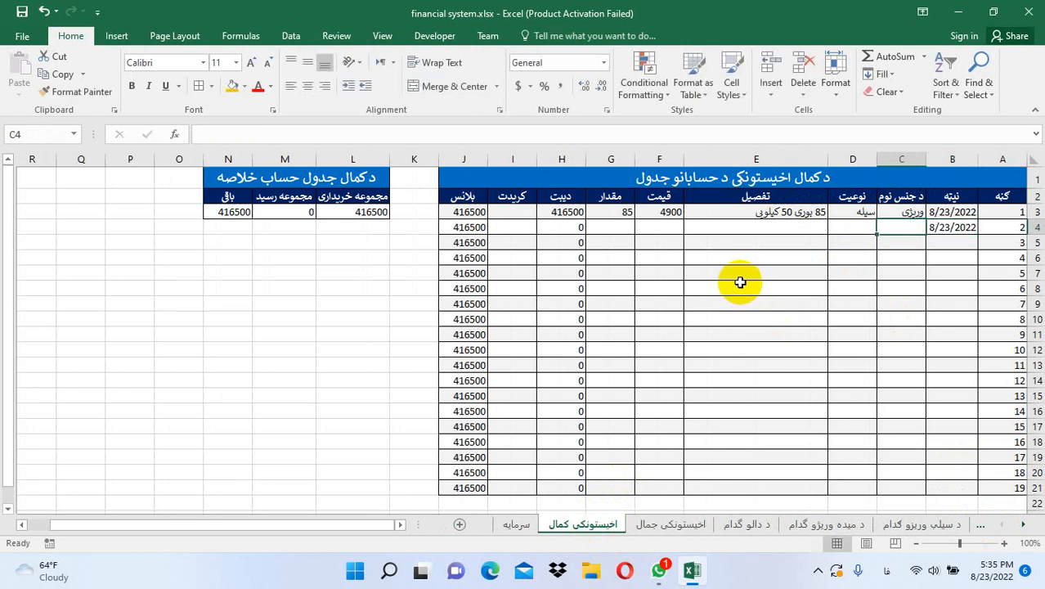
key(Tab)
key(Tab)
text(د حفیظ)
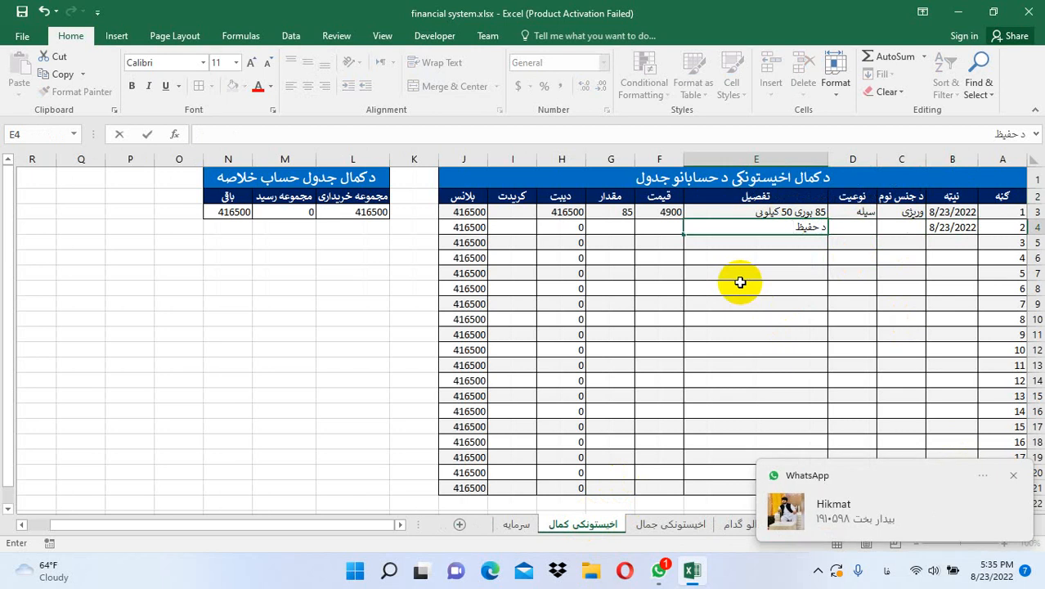
text( په لاس)
key(Tab)
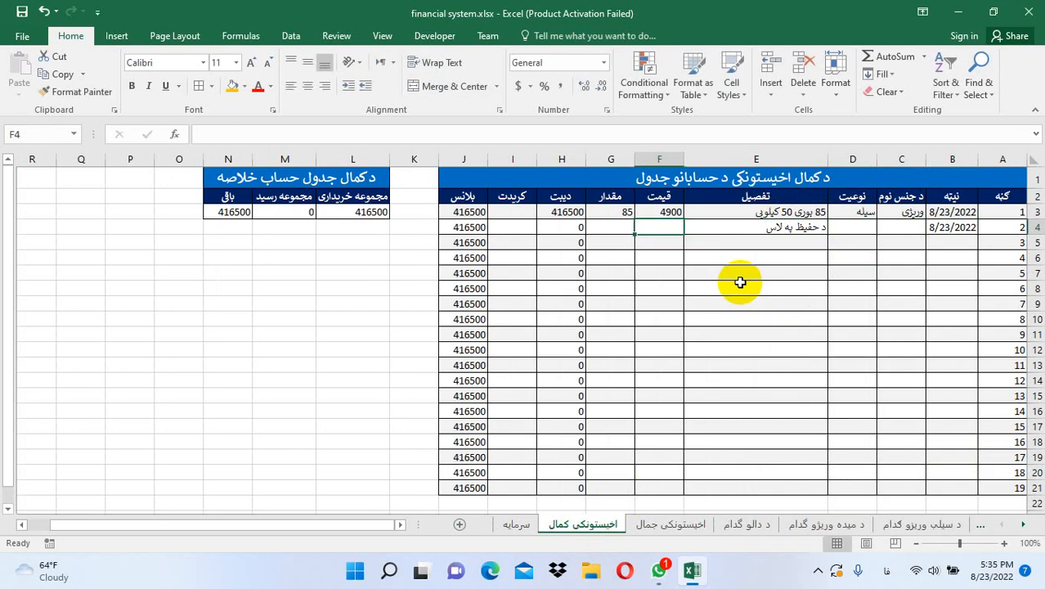
key(Tab)
key(Tab)
key(Tab)
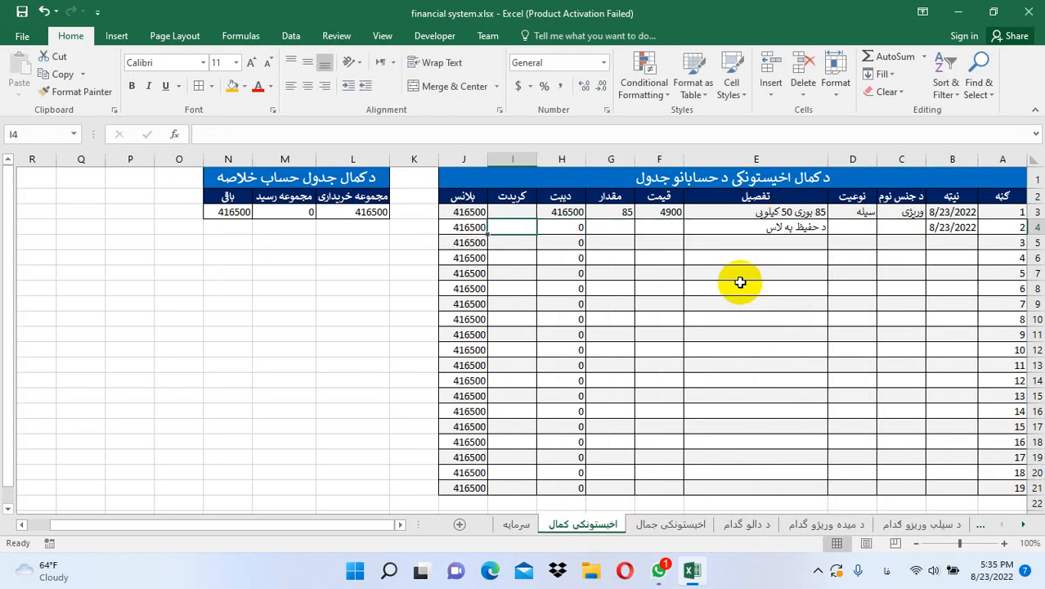
text(185000)
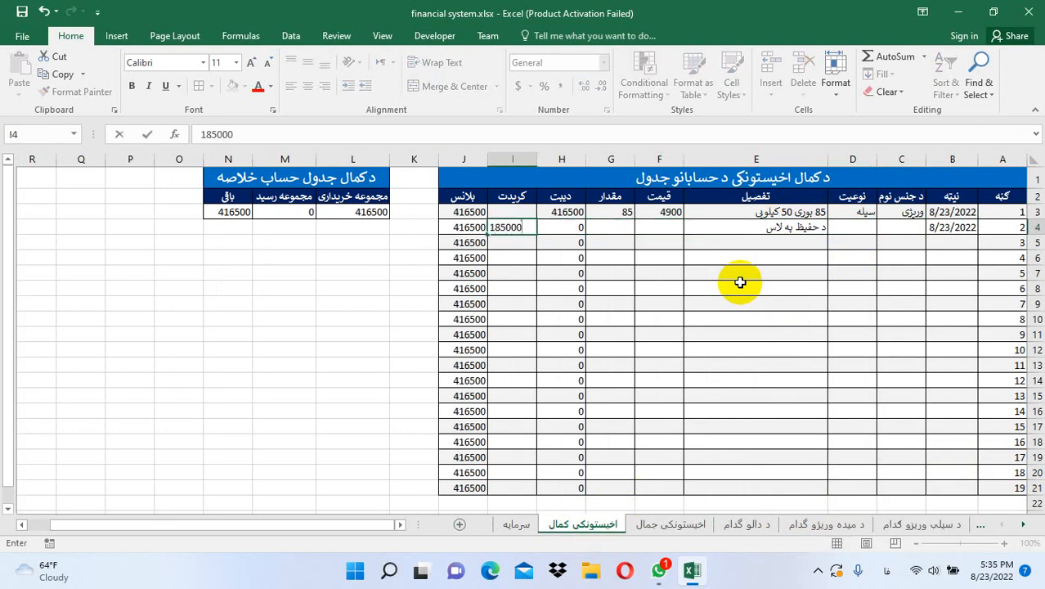
key(Return)
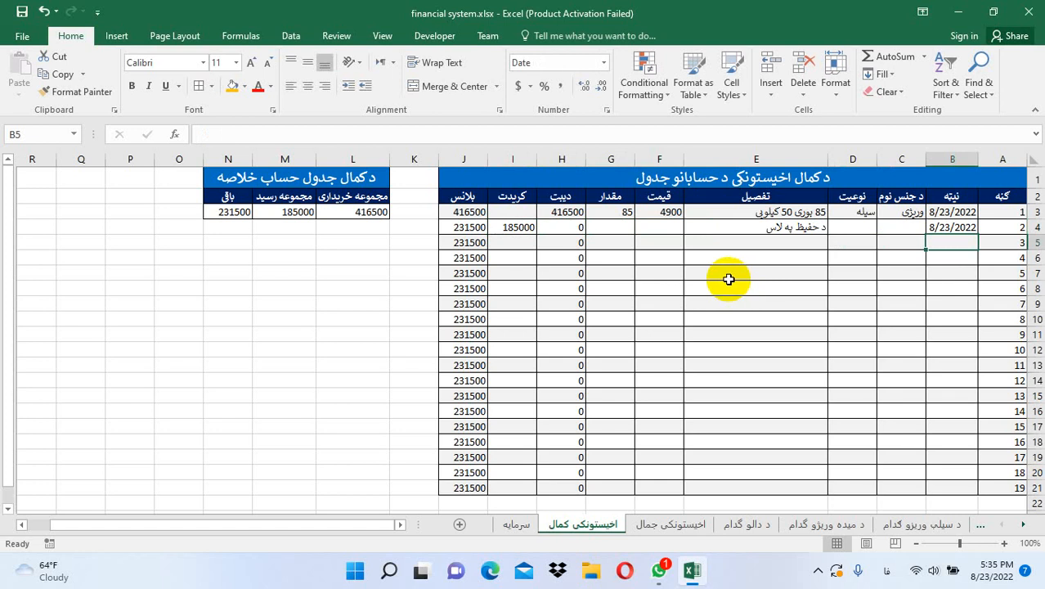
Apply All Borders to the buyers' summary table A1:E17
click(1023, 525)
click(1023, 524)
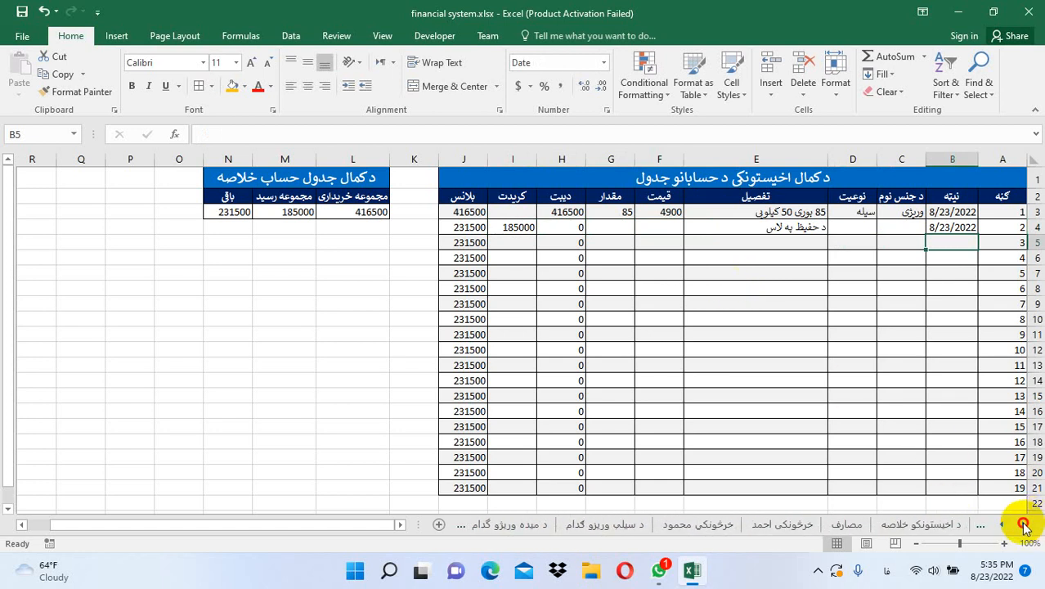
click(933, 524)
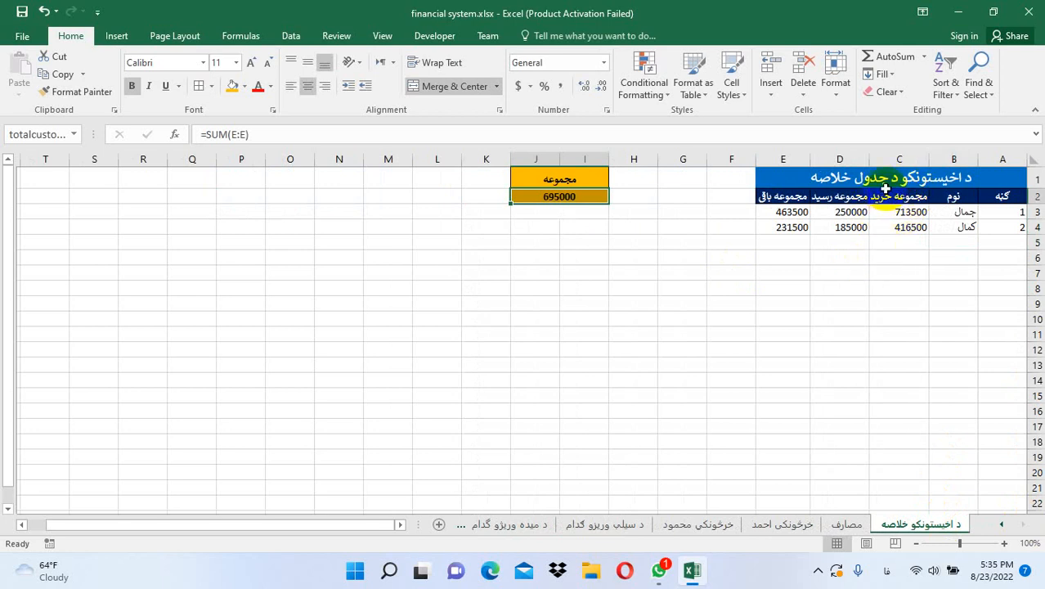
drag(885, 187, 882, 418)
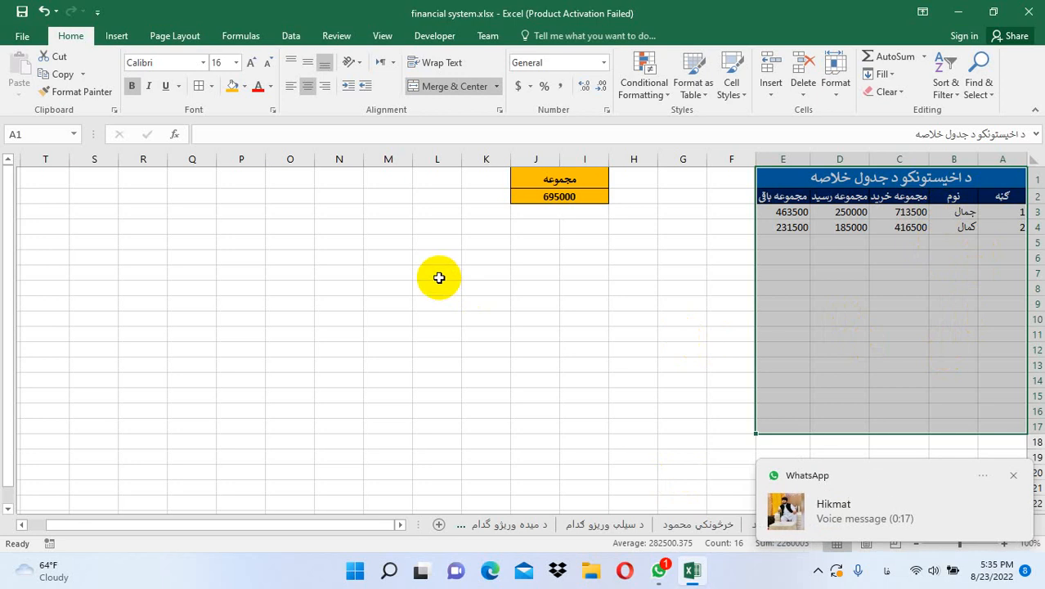
click(200, 86)
click(816, 308)
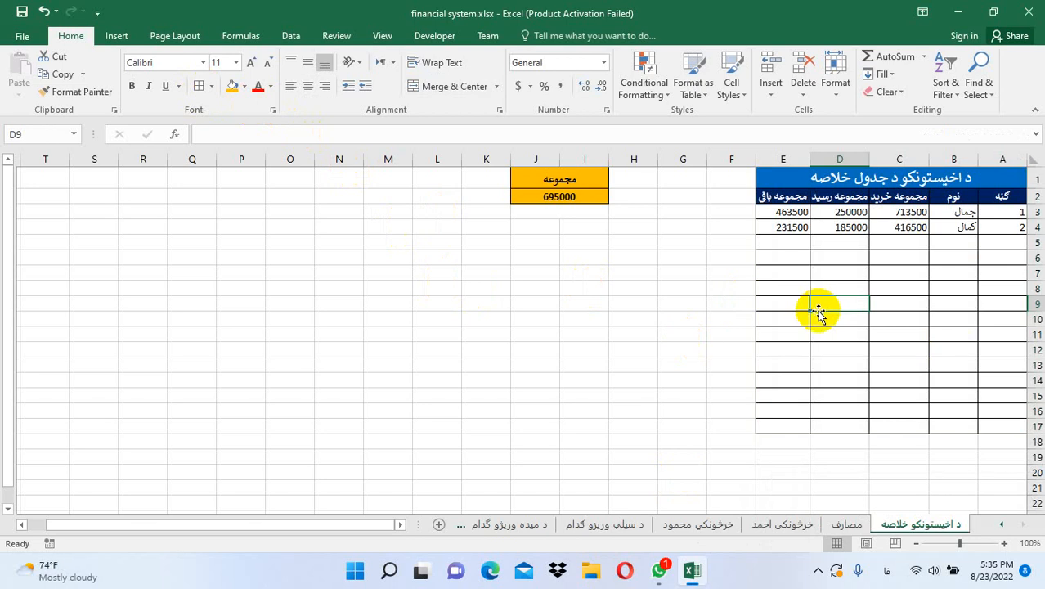
click(818, 570)
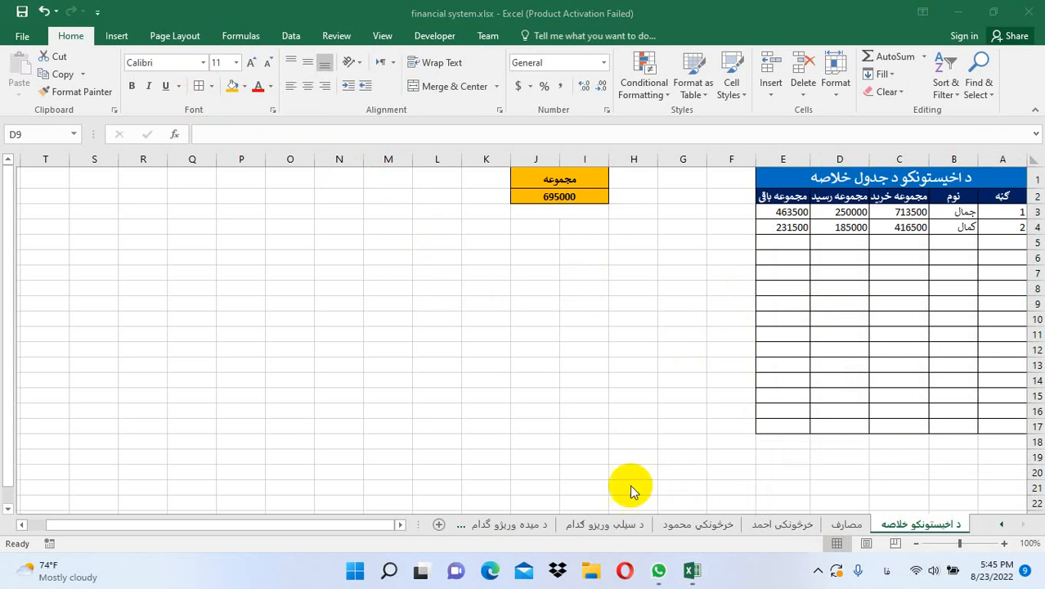
Send 'نوی باقی داری د مرغدانه.pdf' as a document in the WhatsApp chat, then minimize WhatsApp
click(659, 570)
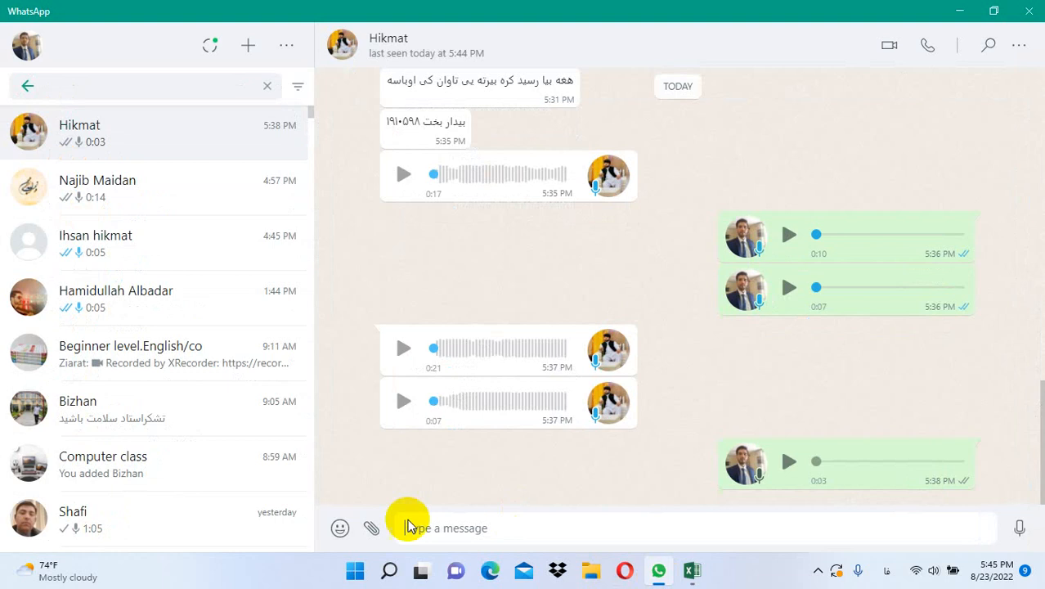
click(371, 528)
click(368, 324)
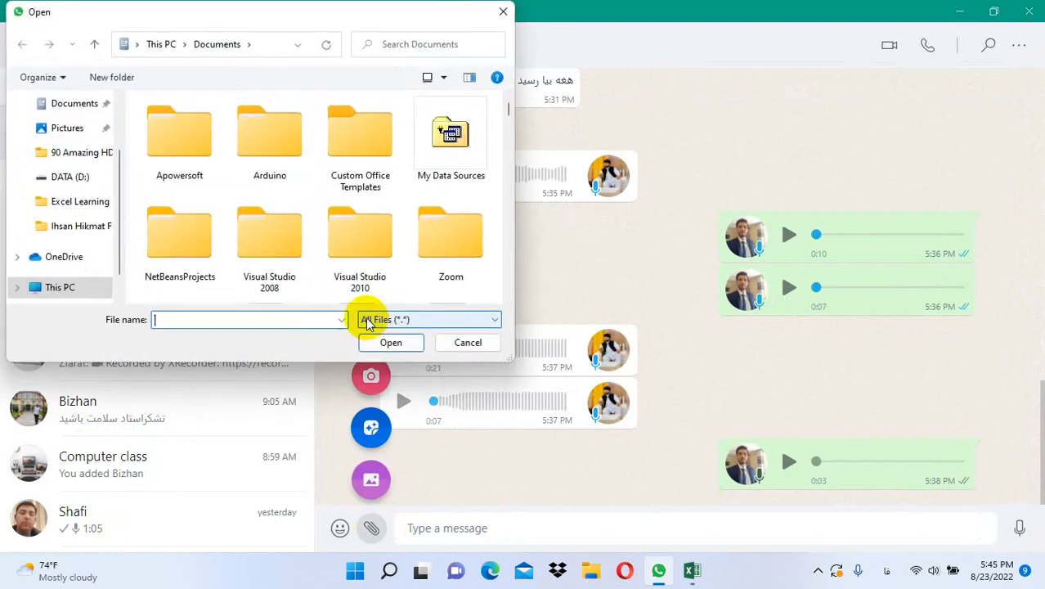
scroll(507, 111, down, 1)
drag(507, 110, 508, 301)
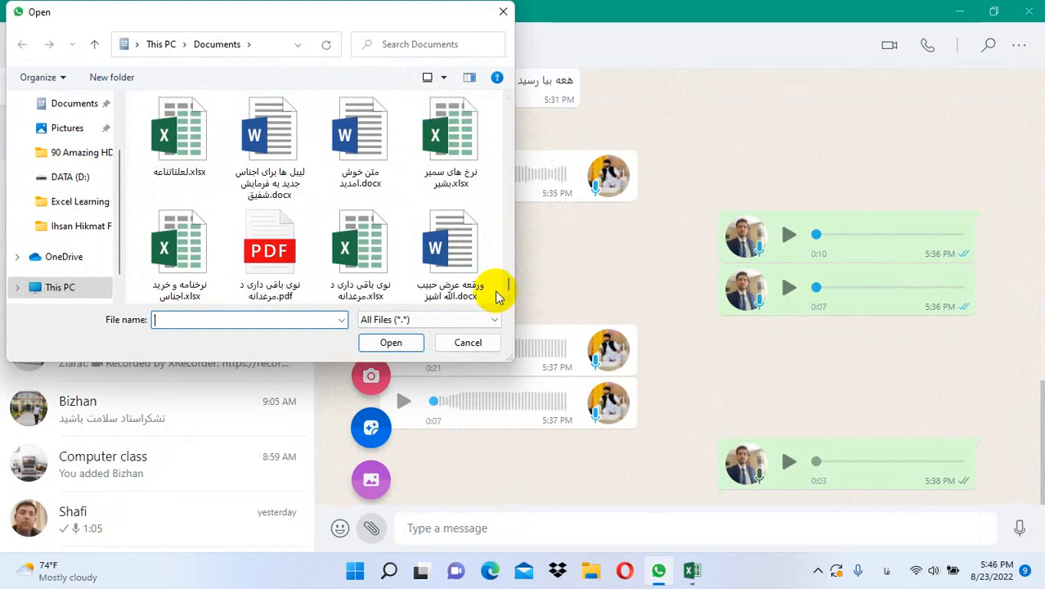
double_click(278, 270)
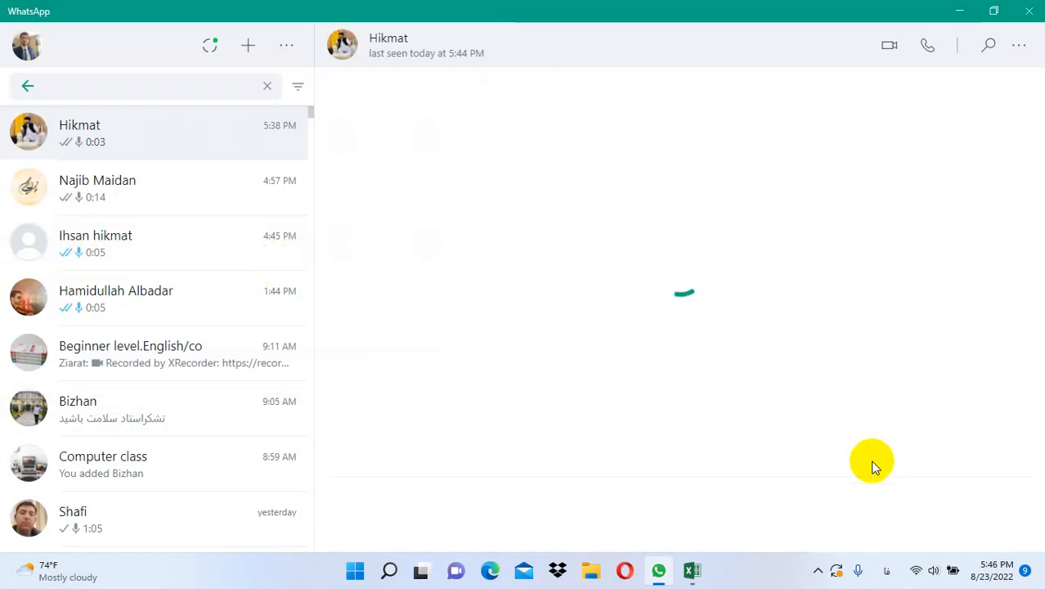
click(1001, 508)
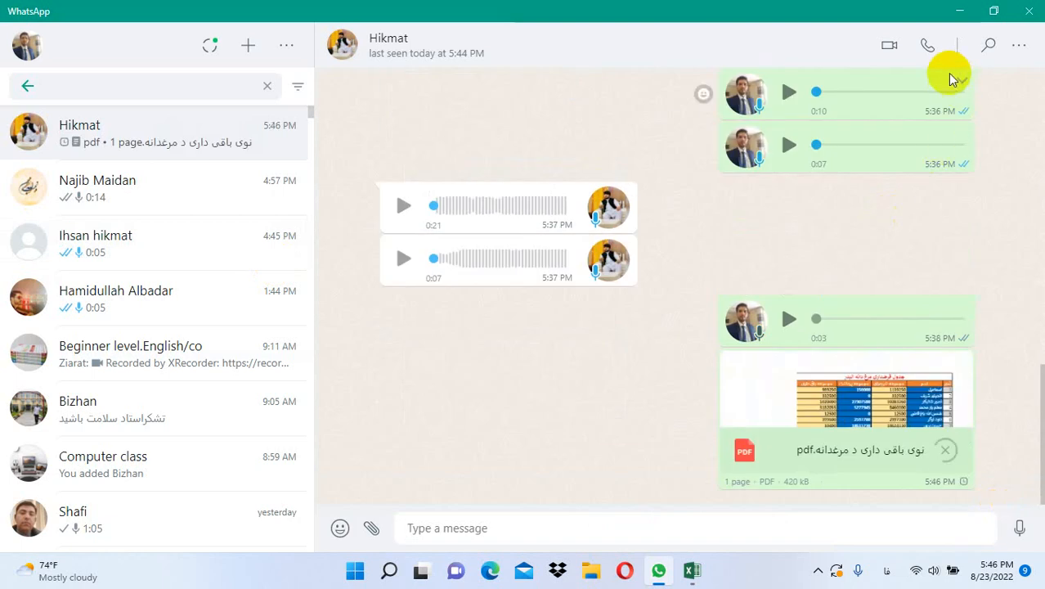
click(959, 11)
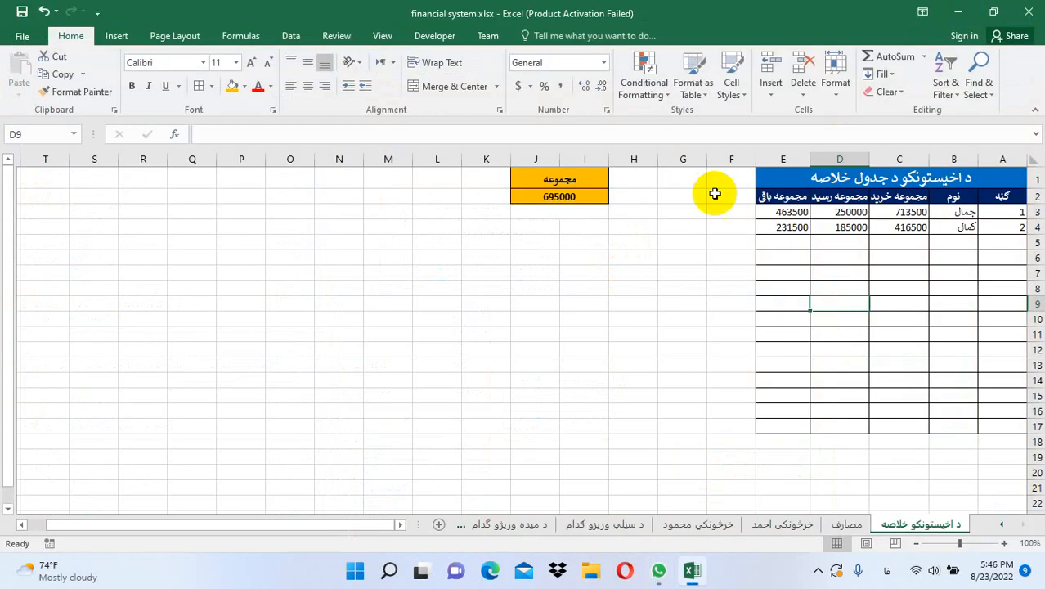
Insert a new blank worksheet and set it to Sheet Right-to-Left
right_click(933, 524)
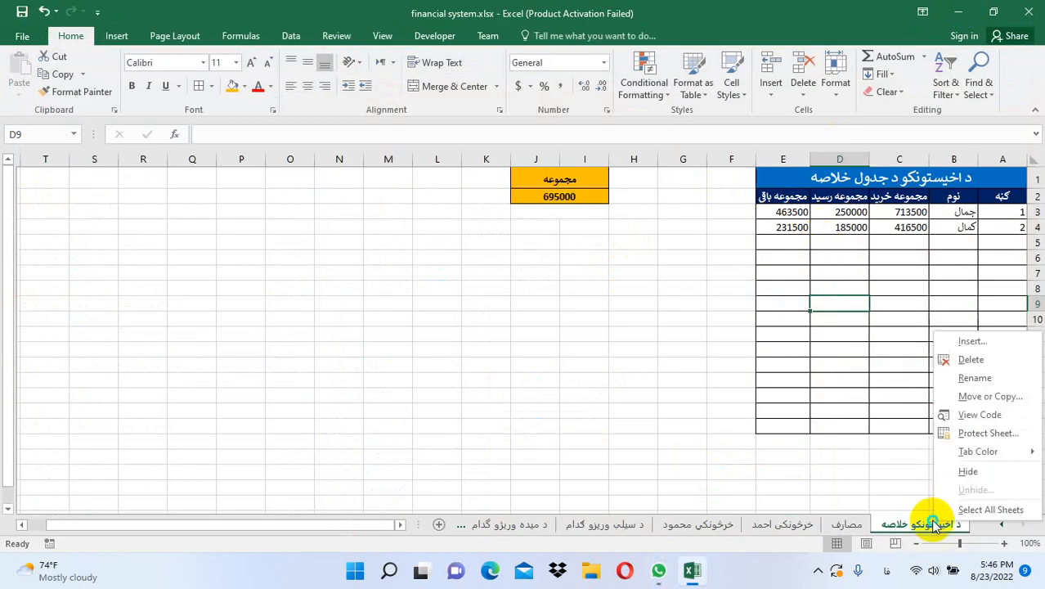
click(900, 474)
click(774, 95)
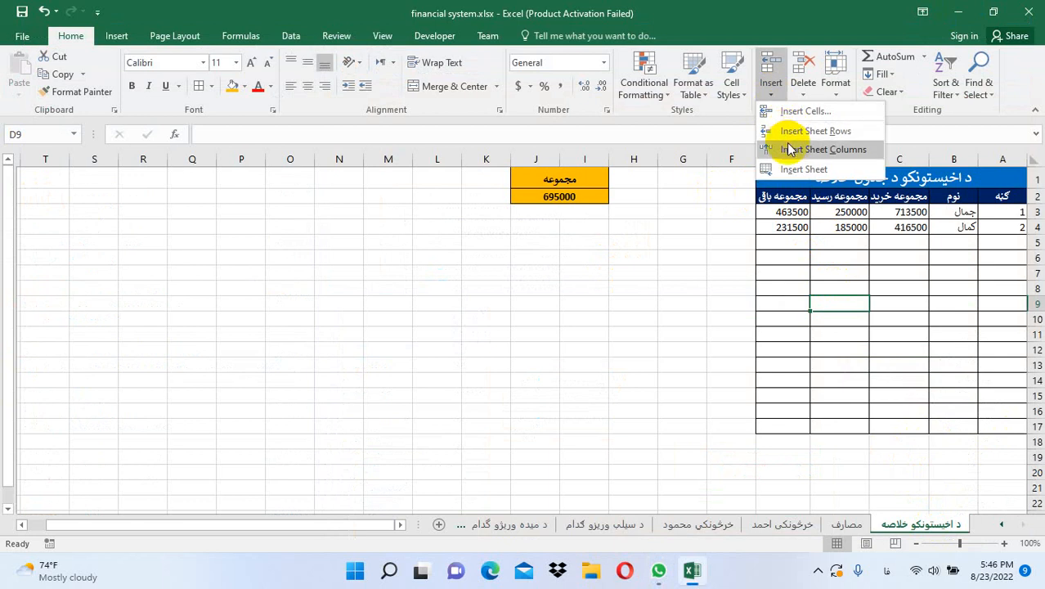
click(786, 172)
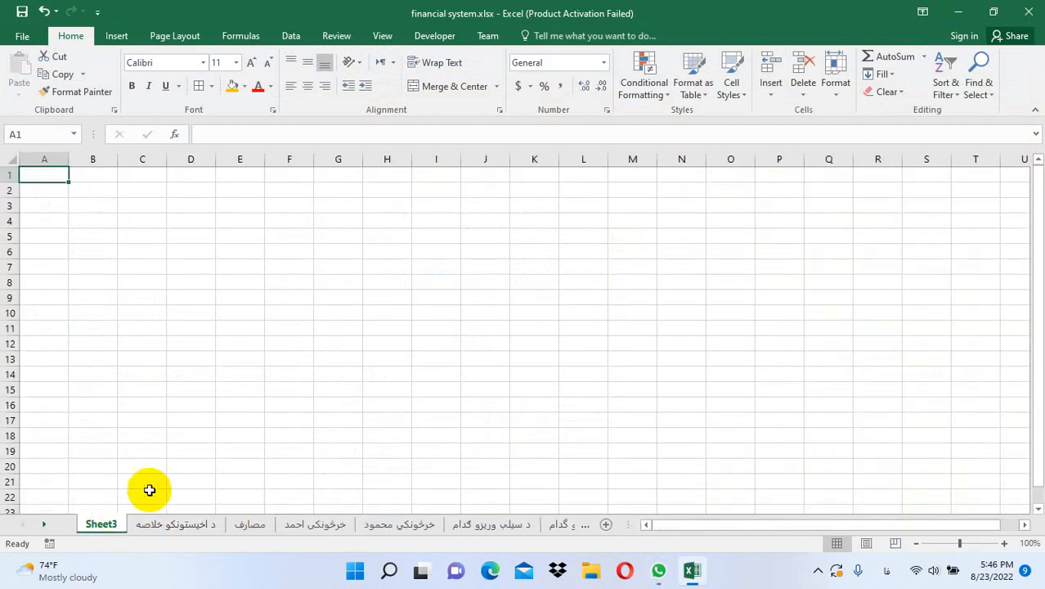
click(176, 36)
click(515, 75)
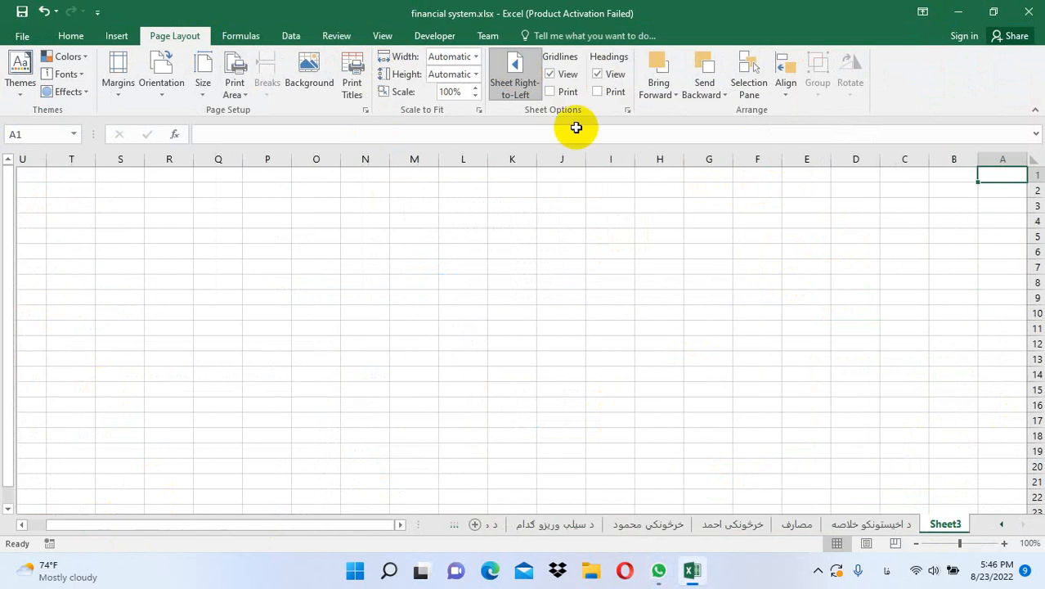
Rename the new sheet 'د خرسونکو خلاصه' and return to the buyers' summary sheet
double_click(949, 524)
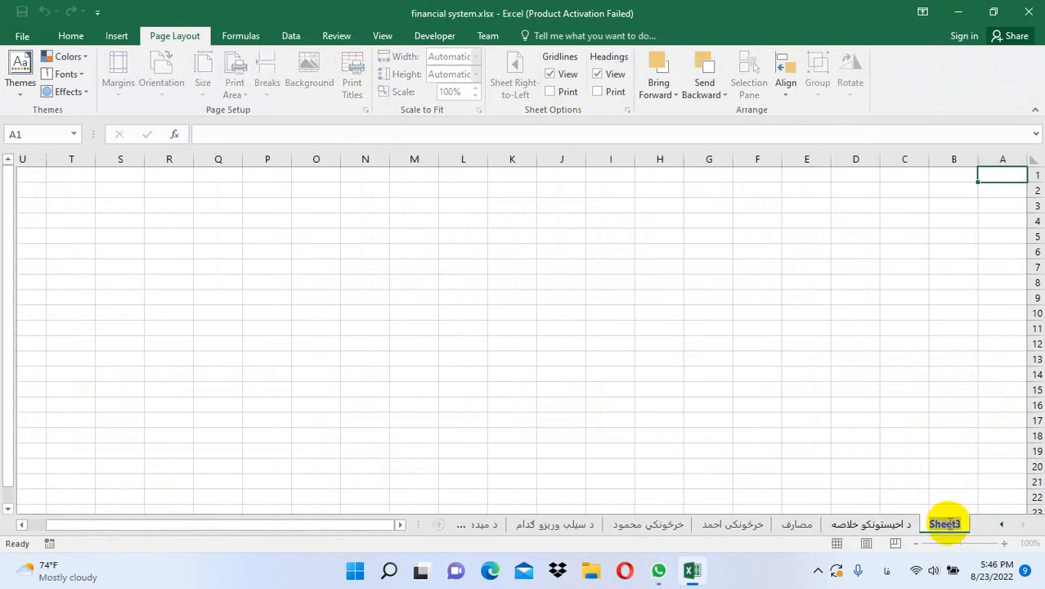
text(ه )
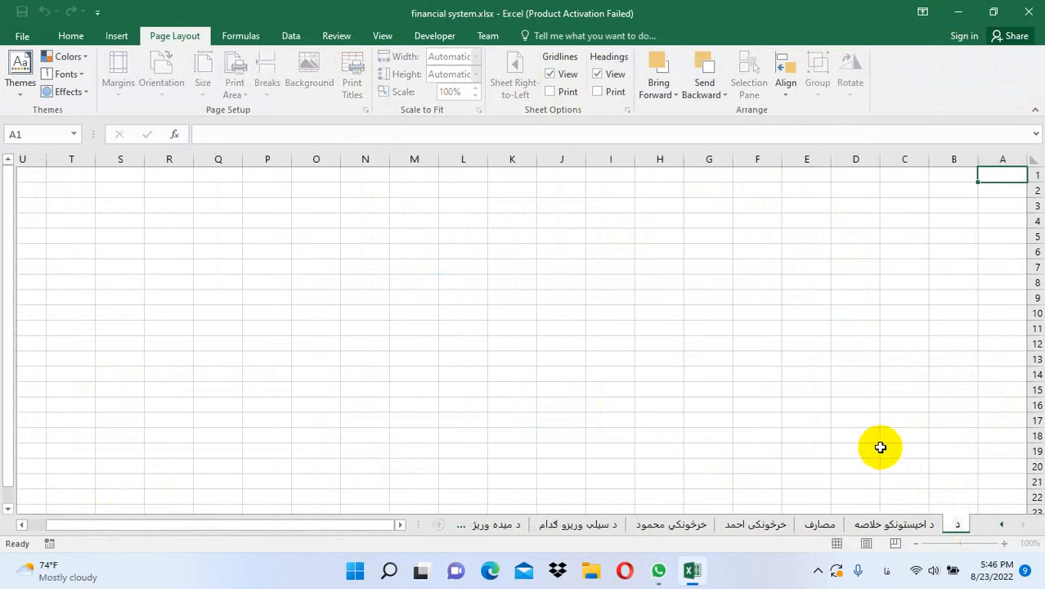
text(خرسونکو)
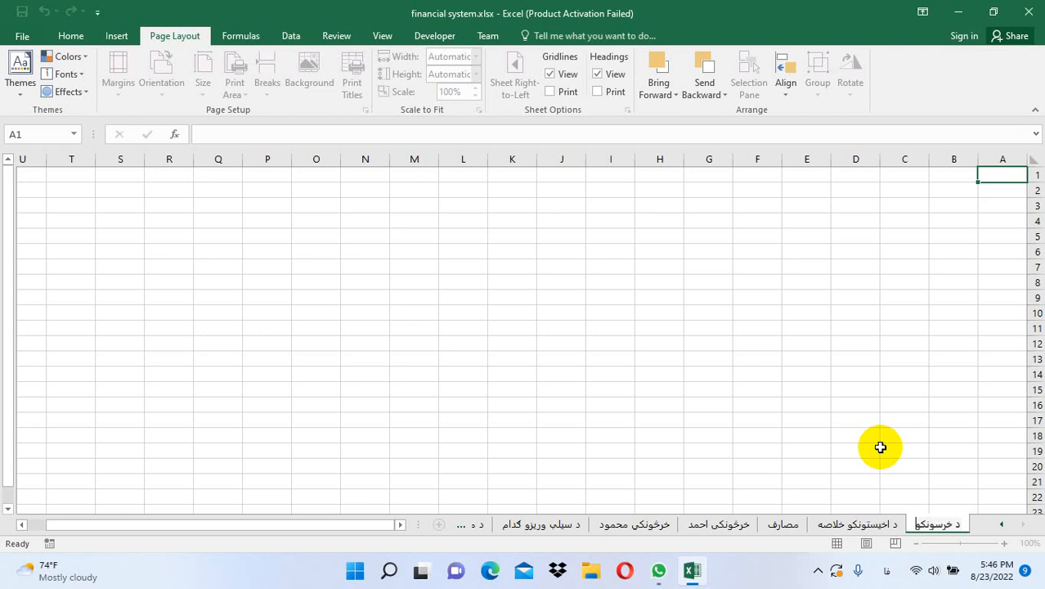
text( خلاصه)
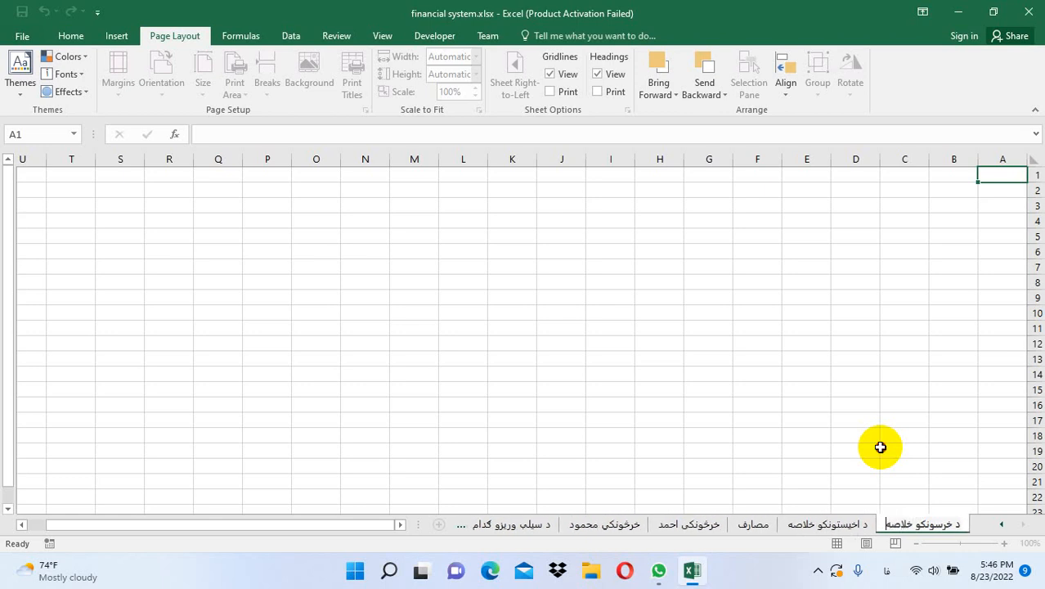
click(880, 448)
click(822, 518)
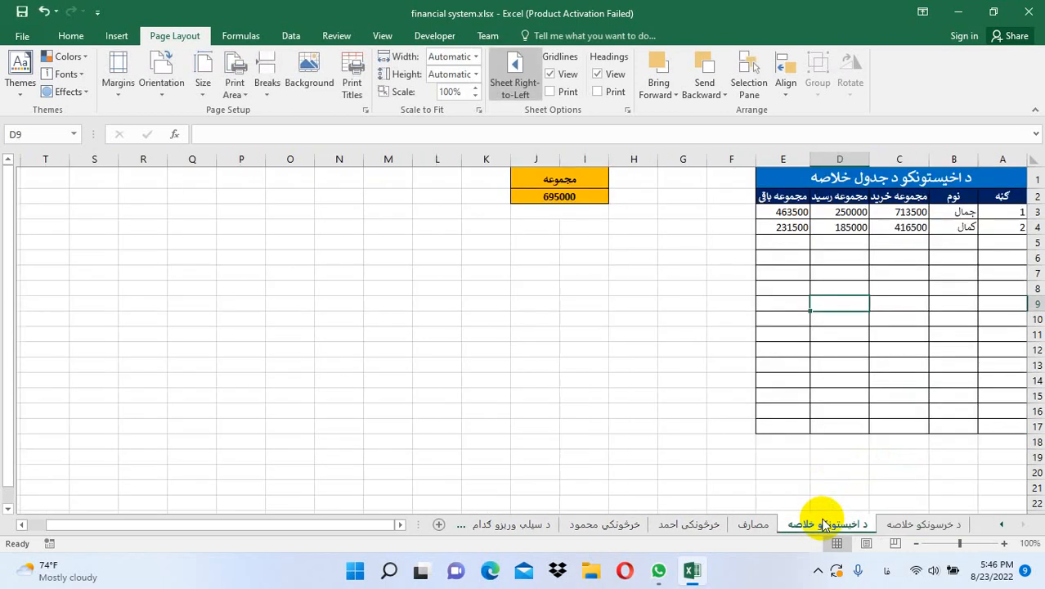
Copy the summary table with its 695000 total to A1 of 'د خرسونکو خلاصه' and widen column B
drag(981, 178, 592, 427)
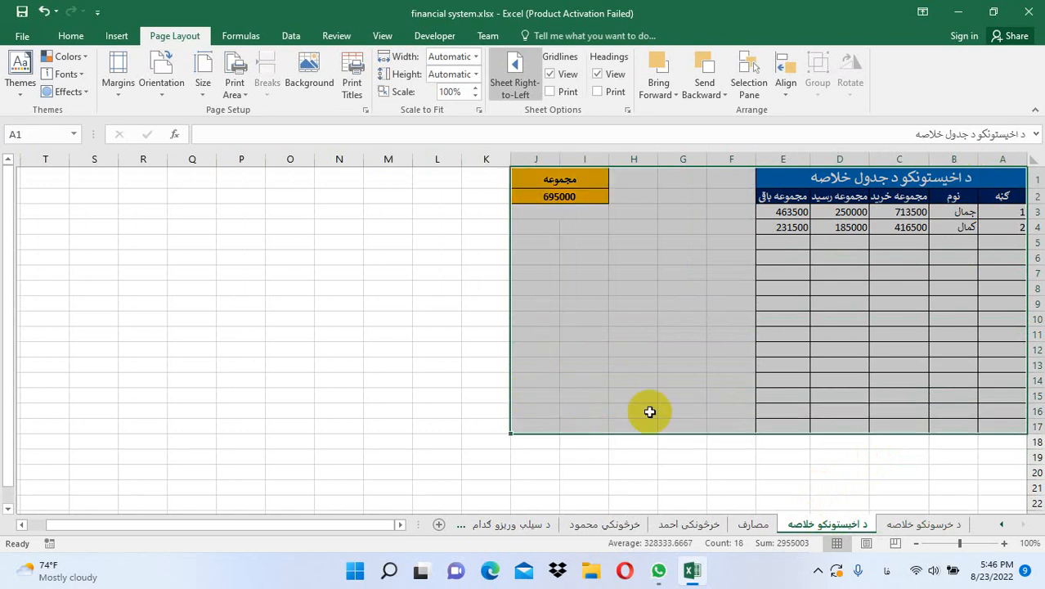
key(ctrl+c)
click(923, 521)
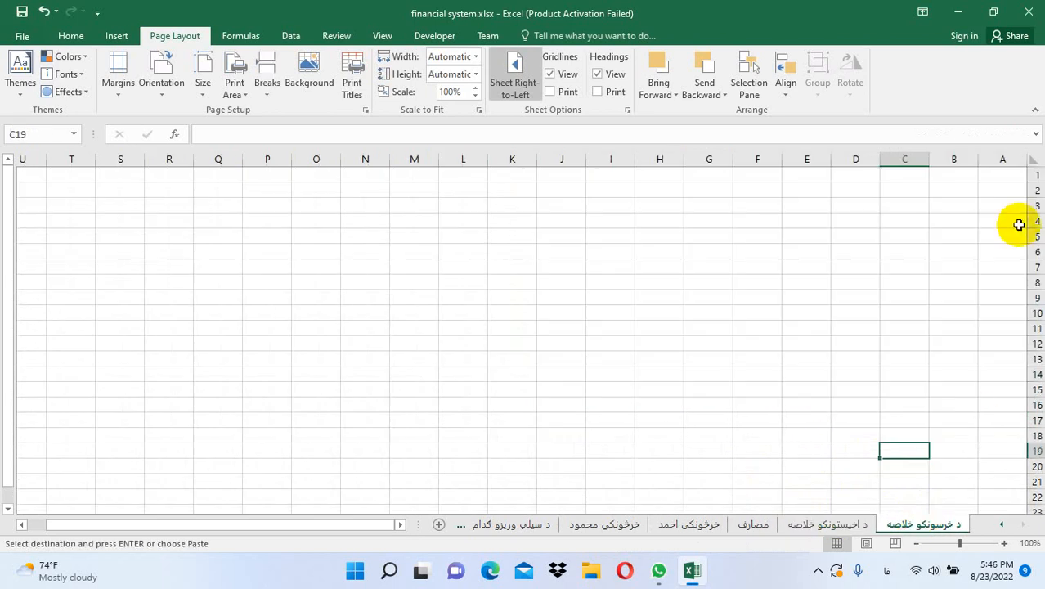
click(1002, 204)
click(991, 177)
key(ctrl+v)
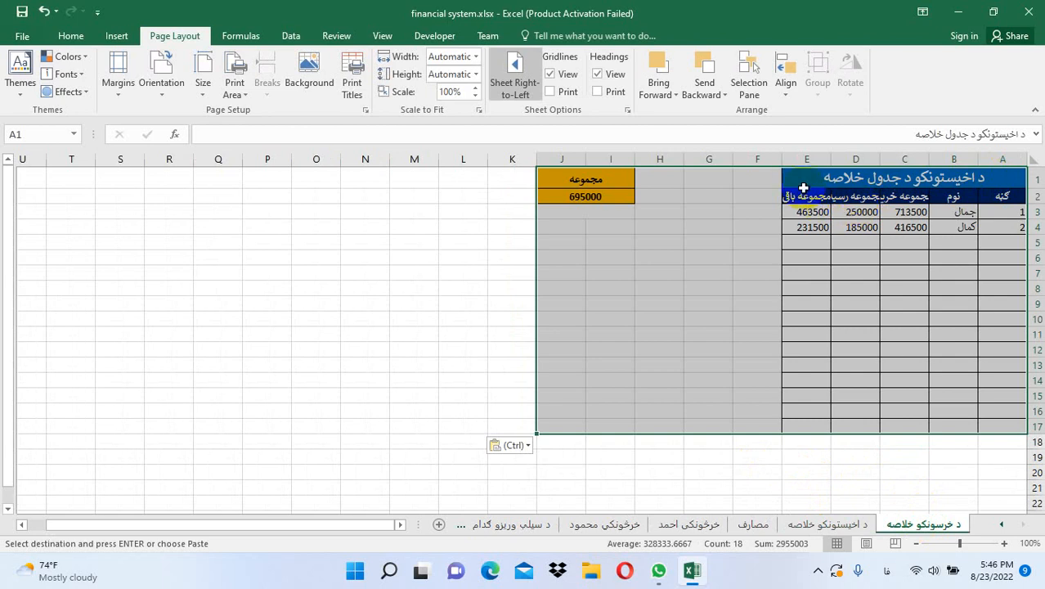
drag(782, 162, 910, 160)
click(940, 242)
click(950, 211)
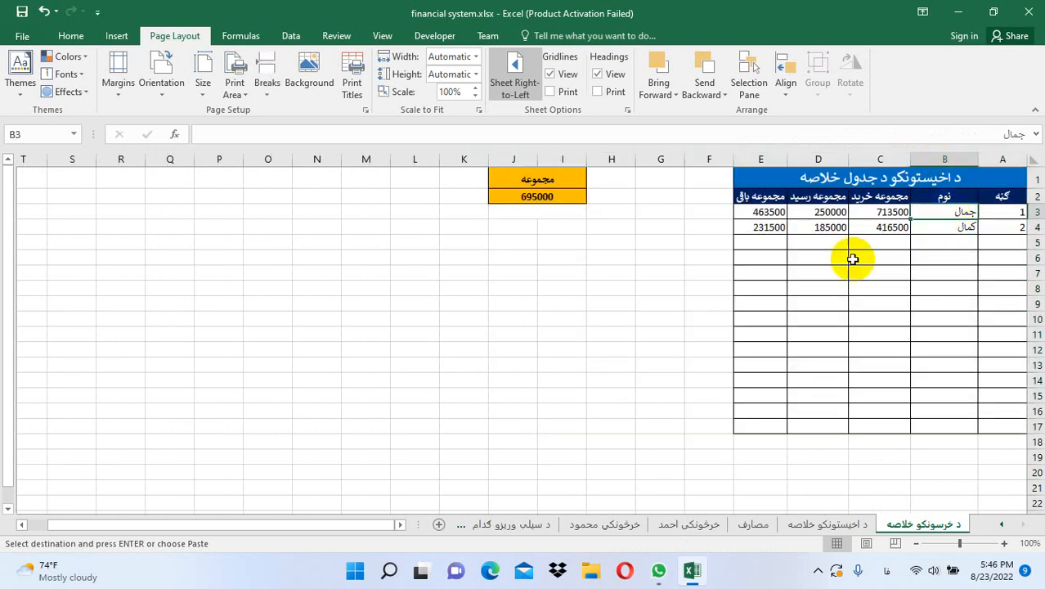
Replace the two names in B3 and B4 with the sellers' names
text(احم)
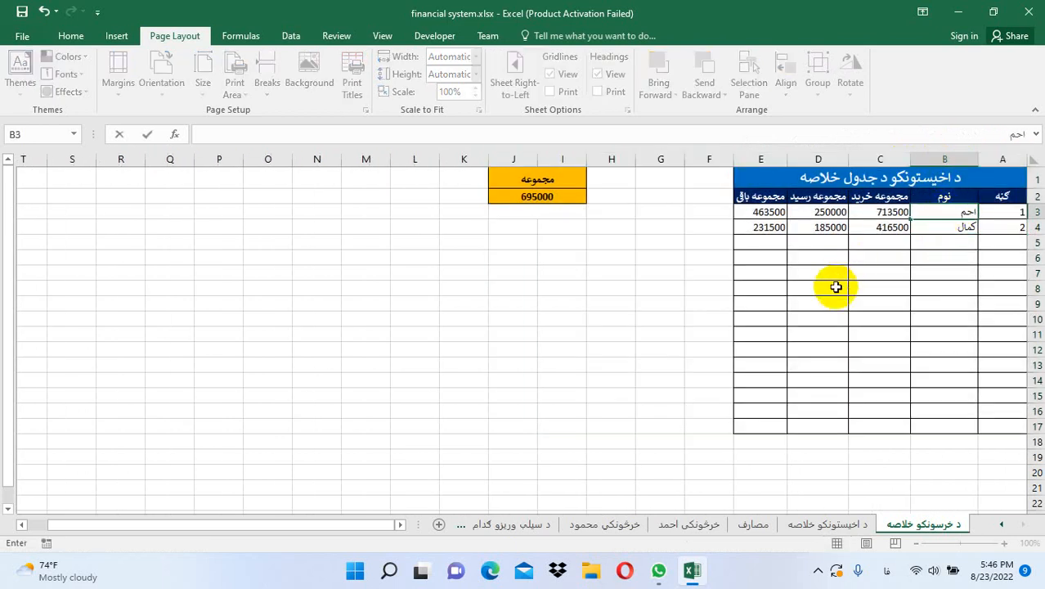
text(د)
key(Return)
text(محمود)
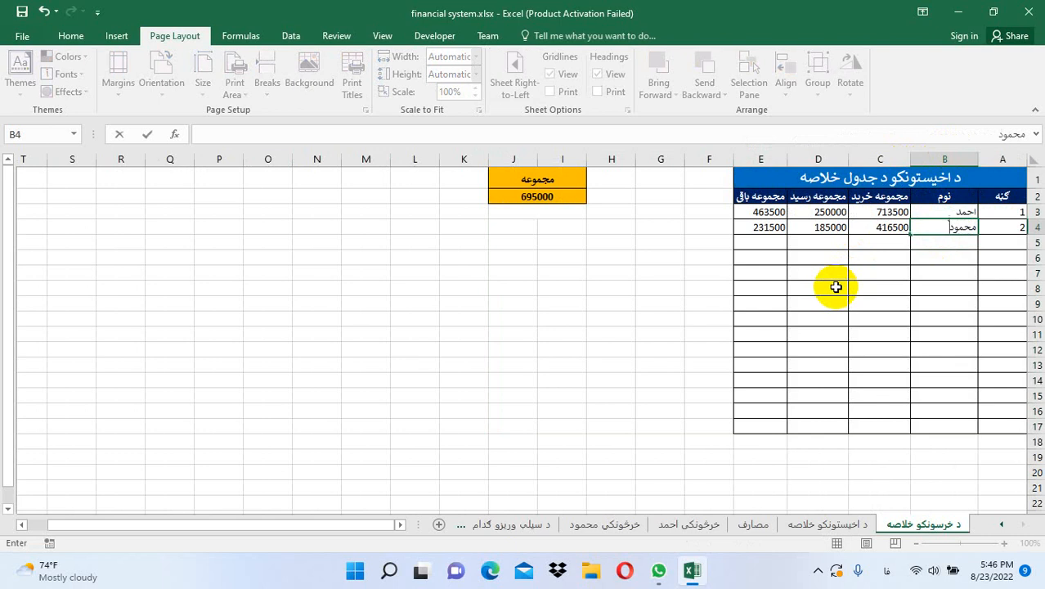
key(Return)
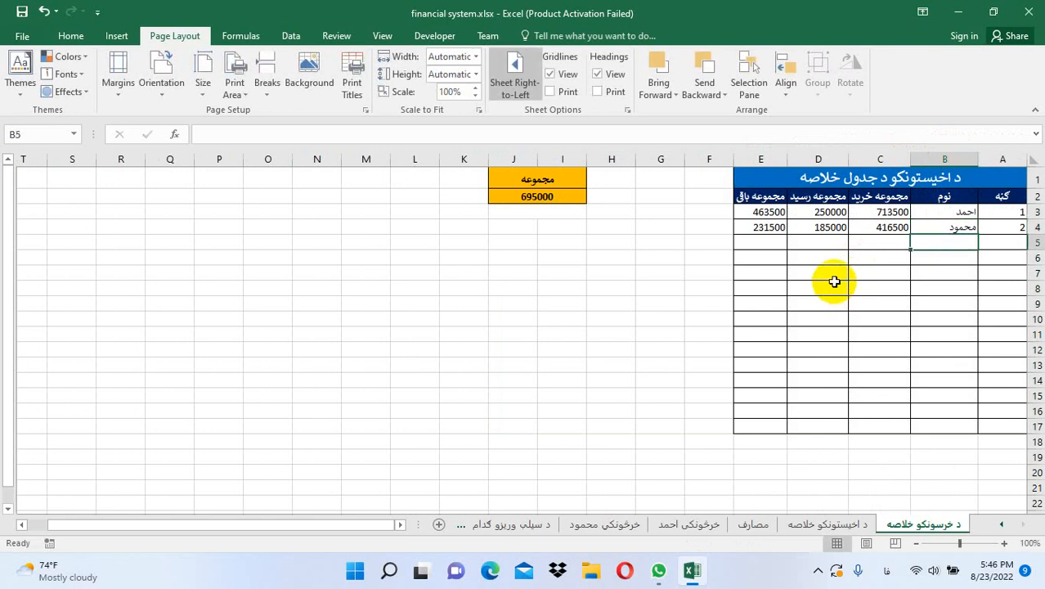
Point C3:E3 at the first seller's figures with =purchasev1, =rasidv1 and a balance formula
click(868, 211)
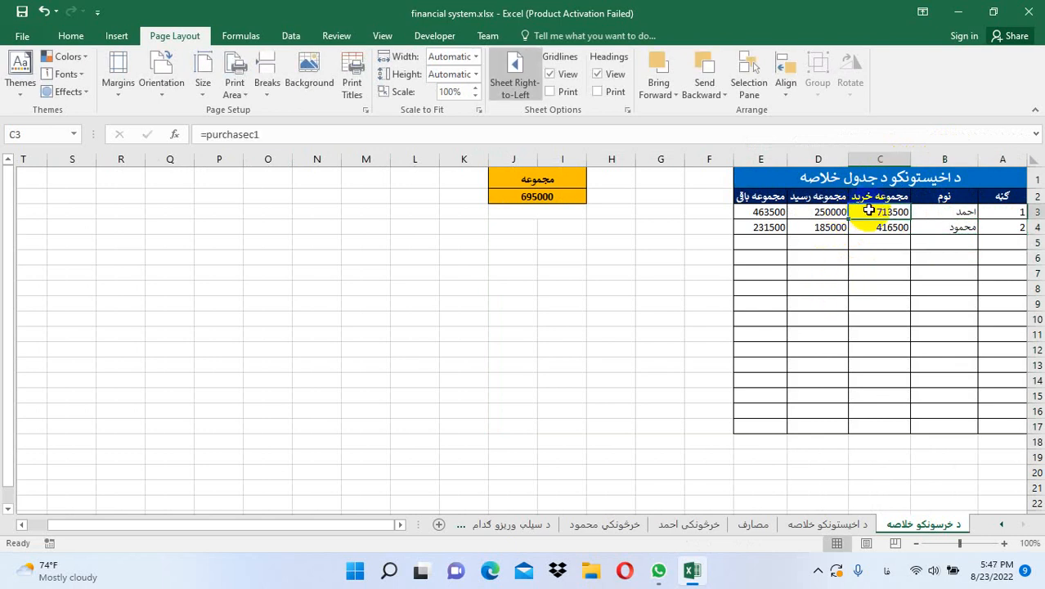
key(F2)
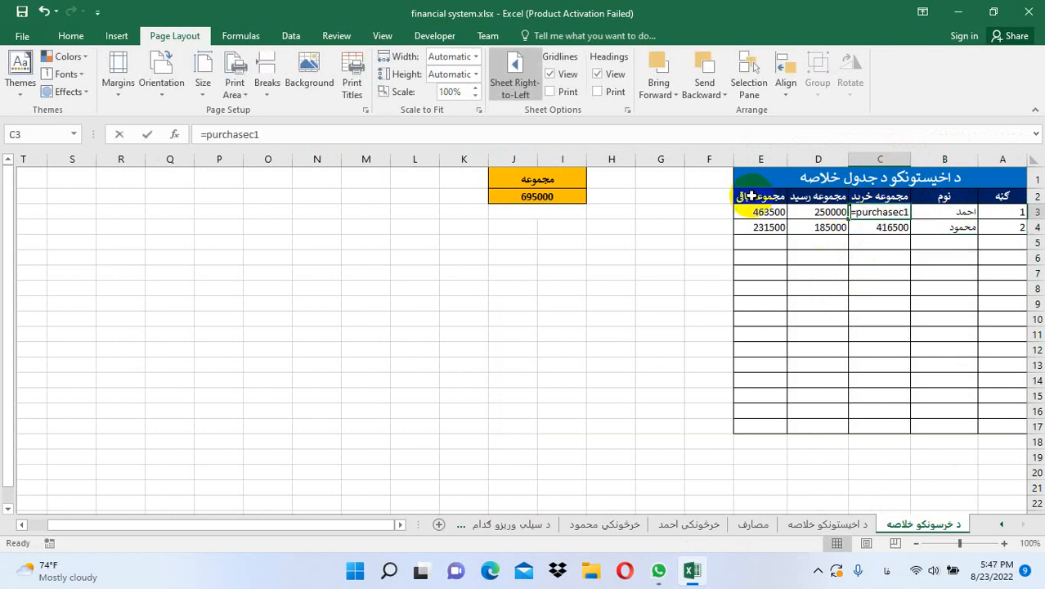
key(BackSpace)
key(BackSpace)
key(BackSpace)
key(BackSpace)
key(BackSpace)
key(BackSpace)
key(BackSpace)
key(BackSpace)
key(BackSpace)
key(BackSpace)
key(alt+shift)
key(alt+shift)
key(alt+shift)
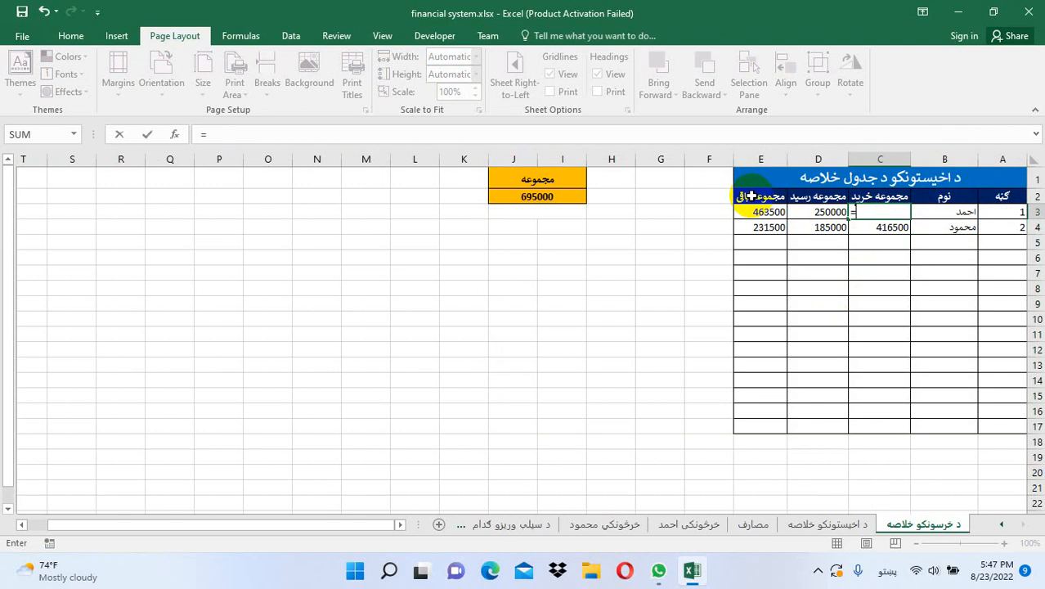
text(urchasev)
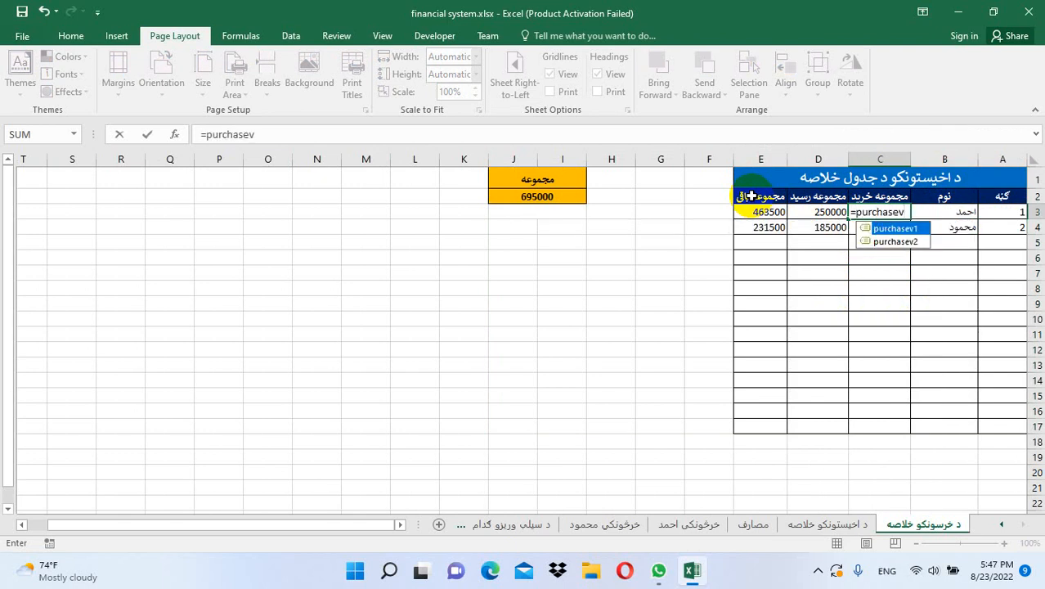
text(1)
key(Return)
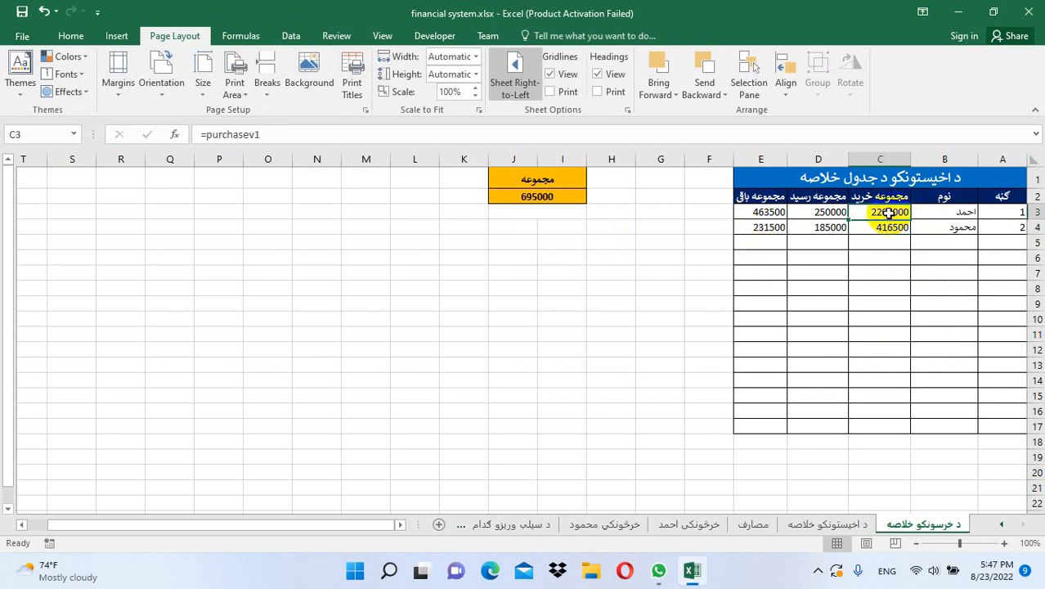
click(528, 199)
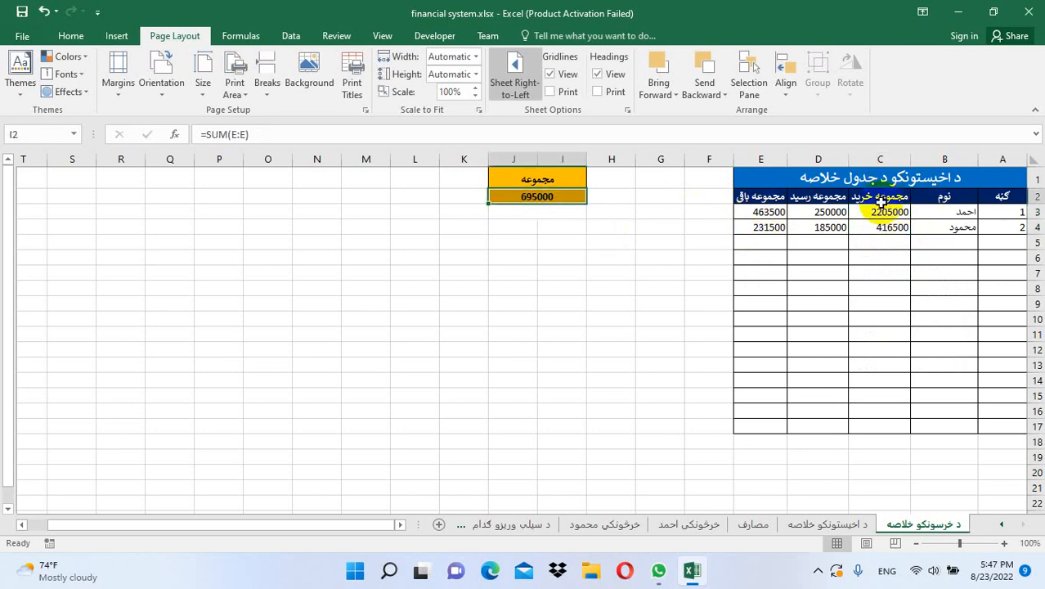
click(880, 212)
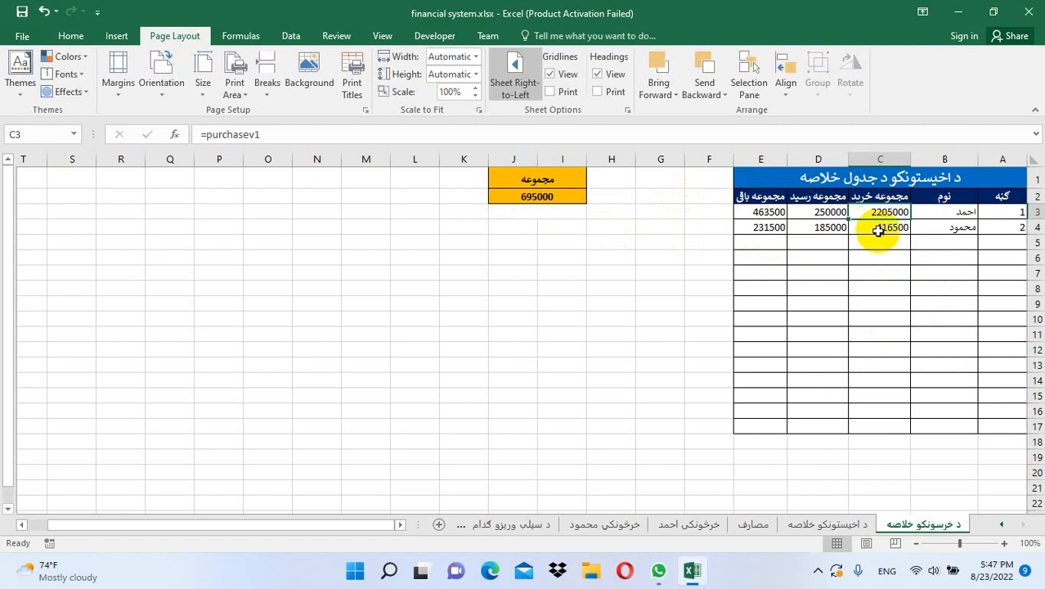
click(819, 214)
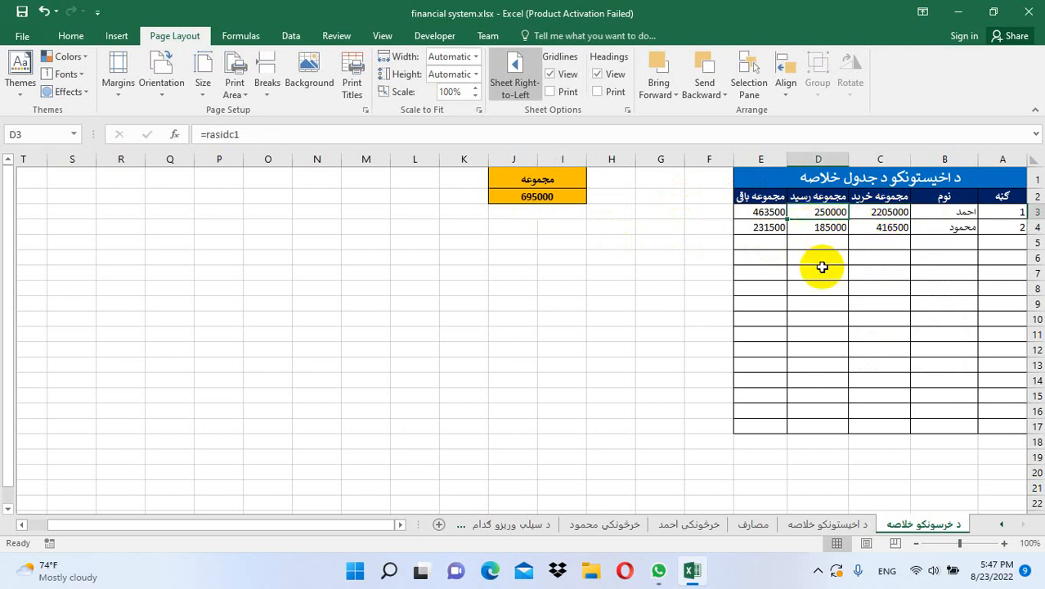
text(=rasi)
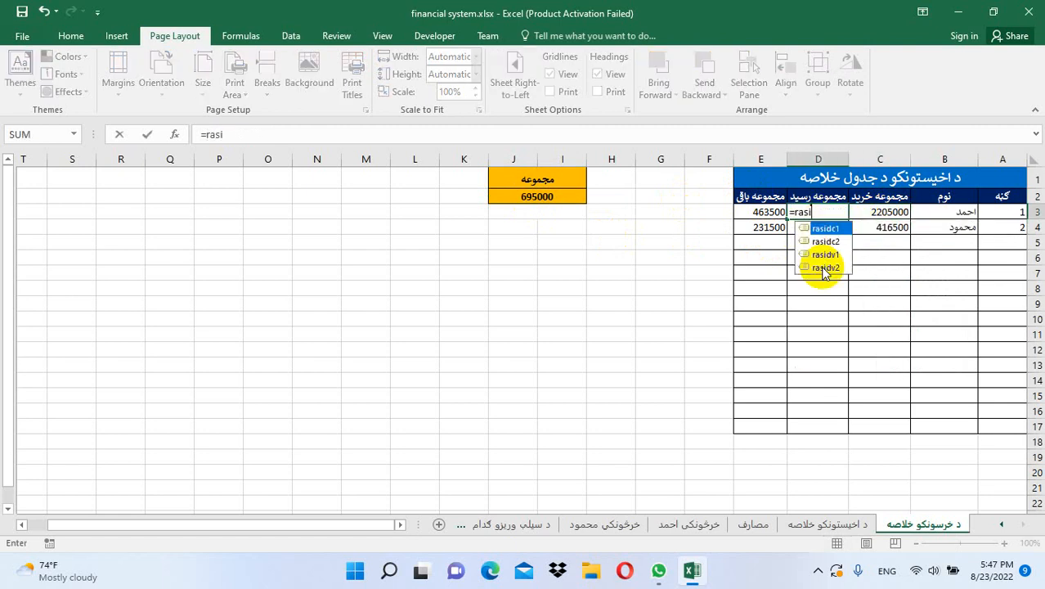
text(dv1)
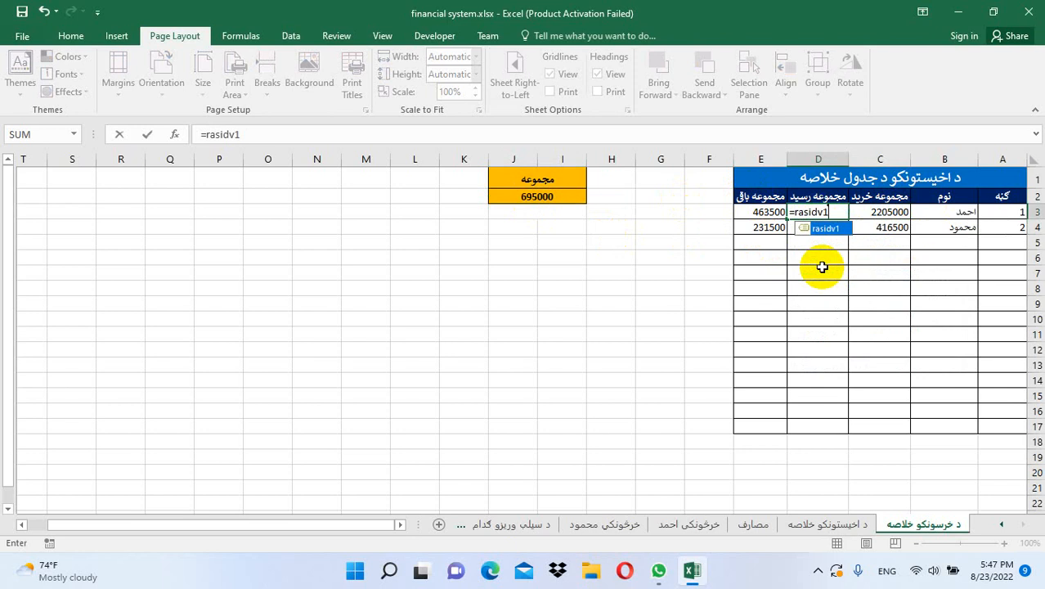
key(Return)
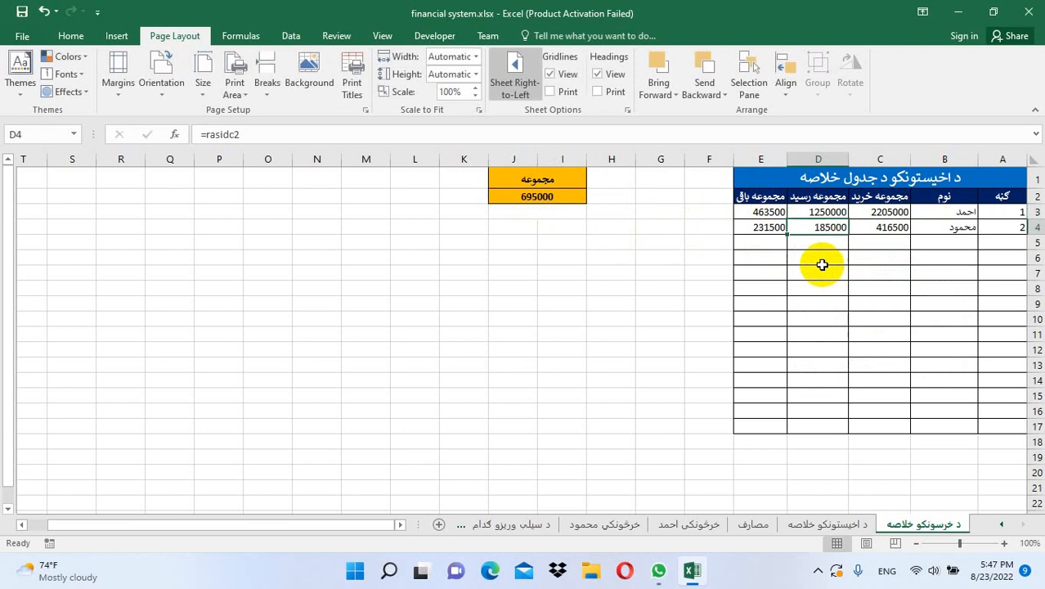
click(760, 212)
text(=b)
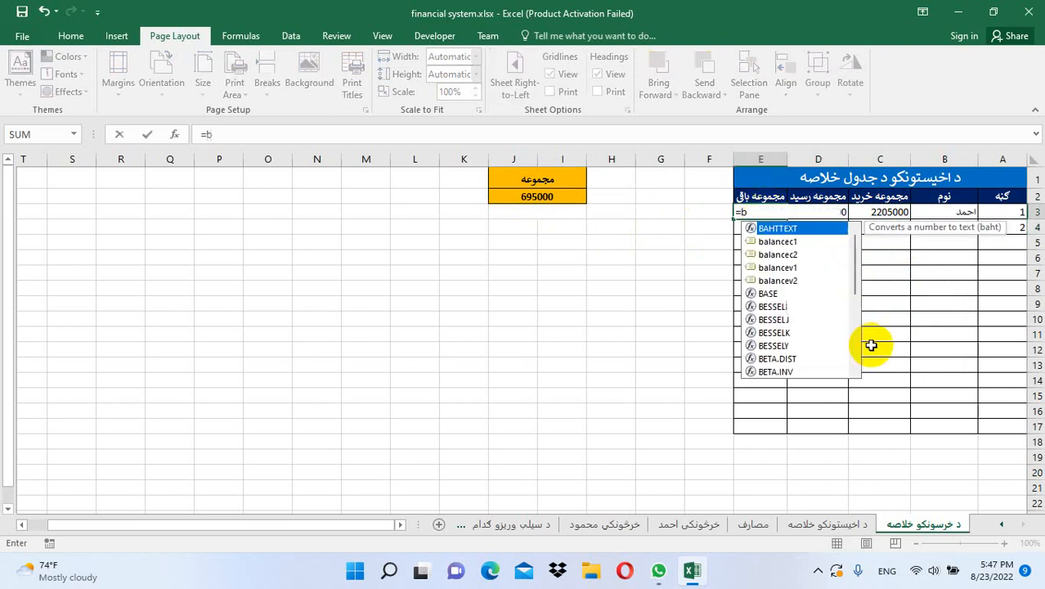
text(alancec1)
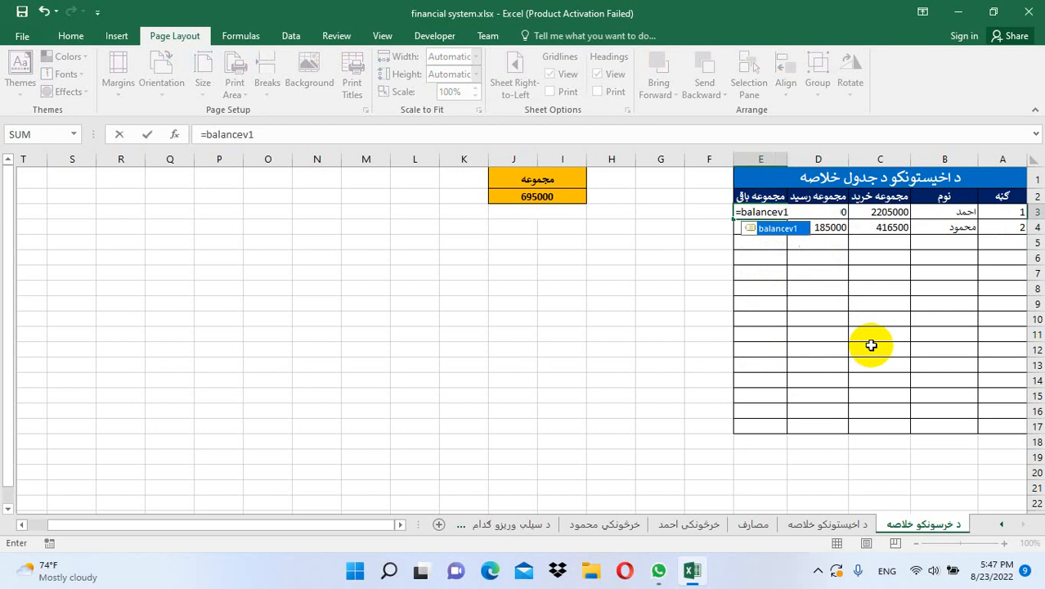
key(Return)
Fill the formulas to row 4 and fix them for the second seller: 512000, 145000, 367000
click(940, 226)
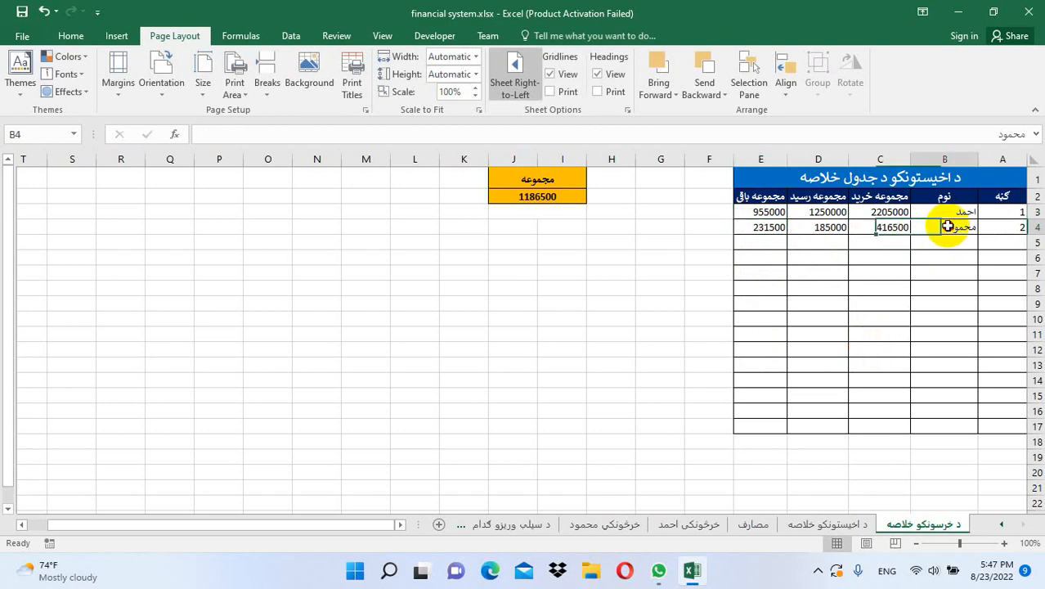
drag(892, 212, 737, 240)
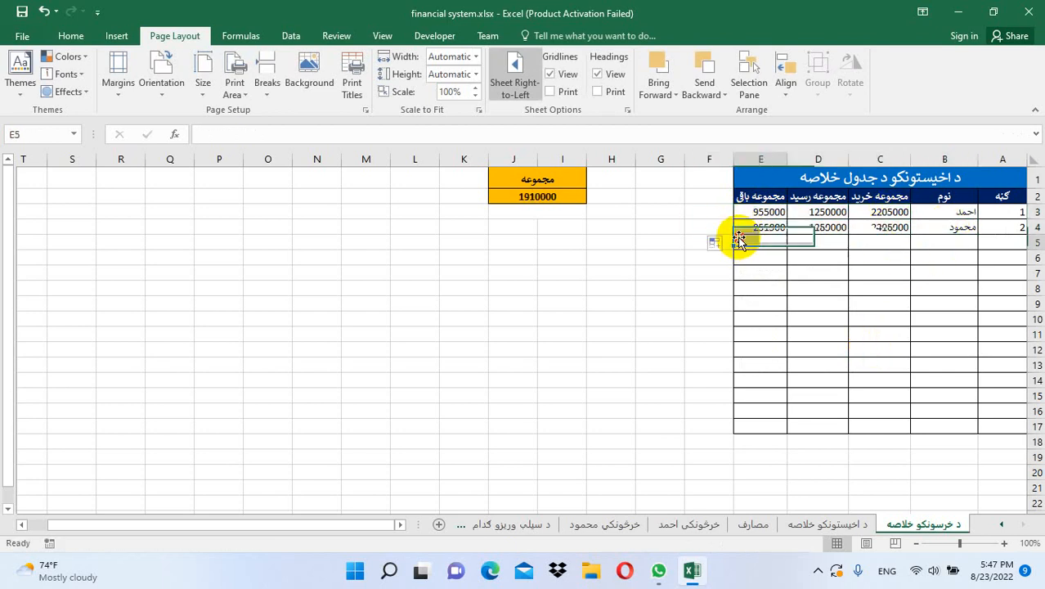
click(875, 227)
click(313, 139)
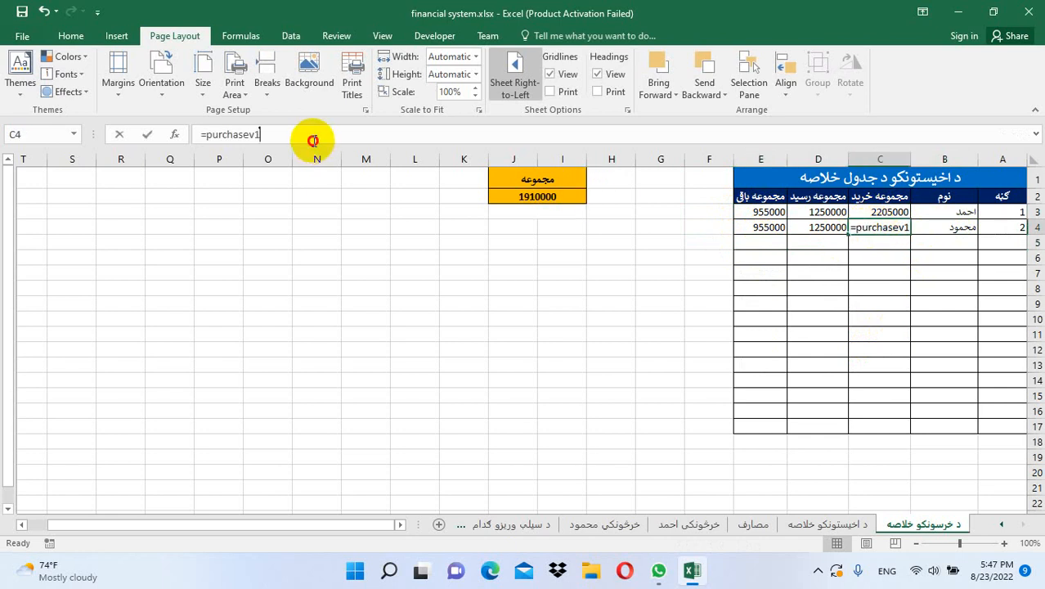
key(Return)
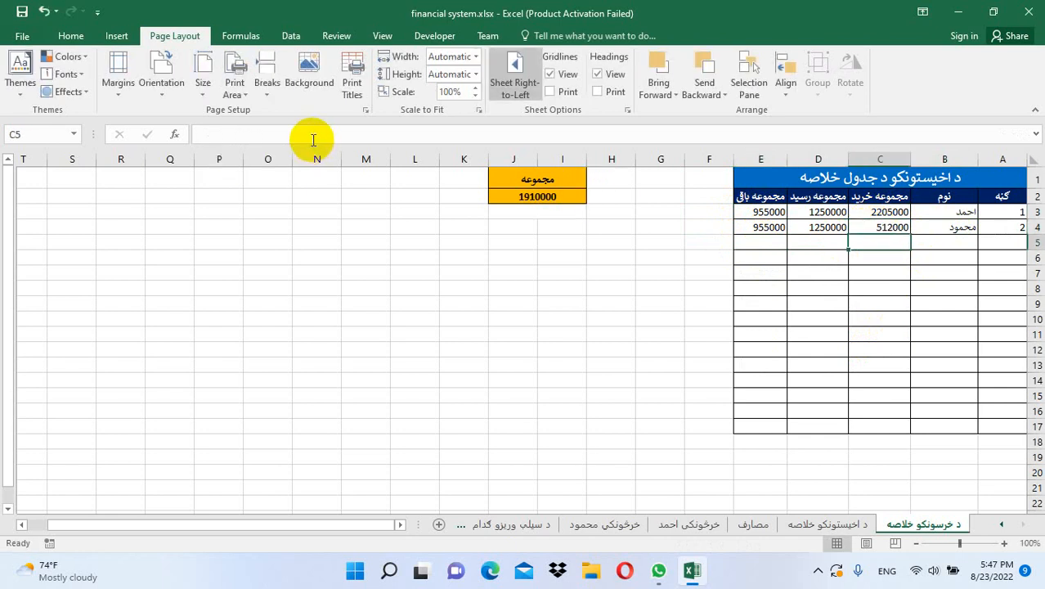
click(824, 231)
click(526, 134)
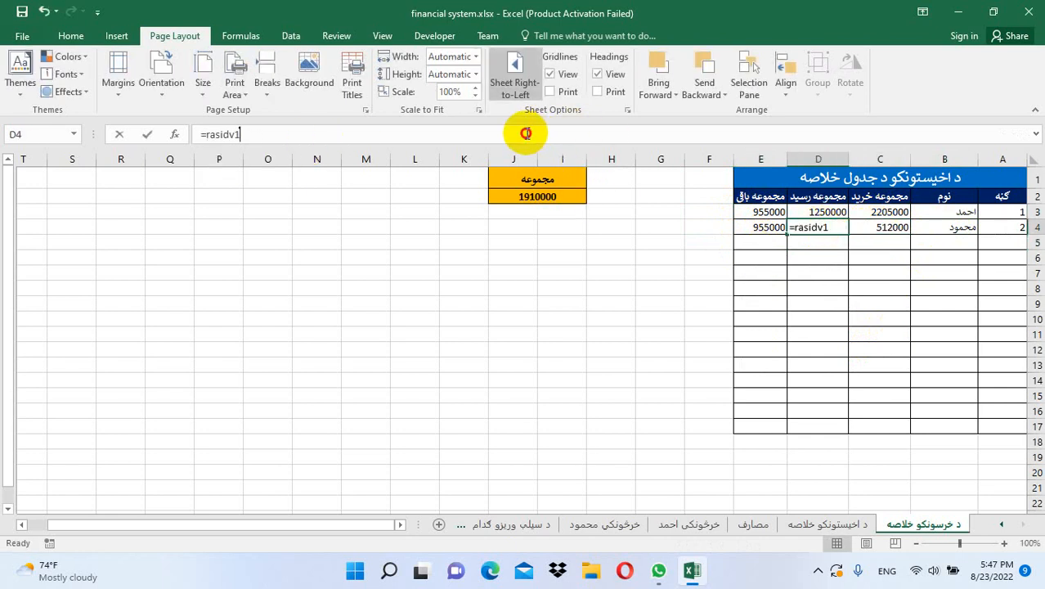
text(\)
key(BackSpace)
key(Return)
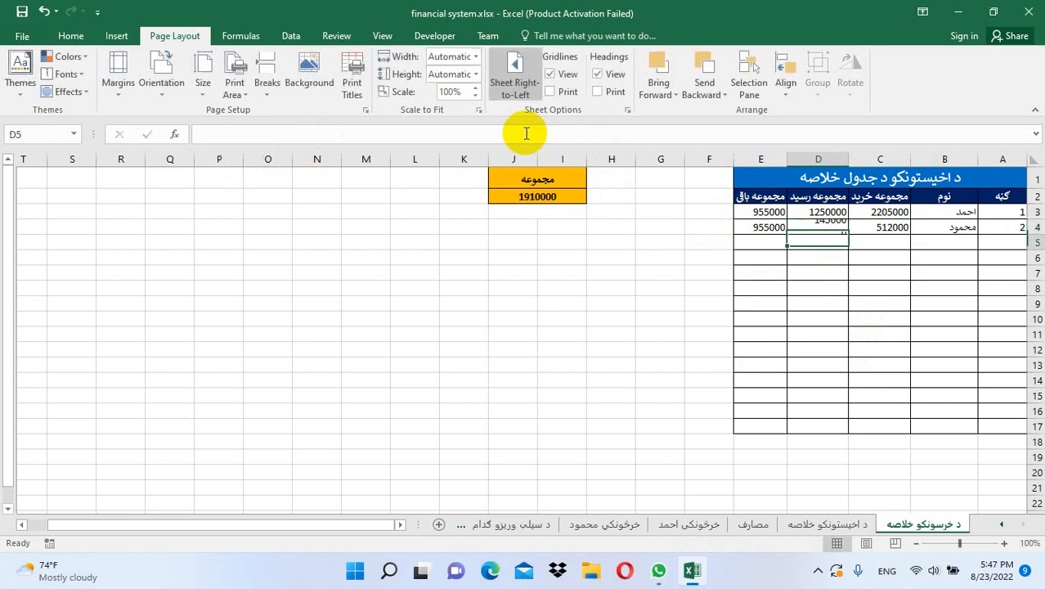
click(765, 227)
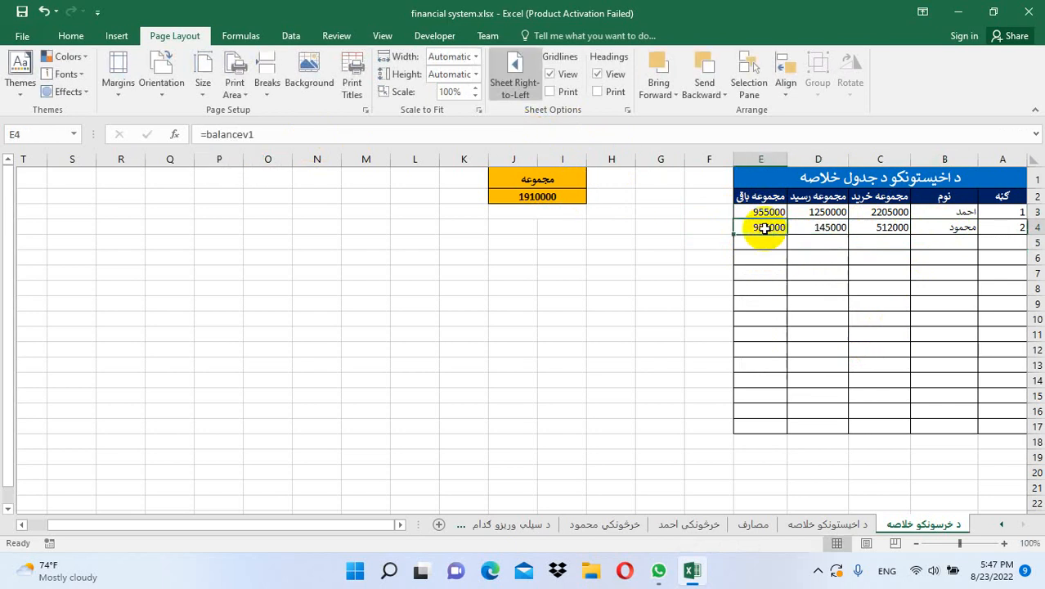
click(424, 131)
key(BackSpace)
text(2)
key(Return)
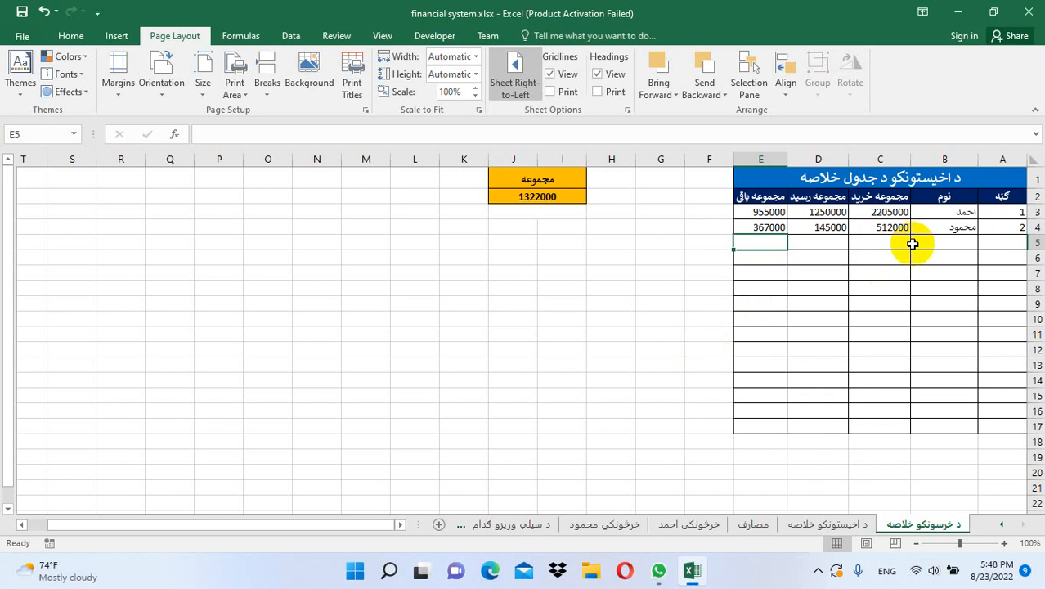
click(749, 525)
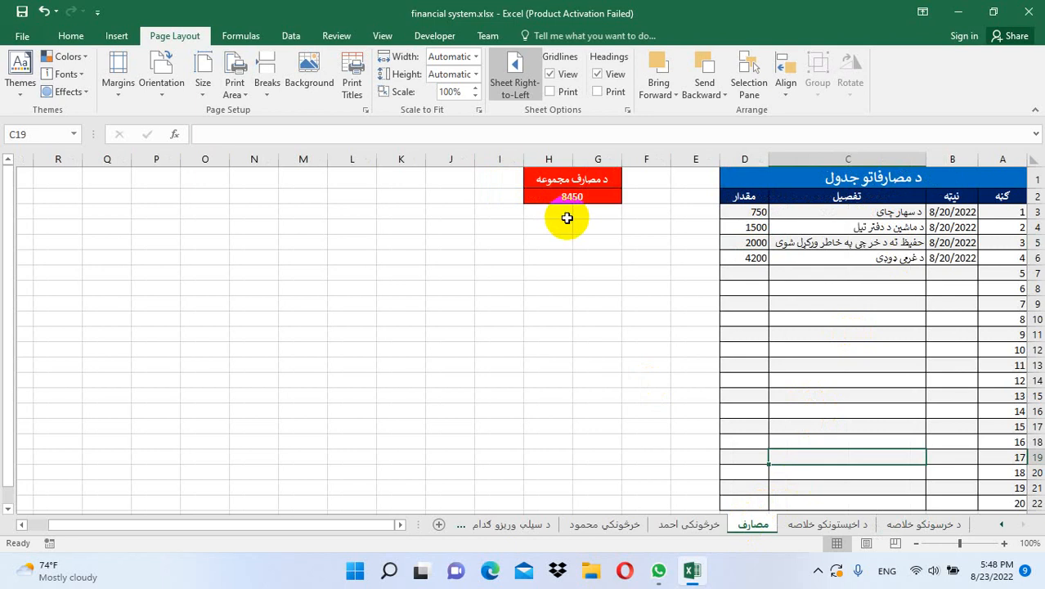
click(815, 528)
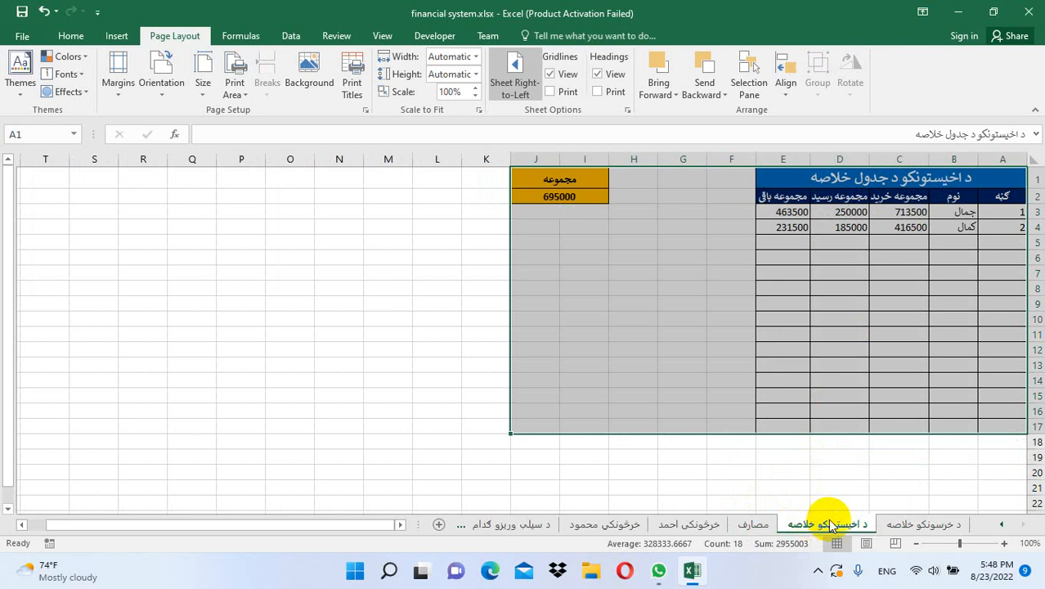
click(914, 526)
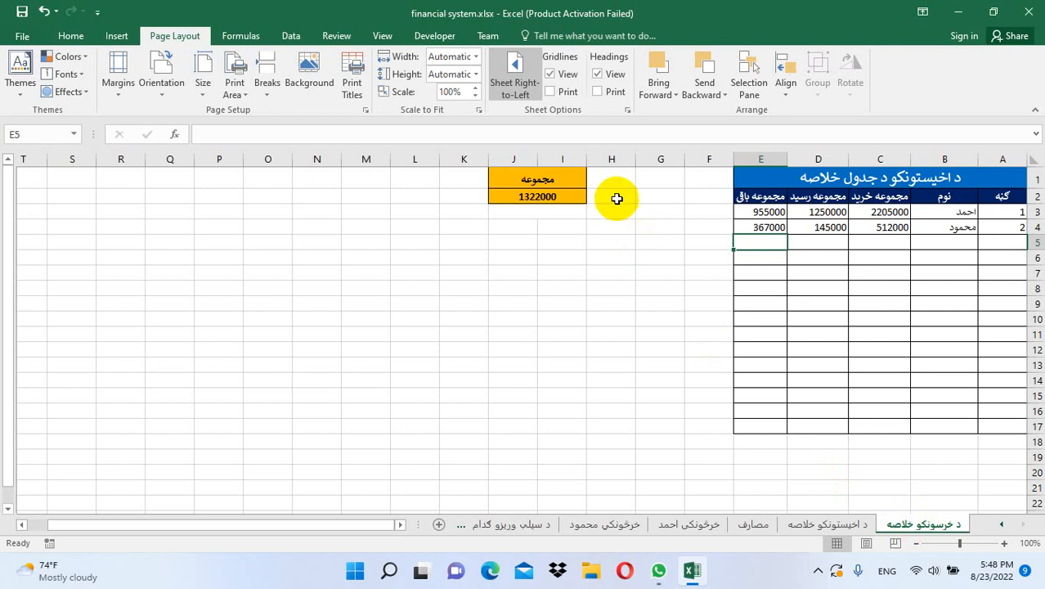
Total the purchase column with =SUM(C2:C17) in G2, giving 2717000
drag(606, 195, 641, 194)
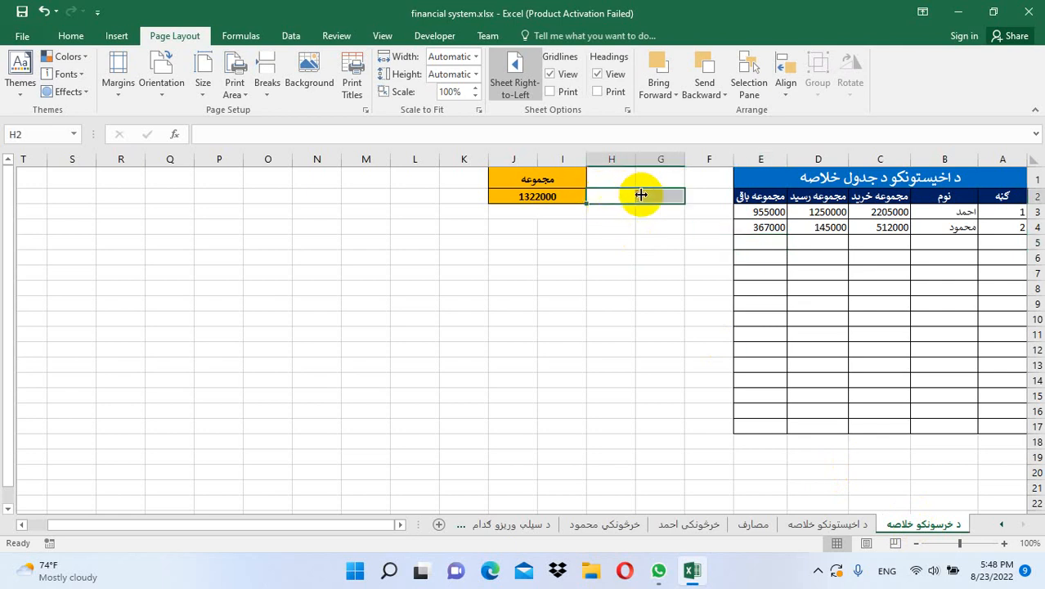
click(71, 35)
click(413, 86)
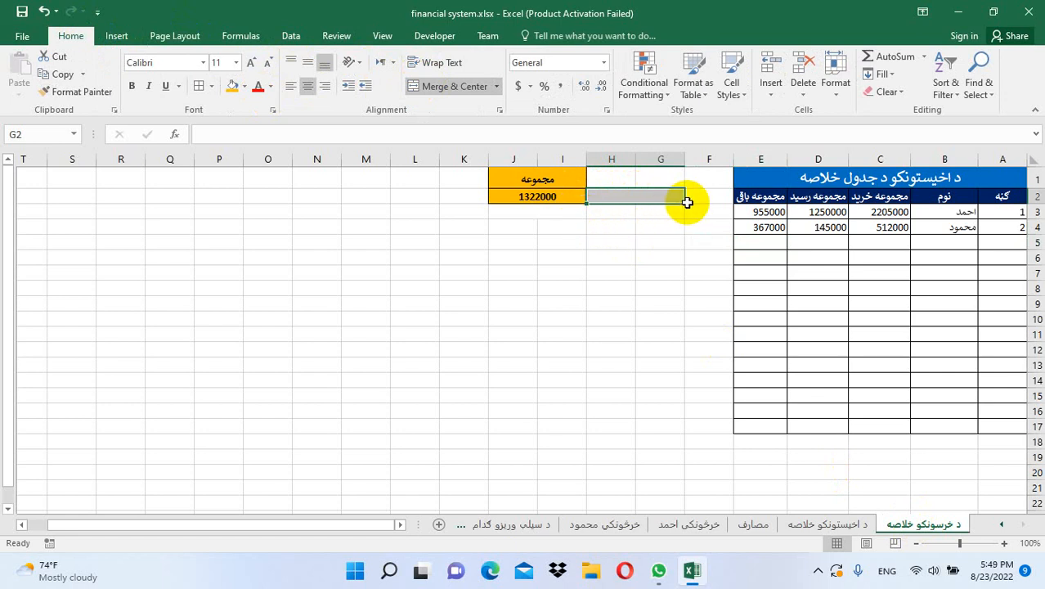
key(ctrl+z)
click(659, 197)
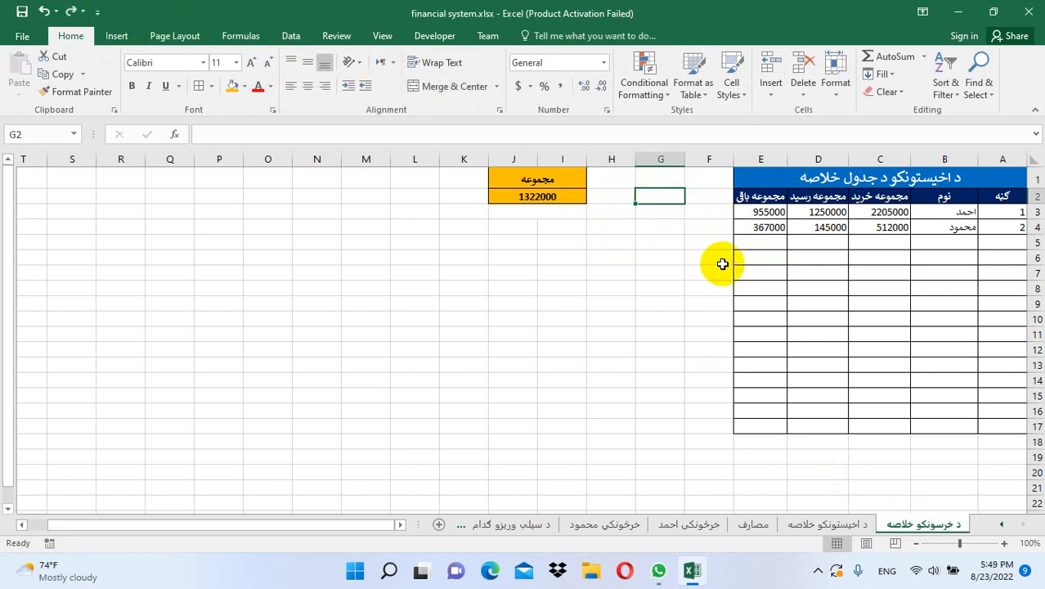
text(=)
key(alt+shift)
key(alt+shift)
key(alt+shift)
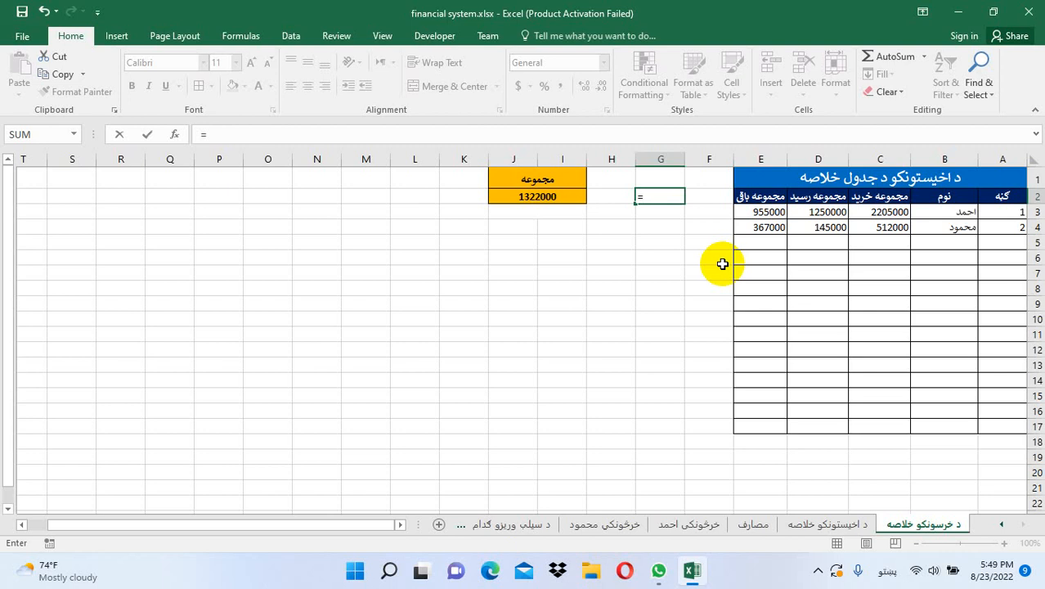
key(alt+shift)
text(sum()
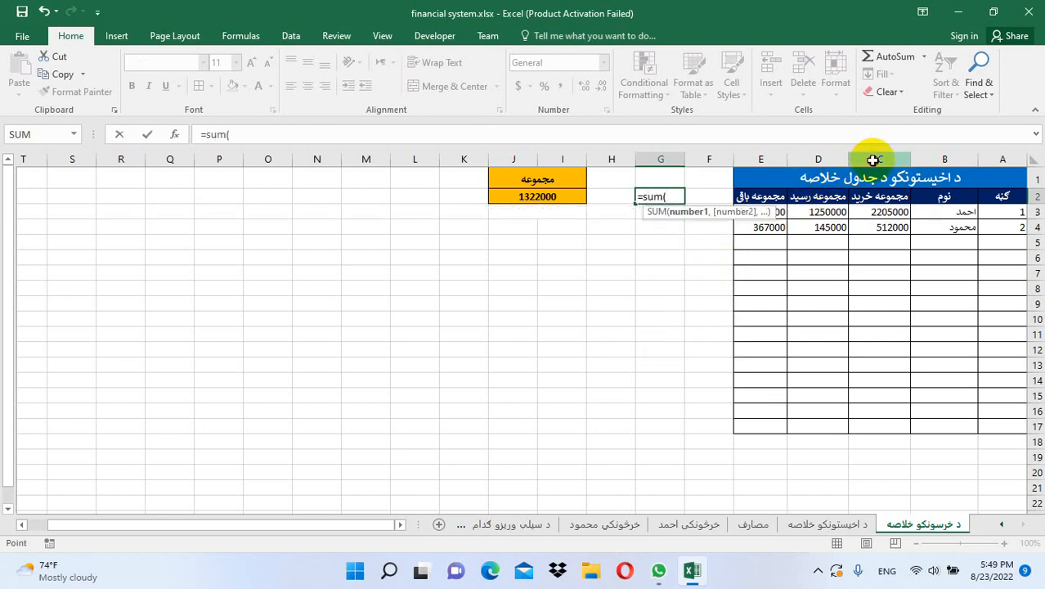
click(873, 155)
drag(881, 201, 886, 424)
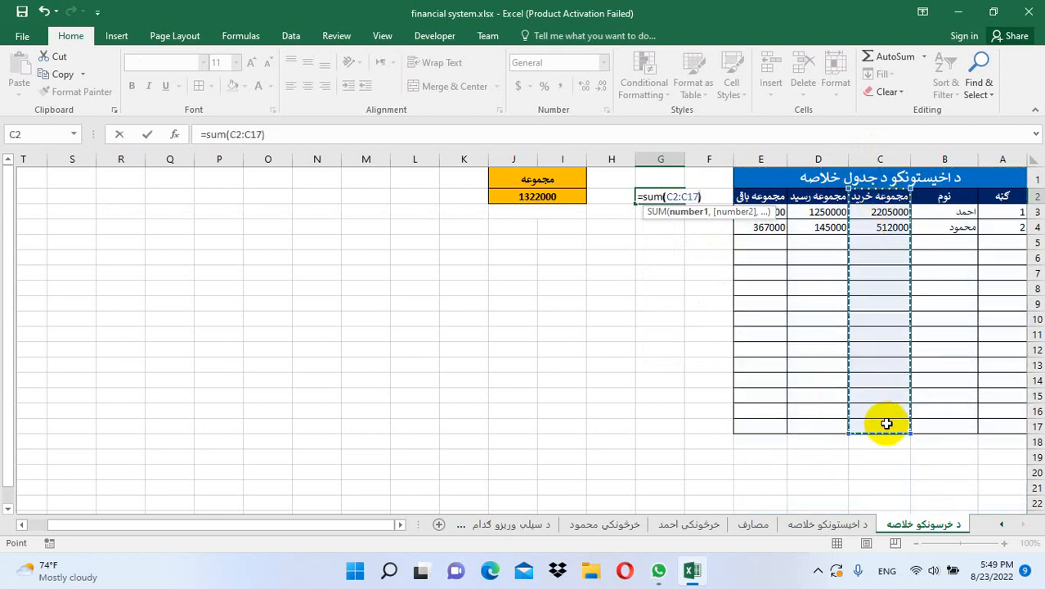
text())
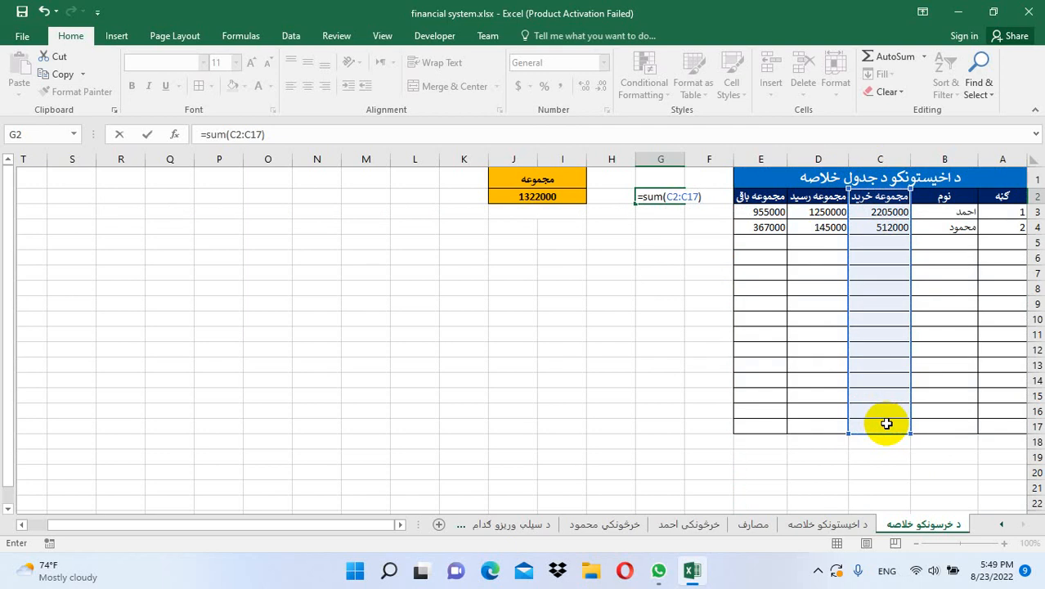
key(Return)
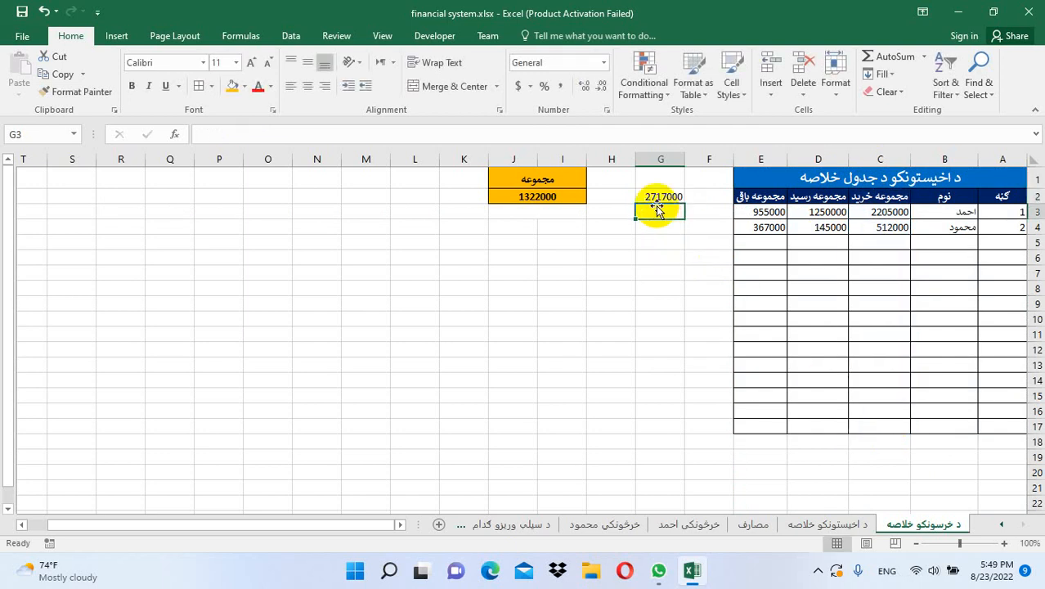
Total the receipts with =SUM(D3:D17) in H2, giving 1395000
click(611, 196)
text(=)
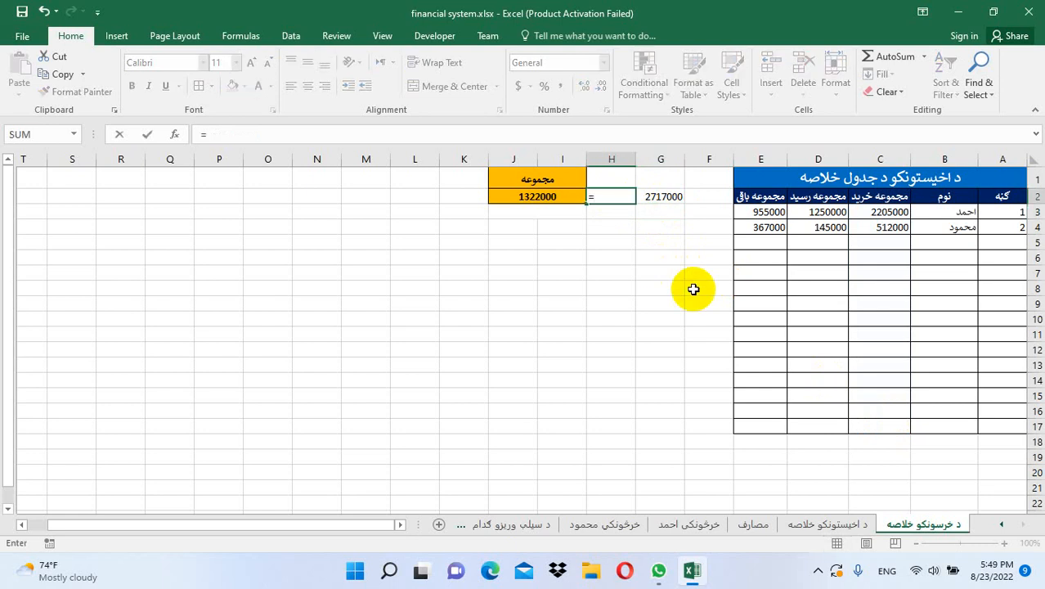
text(sum()
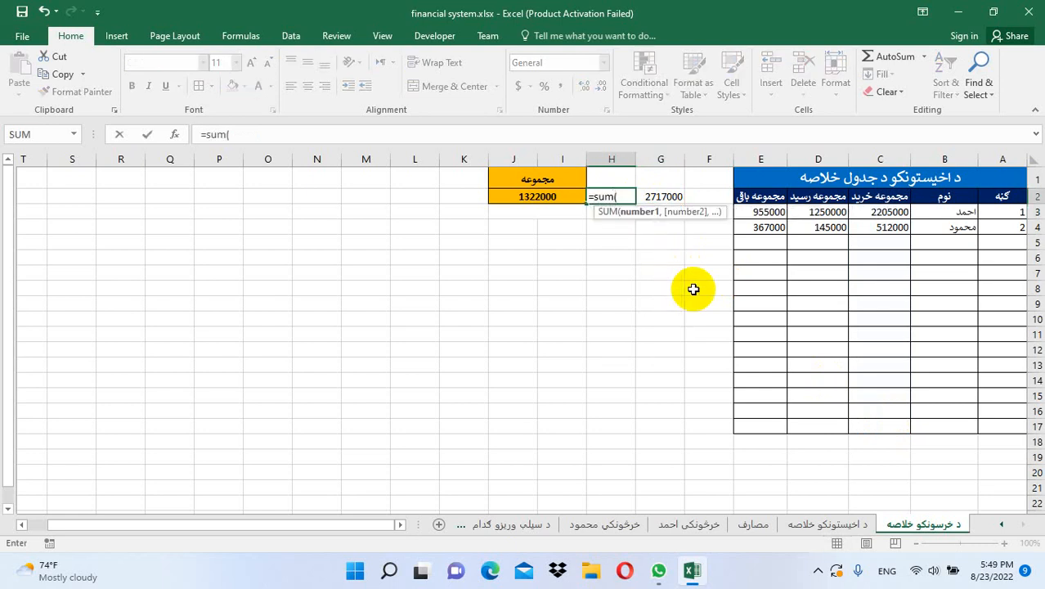
drag(807, 212, 808, 419)
text())
key(Return)
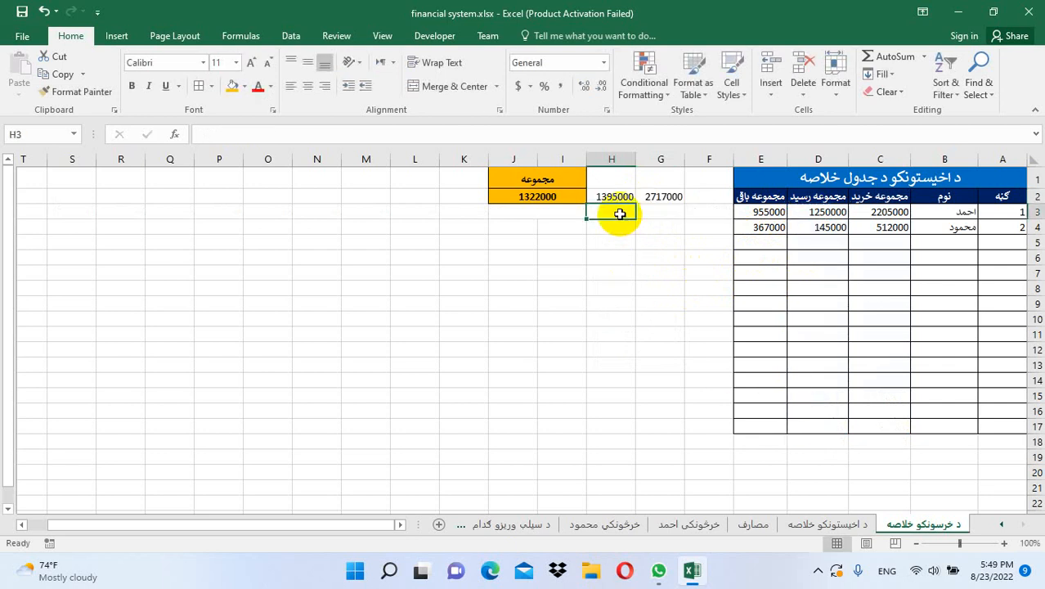
Merge the مجموعه heading across J1:G1 and border the totals block J1:G2
drag(576, 172, 663, 174)
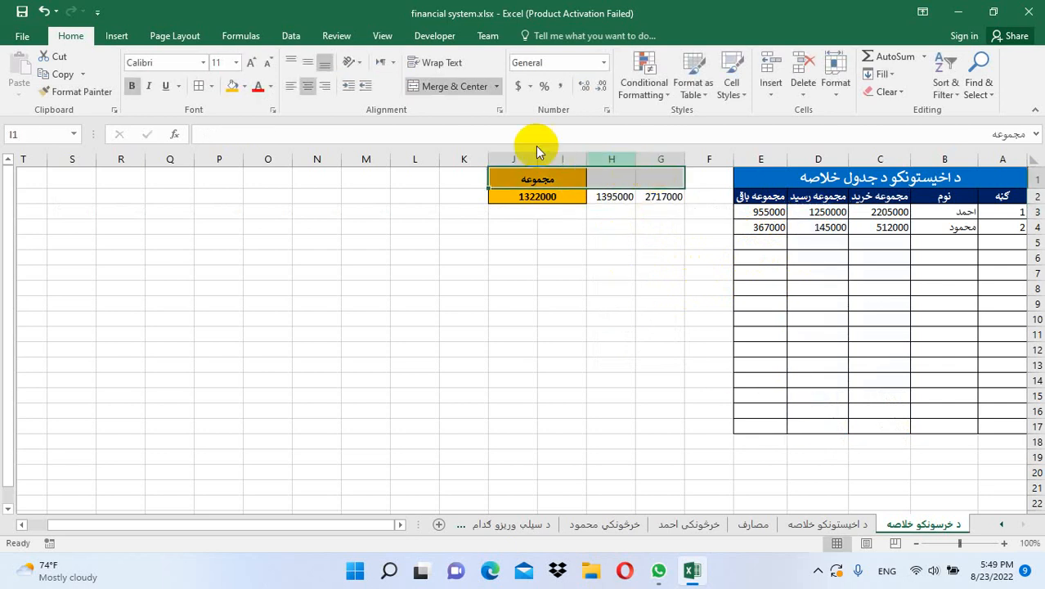
click(426, 84)
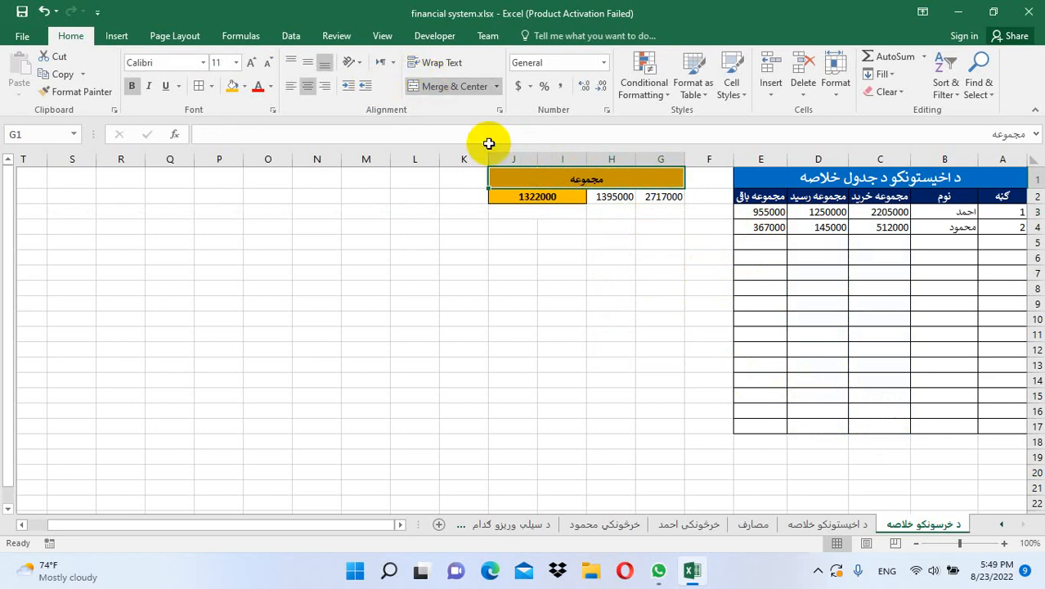
drag(634, 180, 629, 196)
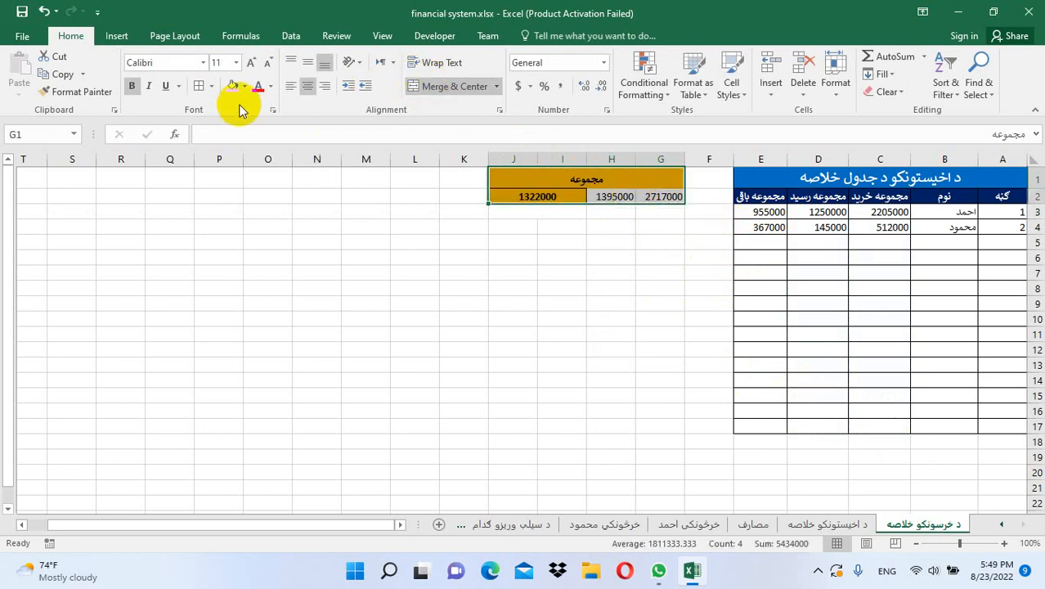
click(200, 86)
click(562, 287)
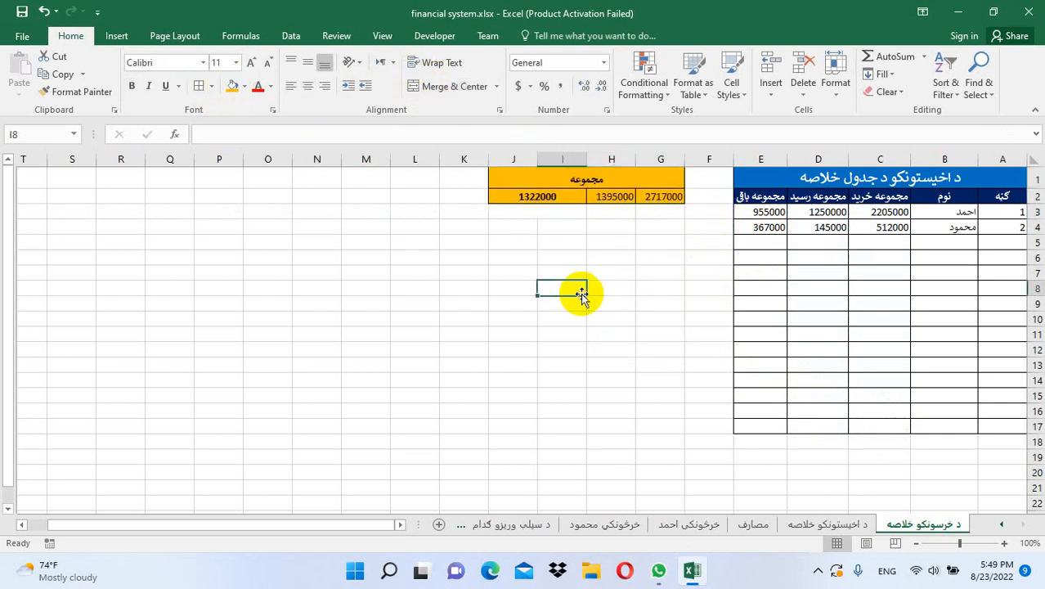
Name the purchase total cell G2 'totalvendorpurchase'
click(664, 196)
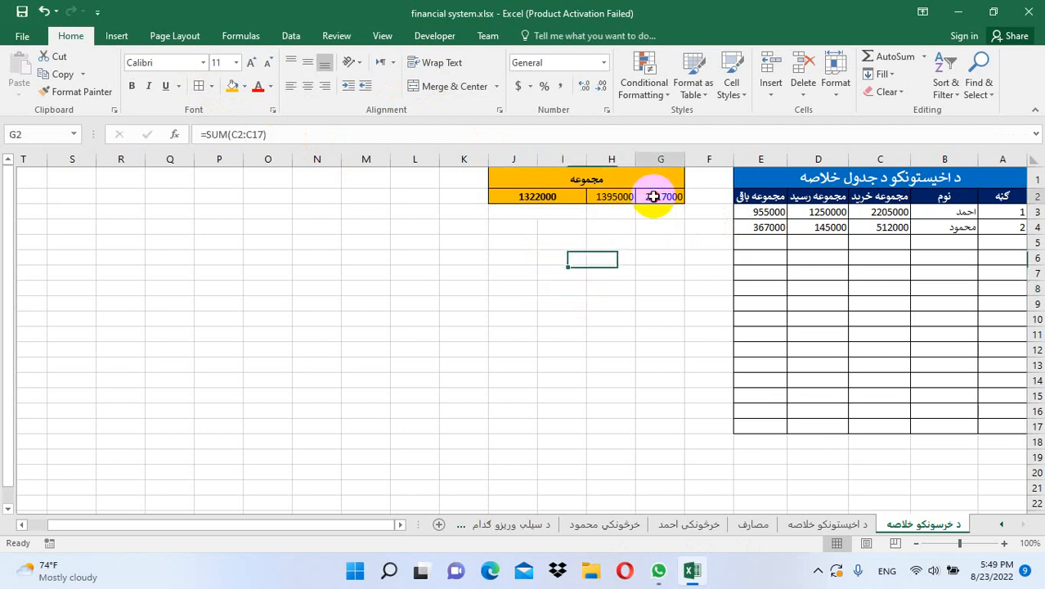
click(539, 197)
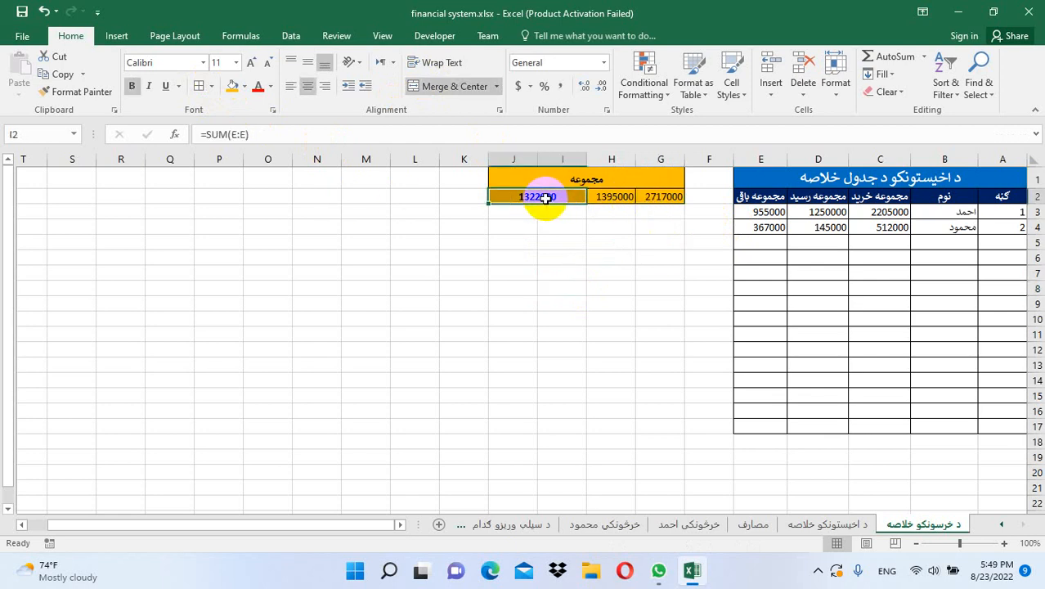
click(650, 194)
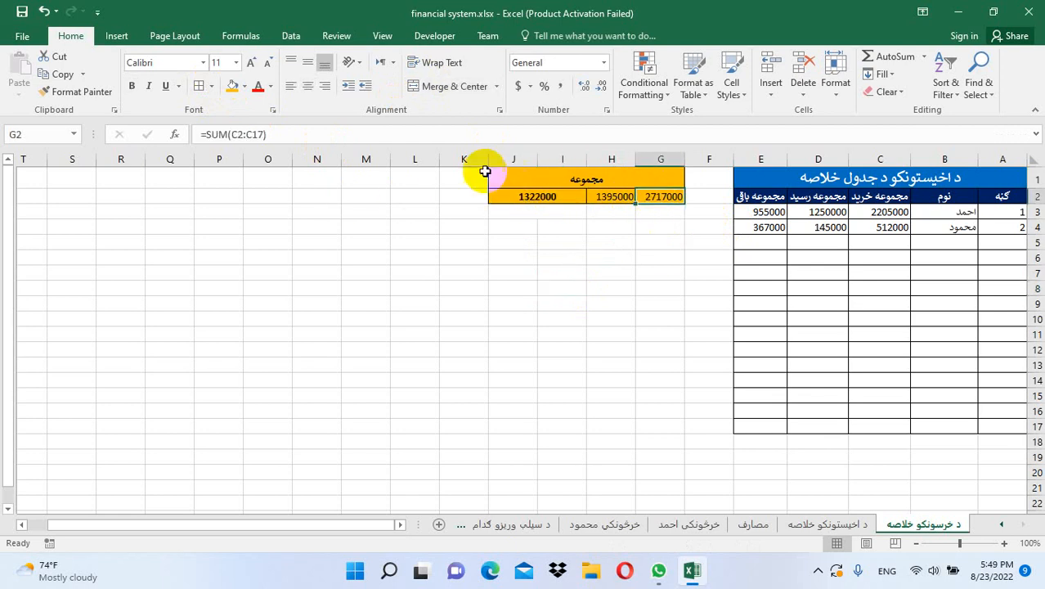
click(55, 134)
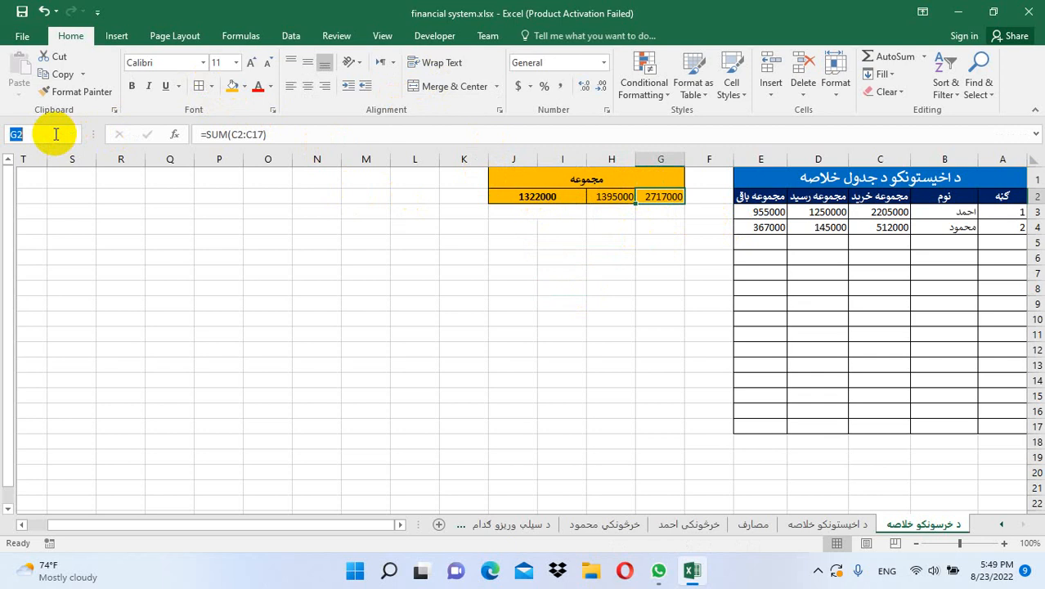
text(totalve)
text(ndor)
text(purchase)
key(Return)
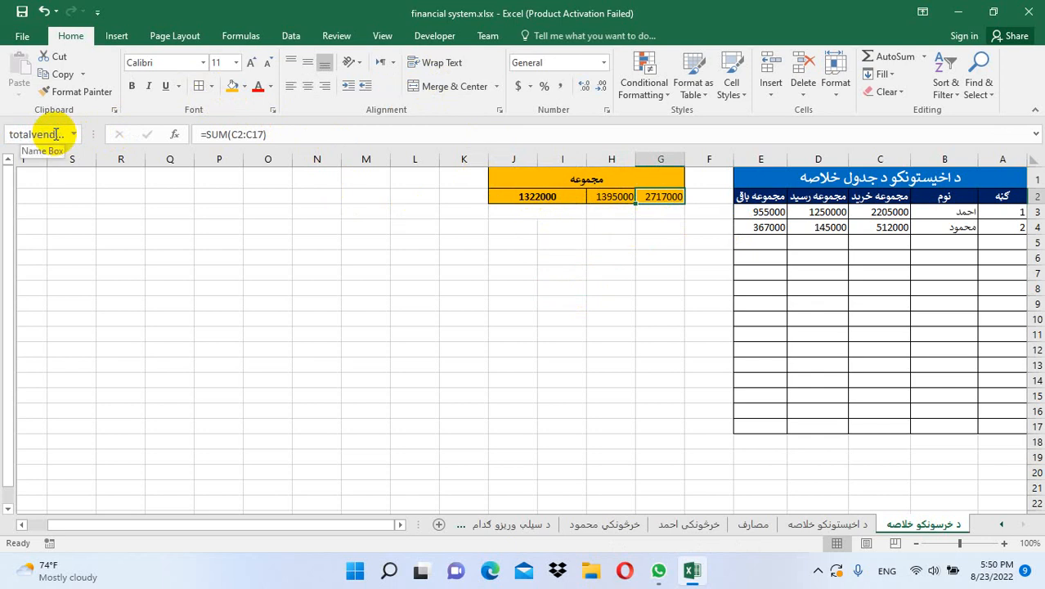
Name the receipts total H2 'totalverdorrasid' and the 1322000 grand total 'total_vendor'
click(613, 238)
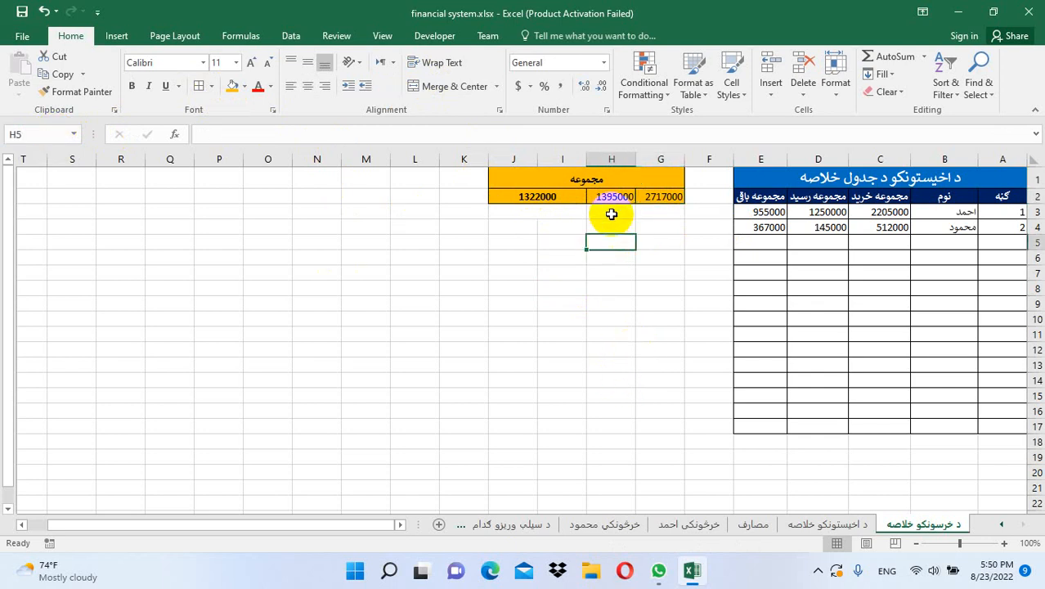
click(660, 195)
click(616, 197)
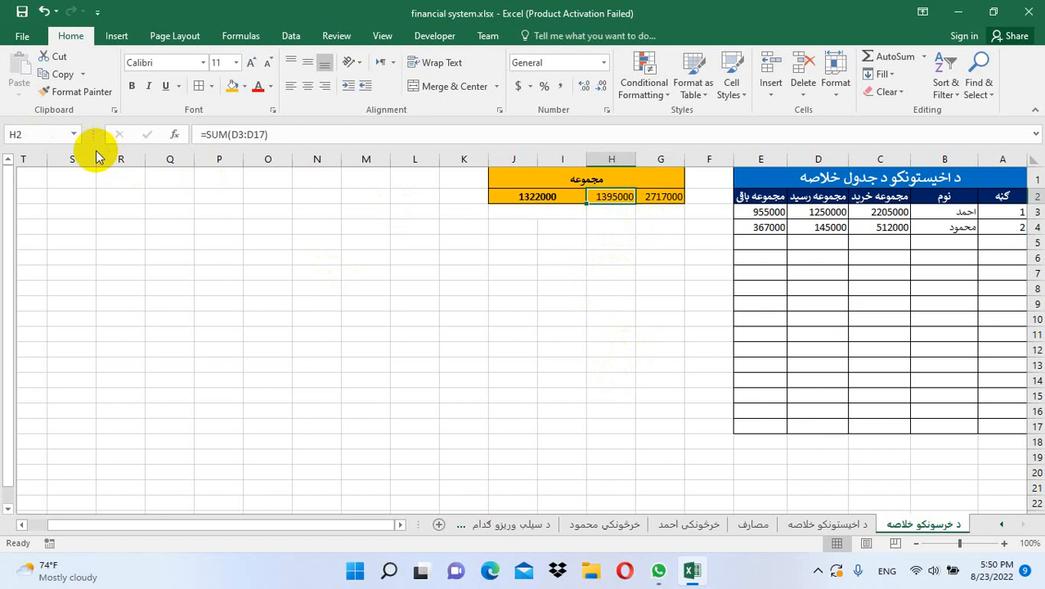
click(48, 136)
text(total)
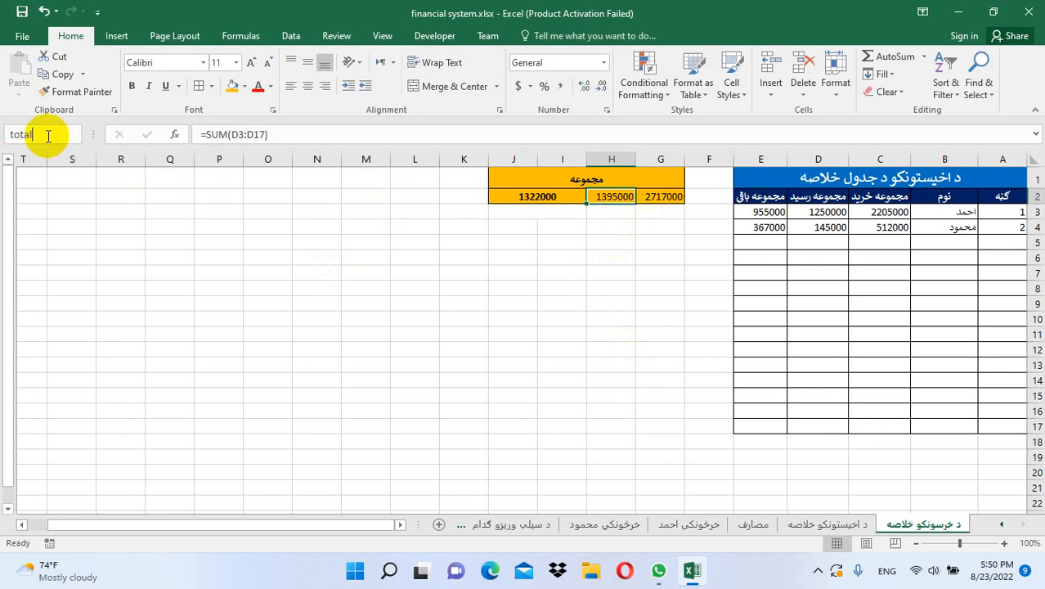
text(verdorrasid)
key(Return)
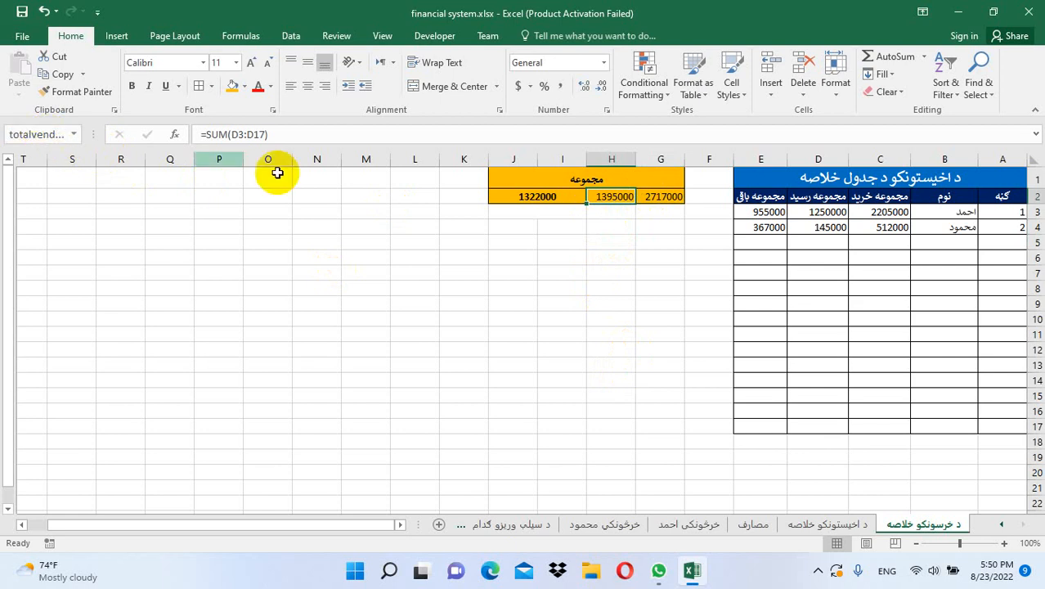
click(556, 206)
click(555, 199)
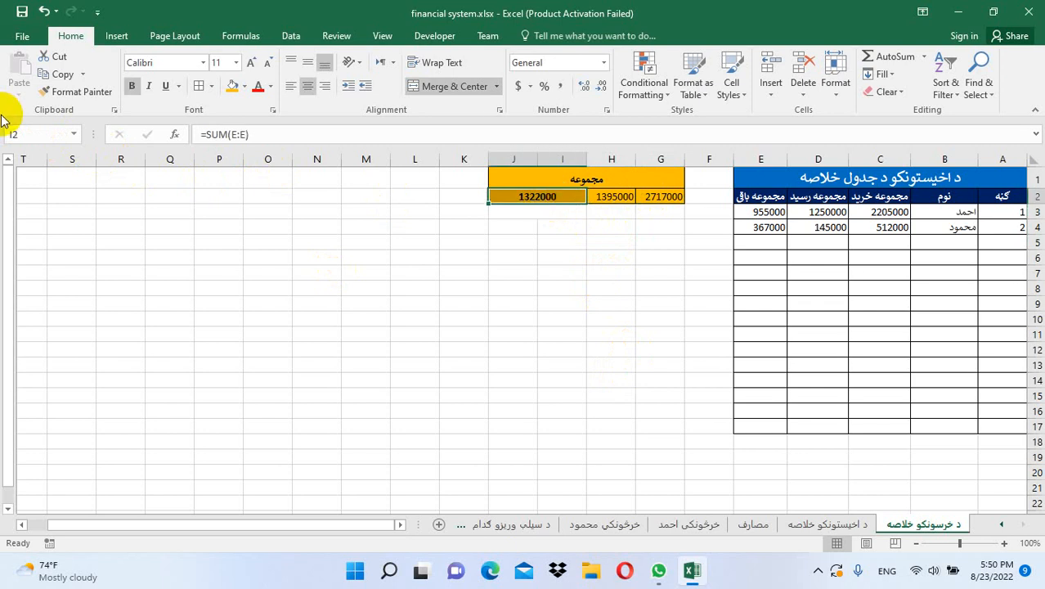
click(30, 136)
text(total)
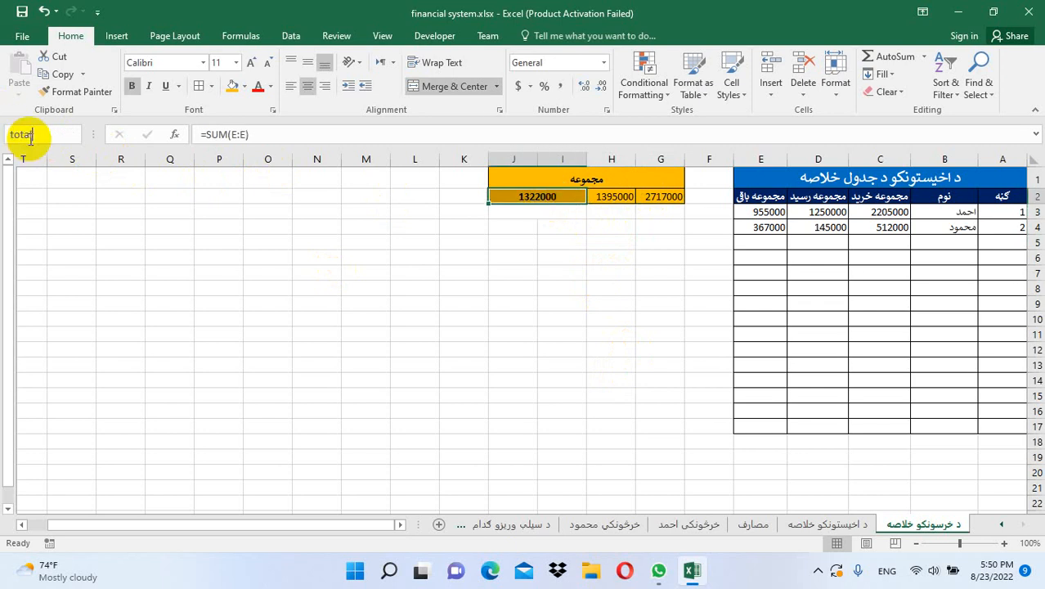
text(_vendor)
key(Return)
On د اخيستونکو خلاصه, SUM receipts in H2 (435000) and purchases in G2 (1130000)
click(810, 524)
click(631, 198)
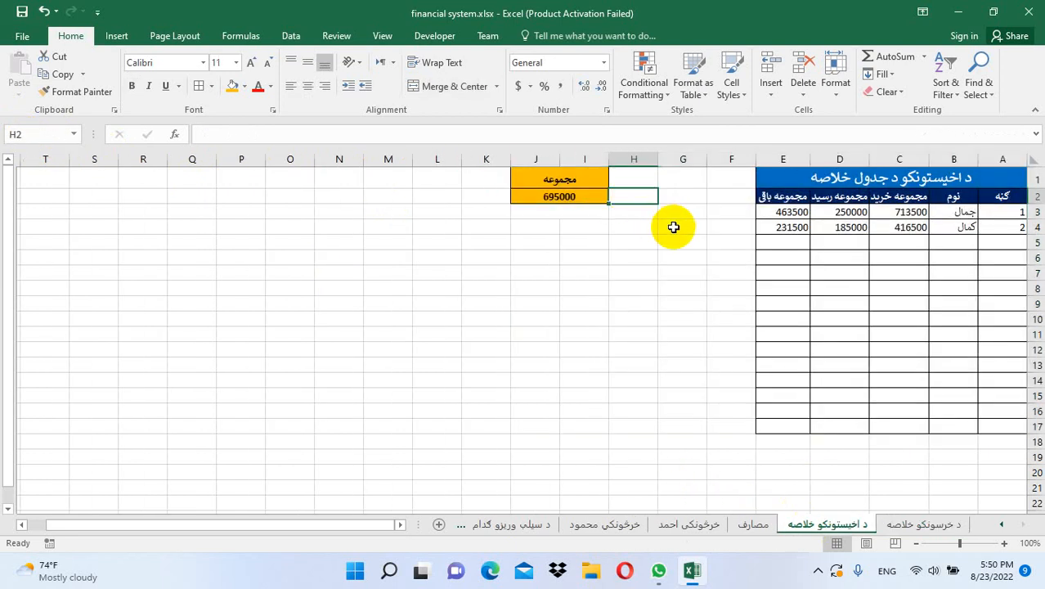
text(=sum)
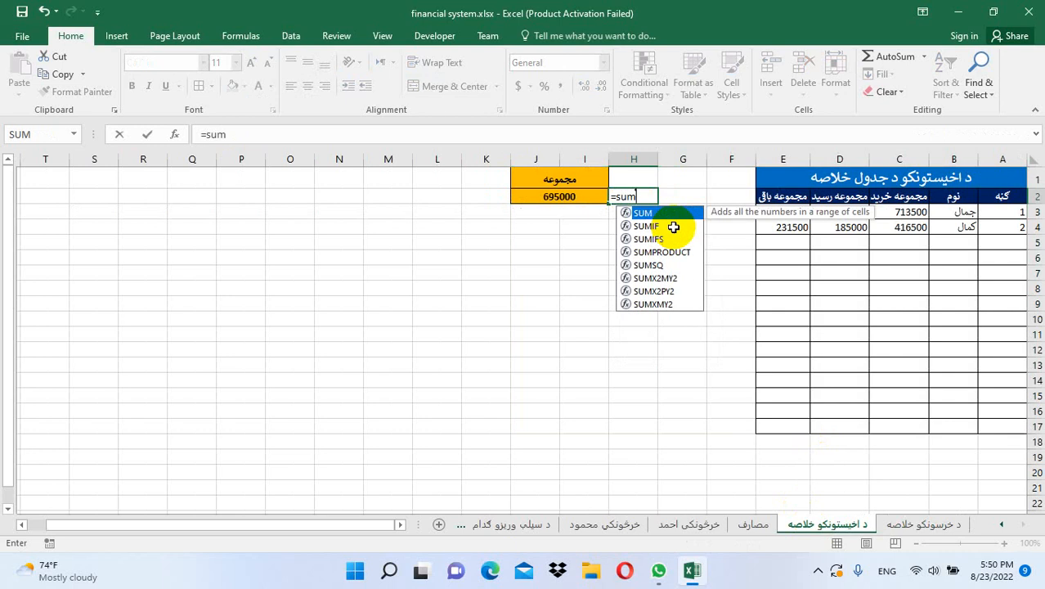
text(()
drag(840, 214, 844, 423)
key(Return)
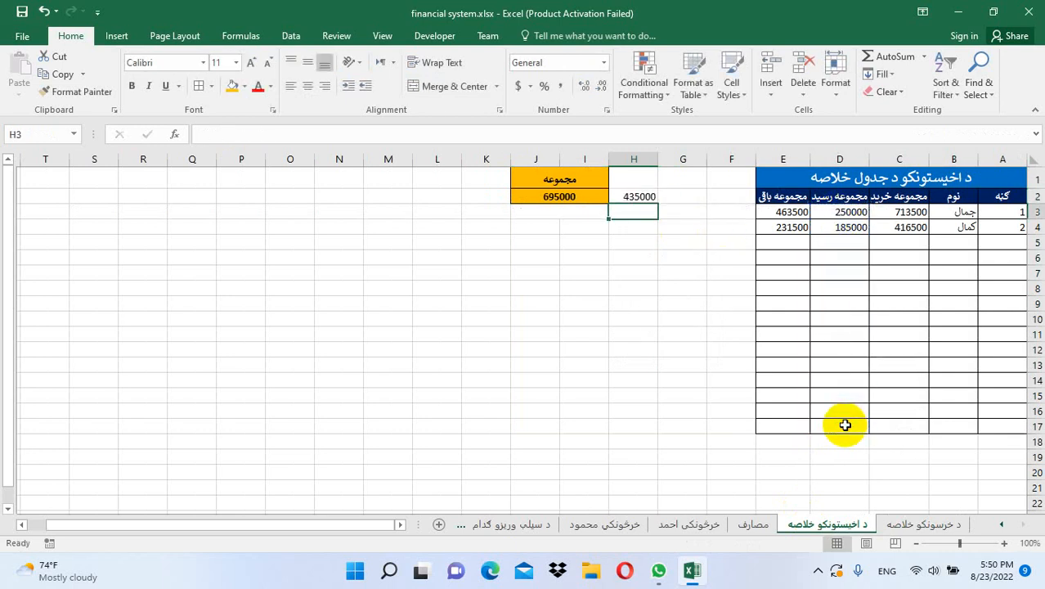
click(684, 198)
text(=)
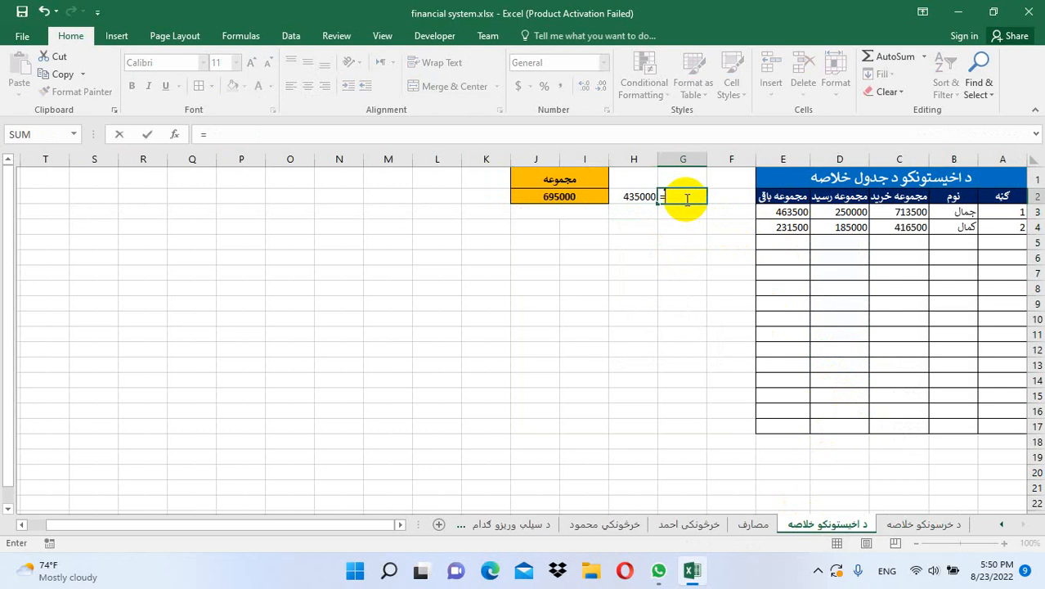
text(sum()
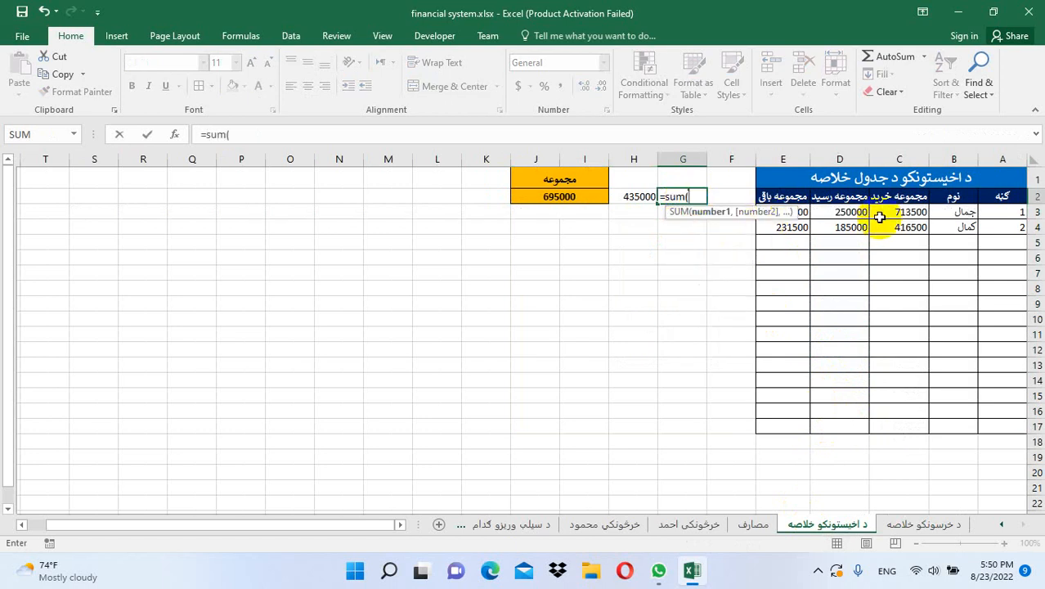
drag(873, 217, 889, 424)
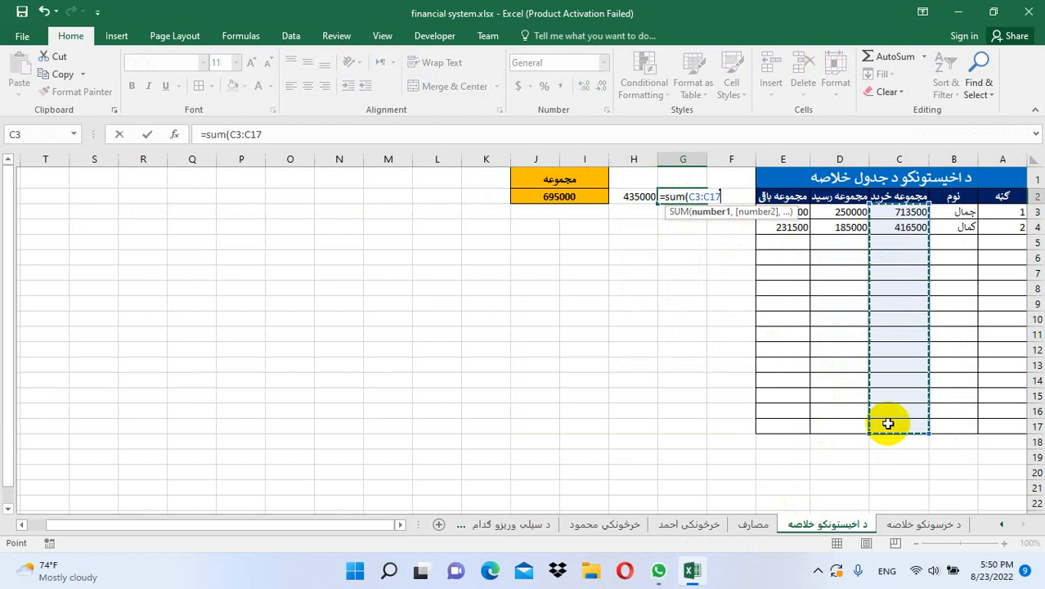
key(Return)
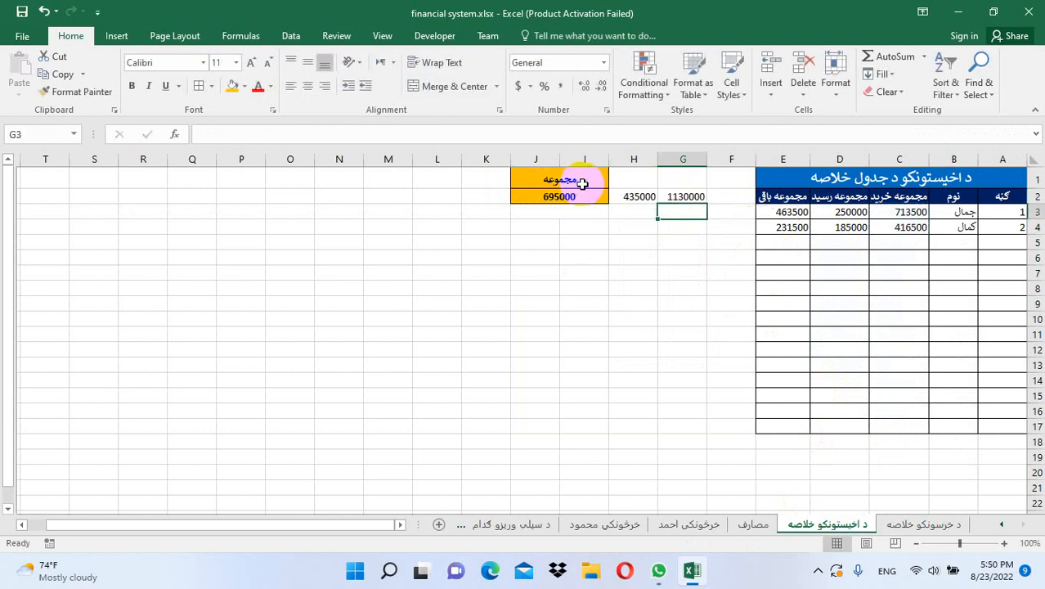
Merge and centre the مجموعه heading over J1:G1 and fill the totals block orange
drag(583, 182, 677, 185)
click(460, 90)
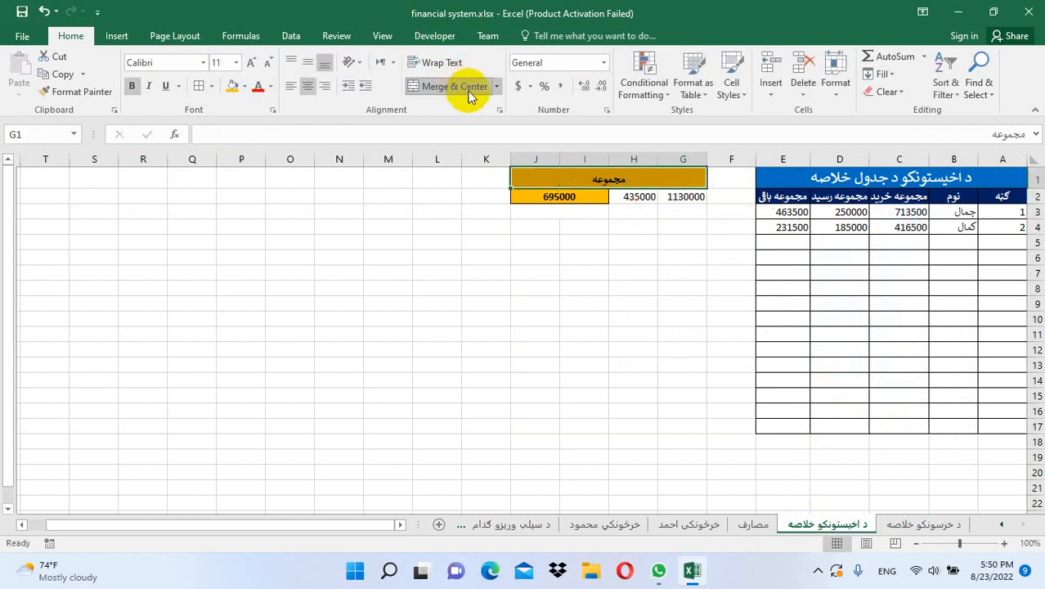
drag(660, 177, 662, 197)
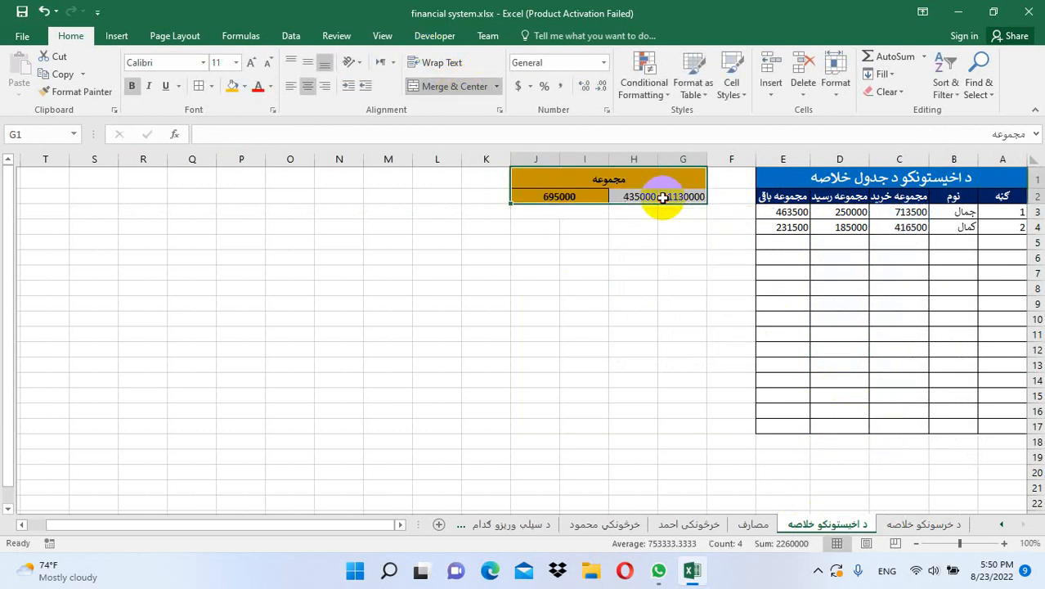
click(233, 86)
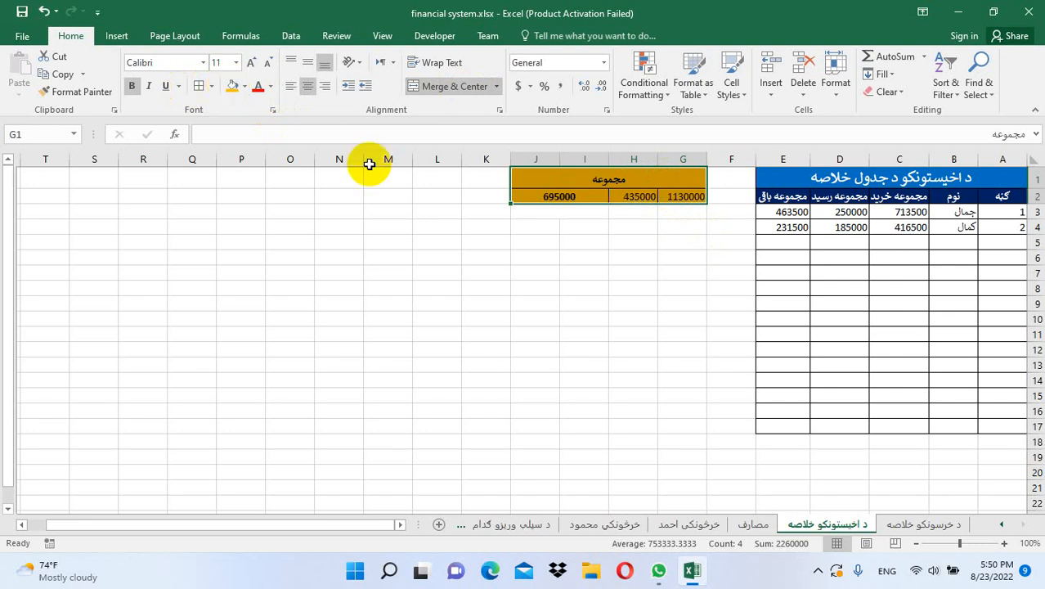
click(634, 287)
click(684, 196)
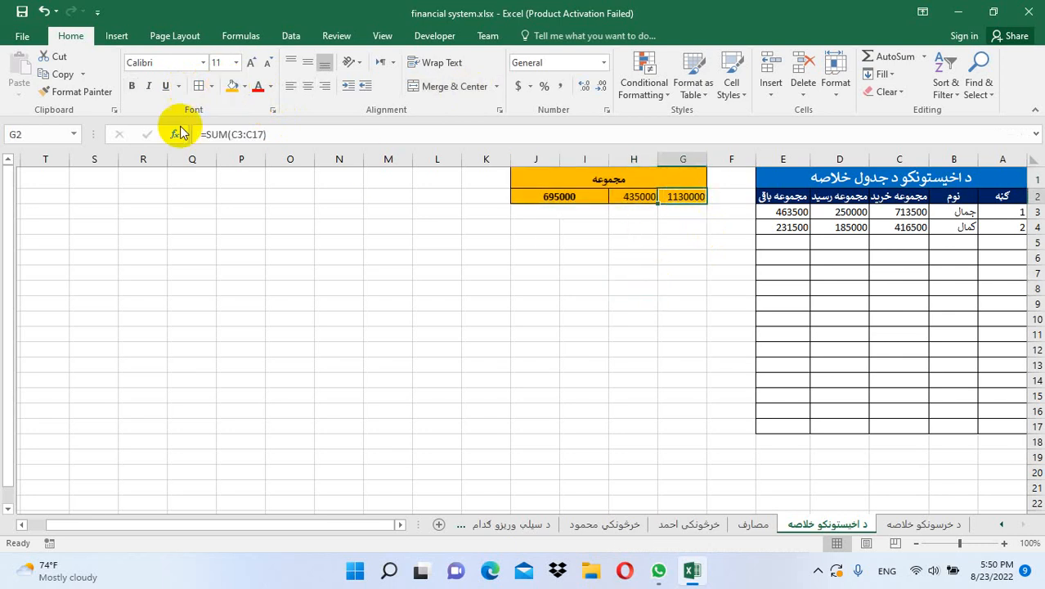
Name the G2 total 'totalcustomerpurcha' and the H2 total 'totalcustomer' via the Name Box
click(34, 136)
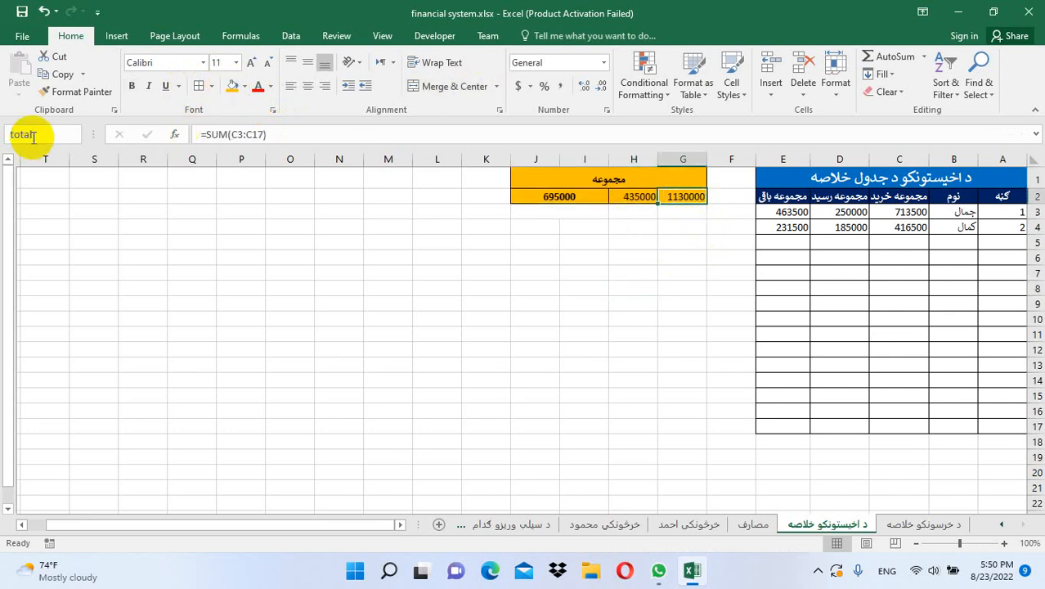
text(totalcustomer)
text(purchase)
key(Return)
click(627, 196)
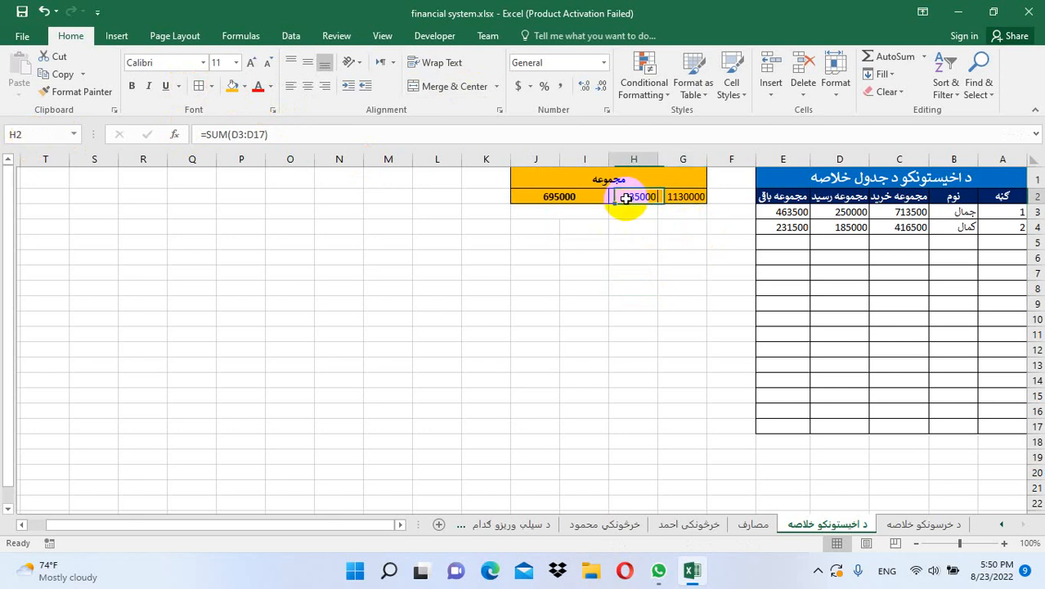
click(51, 136)
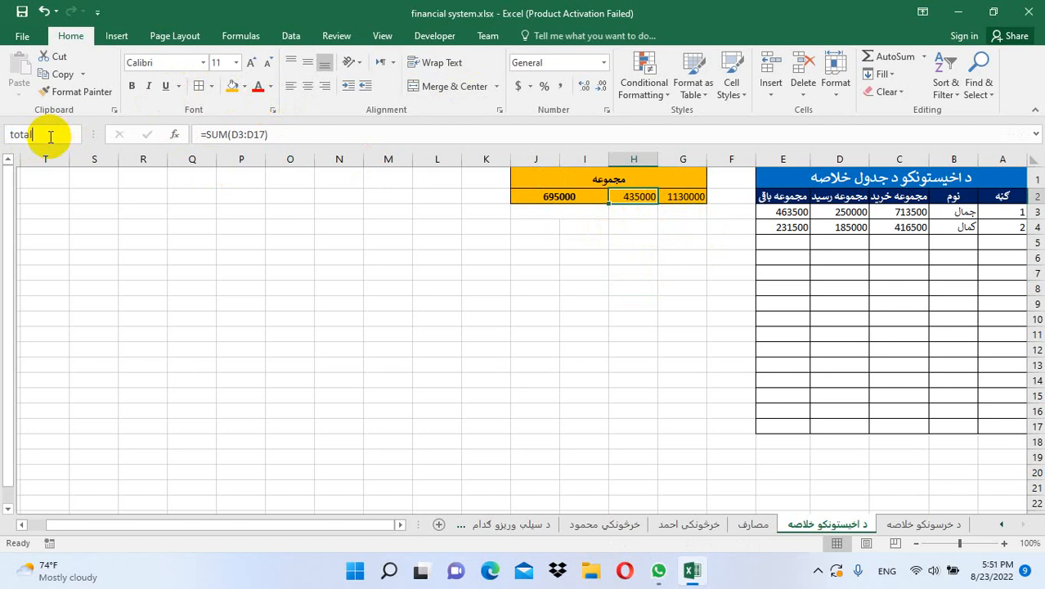
text(totalcustomer)
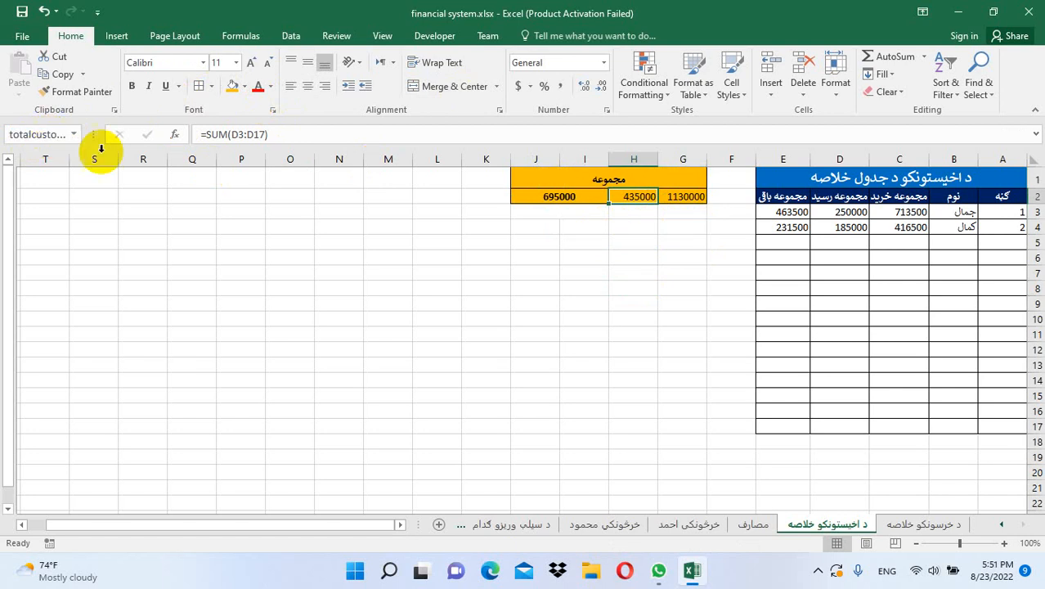
Check J2's existing defined name, then return to the د خرسونکو خلاصه sheet
click(547, 196)
click(49, 135)
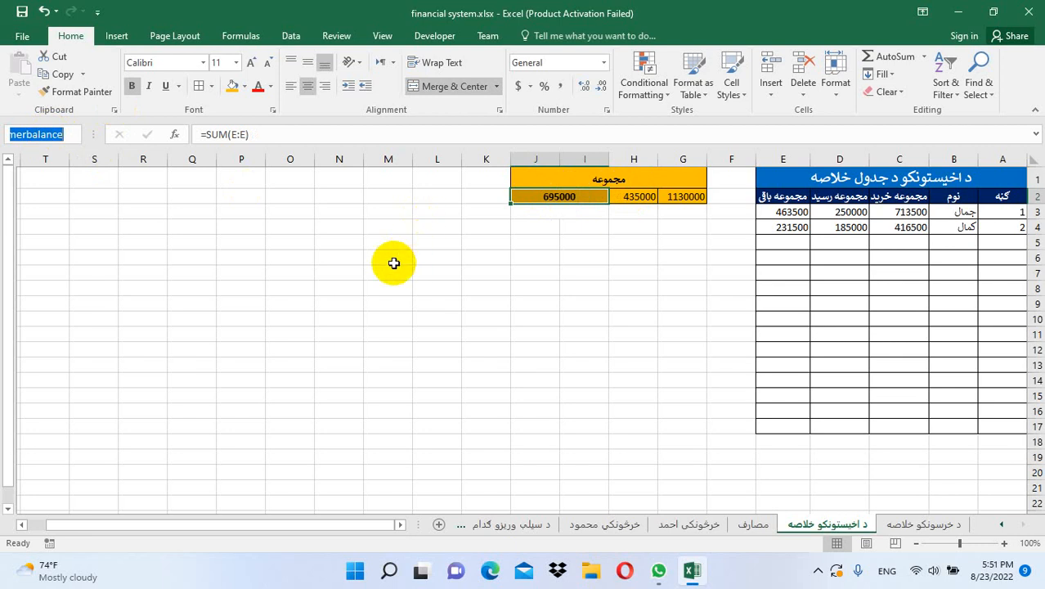
drag(64, 135, 2, 136)
key(Escape)
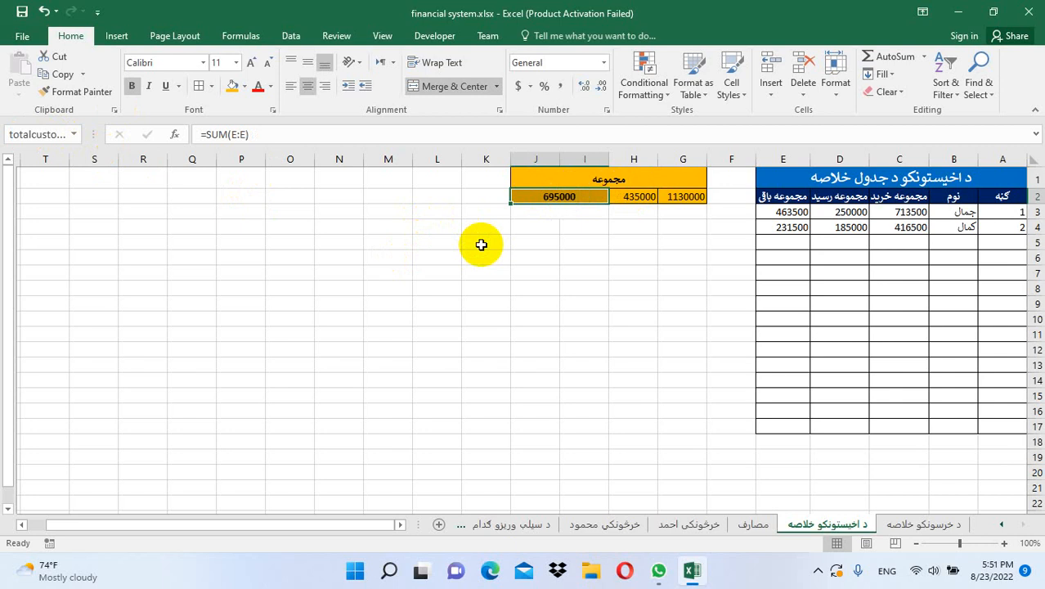
click(923, 522)
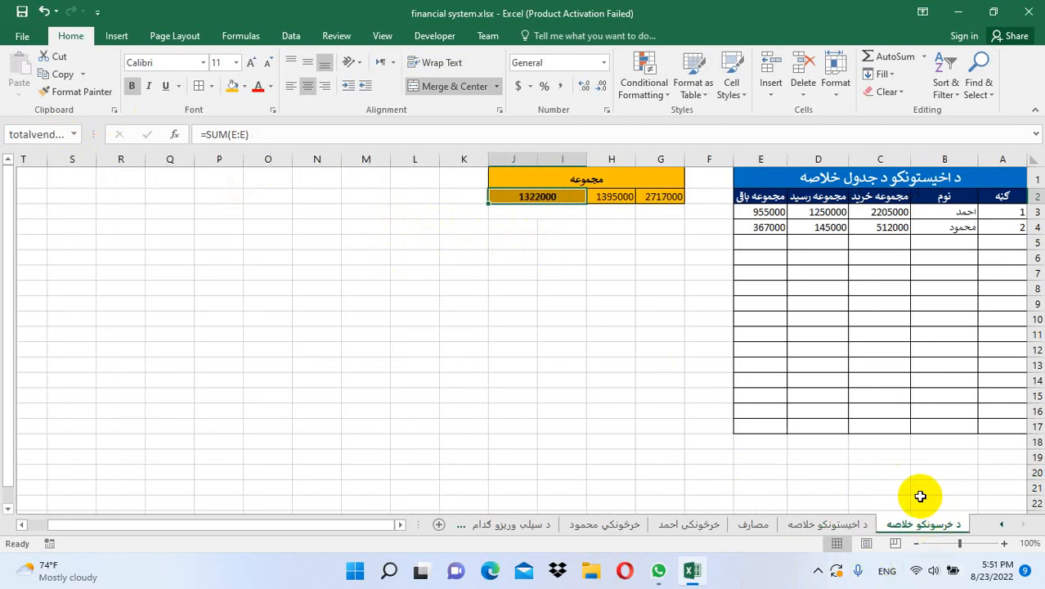
click(762, 462)
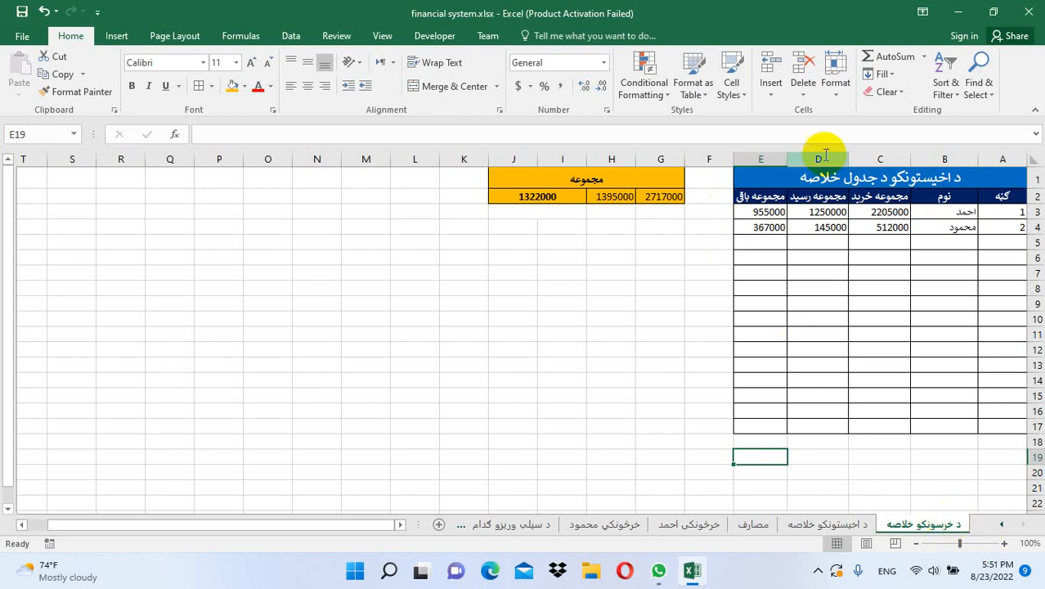
Insert a new blank worksheet and rename its tab to 'مجموعه د گدام سرمایه' in Persian
click(775, 90)
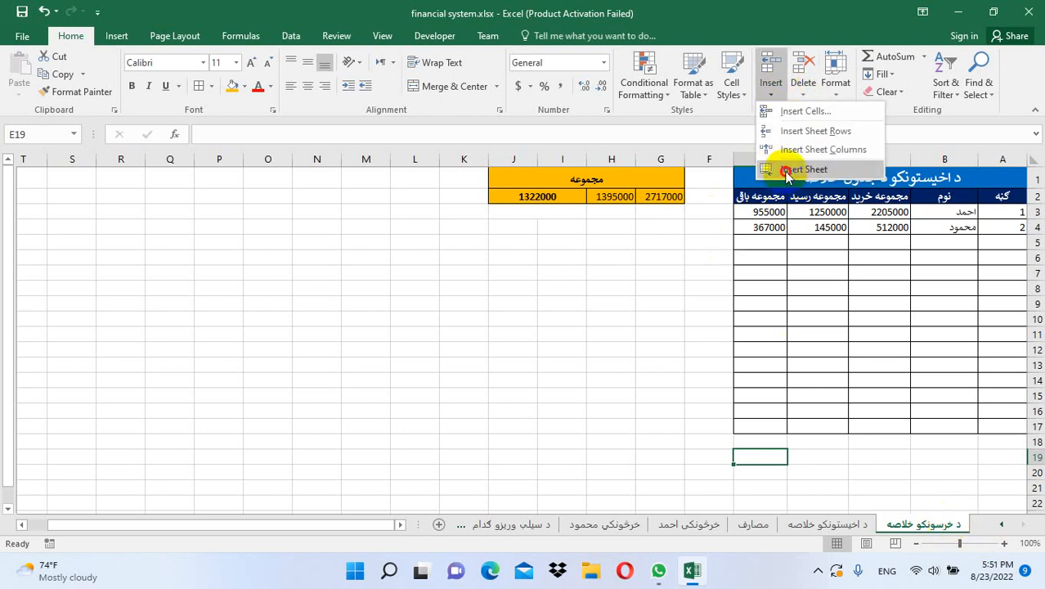
click(786, 172)
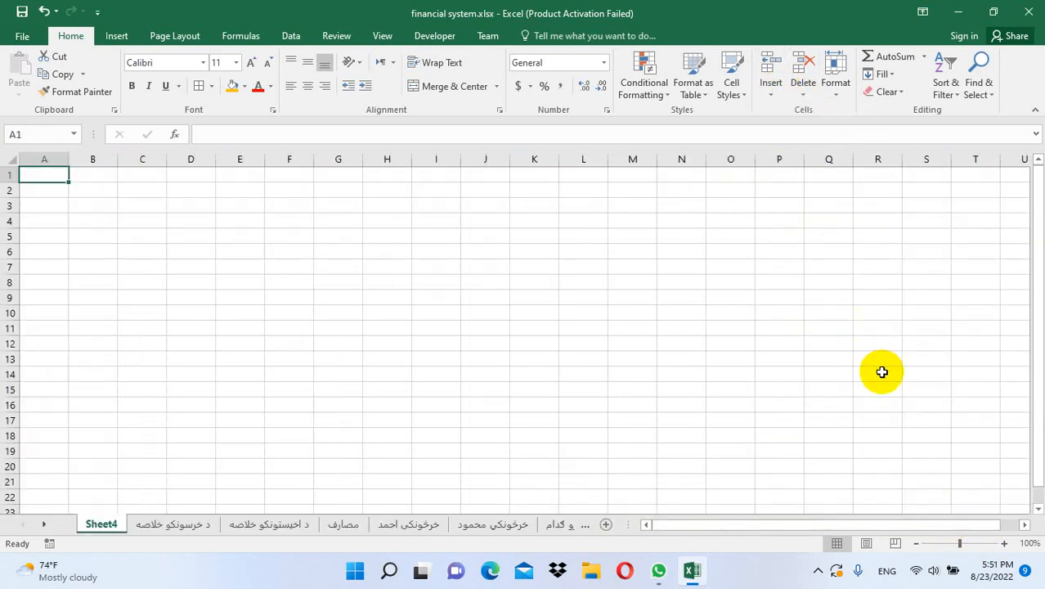
double_click(107, 525)
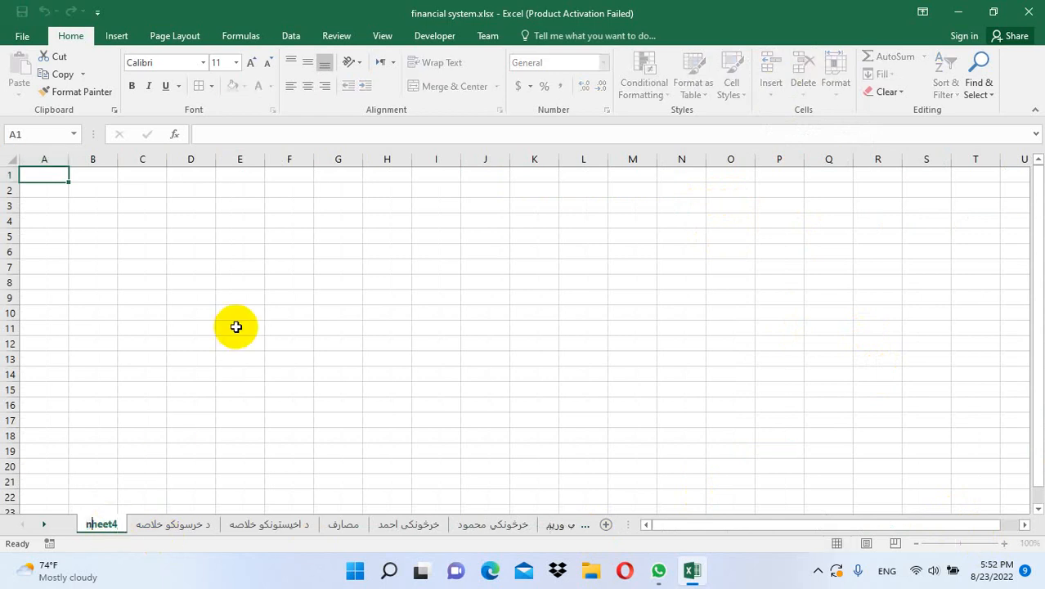
text(n)
key(BackSpace)
key(alt+shift)
text(م)
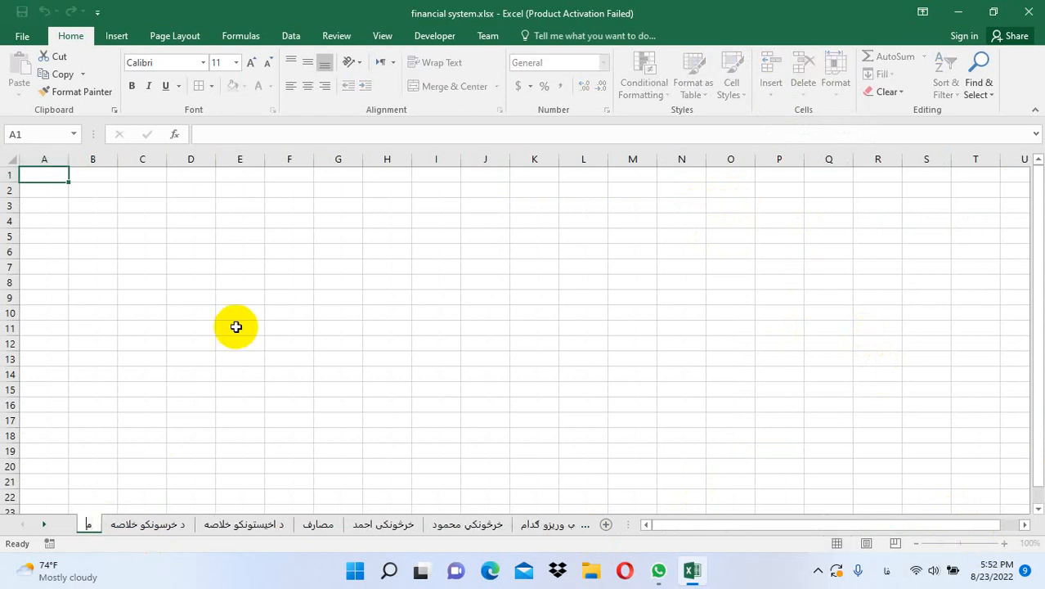
text(جموعه)
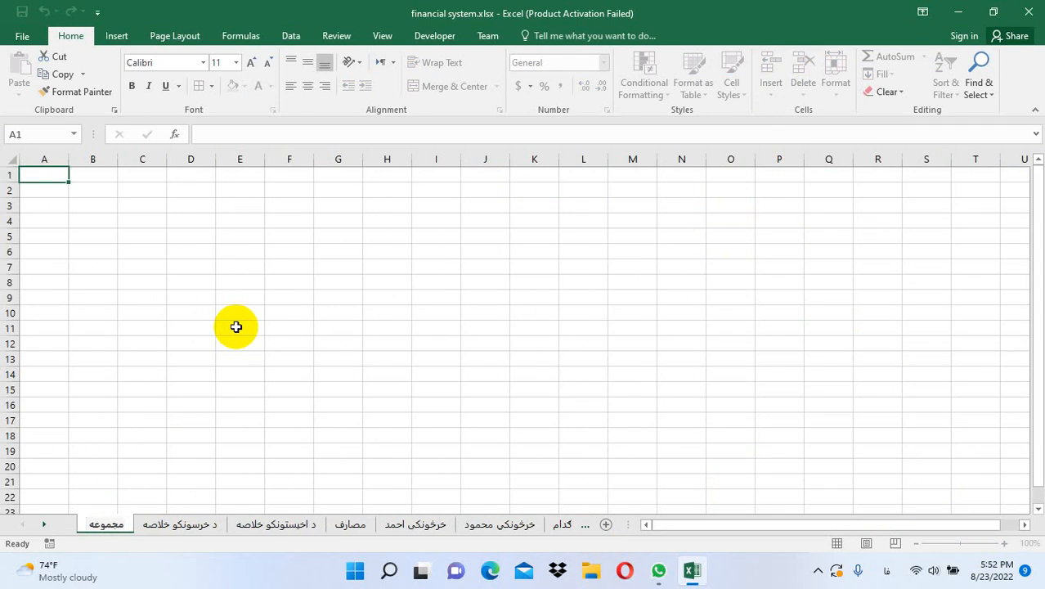
text( سرمای)
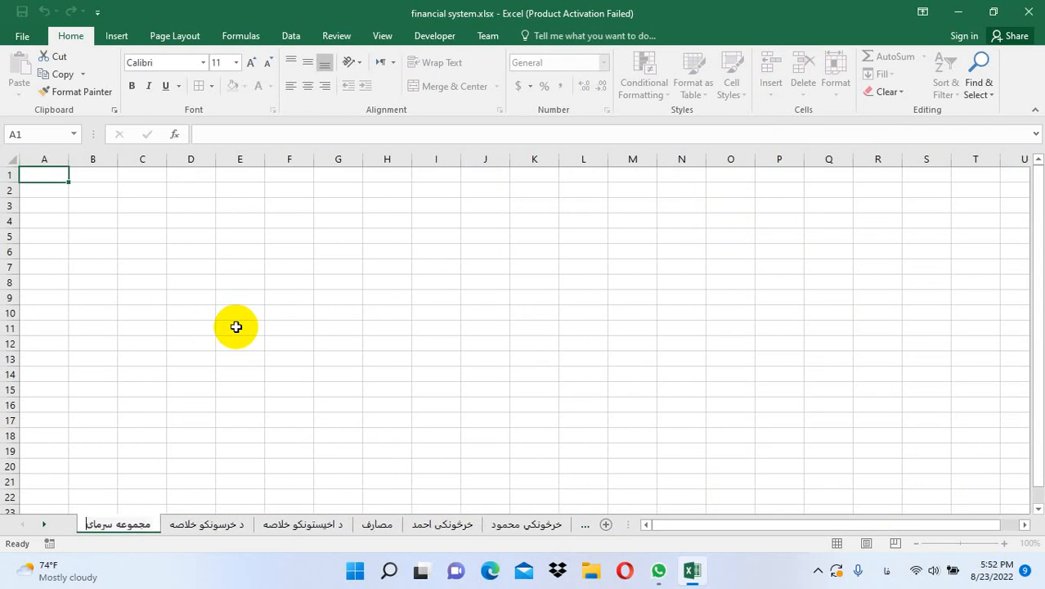
key(BackSpace)
key(BackSpace)
key(BackSpace)
key(BackSpace)
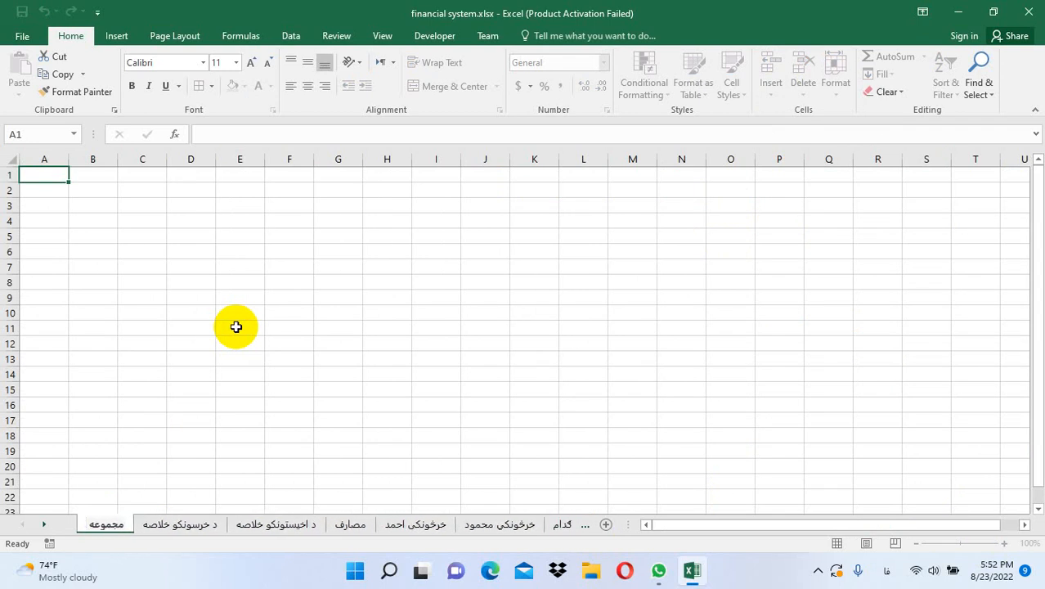
text(د)
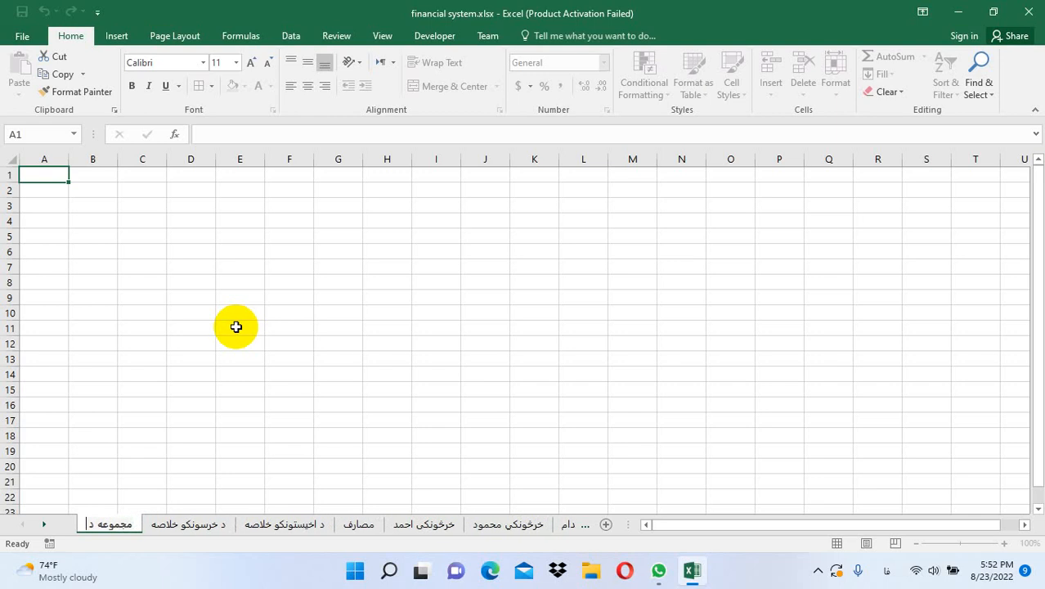
text( گدام س)
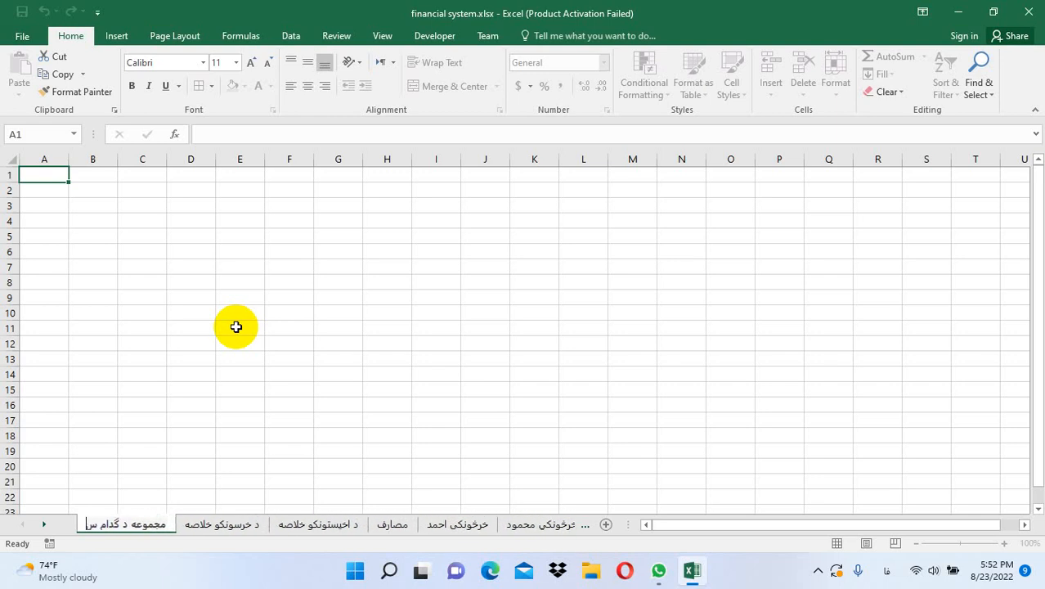
text(رمایه)
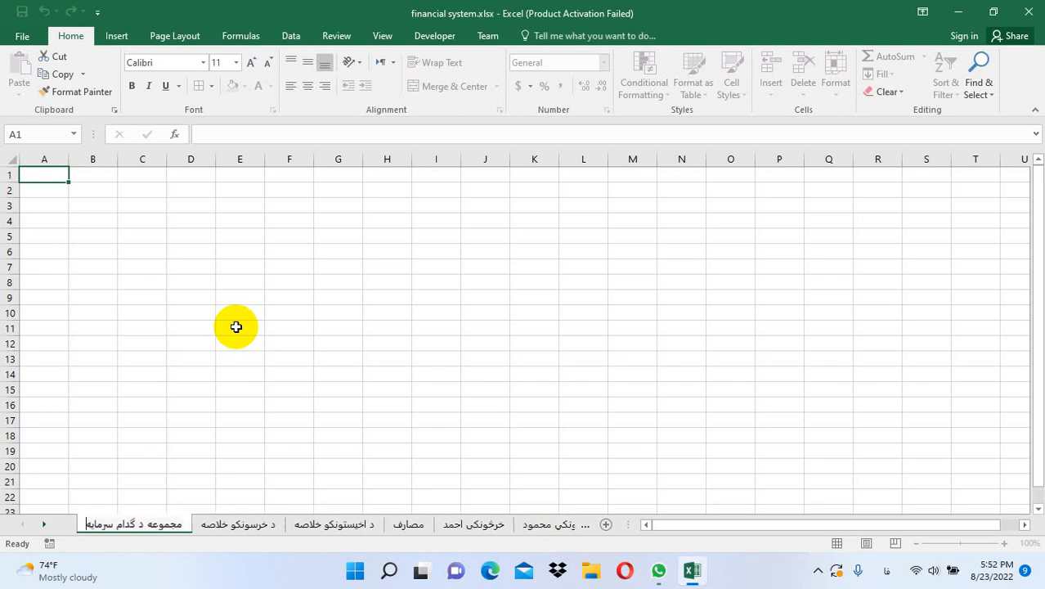
key(Return)
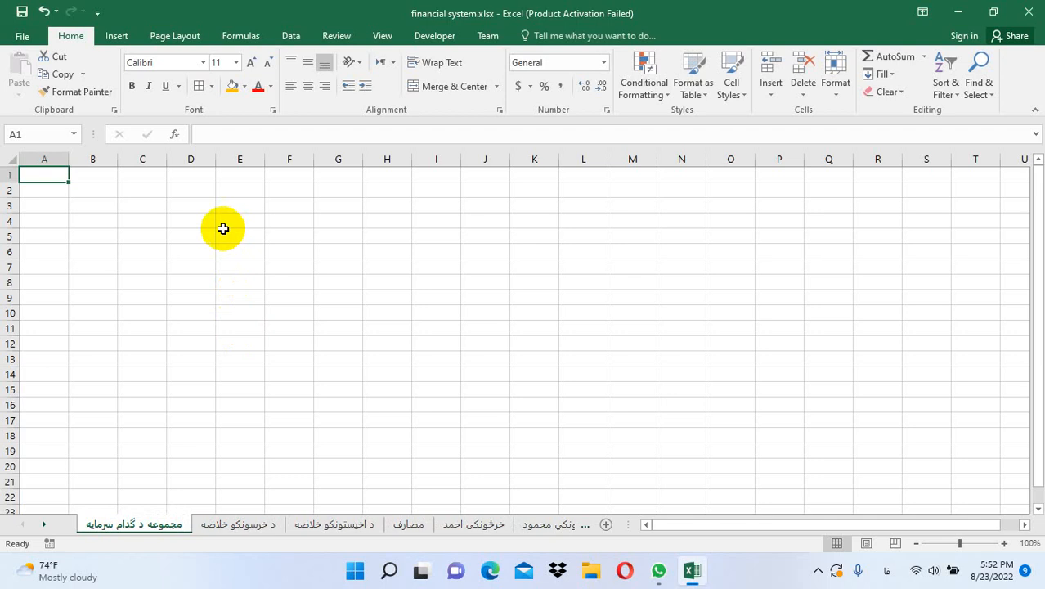
Make the new sheet right-to-left and paste in the A1:E17 table from د خرسونکو خلاصه
click(164, 41)
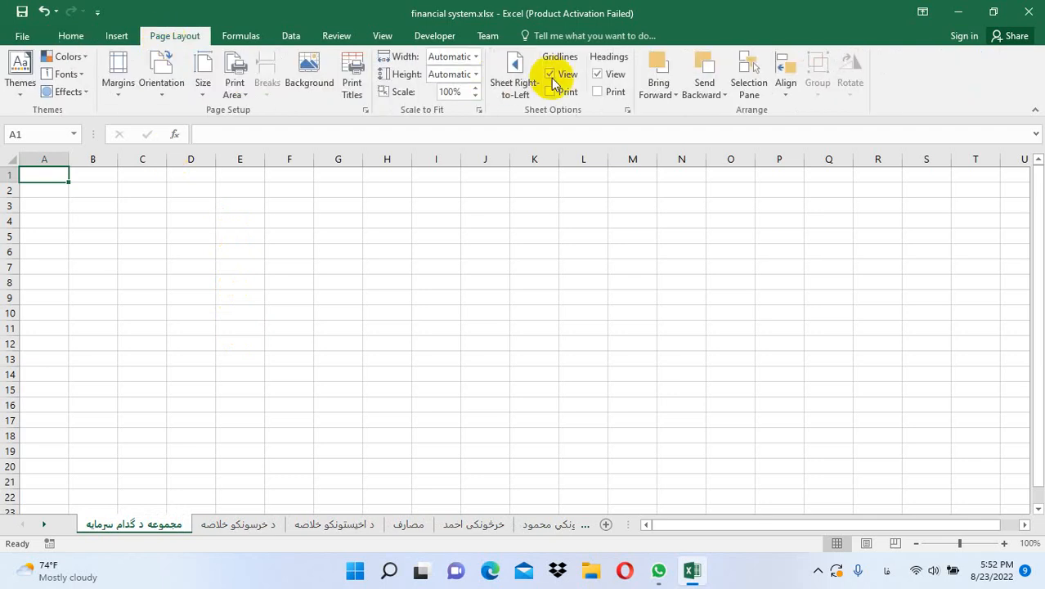
click(511, 75)
click(808, 523)
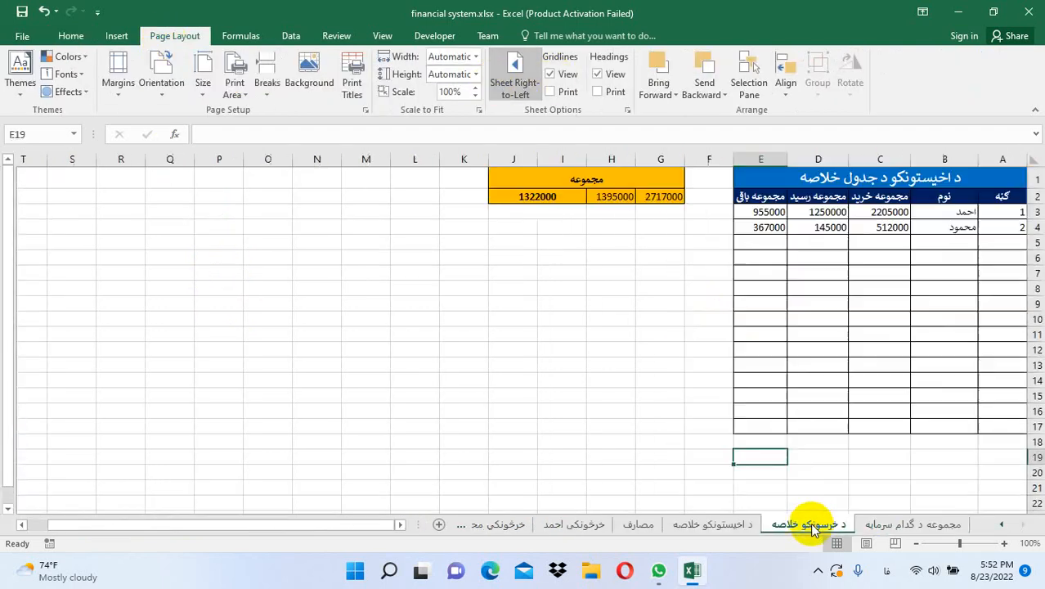
click(999, 175)
drag(999, 176, 810, 427)
key(ctrl+c)
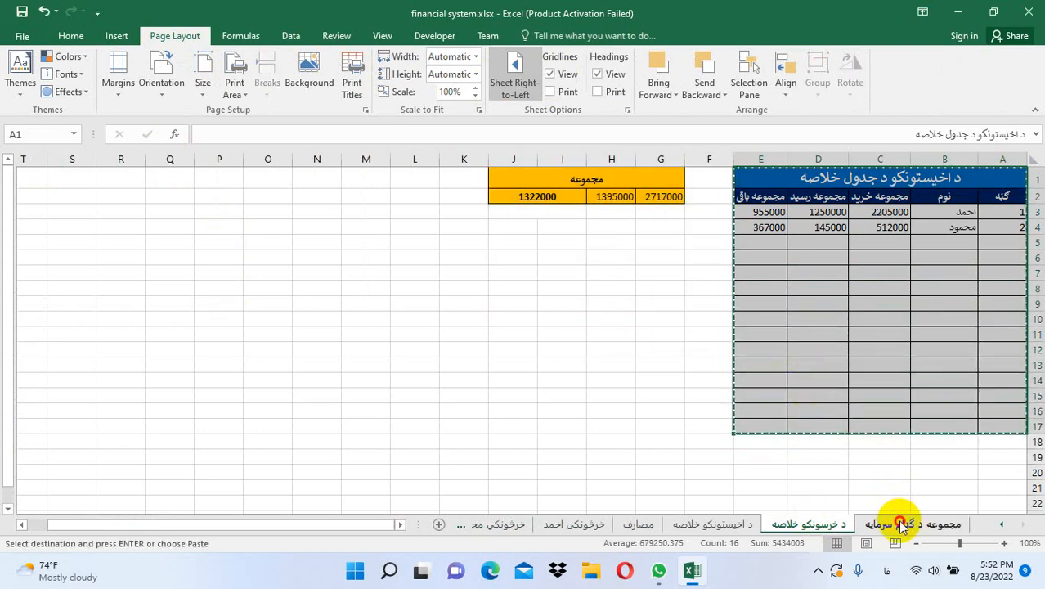
click(908, 523)
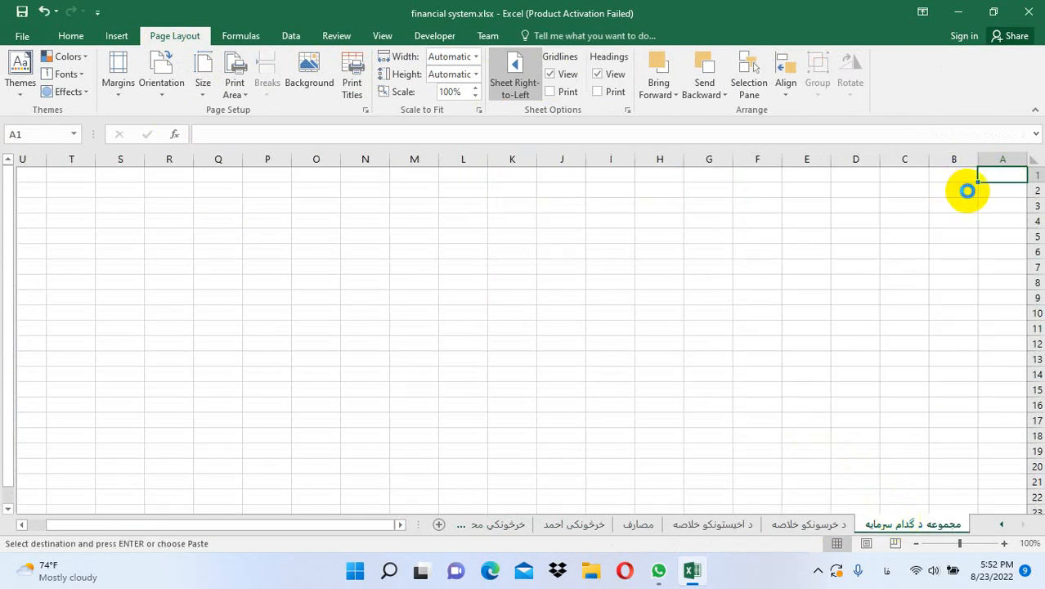
key(ctrl+v)
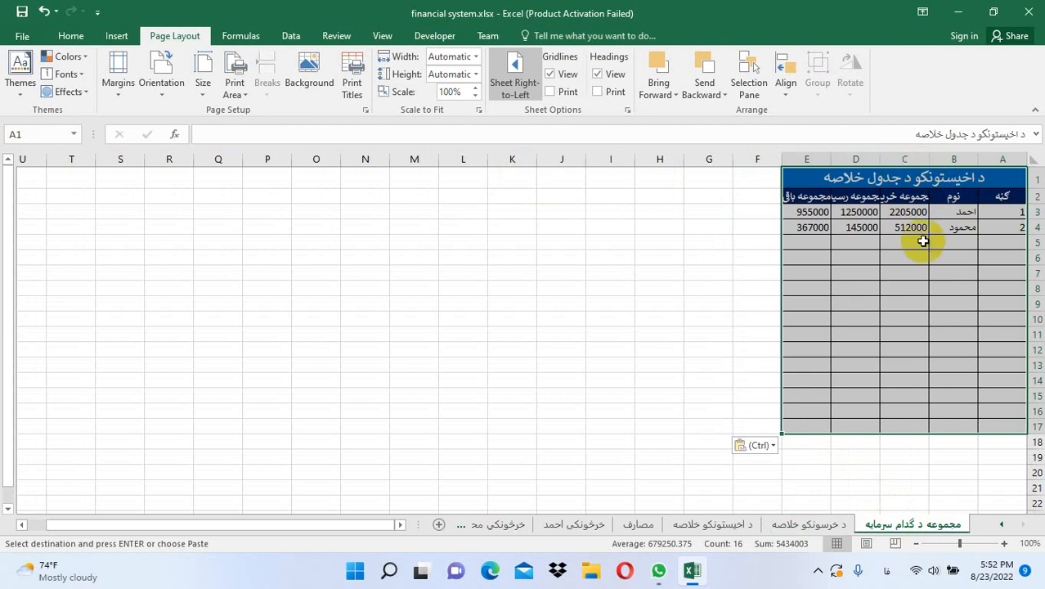
click(923, 273)
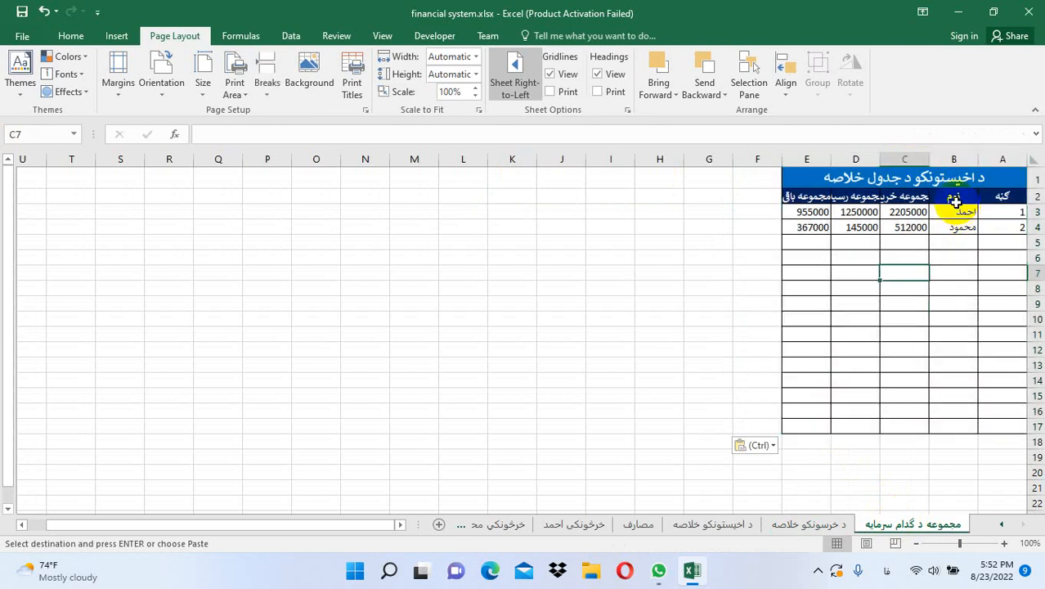
Retitle C2 'مجموعه پوری' and D2 'مجموعه پیسه', widening columns C and D to fit
click(956, 199)
double_click(880, 159)
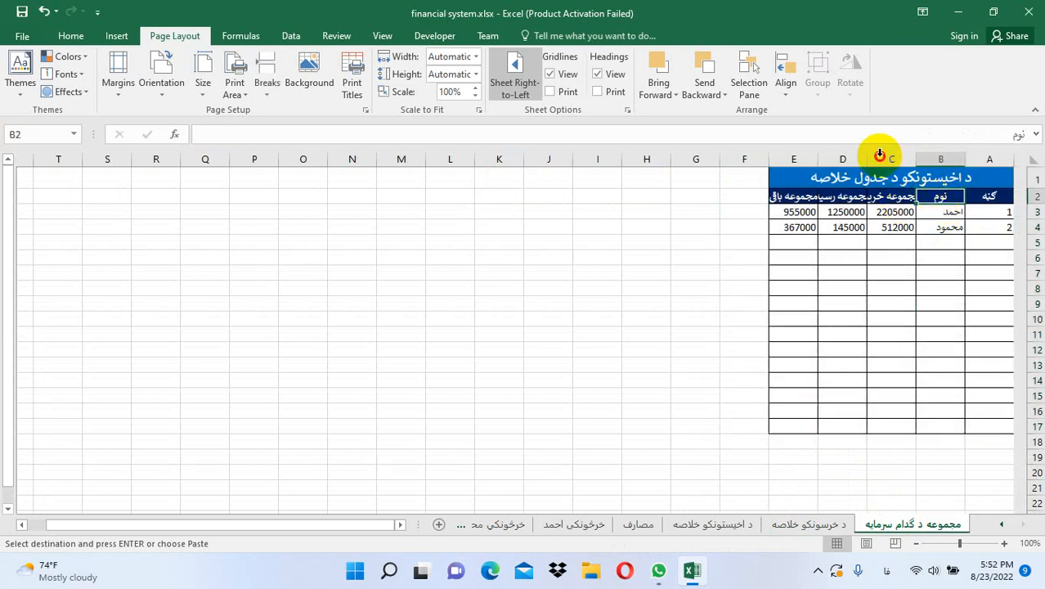
click(900, 199)
text(م)
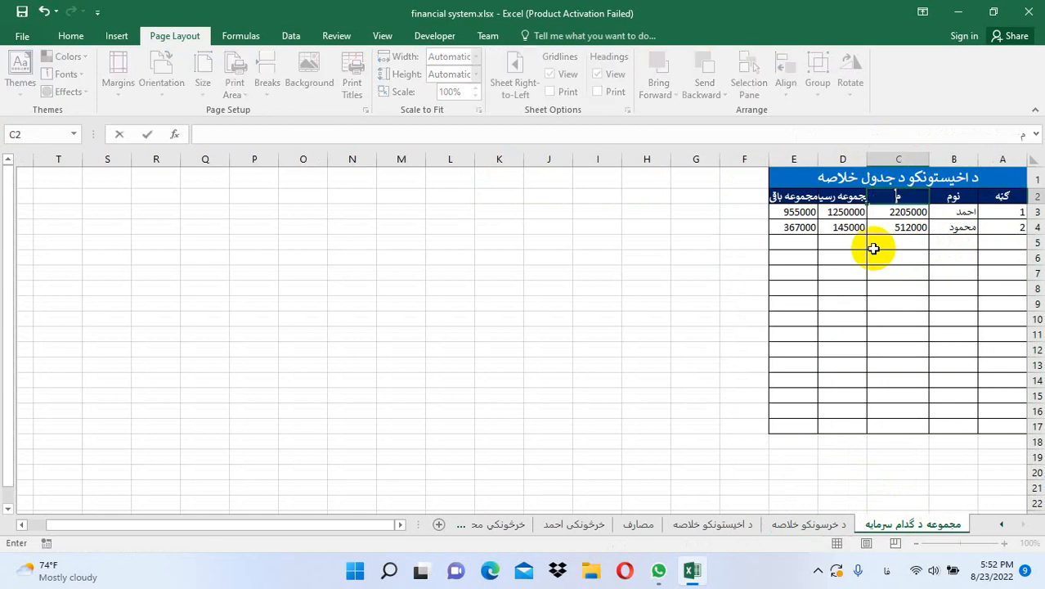
text(جموعه پوری)
click(844, 201)
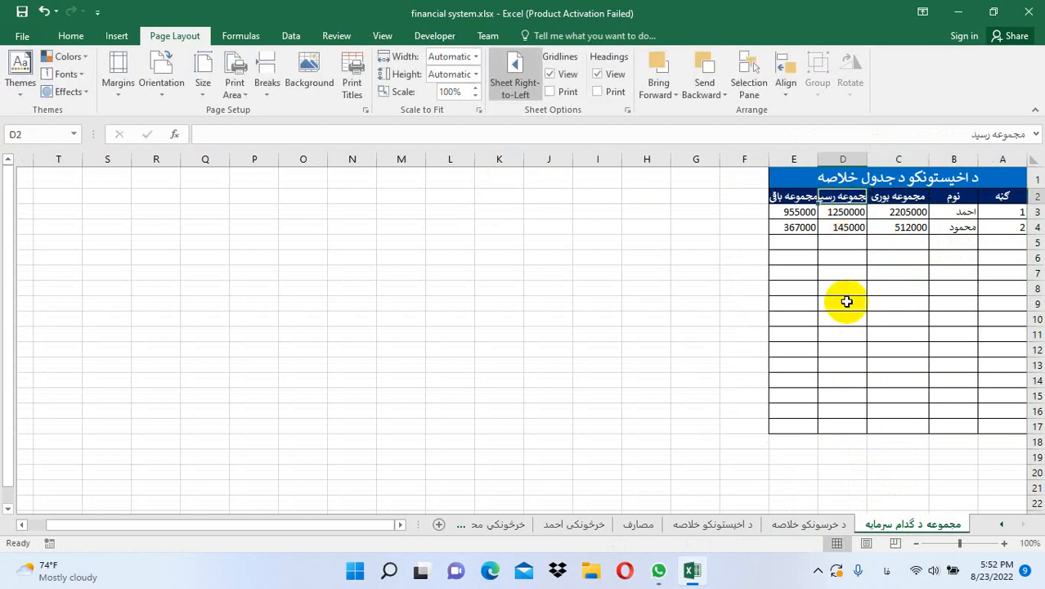
text(مجموعه پیس)
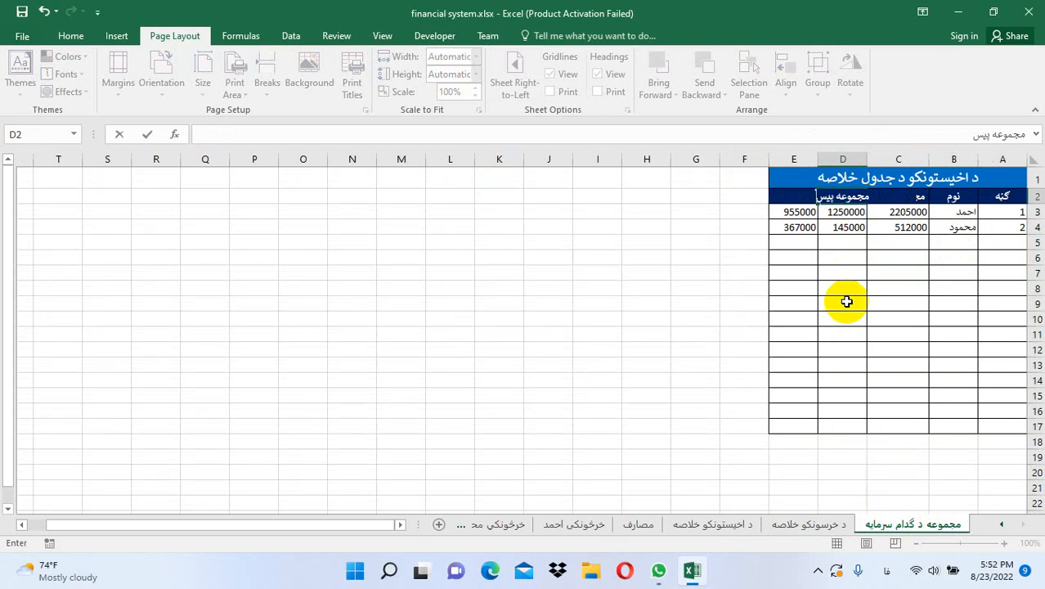
text(ه)
key(Return)
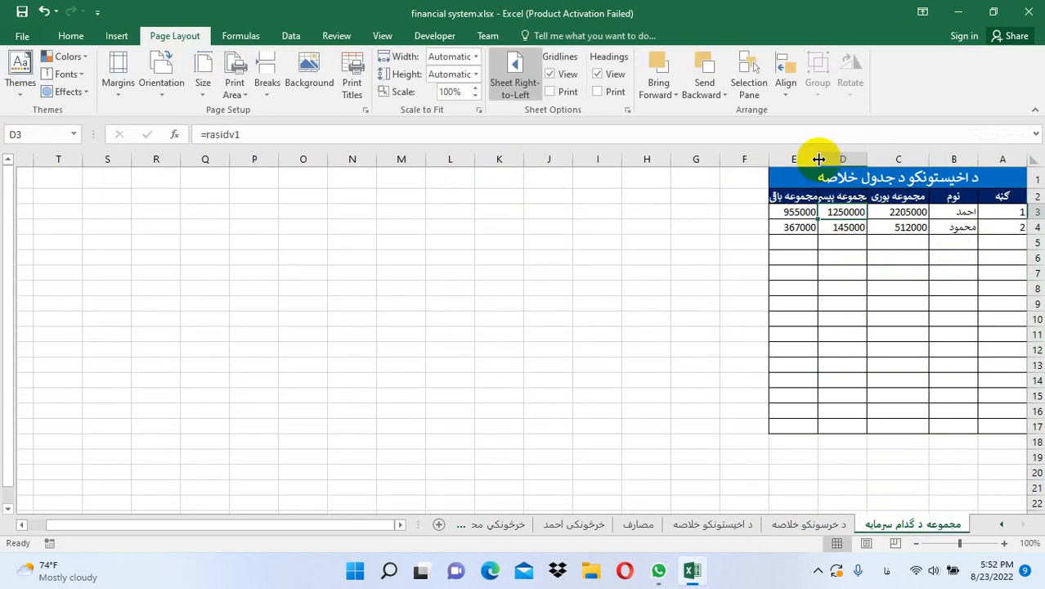
drag(817, 159, 806, 159)
click(996, 175)
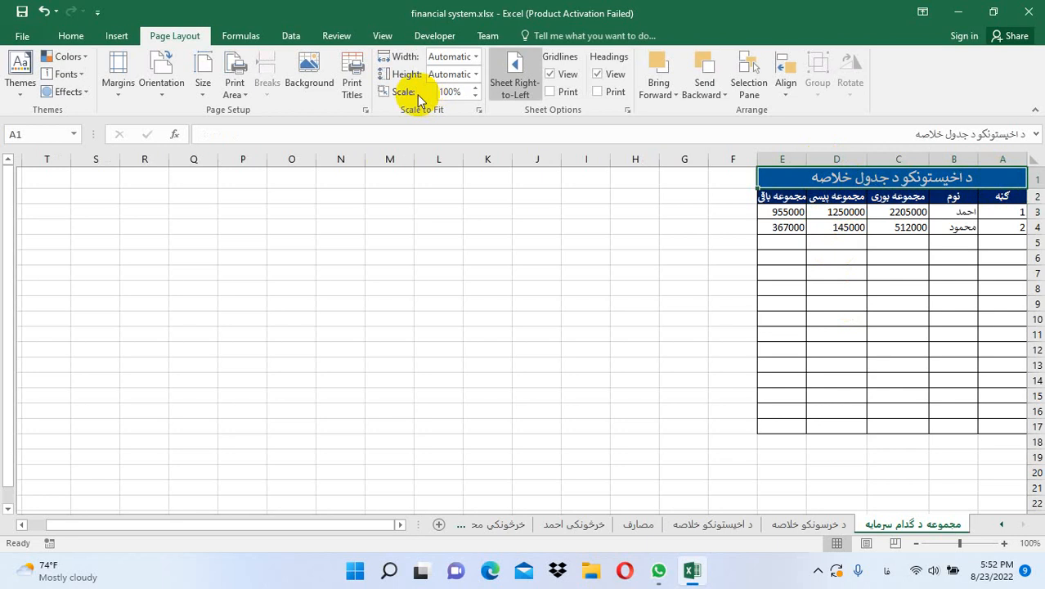
Unmerge the A1 title and delete the balance column E
click(80, 38)
click(495, 86)
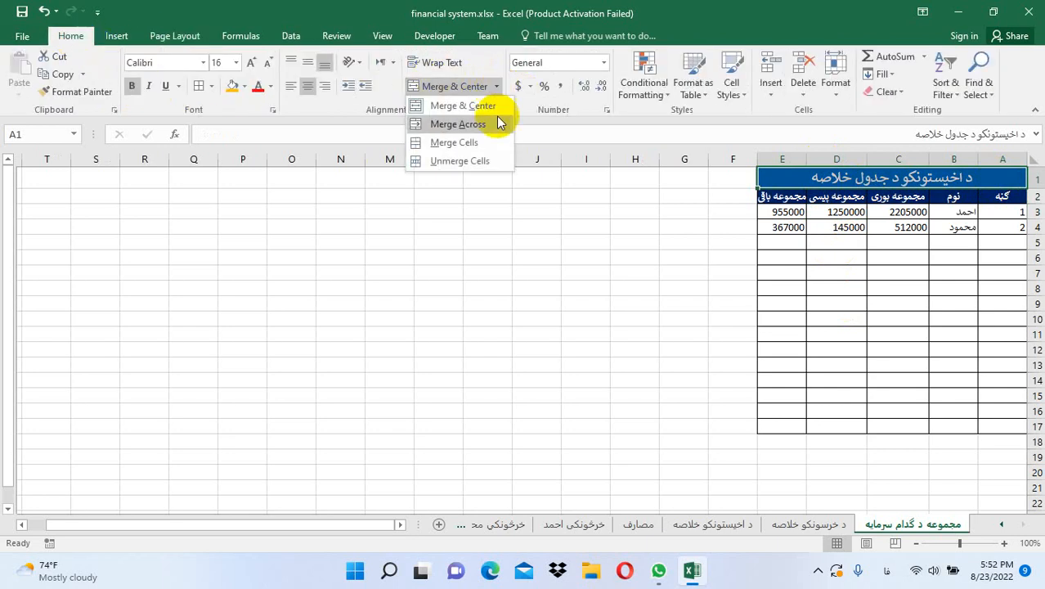
click(490, 161)
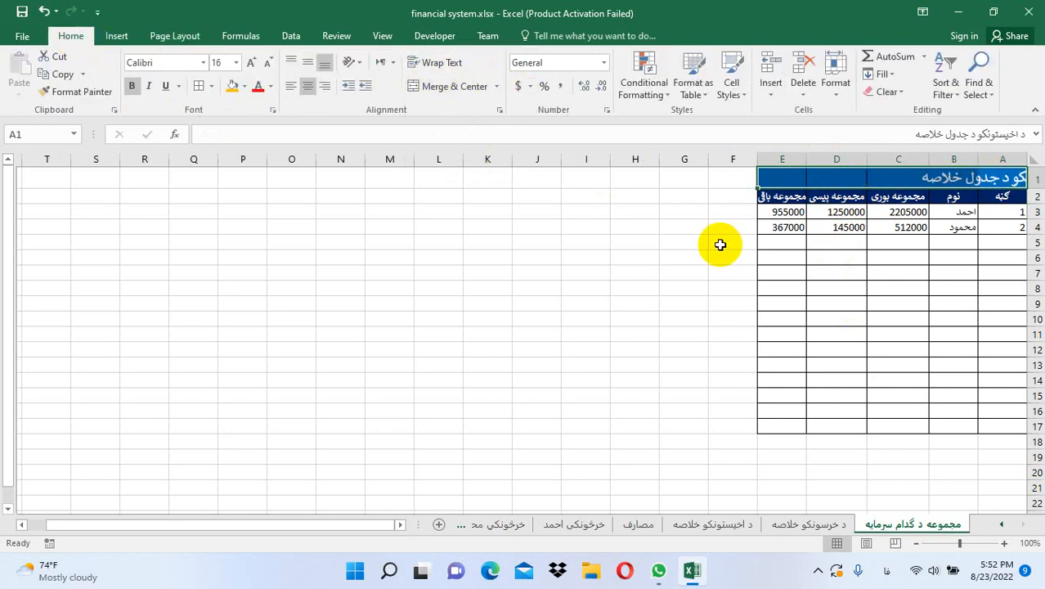
click(796, 178)
click(803, 92)
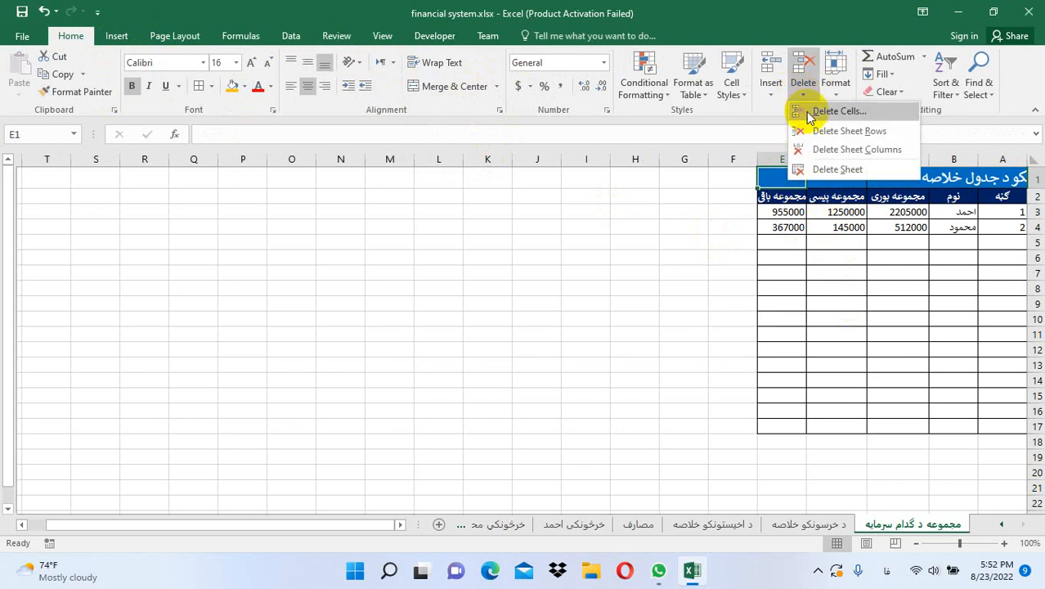
click(834, 148)
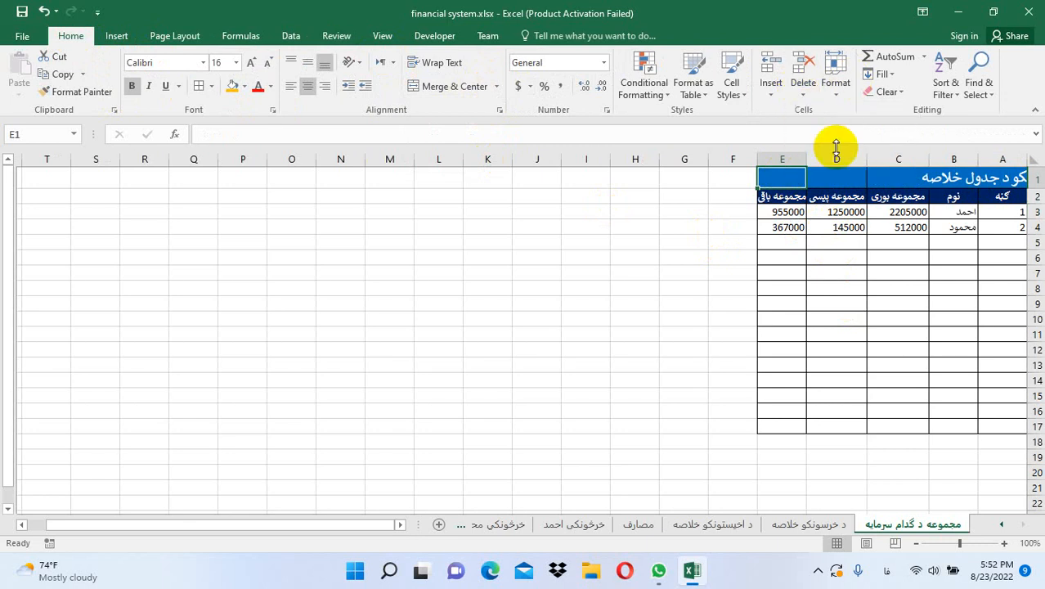
Rename the items to سپله, میده and دال, numbering the third row 3
click(962, 212)
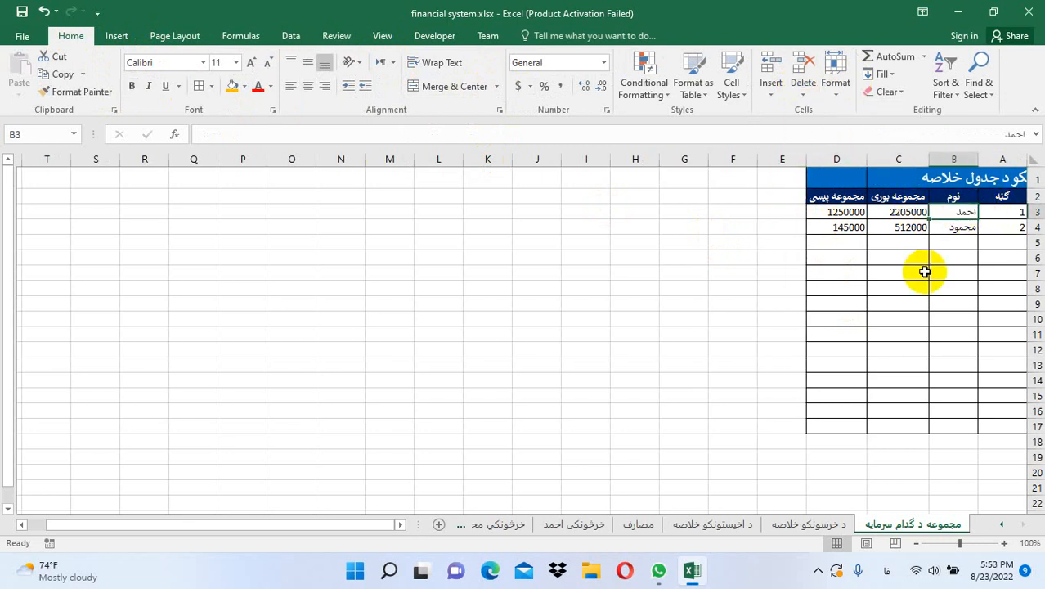
text(سیله)
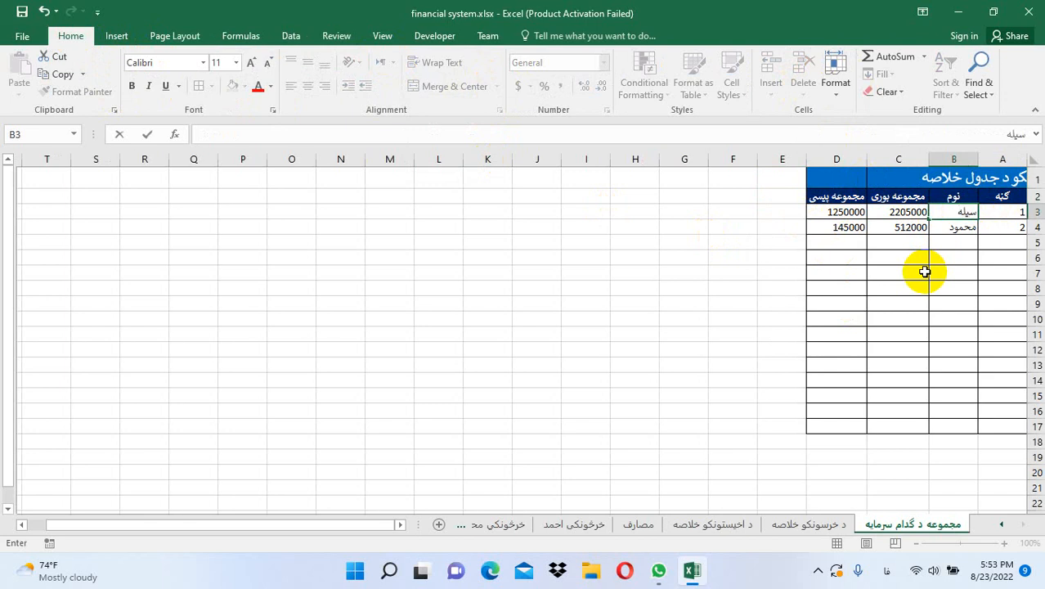
key(Return)
text(میده)
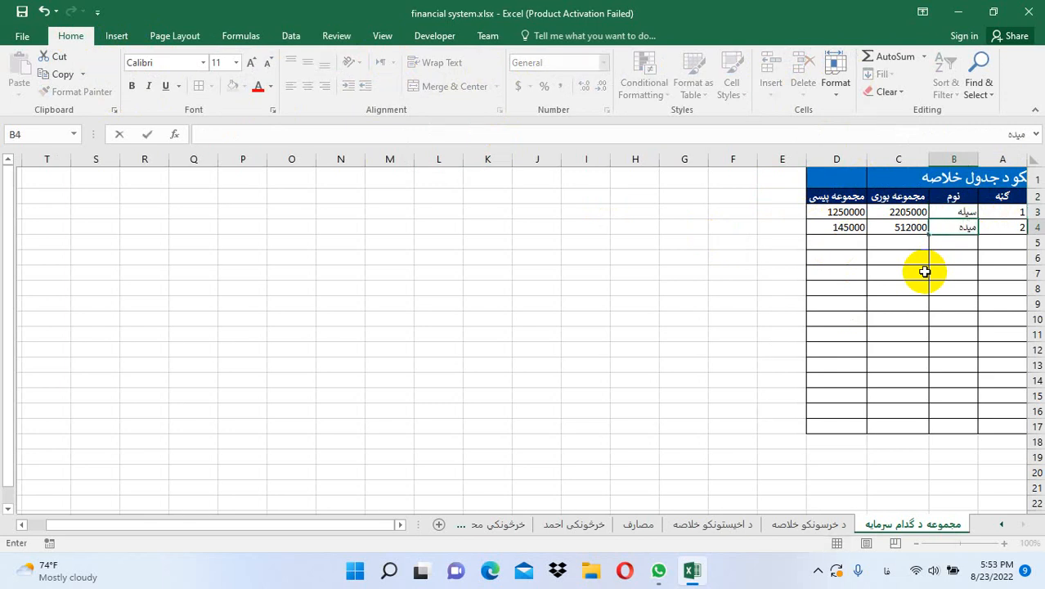
key(Right)
key(Down)
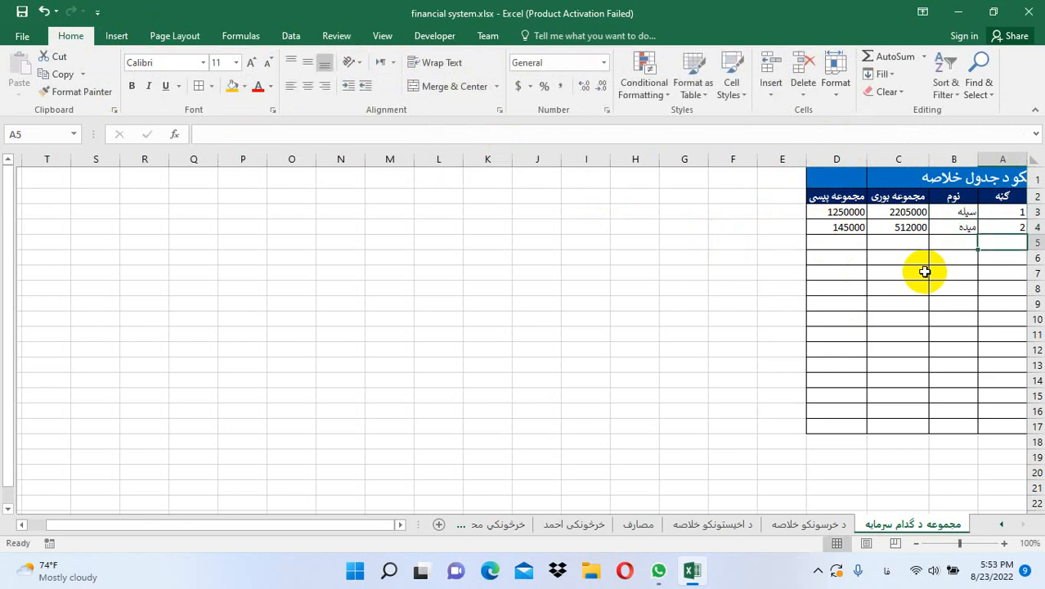
text(3)
key(Left)
text(د)
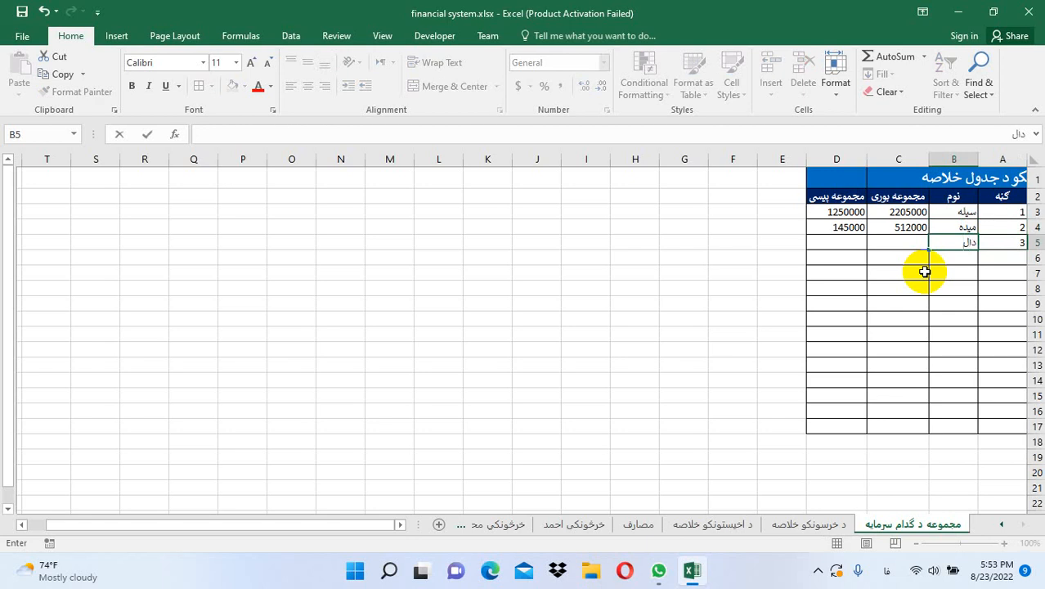
key(Left)
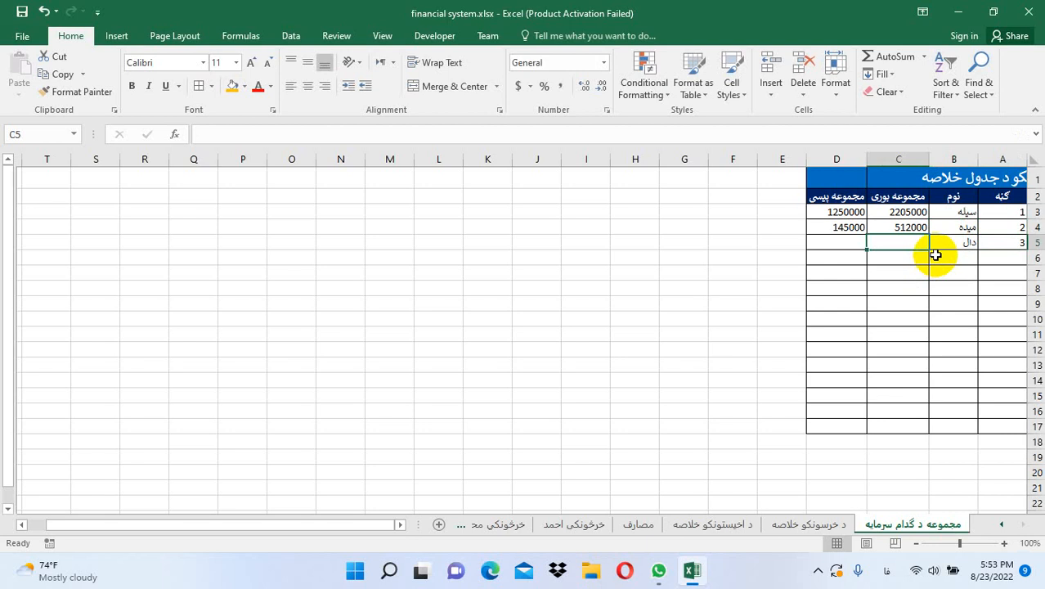
Clear the old quantities and values from C3:D6
drag(923, 212, 863, 252)
key(Delete)
click(777, 319)
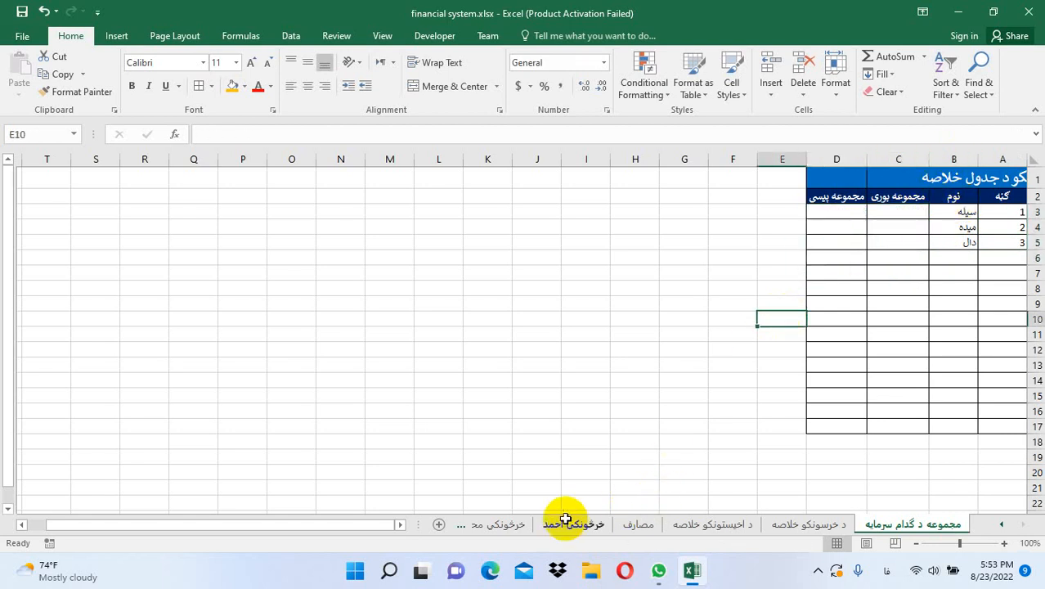
click(1002, 524)
Check the rice warehouse's totals in K3 and L3, then return to the summary sheet
click(1004, 525)
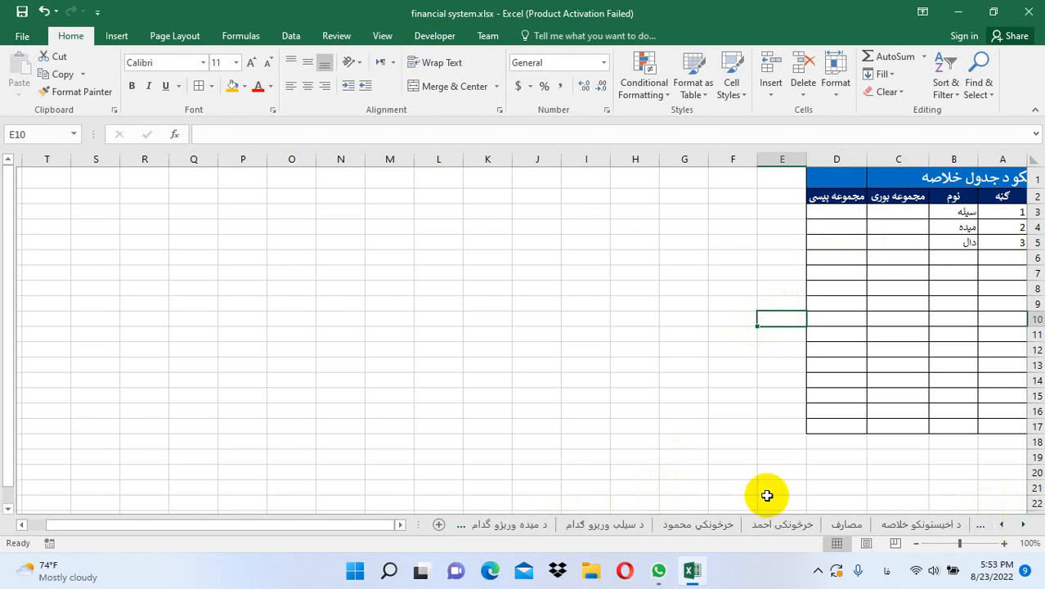
click(628, 524)
click(482, 214)
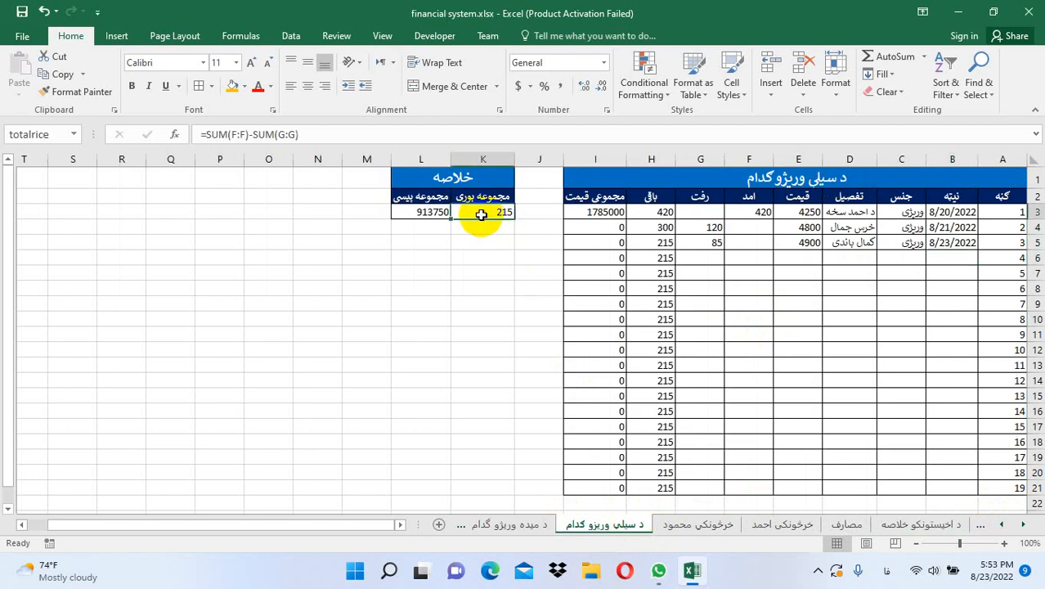
click(431, 212)
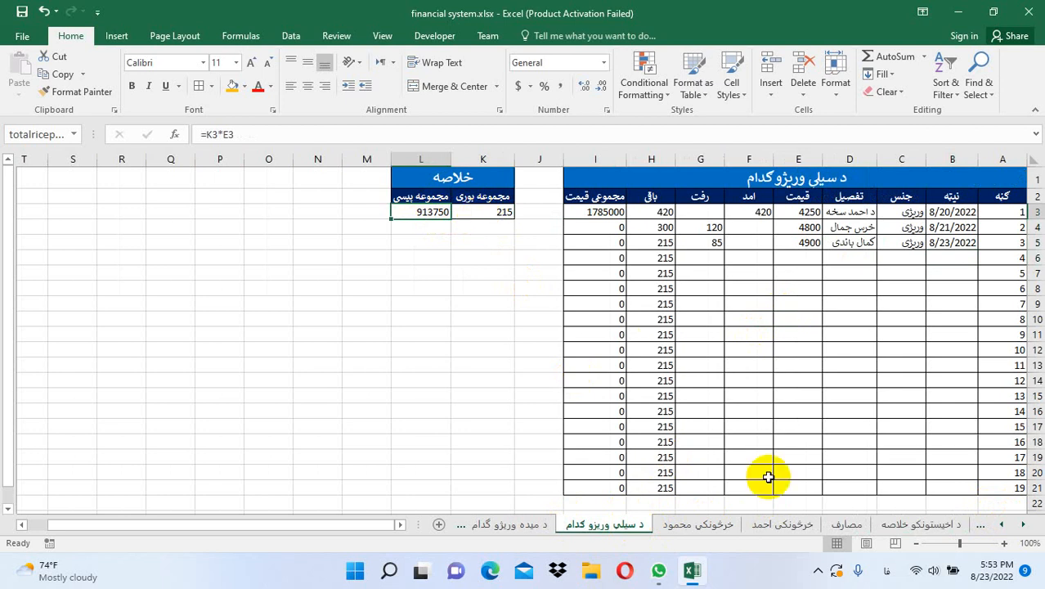
click(1023, 524)
click(1023, 524)
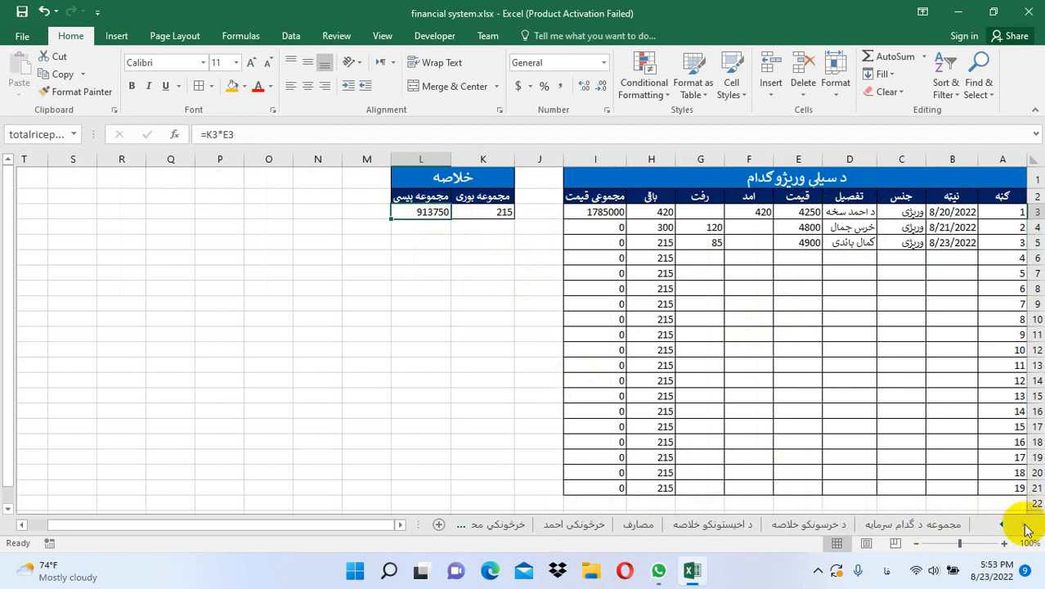
click(916, 524)
Enter =totalrice in C3 and =totalriceprice in D3, giving 215 and 913750
click(887, 215)
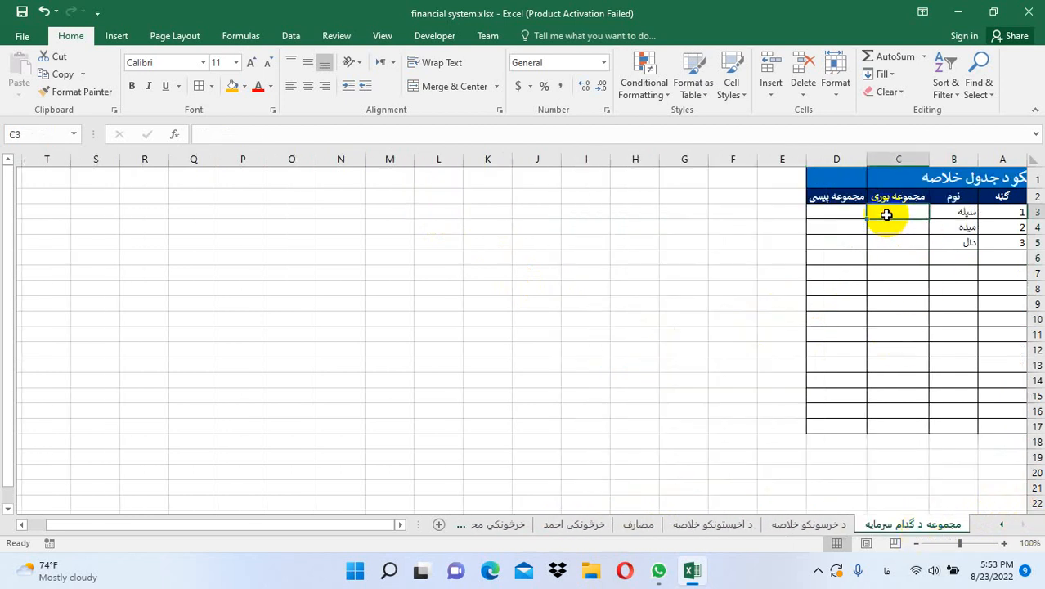
text(=خف)
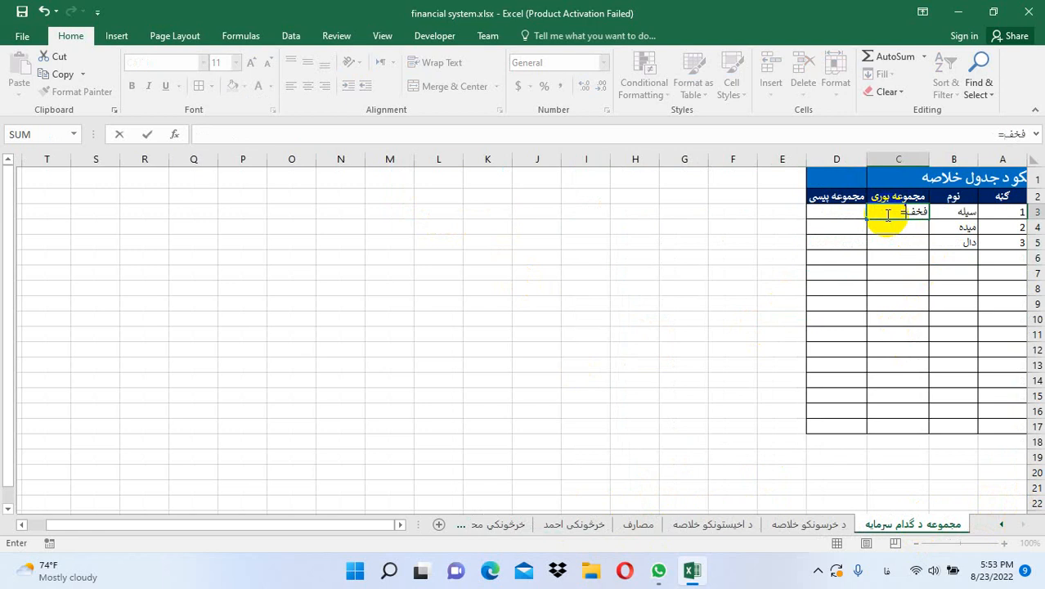
key(BackSpace)
key(BackSpace)
key(BackSpace)
key(BackSpace)
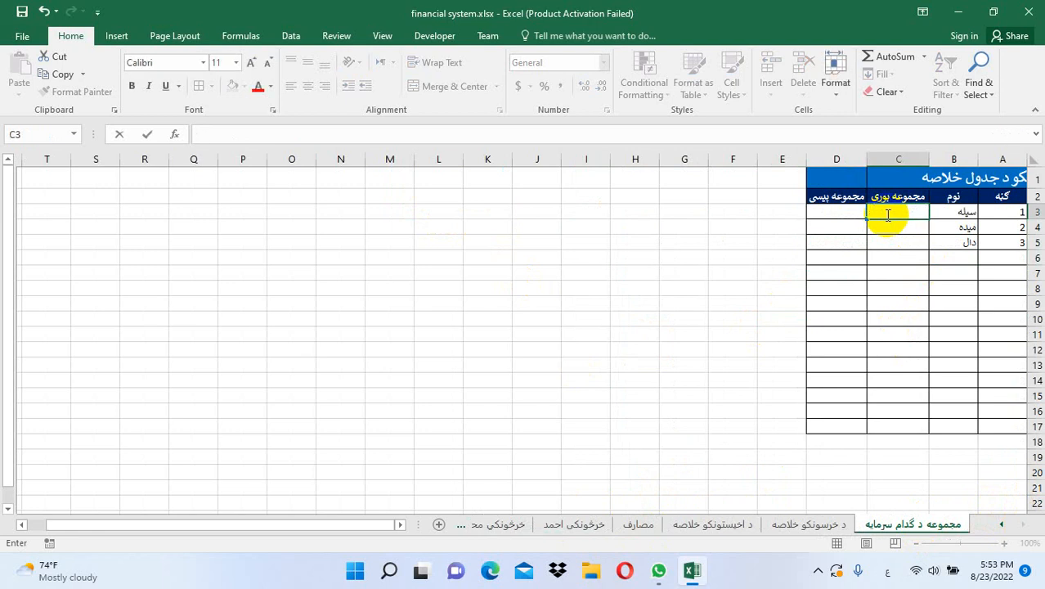
text(=totalr)
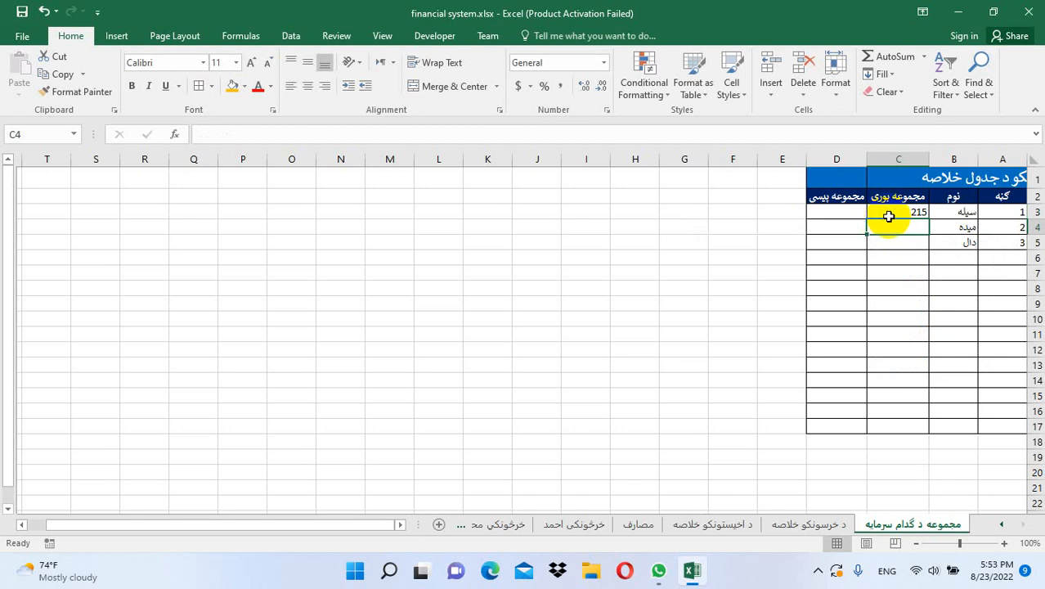
click(816, 213)
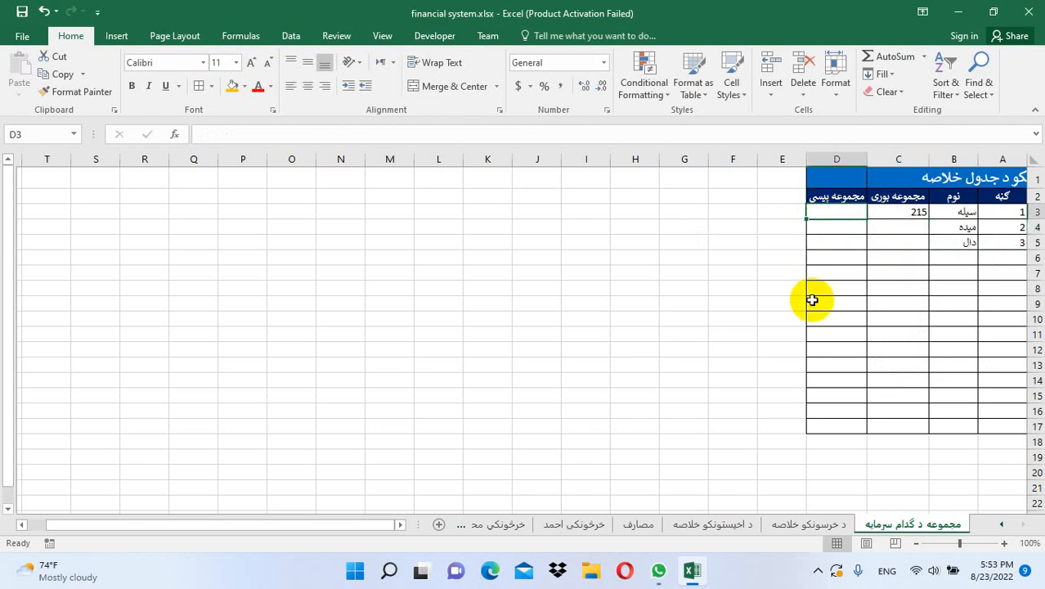
text(=)
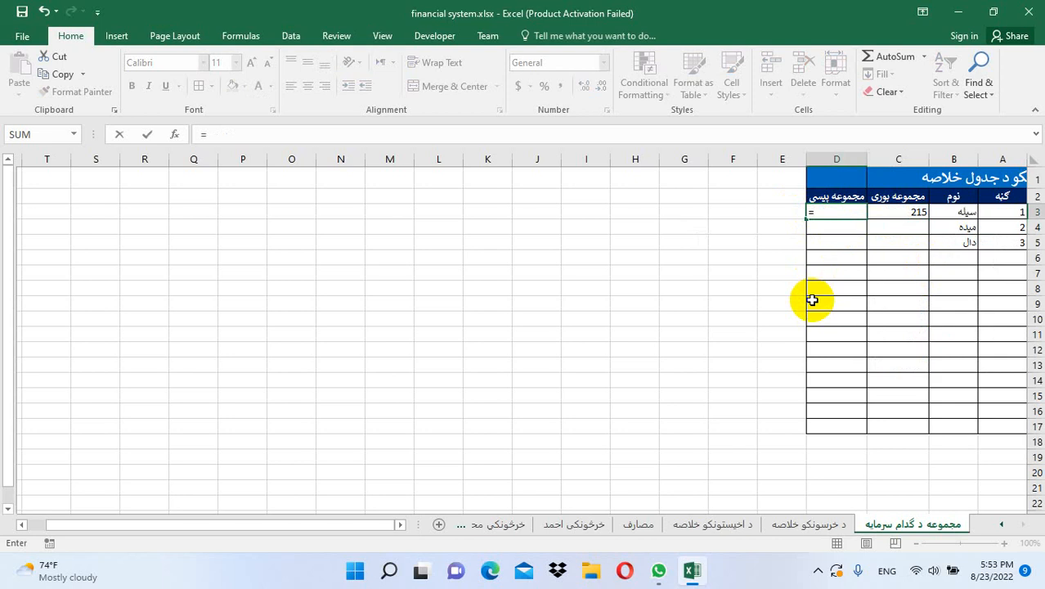
text(to)
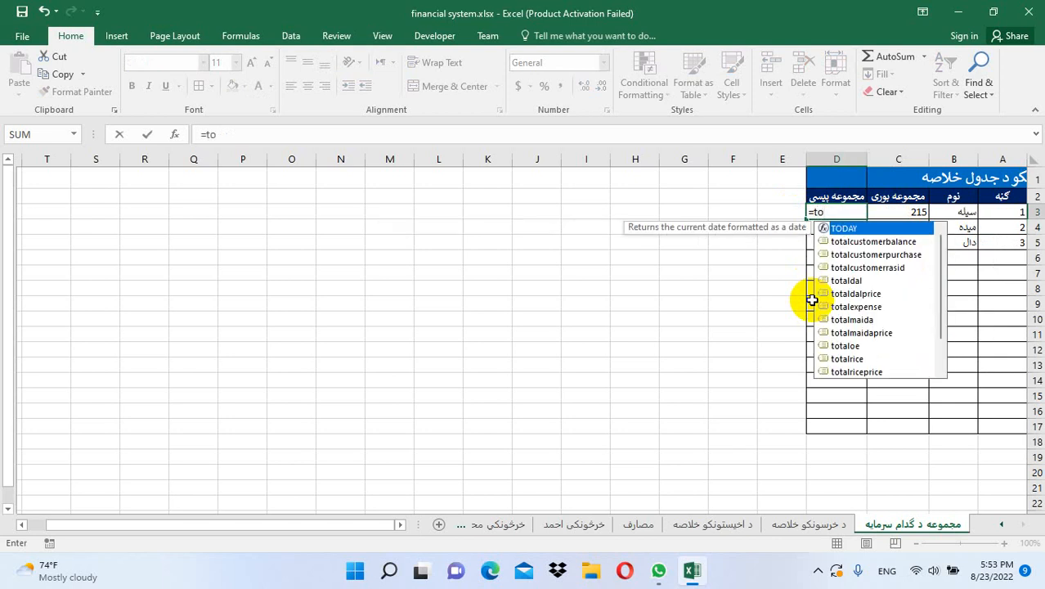
text(tal)
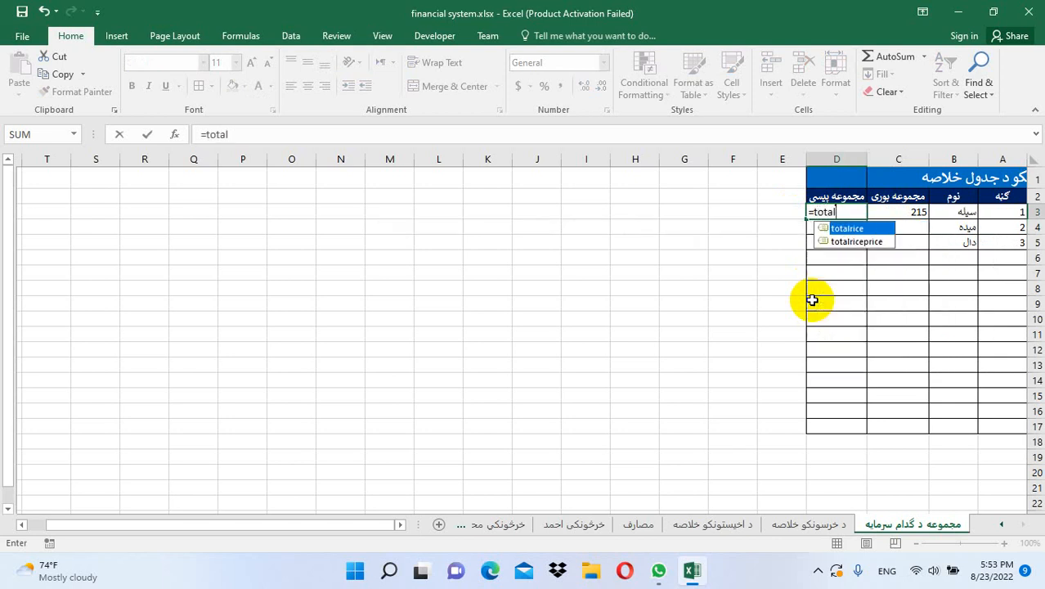
text(ricepricepri)
key(Return)
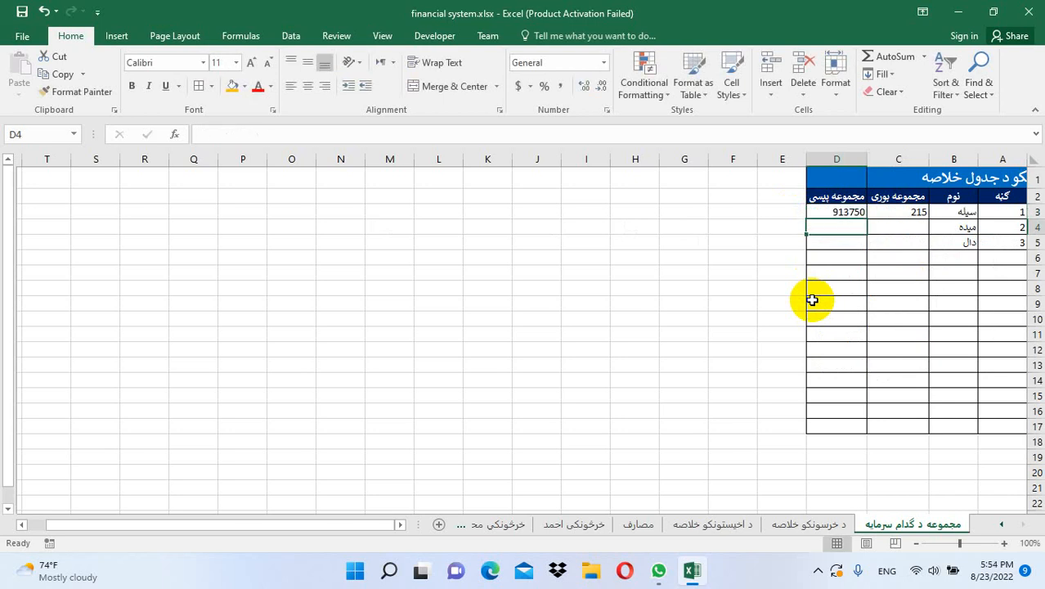
key(Right)
key(Right)
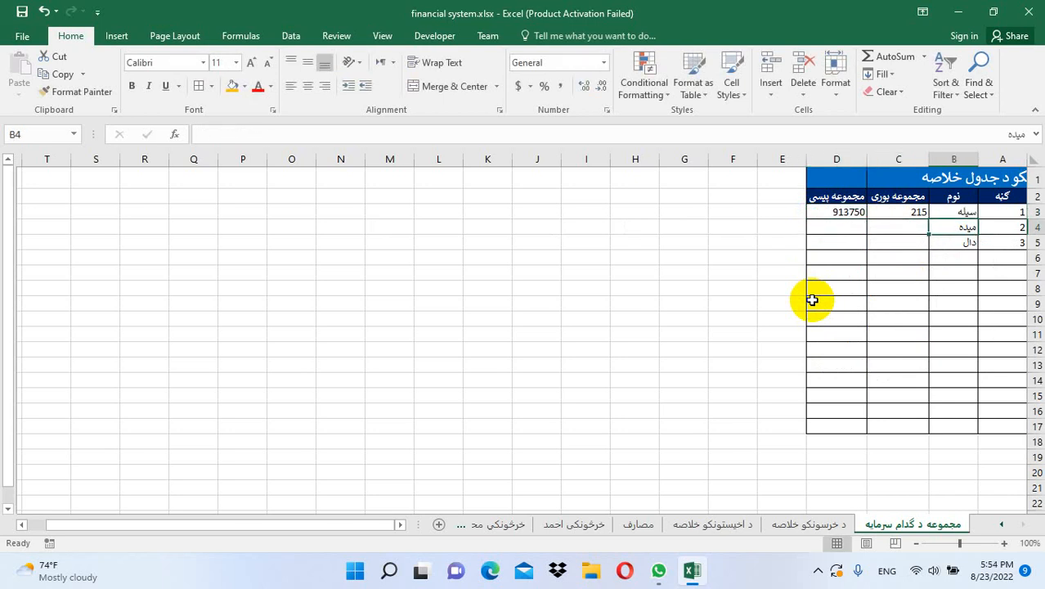
Fill the میده row with =totalrasid in C4 and =totalmaidaprice in D4
key(Left)
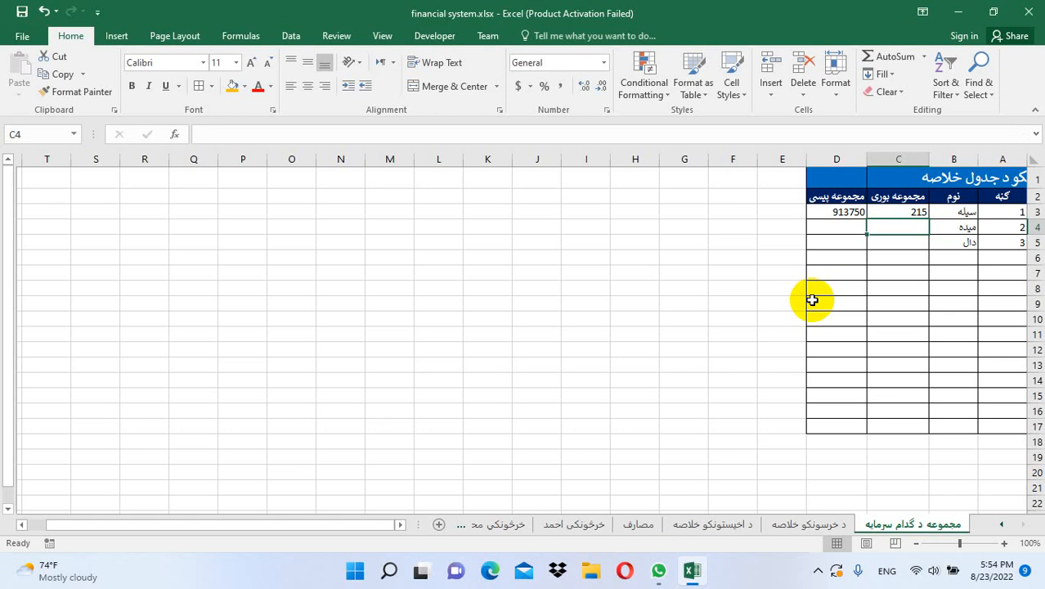
text(=t)
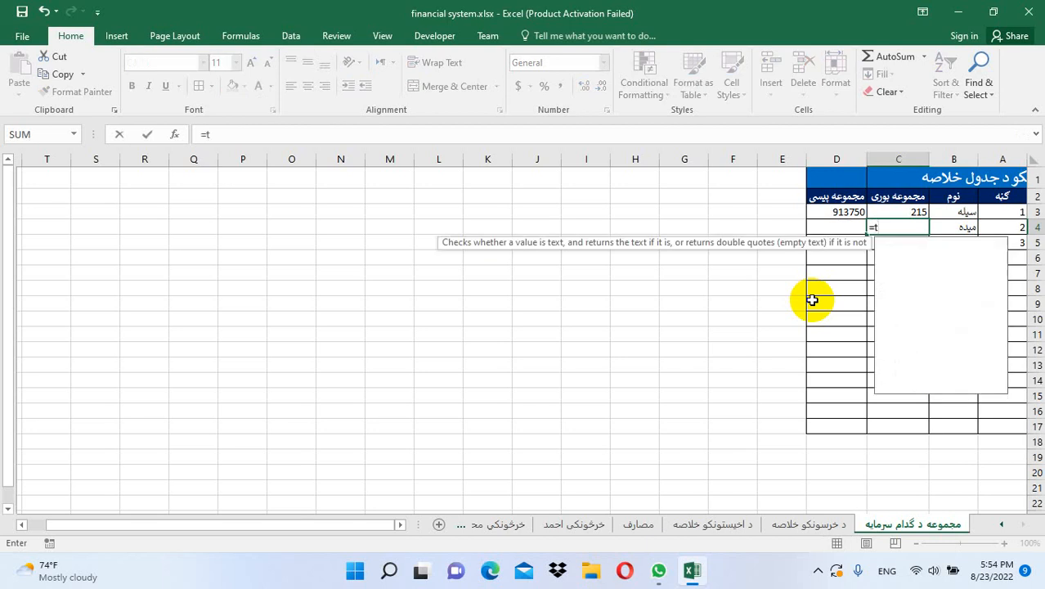
text(otalrasid)
key(Return)
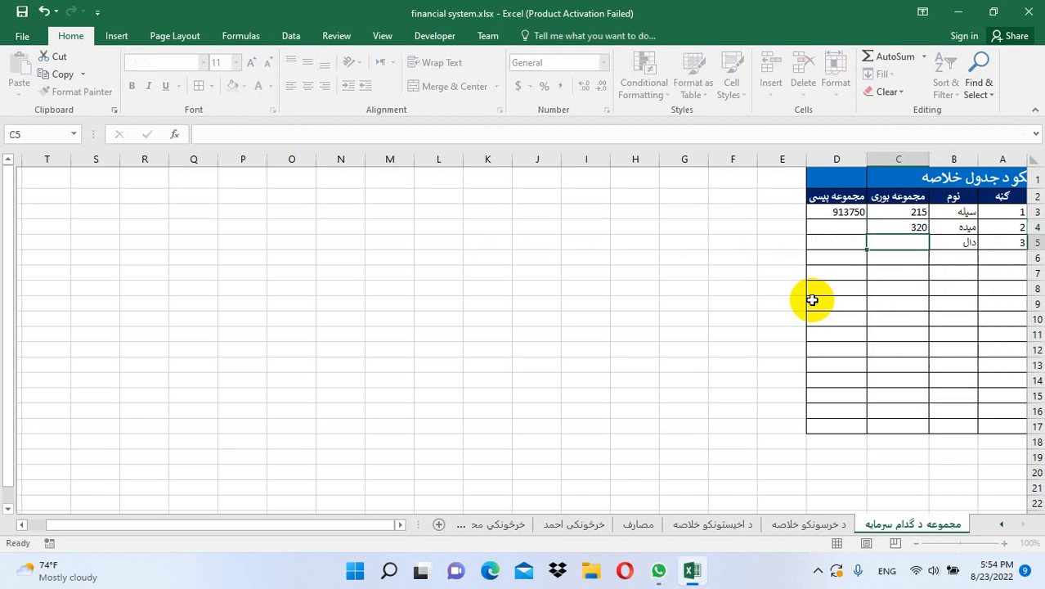
click(838, 227)
text(=)
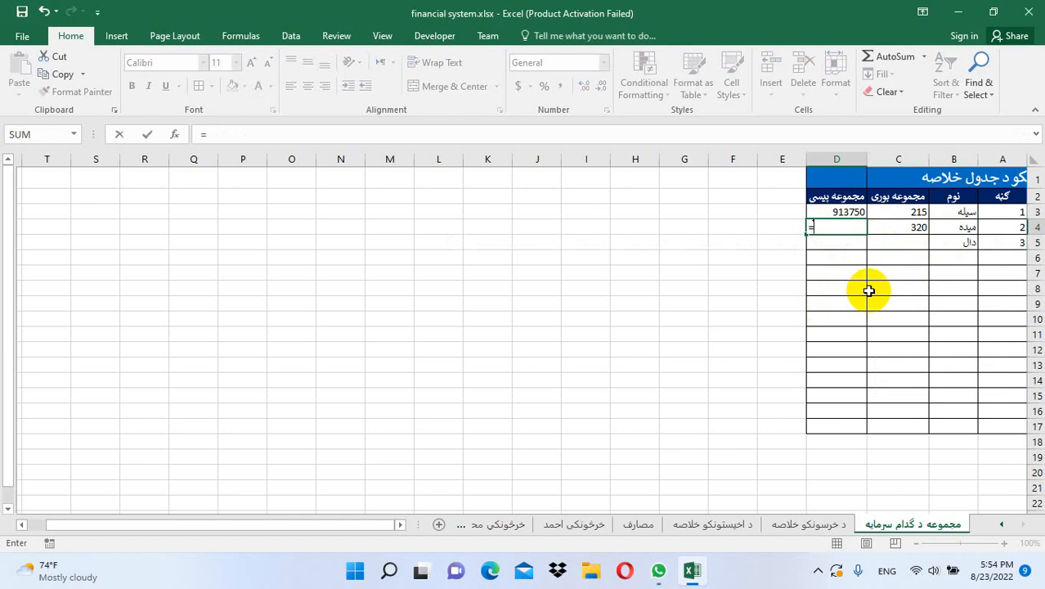
text(totalmaid)
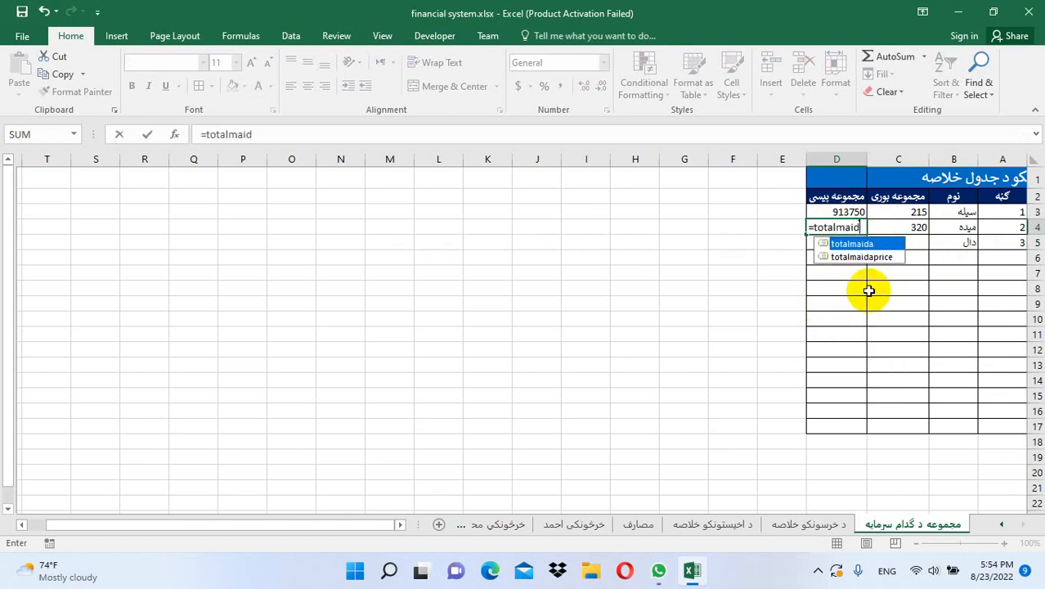
text(aprice)
key(Return)
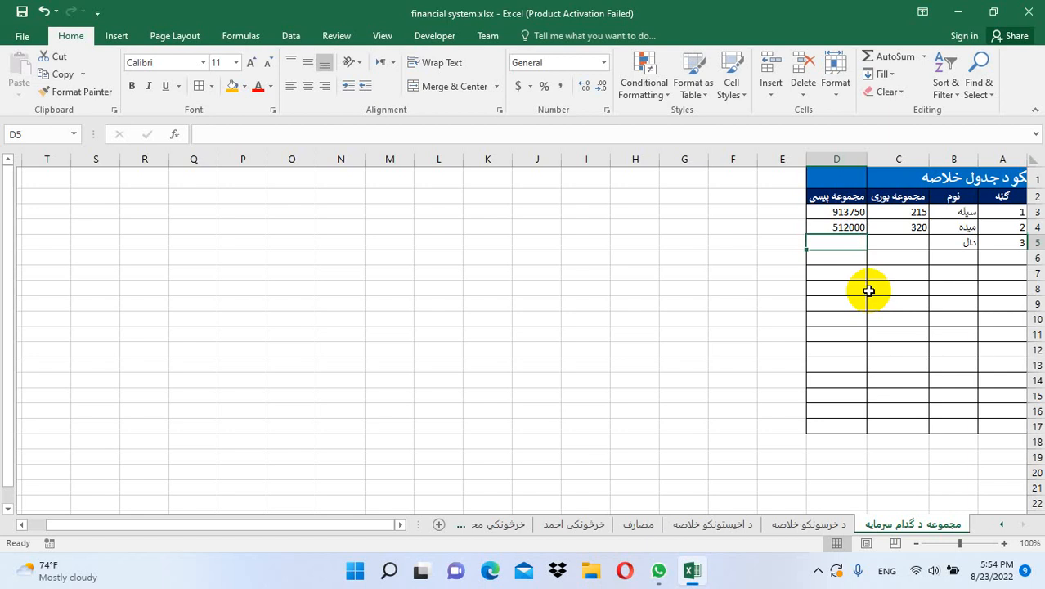
Fill the دال row with =totaldal (145) and =totaldalprice (304500)
key(Right)
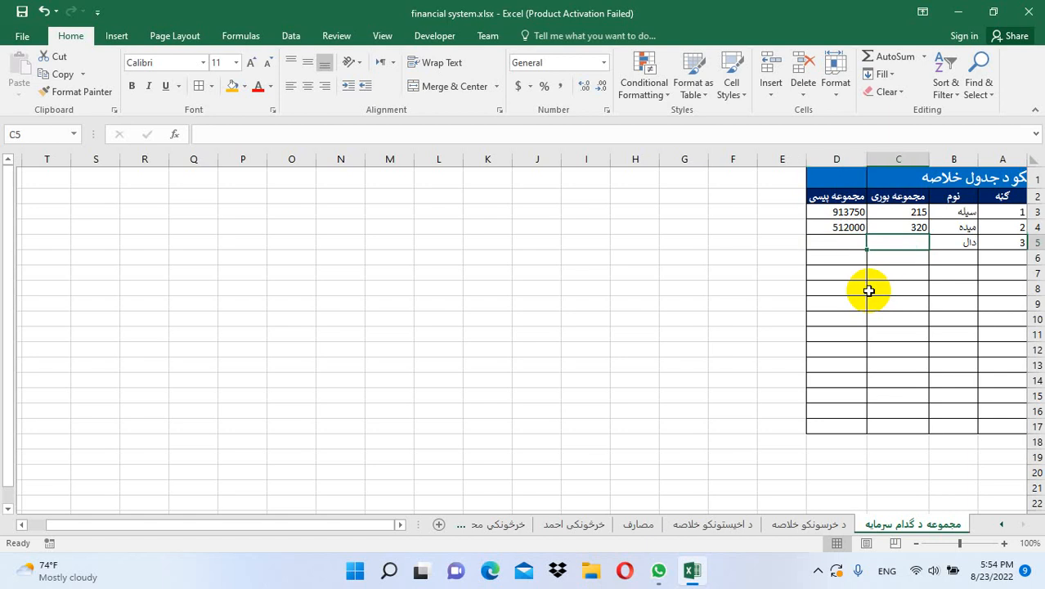
text(=)
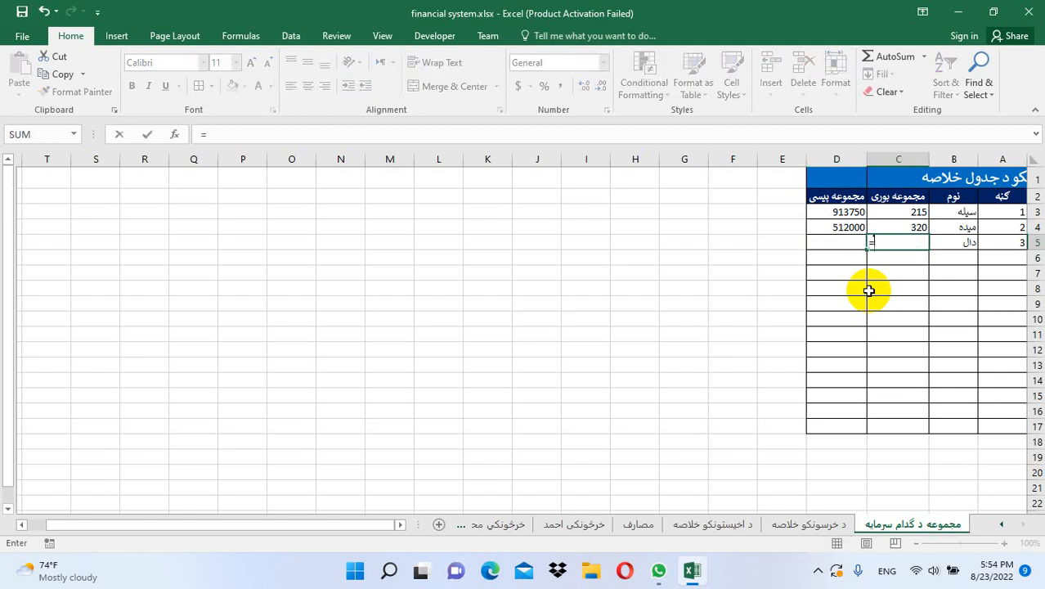
text(totaldal)
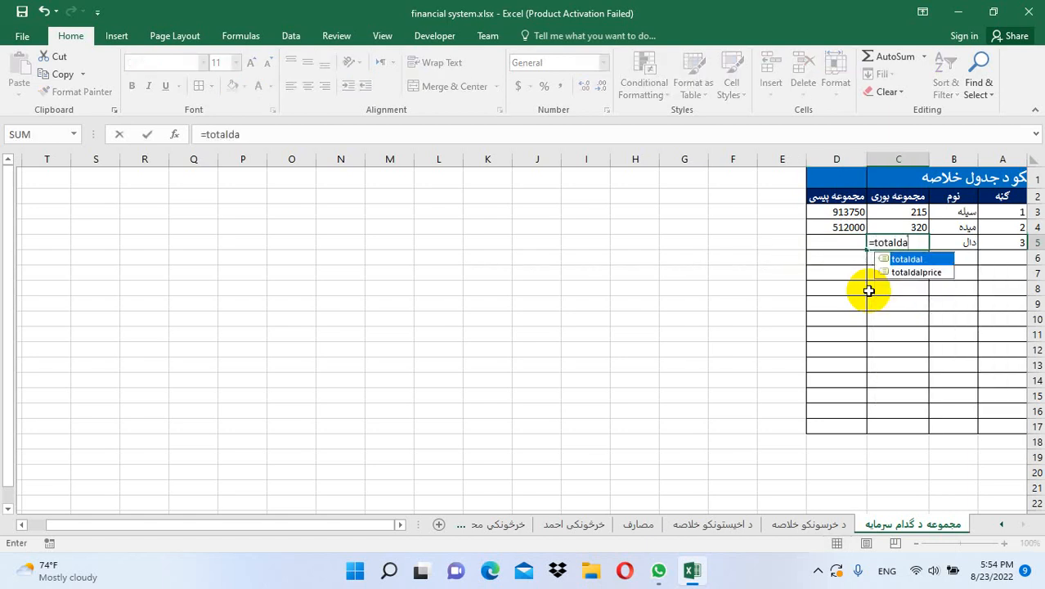
key(Return)
click(828, 244)
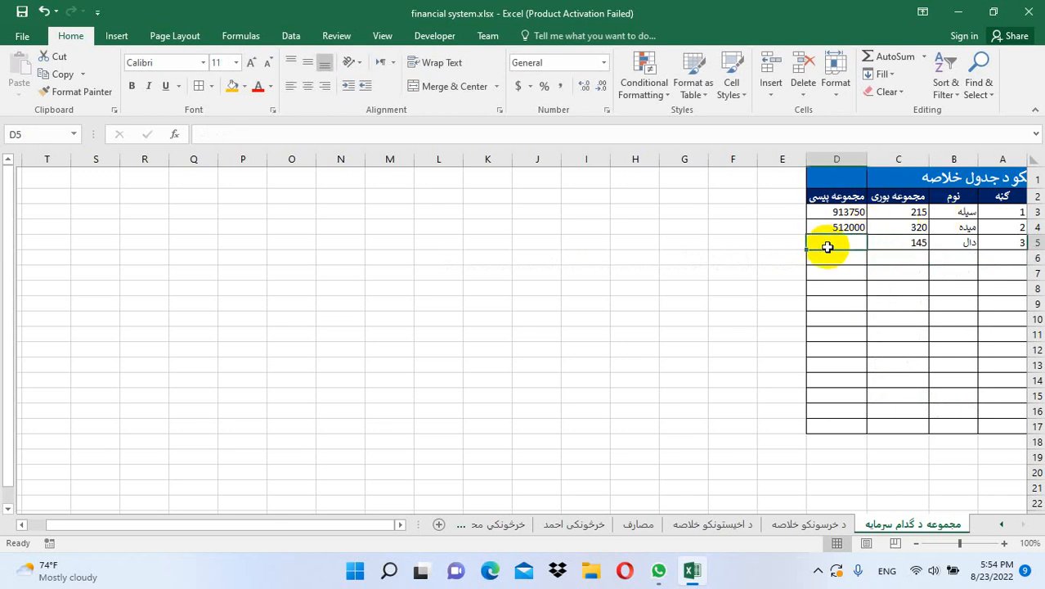
text(=tot)
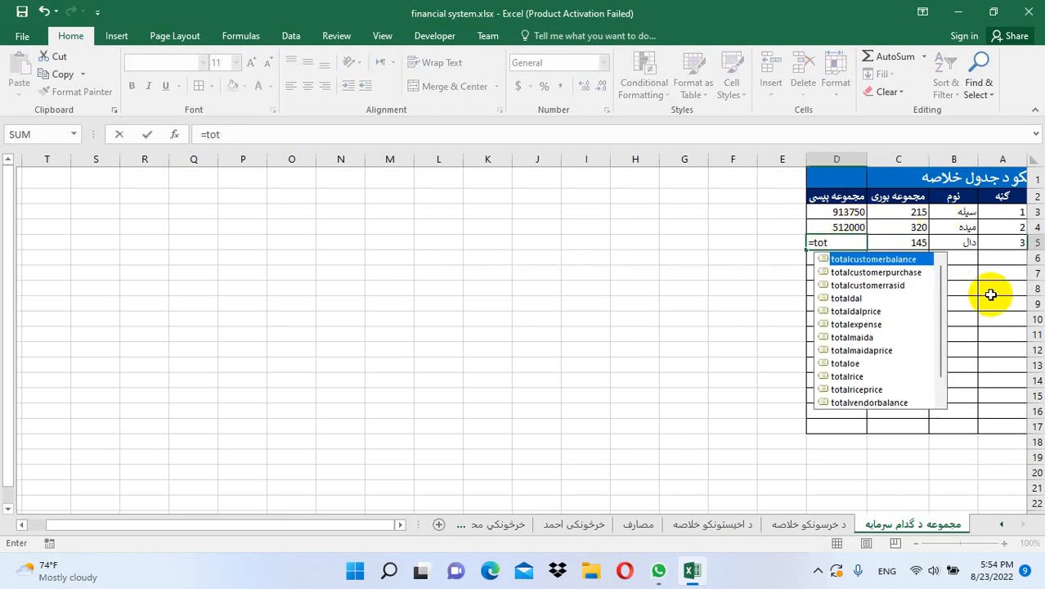
text(aldalprice)
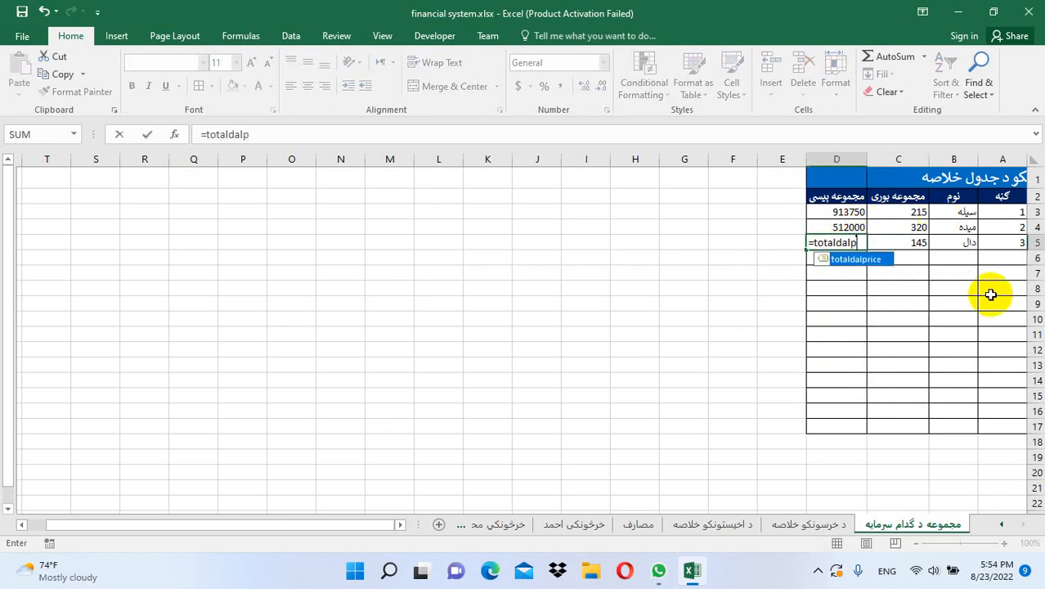
key(Return)
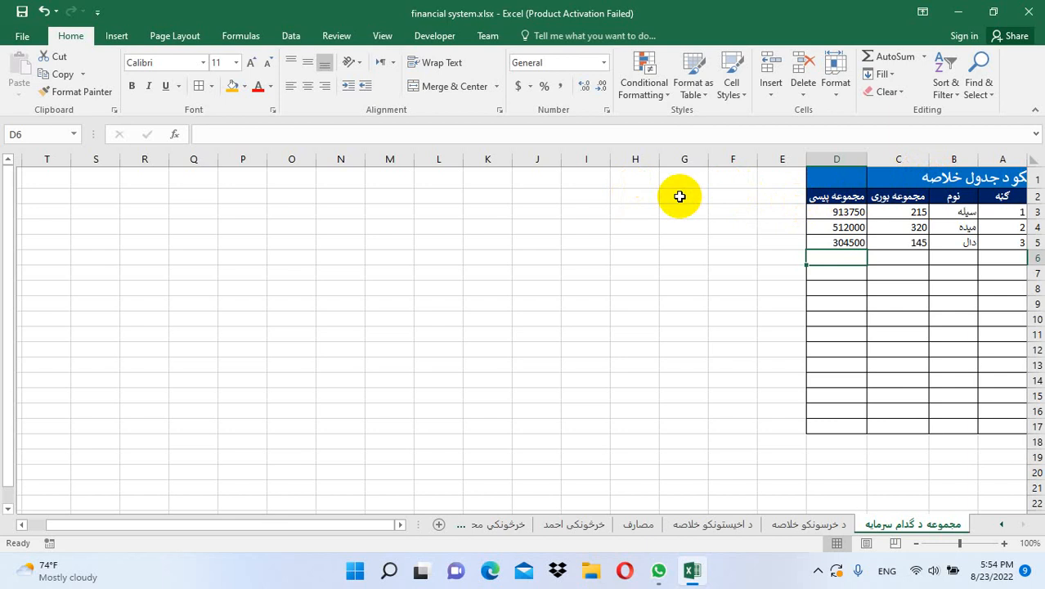
drag(617, 179, 597, 175)
Merge and center H1:I1 with the heading مجموعه
click(442, 86)
text(I[I)
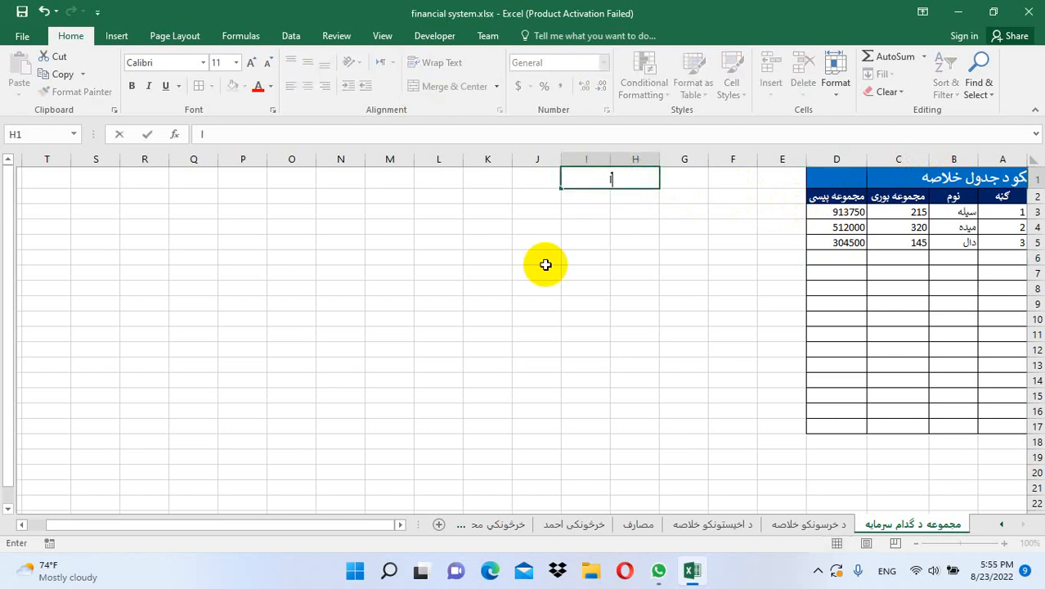
text(.al)
key(BackSpace)
key(BackSpace)
key(BackSpace)
key(BackSpace)
key(BackSpace)
key(BackSpace)
text(مجموعه)
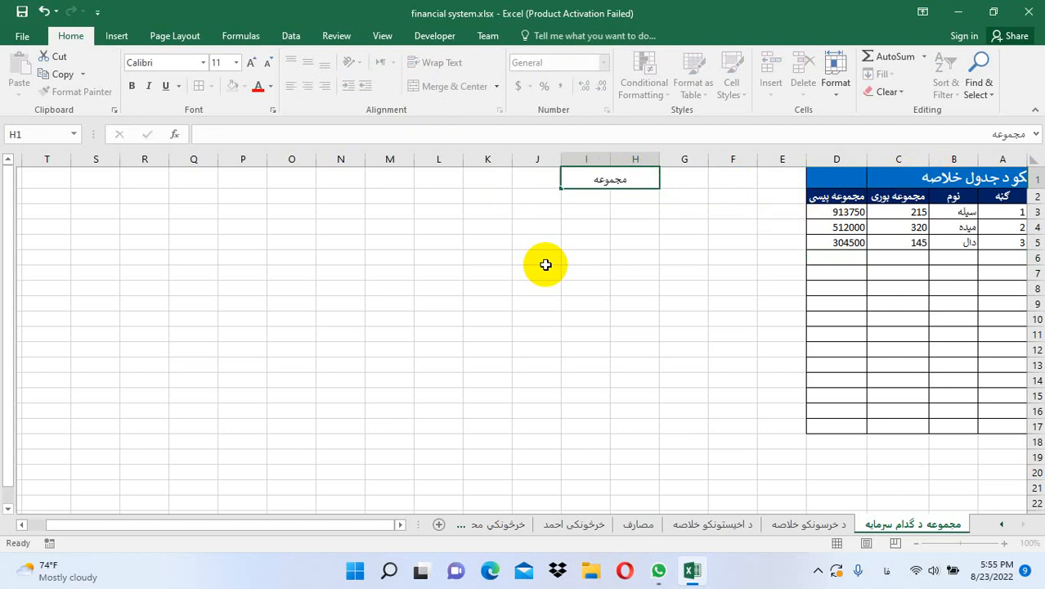
key(Return)
Merge H2:I2 and enter =SUM(D:D) for the 1730250 grand total
drag(606, 194, 578, 195)
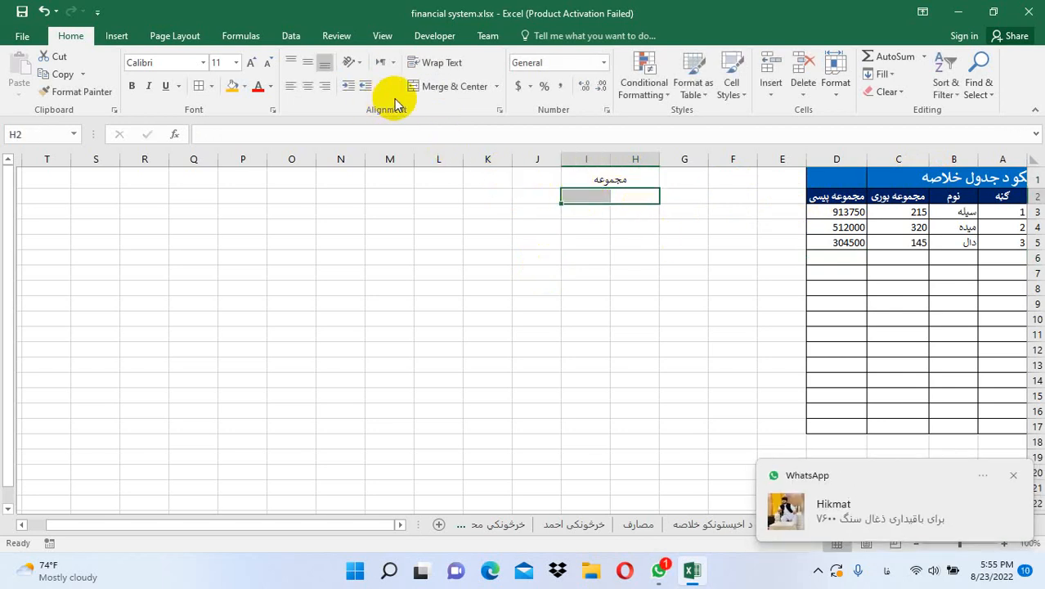
click(419, 90)
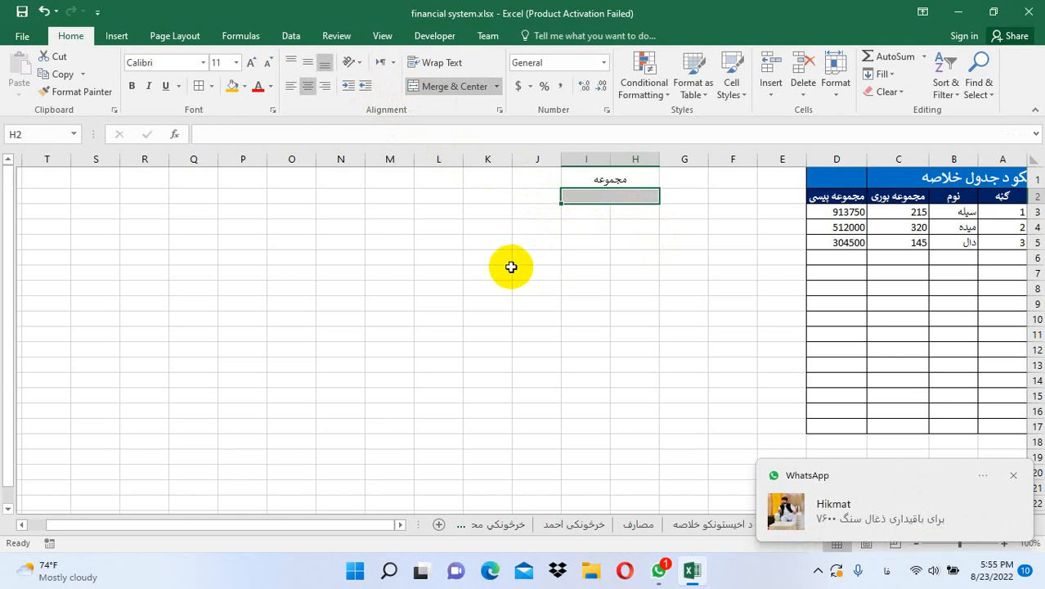
click(1014, 476)
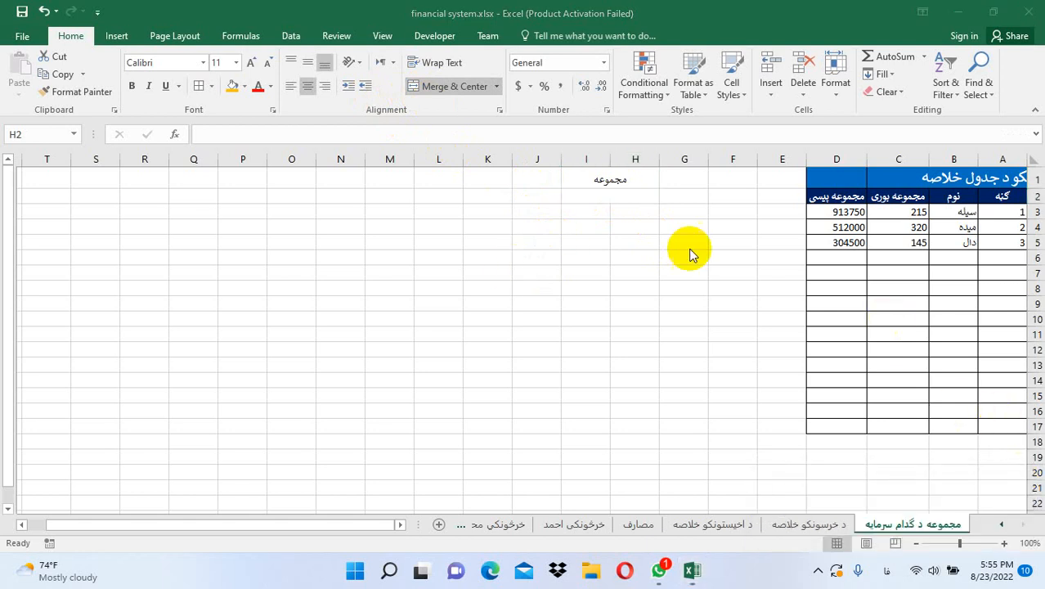
key(alt+shift)
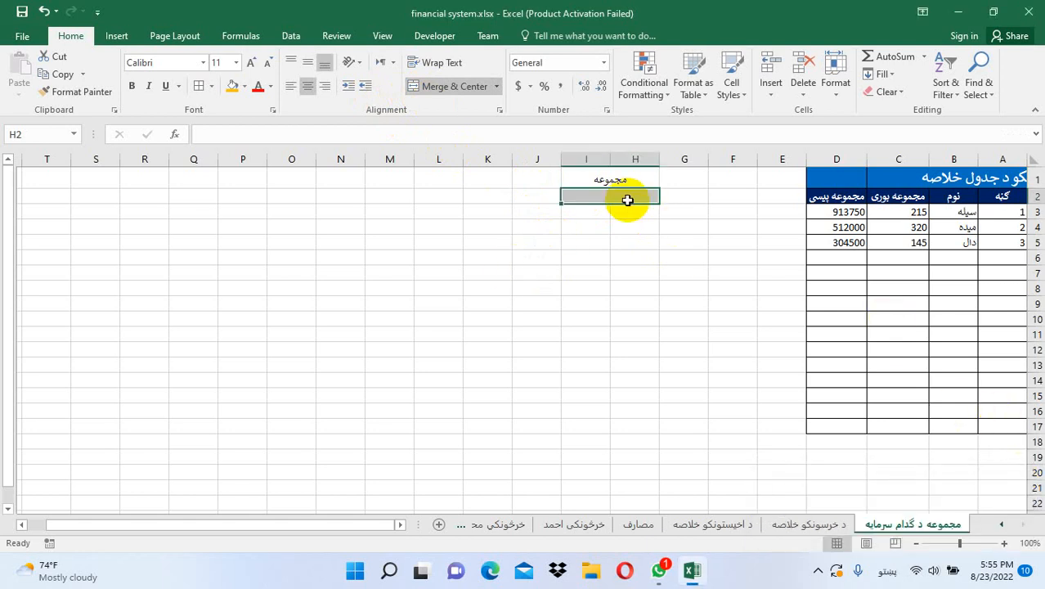
text(=sum)
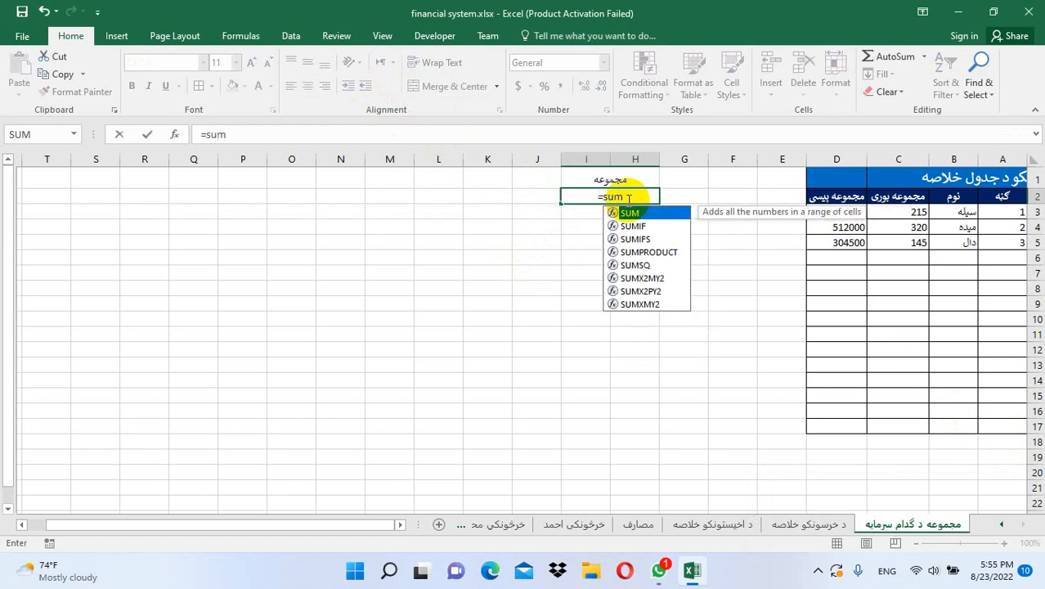
text(()
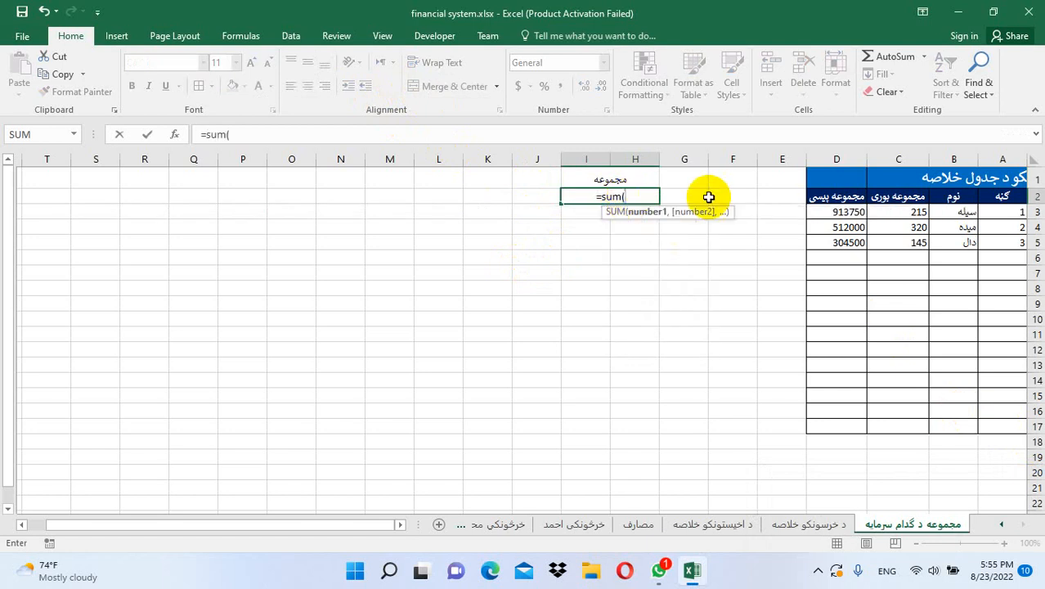
click(851, 158)
text())
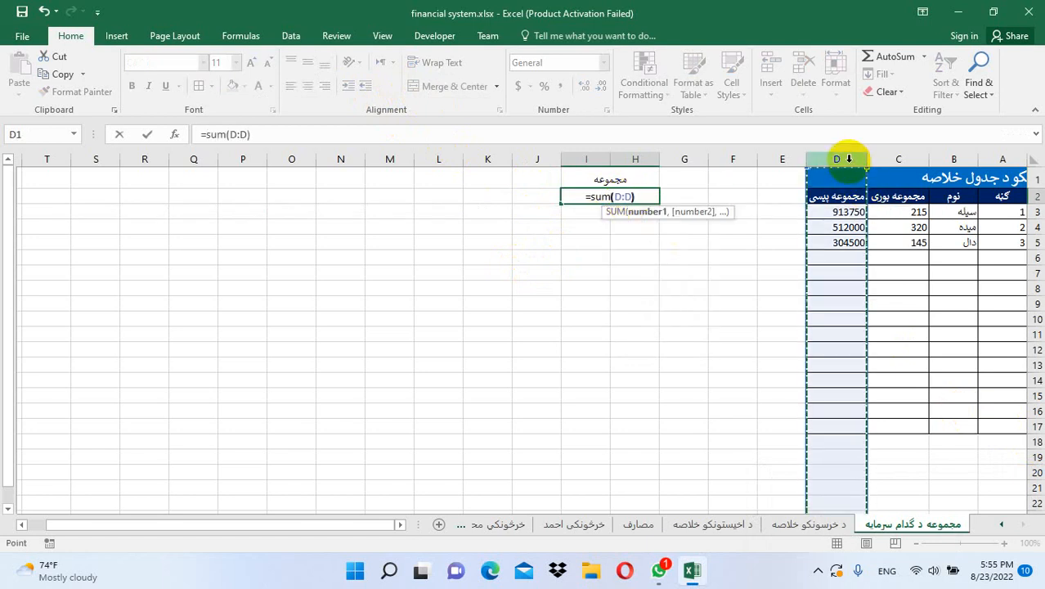
key(Return)
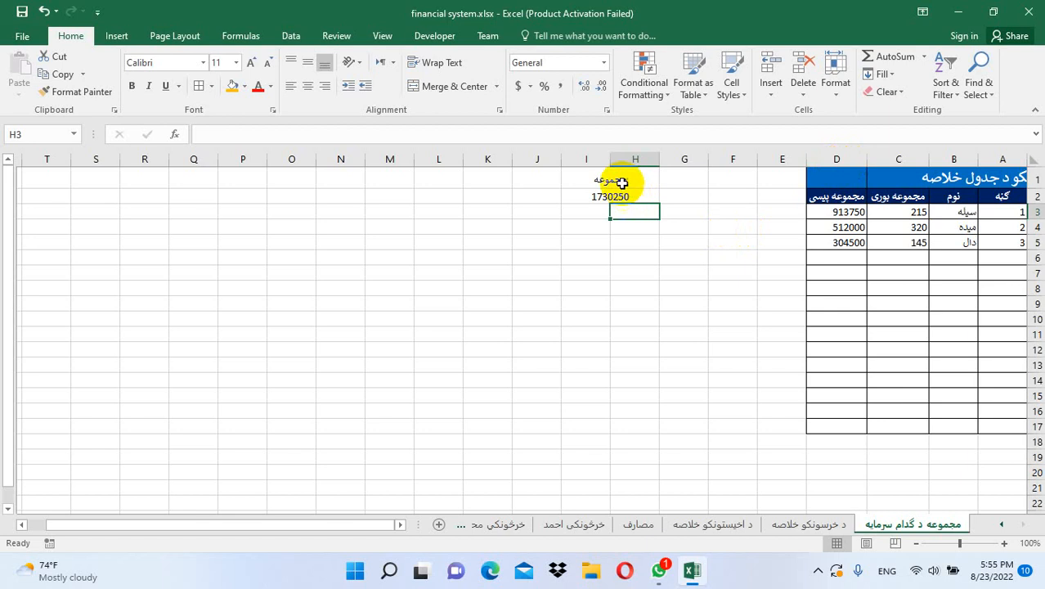
drag(624, 181, 622, 197)
Apply gold fill and bold to the H1:I2 grand-total block
click(231, 86)
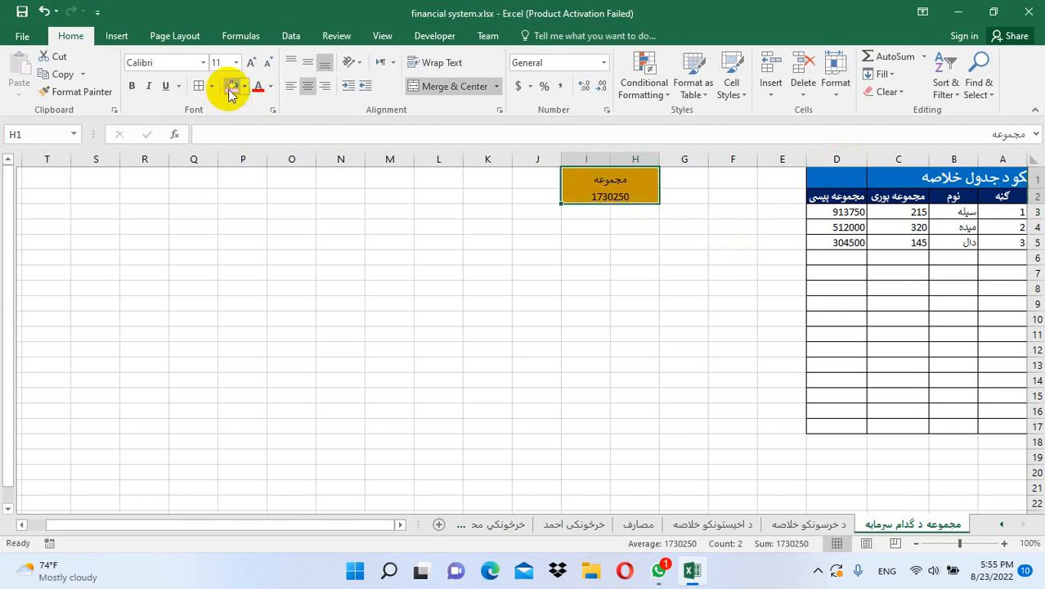
click(131, 86)
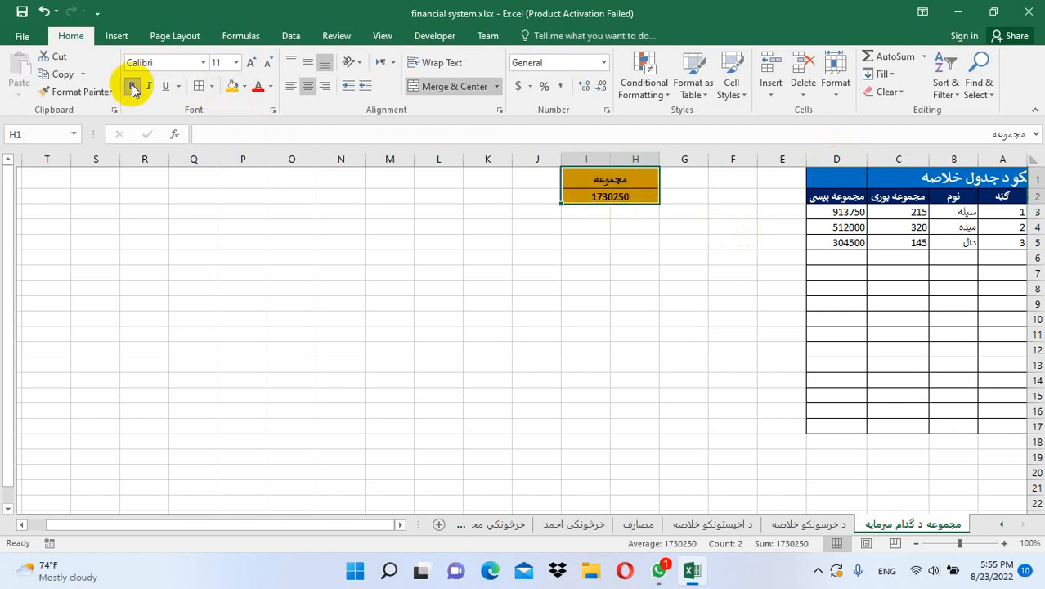
click(711, 299)
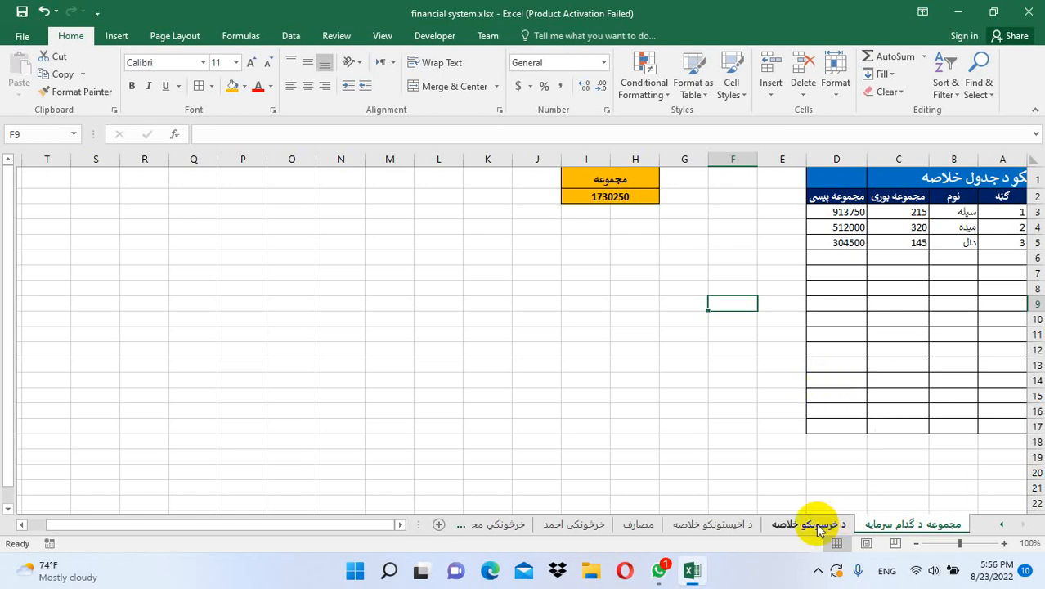
Review the د اخيستونکو خلاصه and د خرسونکو خلاصه sheets, finishing on مصارف
click(738, 527)
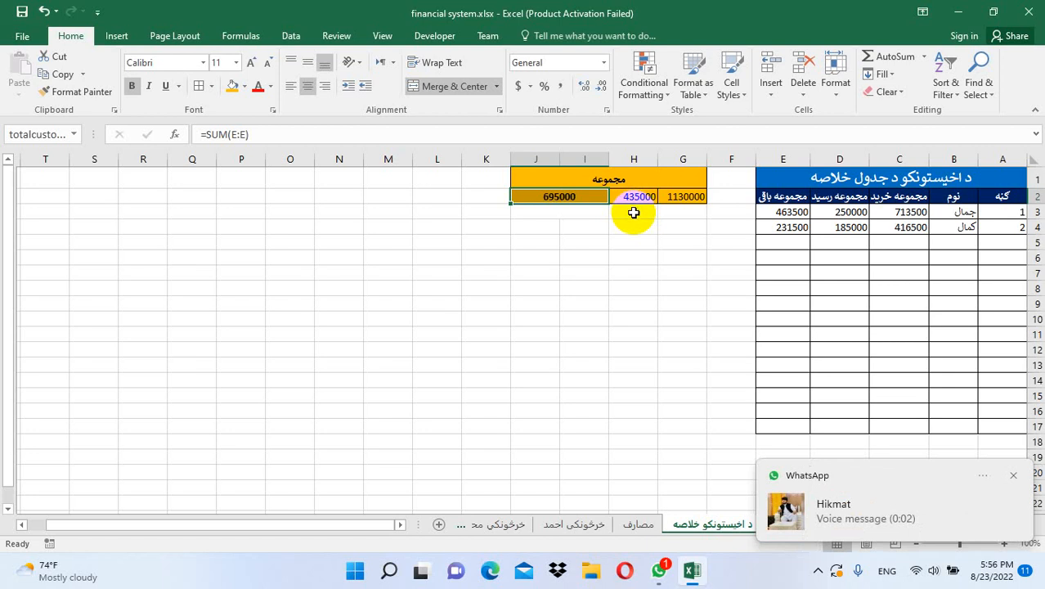
click(1014, 476)
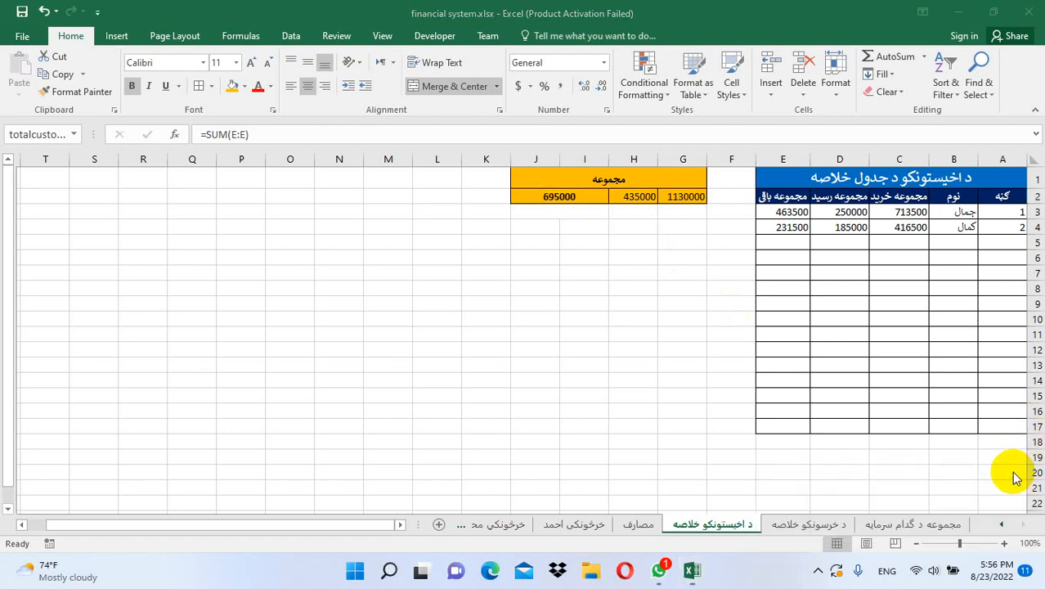
click(833, 528)
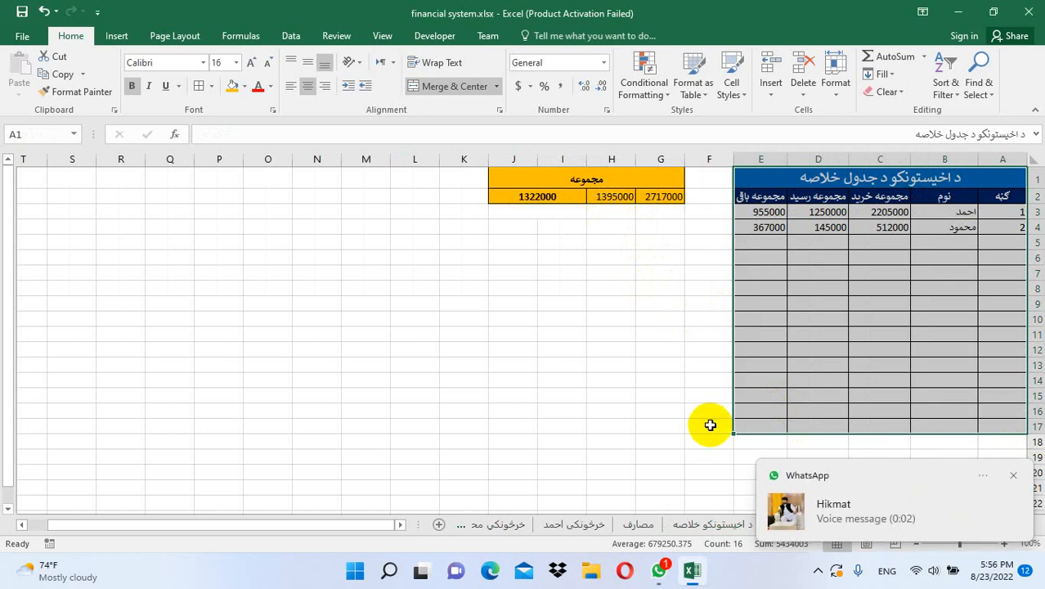
click(1014, 479)
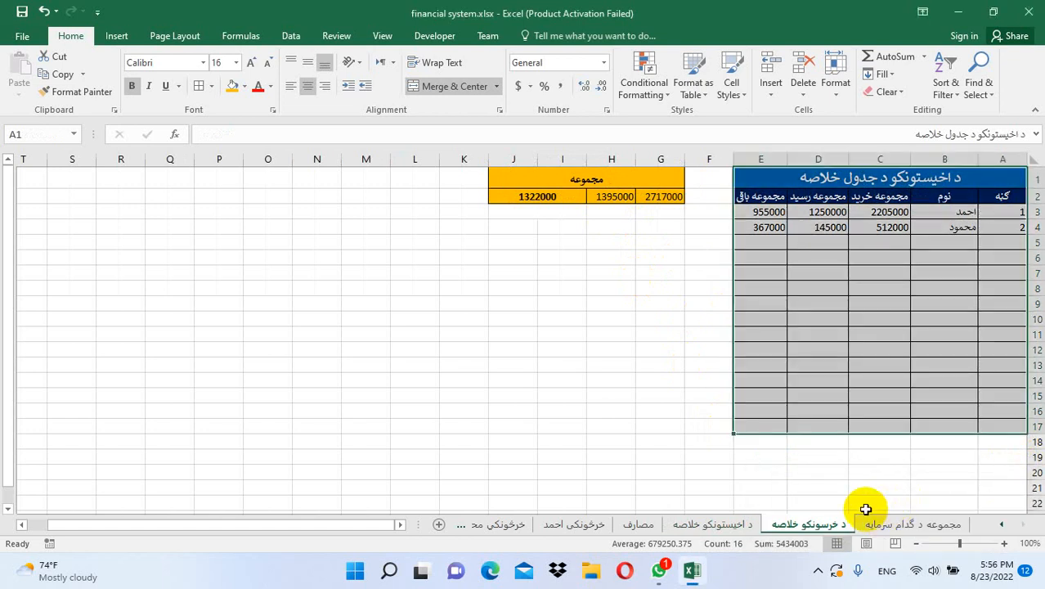
click(636, 524)
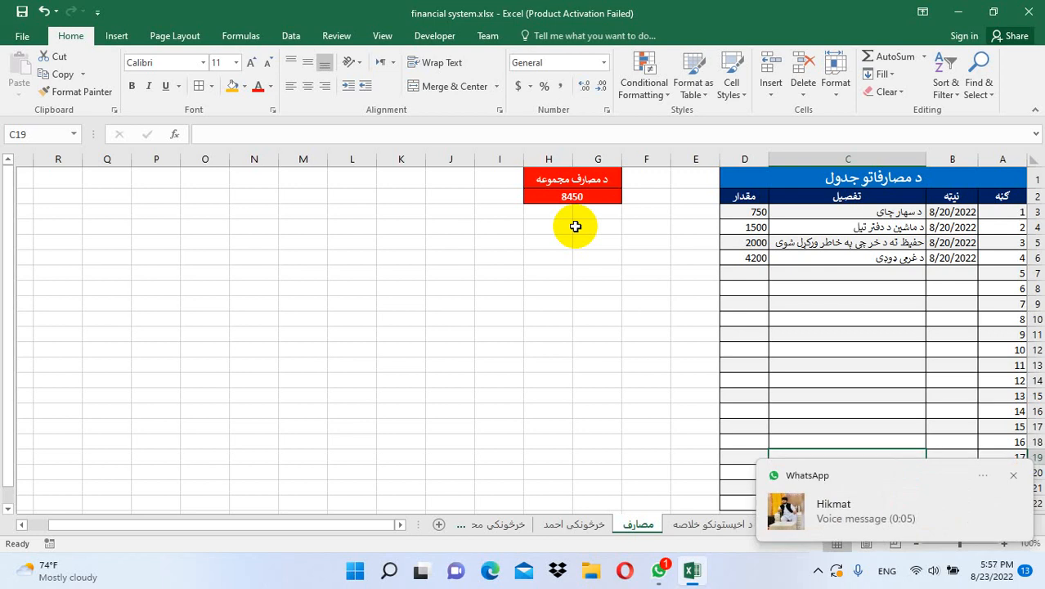
Close Excel, saving changes to financial system.xlsx, and dismiss the WhatsApp notification
click(1033, 12)
click(479, 311)
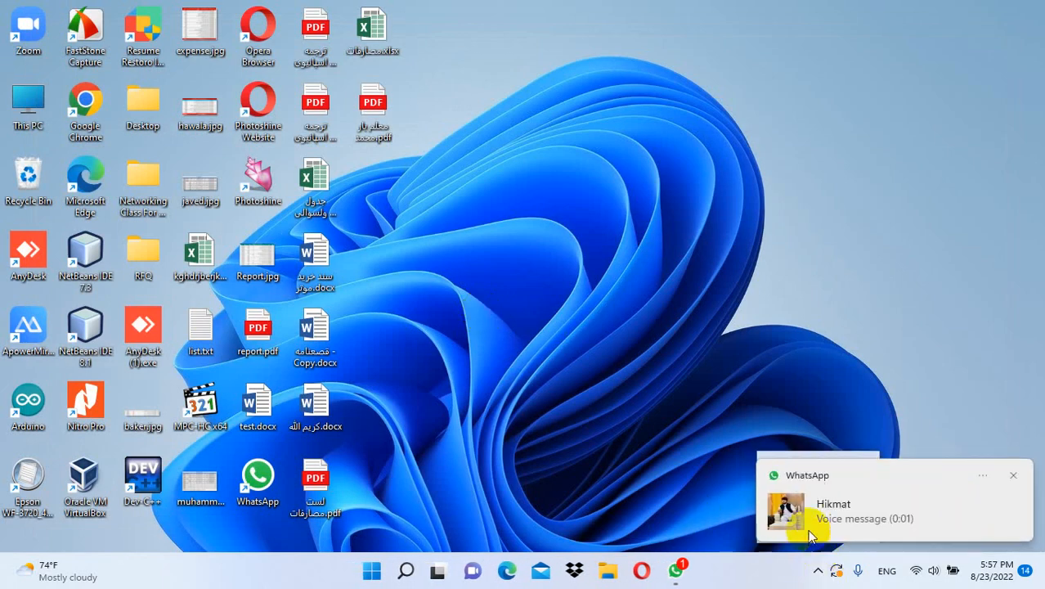
click(1019, 472)
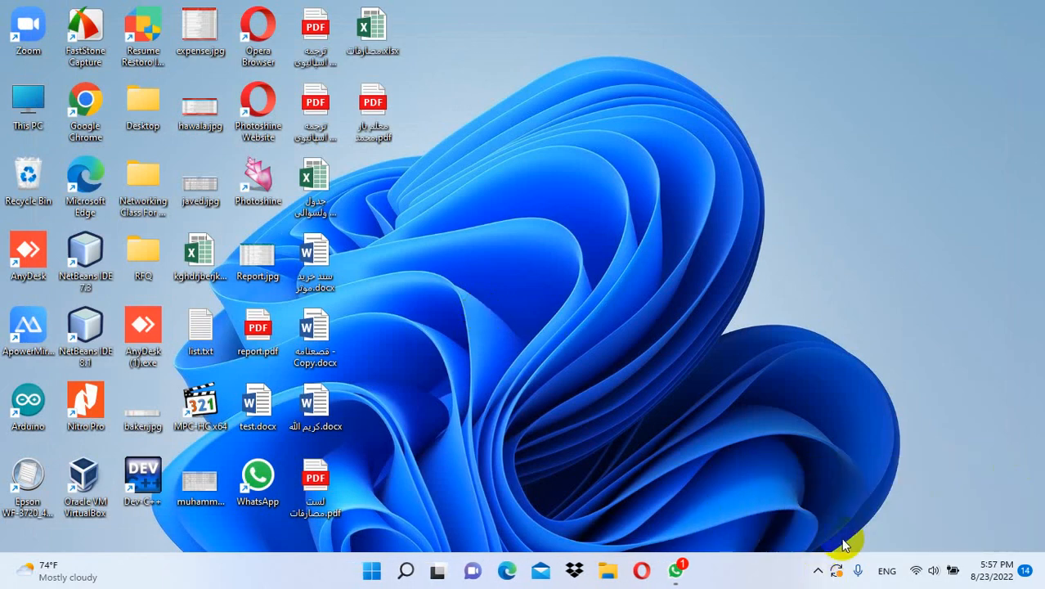